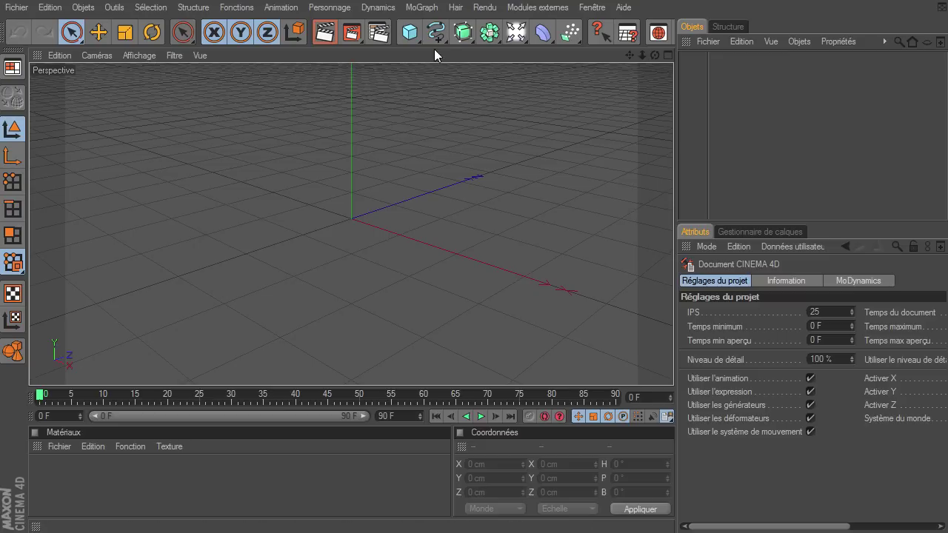
# Step: Add a Sphère primitive at the origin and zoom the viewport out to frame it
pyautogui.moveTo(413, 33)
pyautogui.mouseDown()
pyautogui.moveTo(550, 61)
pyautogui.moveTo(574, 50)
pyautogui.mouseUp()
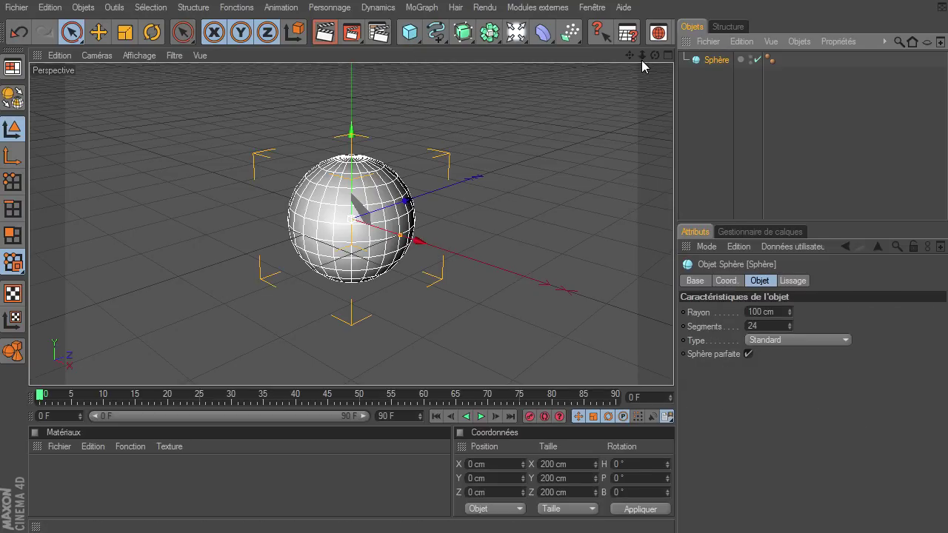
pyautogui.moveTo(643, 56); pyautogui.dragTo(673, 366)
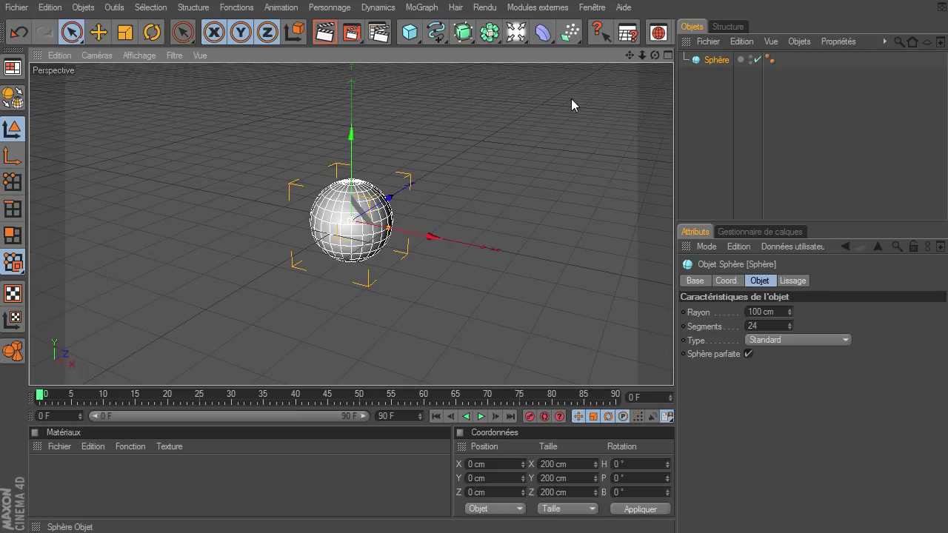
# Step: Convert the selected sphere into an editable polygon object
pyautogui.click(11, 103)
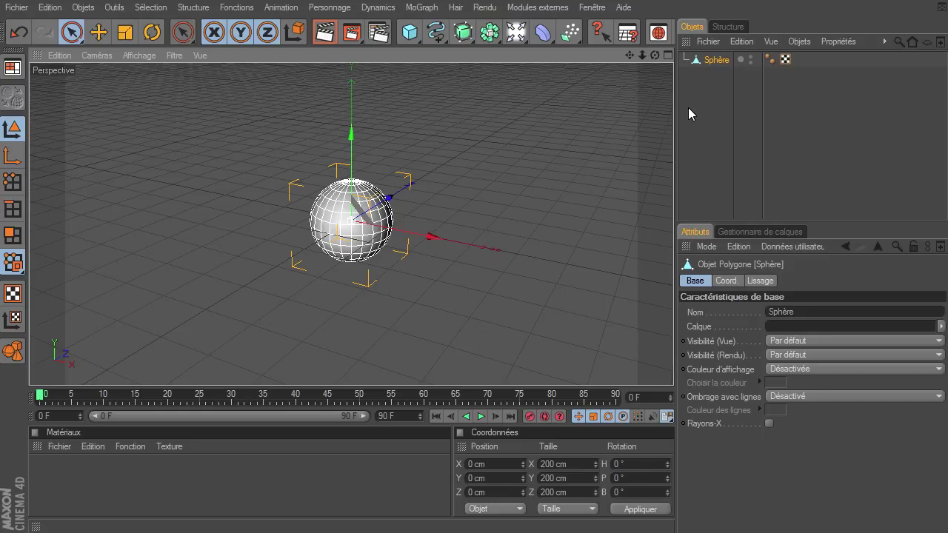
# Step: Add an Objet neutre and rename it TP
pyautogui.moveTo(490, 33); pyautogui.dragTo(755, 101)
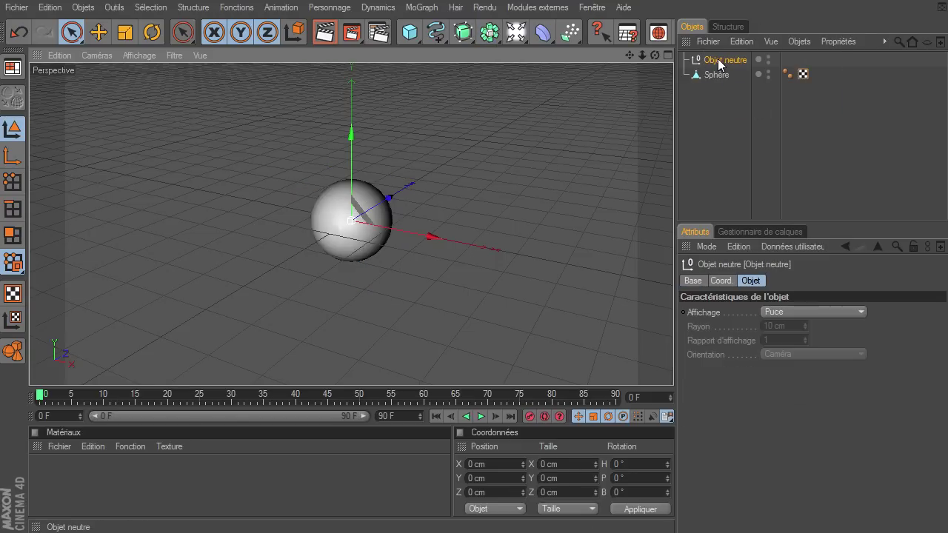
pyautogui.doubleClick(719, 63)
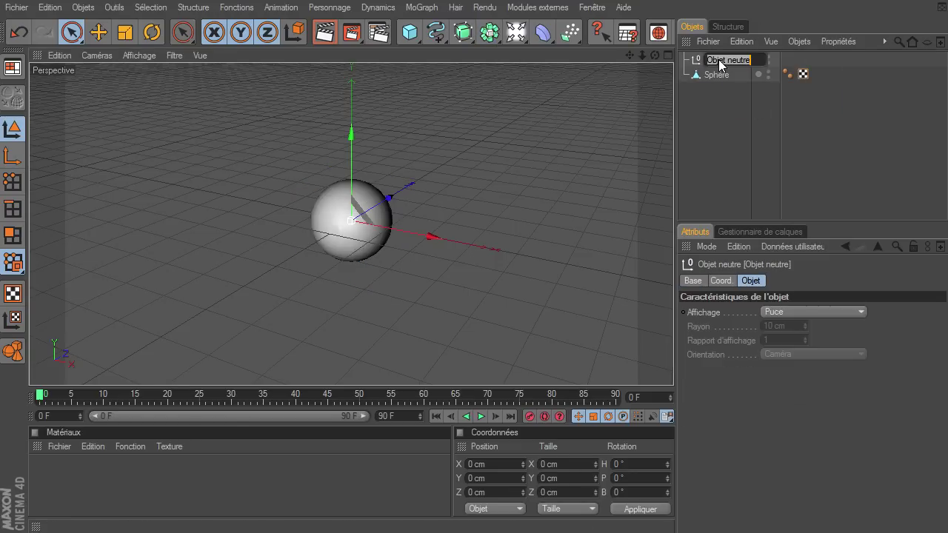
pyautogui.write('TP')
pyautogui.press('Return')
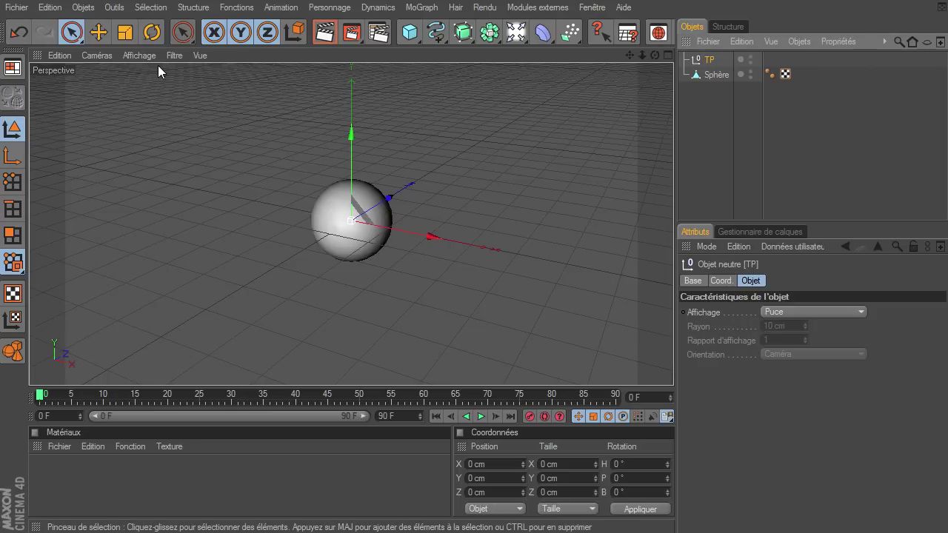
# Step: Hide the Grille in the viewport filter, then reselect the TP null
pyautogui.click(174, 55)
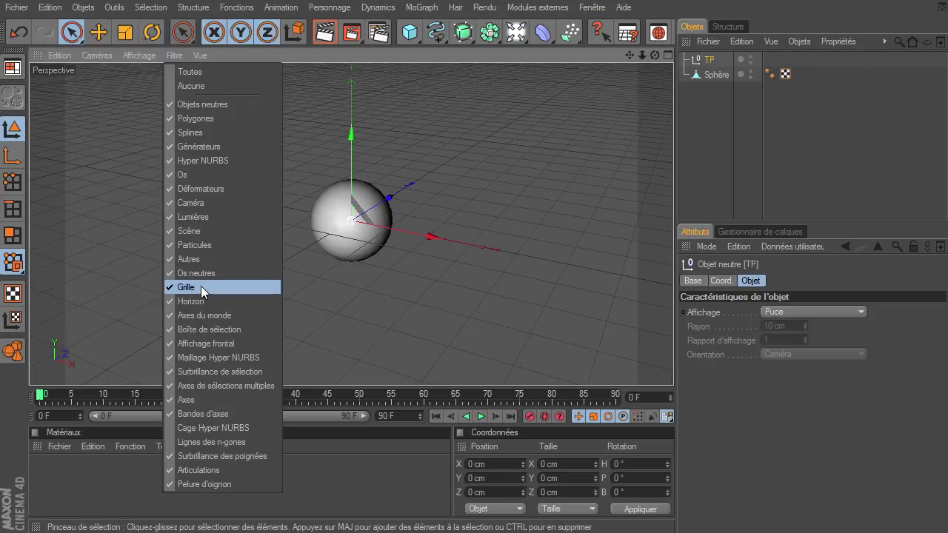
pyautogui.click(201, 287)
pyautogui.click(681, 154)
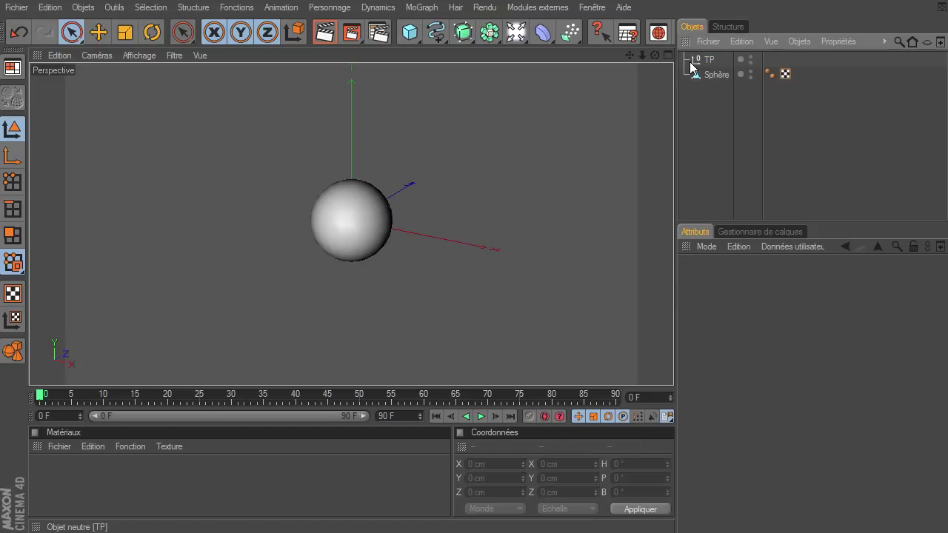
pyautogui.click(695, 62)
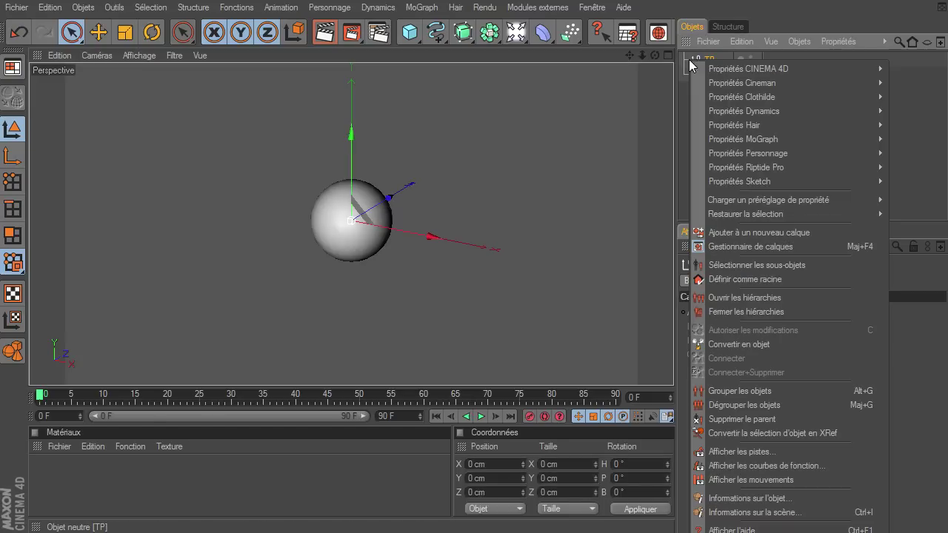
# Step: Add an XPresso tag to TP and position its editor window clear of the sphere
pyautogui.rightClick(695, 62)
pyautogui.moveTo(748, 69)
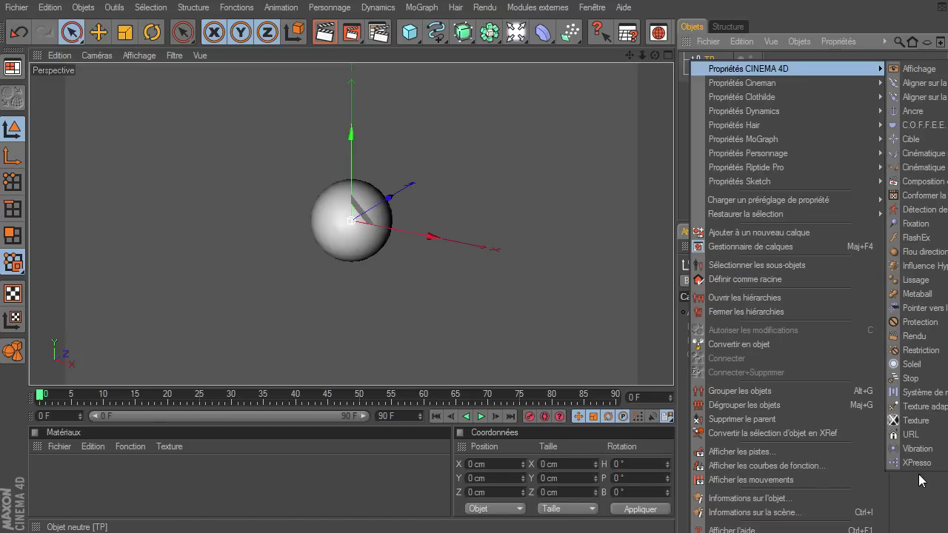
pyautogui.click(918, 463)
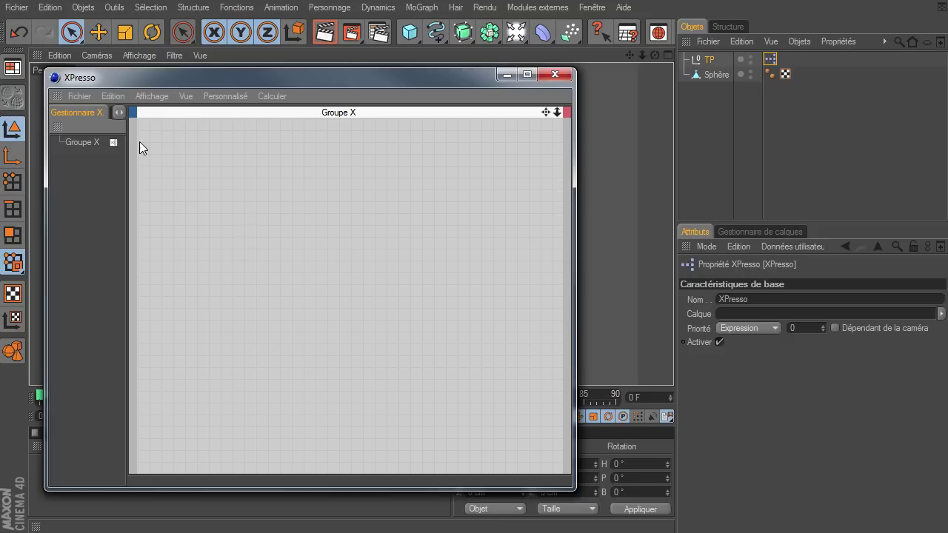
pyautogui.moveTo(174, 79)
pyautogui.mouseDown()
pyautogui.moveTo(140, 54)
pyautogui.moveTo(168, 226)
pyautogui.mouseUp()
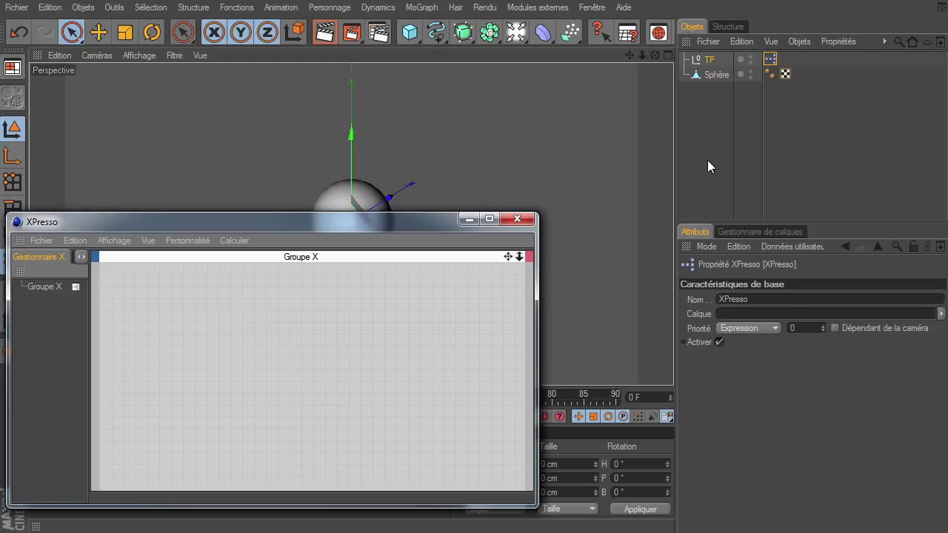
pyautogui.moveTo(442, 222); pyautogui.dragTo(439, 304)
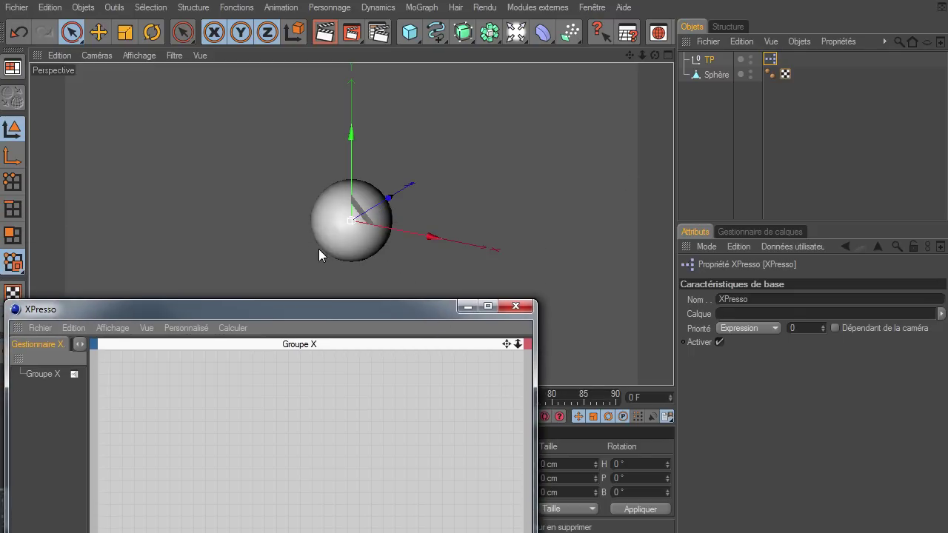
pyautogui.click(711, 76)
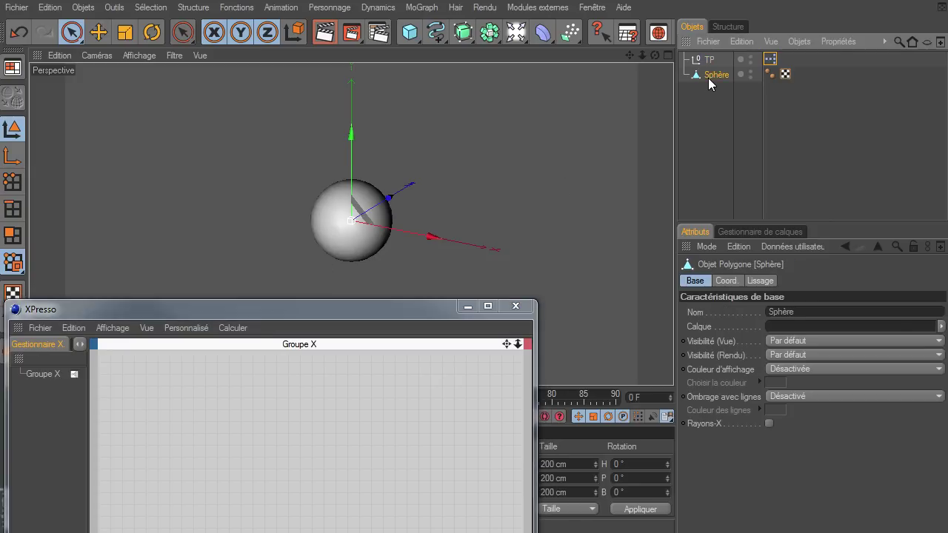
pyautogui.click(365, 310)
pyautogui.moveTo(364, 310)
pyautogui.mouseDown()
pyautogui.moveTo(455, 178)
pyautogui.moveTo(438, 153)
pyautogui.mouseUp()
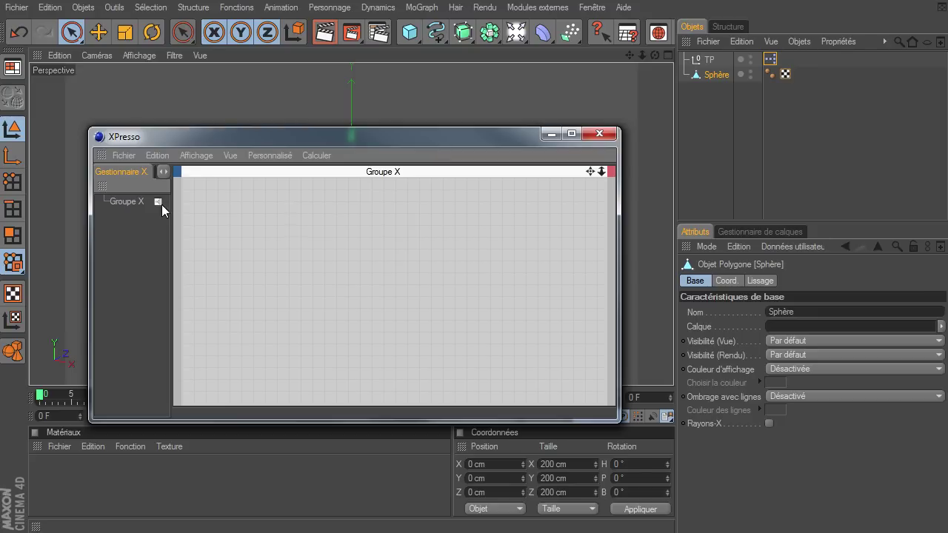
# Step: Show the X-Pool operator library and enlarge and reposition the XPresso editor
pyautogui.moveTo(172, 208); pyautogui.dragTo(201, 211)
pyautogui.click(177, 173)
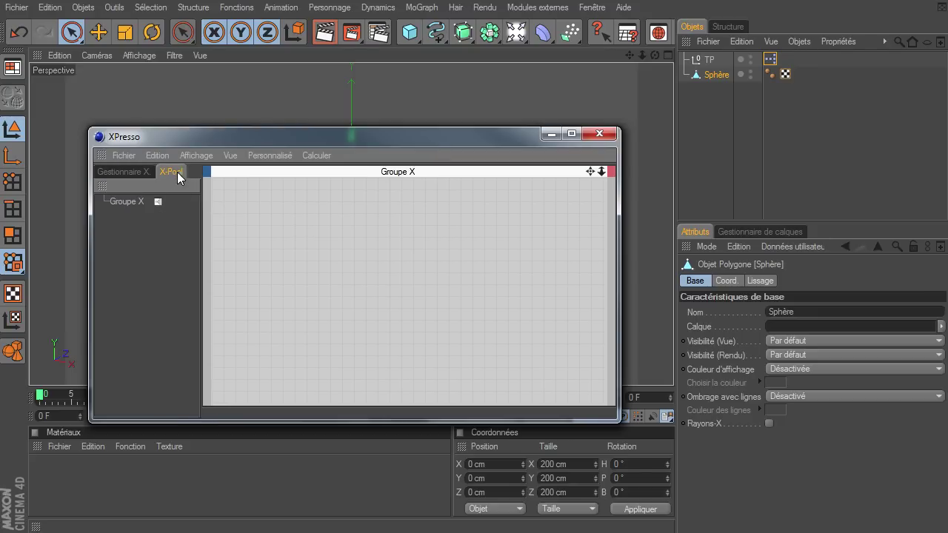
pyautogui.moveTo(201, 208); pyautogui.dragTo(176, 218)
pyautogui.moveTo(619, 420)
pyautogui.mouseDown()
pyautogui.moveTo(758, 511)
pyautogui.moveTo(768, 504)
pyautogui.mouseUp()
pyautogui.moveTo(613, 138)
pyautogui.mouseDown()
pyautogui.moveTo(546, 156)
pyautogui.moveTo(526, 149)
pyautogui.mouseUp()
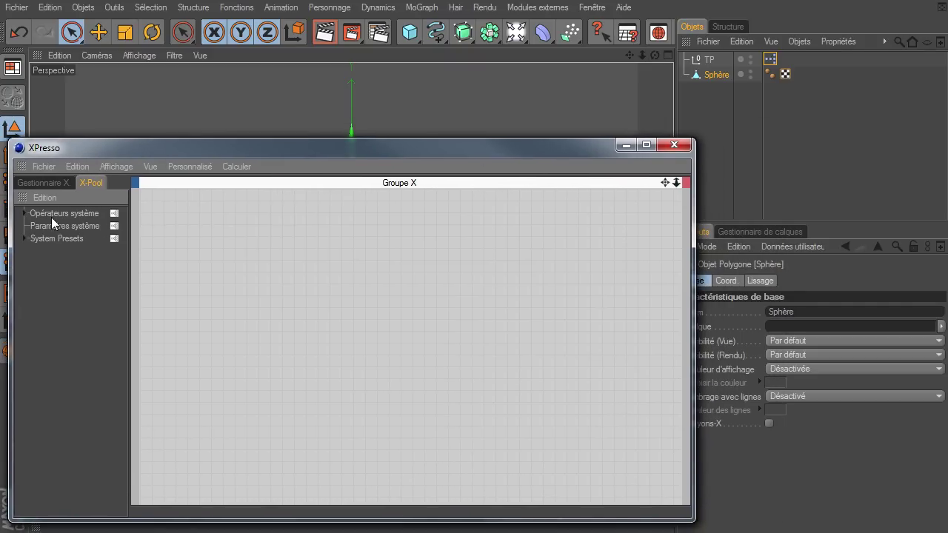
# Step: Expand Opérateurs système > Thinking Particles > TP Générateur in the library
pyautogui.click(25, 214)
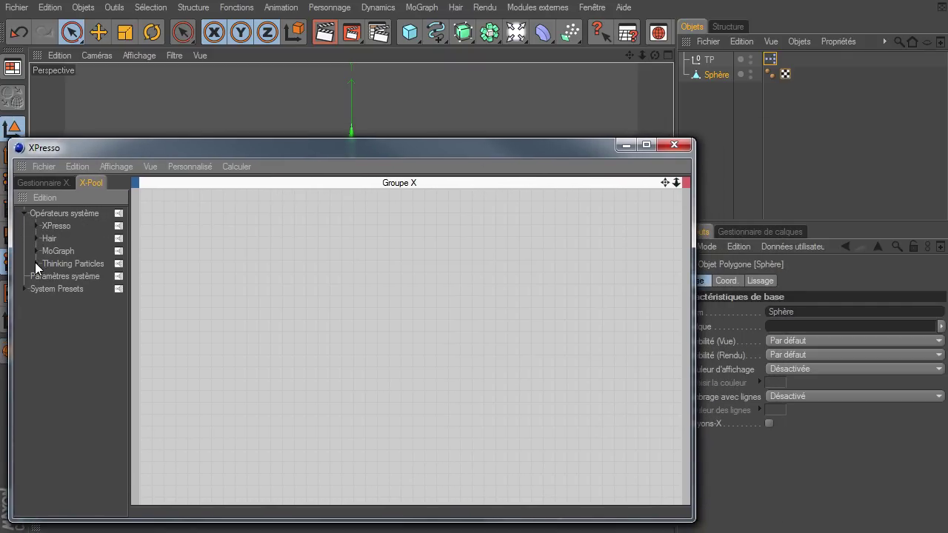
pyautogui.click(36, 264)
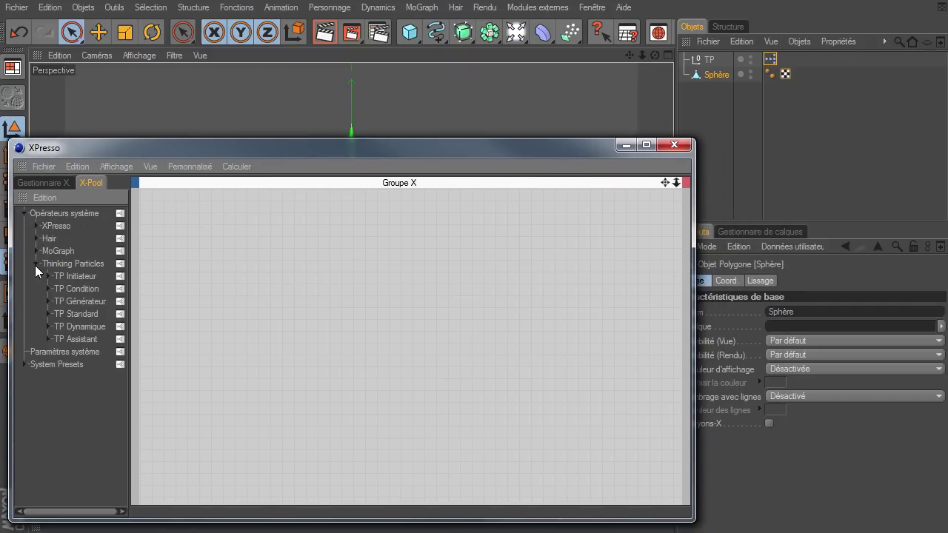
pyautogui.click(49, 303)
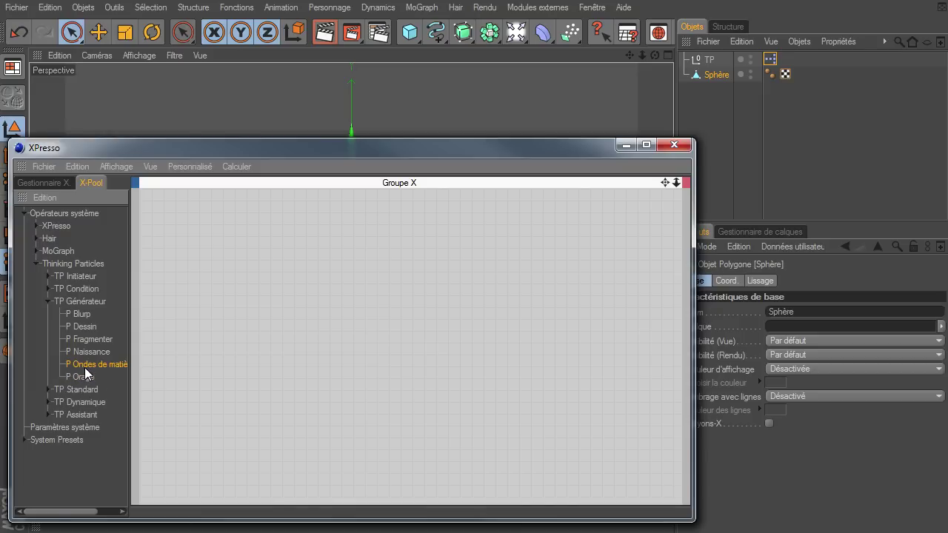
# Step: Place P Ondes de matière and a TP Standard P Groupe node on the XPresso canvas
pyautogui.moveTo(352, 286)
pyautogui.mouseDown()
pyautogui.moveTo(304, 261)
pyautogui.moveTo(290, 233)
pyautogui.mouseUp()
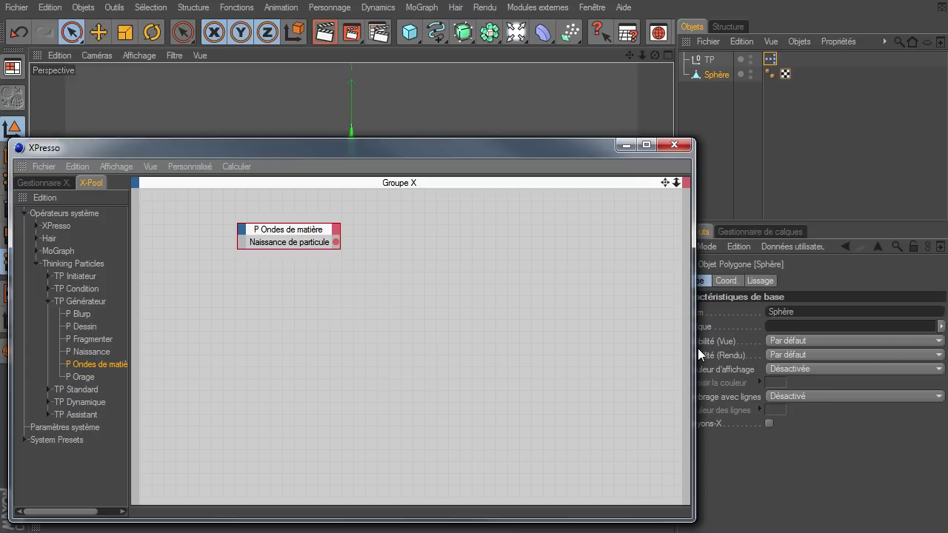
pyautogui.moveTo(695, 348); pyautogui.dragTo(661, 354)
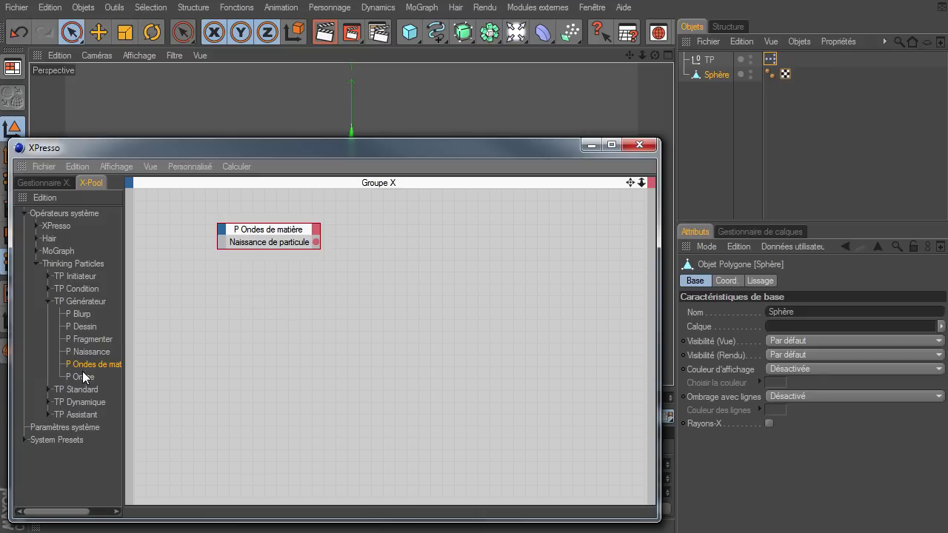
pyautogui.click(47, 390)
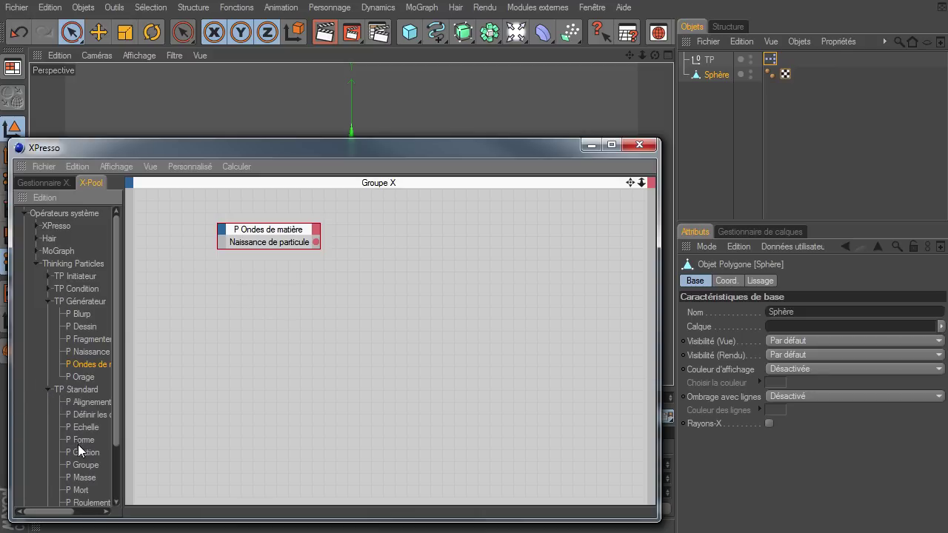
pyautogui.click(77, 467)
pyautogui.click(463, 260)
pyautogui.moveTo(319, 246)
pyautogui.mouseDown()
pyautogui.moveTo(371, 248)
pyautogui.moveTo(321, 233)
pyautogui.mouseUp()
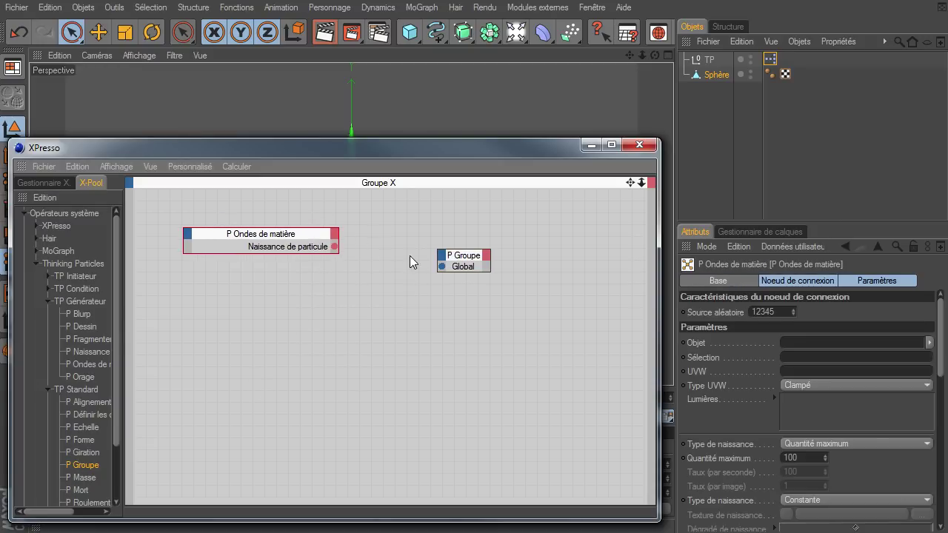
pyautogui.moveTo(456, 269); pyautogui.dragTo(477, 245)
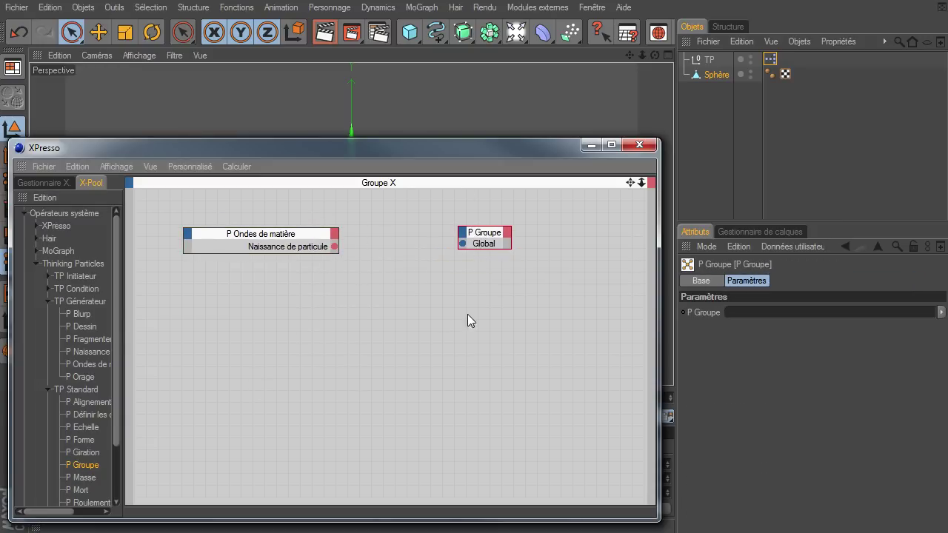
# Step: In the Thinking Particles settings, create a new particle group named Orange under Global
pyautogui.click(83, 8)
pyautogui.moveTo(119, 197)
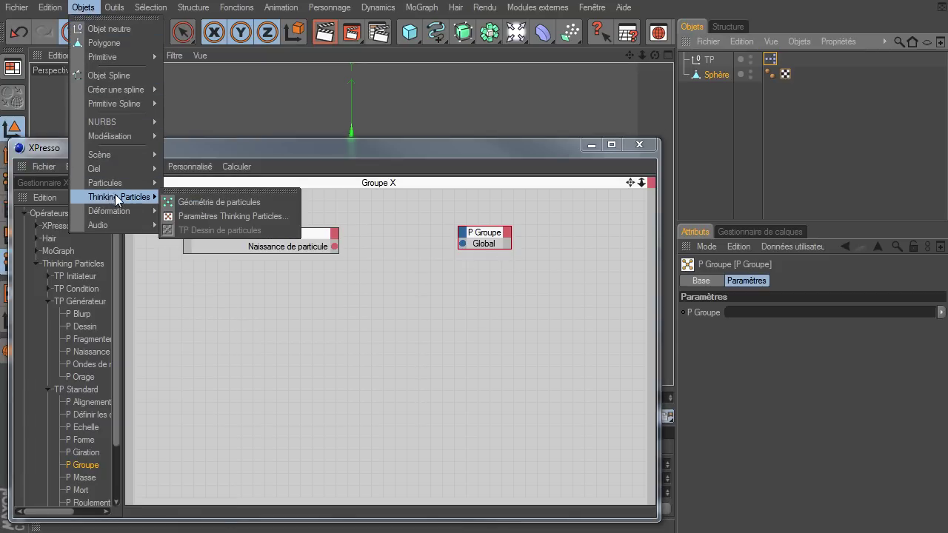
pyautogui.click(201, 215)
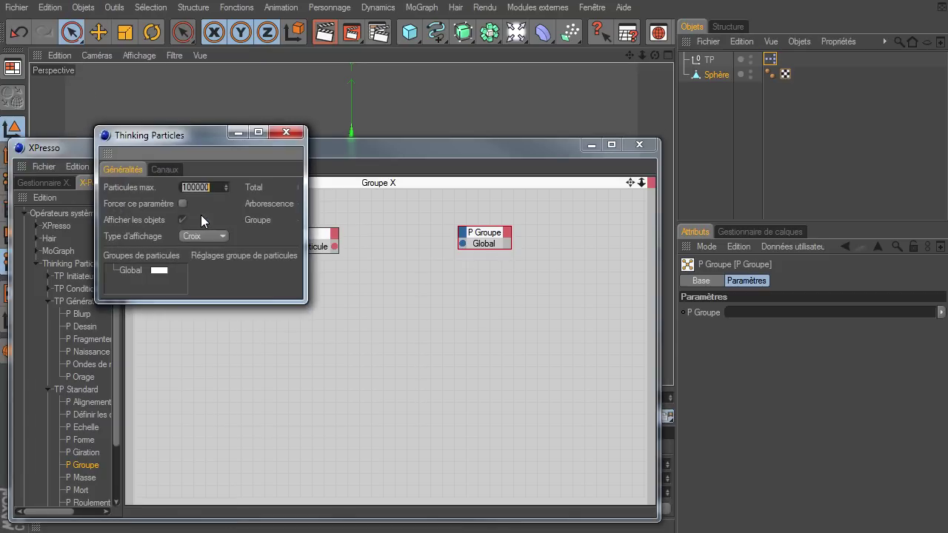
pyautogui.moveTo(298, 301); pyautogui.dragTo(376, 363)
pyautogui.rightClick(135, 272)
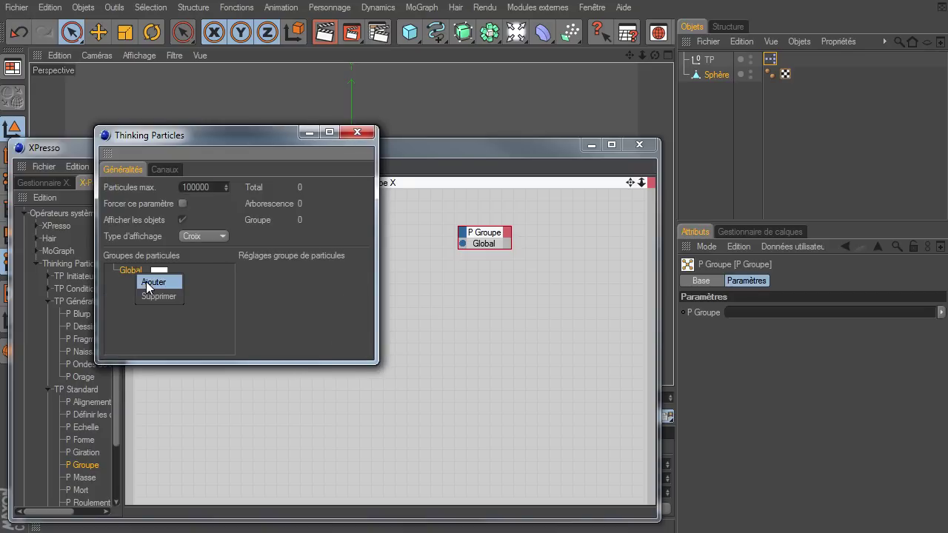
pyautogui.click(146, 281)
pyautogui.write('Orange')
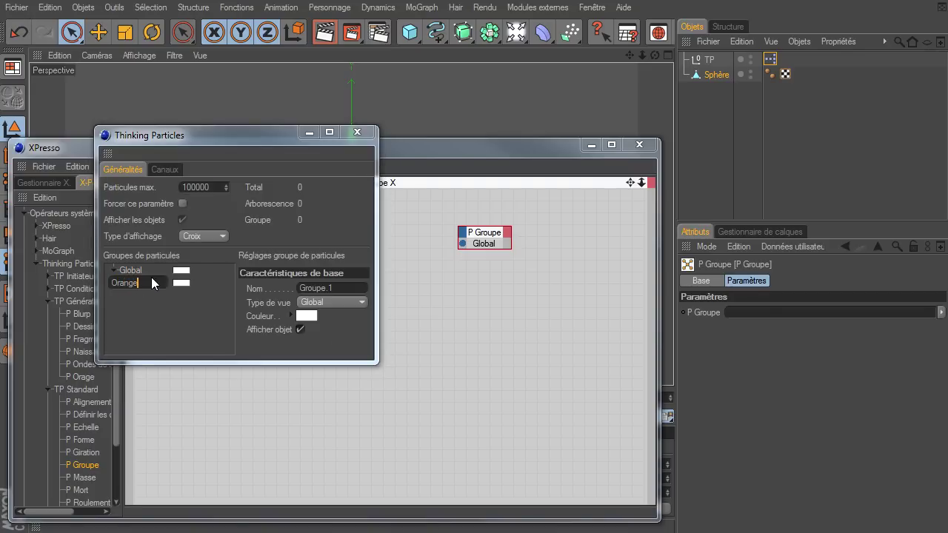
pyautogui.press('Return')
# Step: Colour the Orange group a saturated orange and assign it to the P Groupe node
pyautogui.click(169, 282)
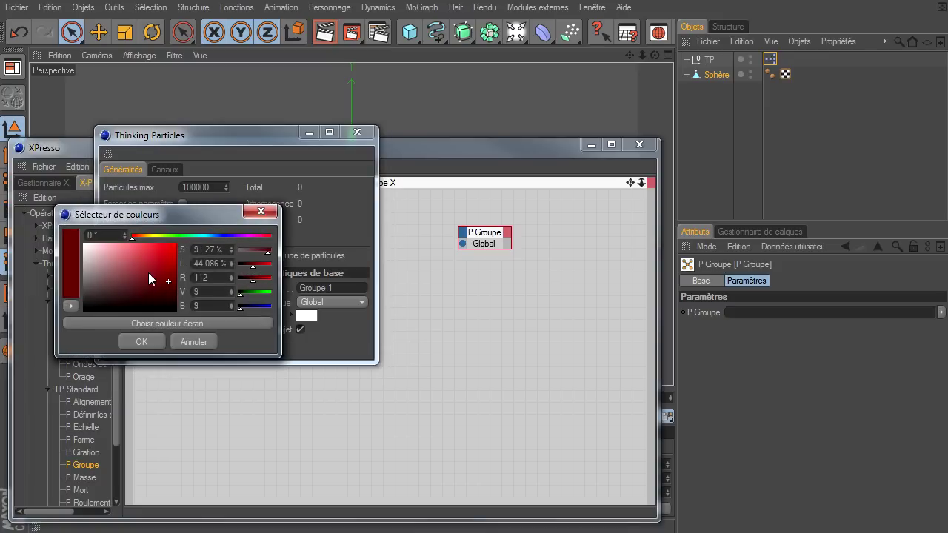
pyautogui.click(144, 235)
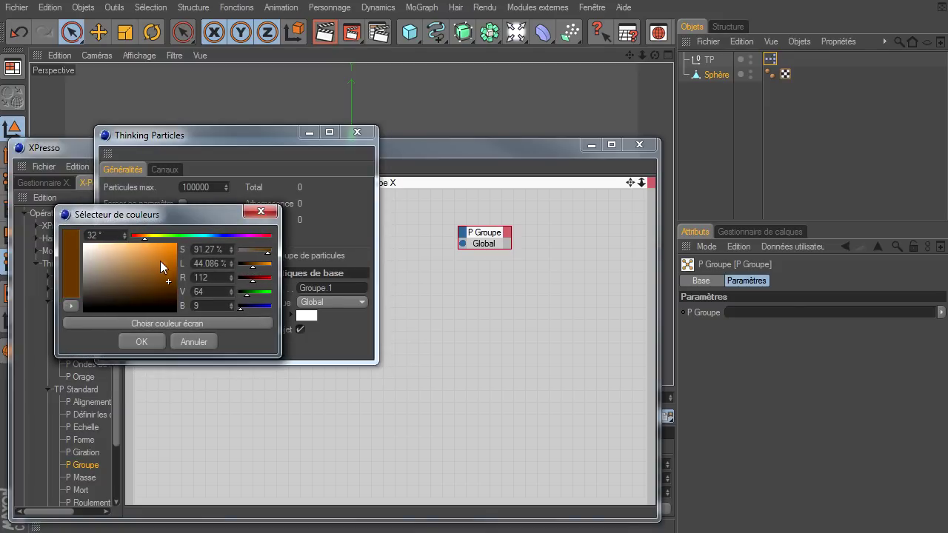
pyautogui.moveTo(160, 261); pyautogui.dragTo(189, 252)
pyautogui.click(143, 343)
pyautogui.click(364, 290)
pyautogui.write('Orange')
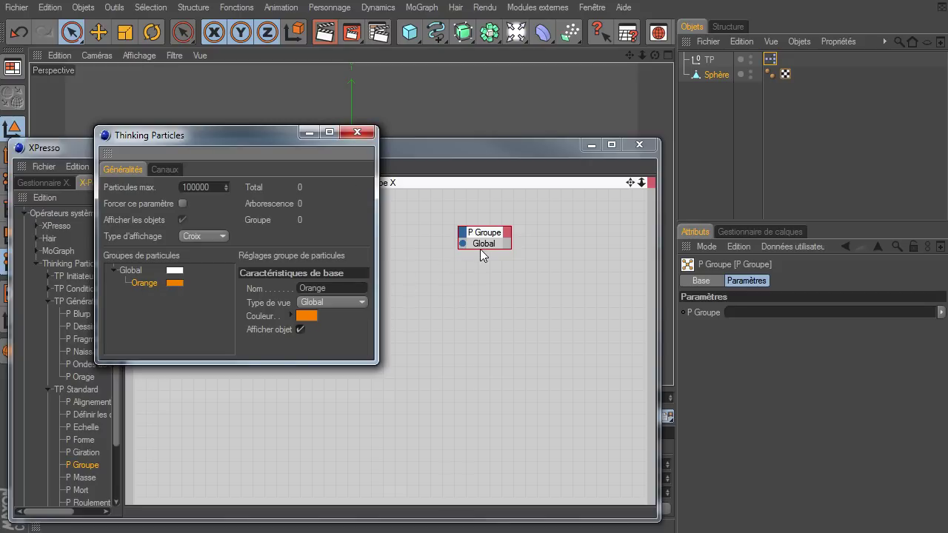
pyautogui.moveTo(489, 251); pyautogui.dragTo(483, 248)
# Step: Wire P Ondes de matière's Naissance de particule output into the Orange port of P Groupe
pyautogui.click(358, 134)
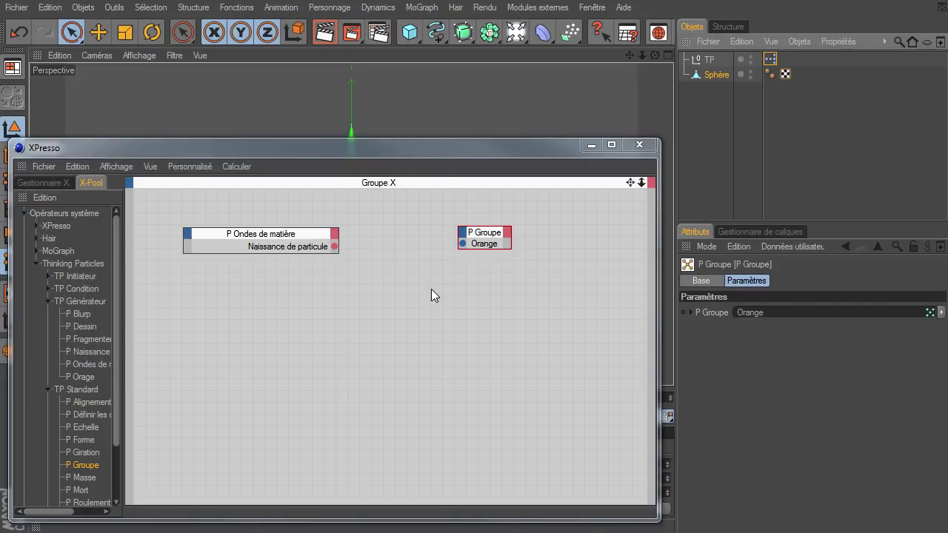
pyautogui.click(463, 244)
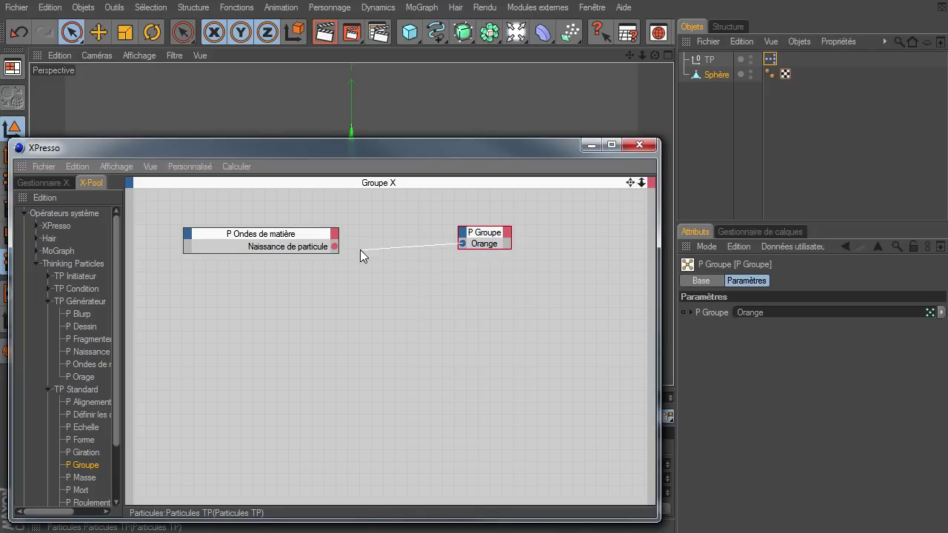
pyautogui.moveTo(341, 250); pyautogui.dragTo(335, 246)
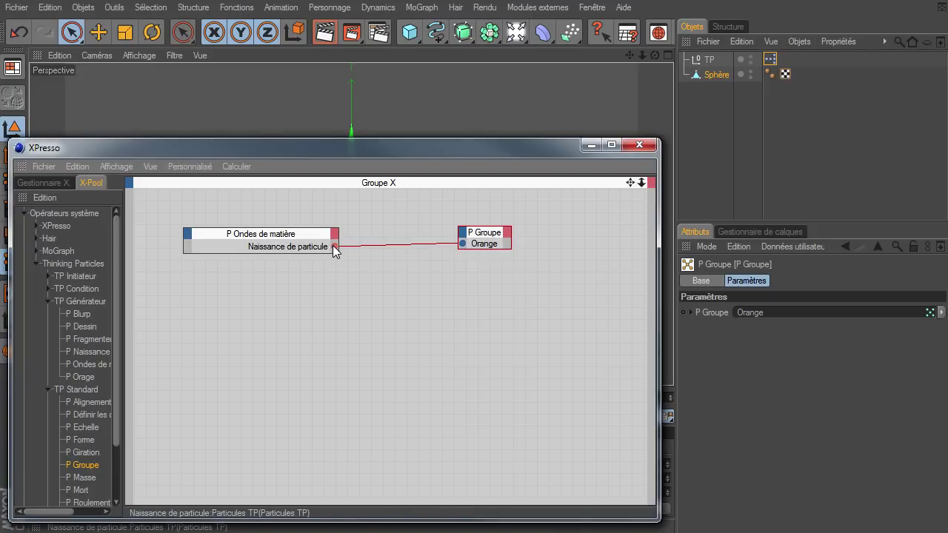
pyautogui.click(264, 234)
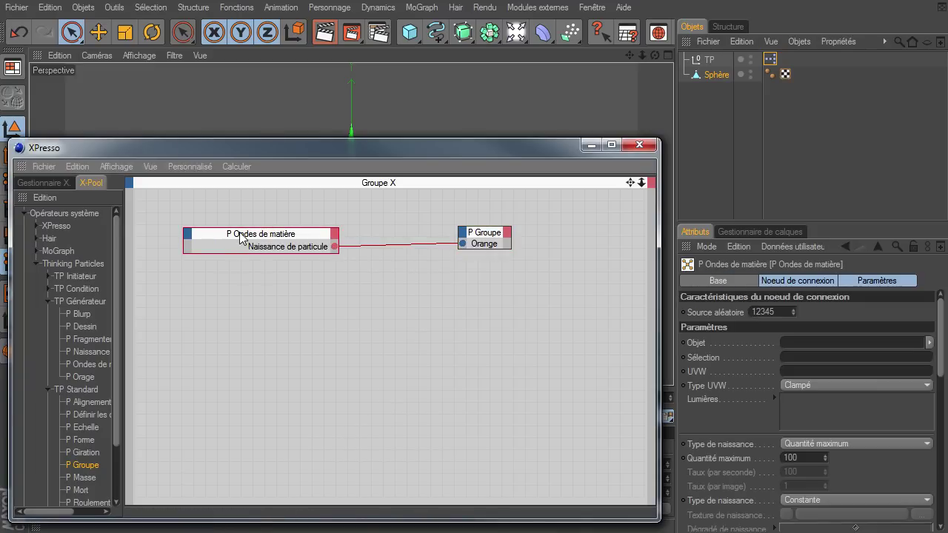
pyautogui.moveTo(246, 236)
pyautogui.mouseDown()
pyautogui.moveTo(246, 227)
pyautogui.moveTo(252, 275)
pyautogui.mouseUp()
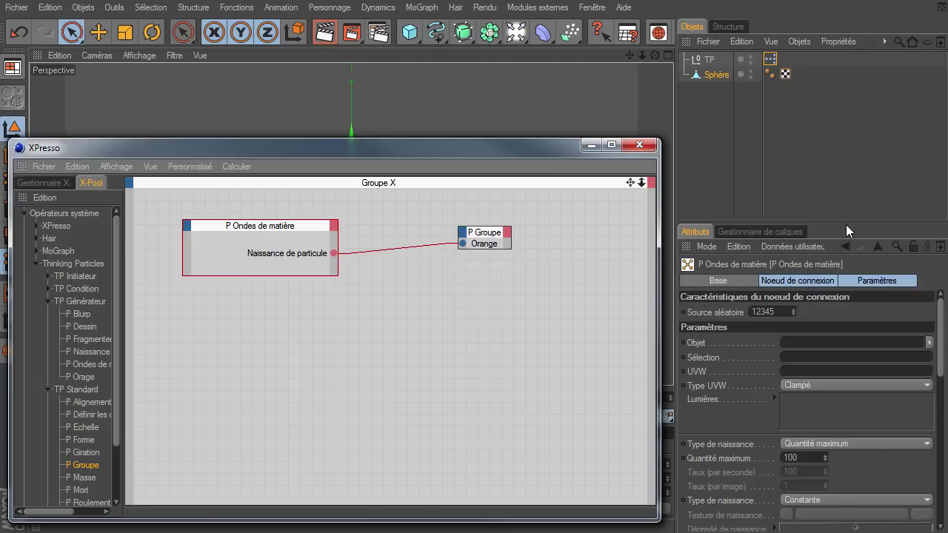
# Step: Set Sphère as the Objet of P Ondes de matière
pyautogui.moveTo(841, 222); pyautogui.dragTo(825, 113)
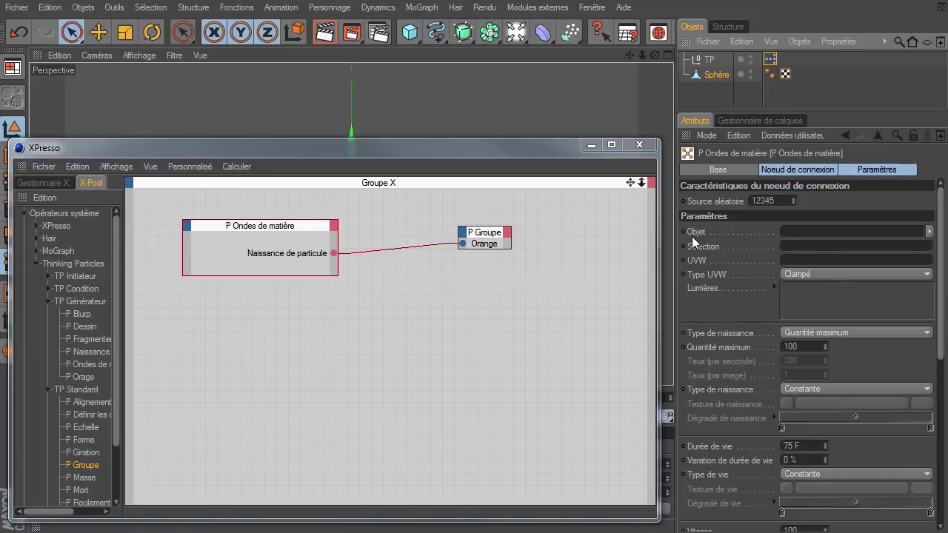
pyautogui.moveTo(501, 153)
pyautogui.mouseDown()
pyautogui.moveTo(551, 312)
pyautogui.moveTo(513, 340)
pyautogui.moveTo(519, 346)
pyautogui.mouseUp()
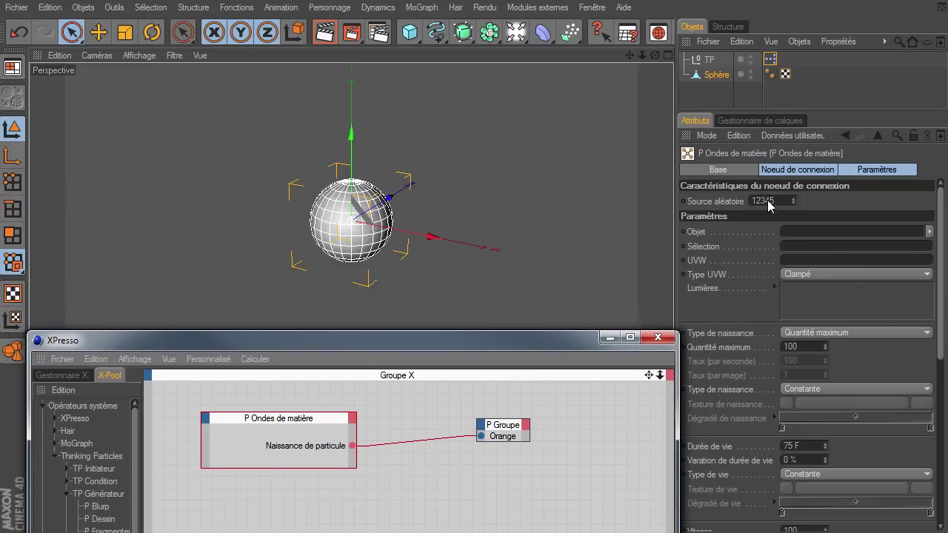
pyautogui.moveTo(712, 80); pyautogui.dragTo(790, 231)
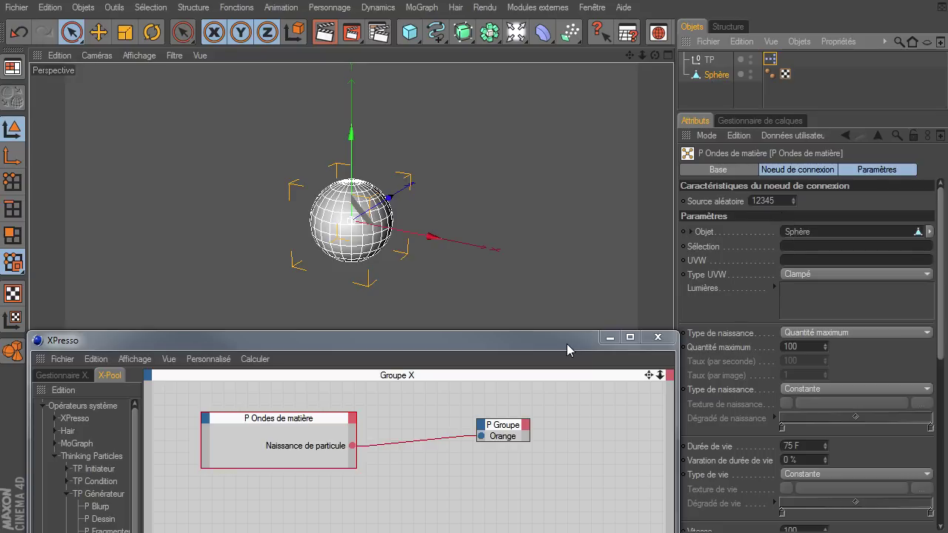
pyautogui.moveTo(566, 343); pyautogui.dragTo(556, 333)
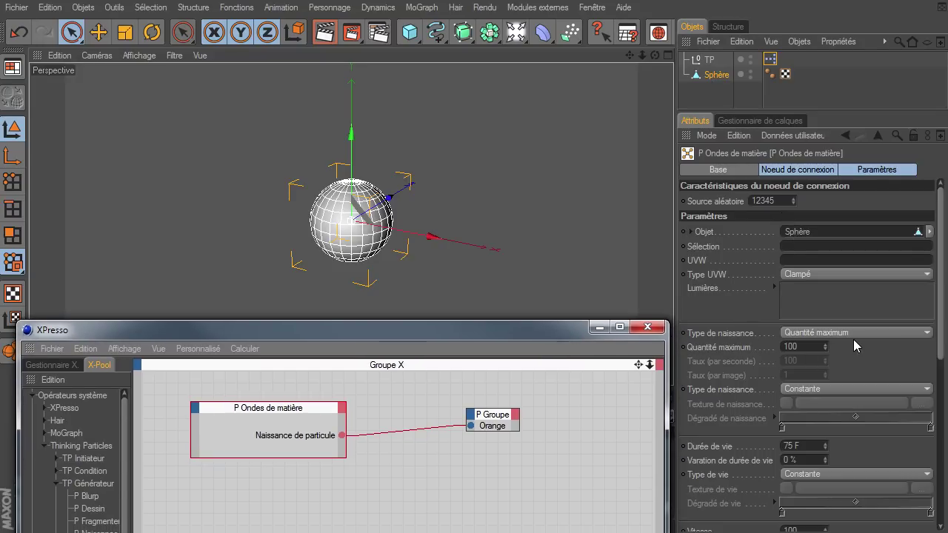
pyautogui.click(857, 334)
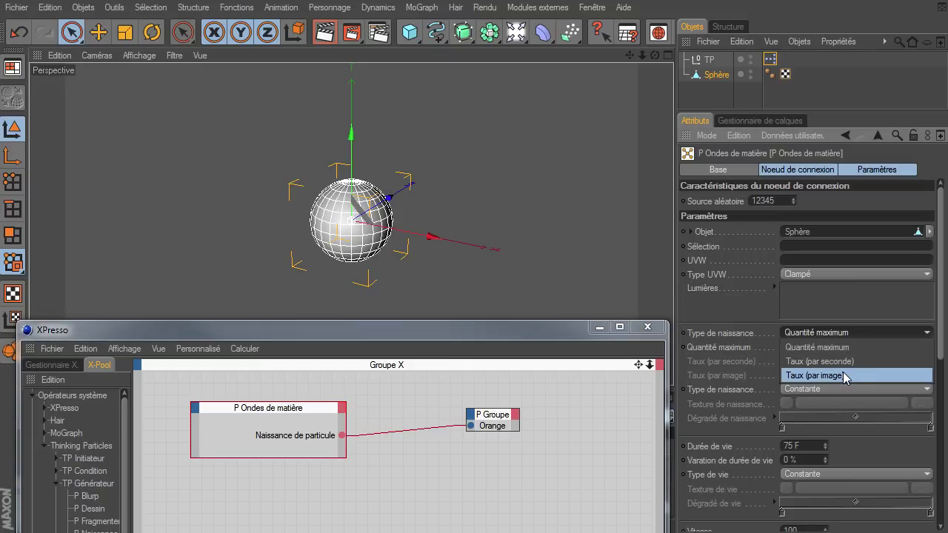
# Step: Set Type de naissance to Taux (par image) with a rate of 100 and tidy the nodes
pyautogui.click(845, 377)
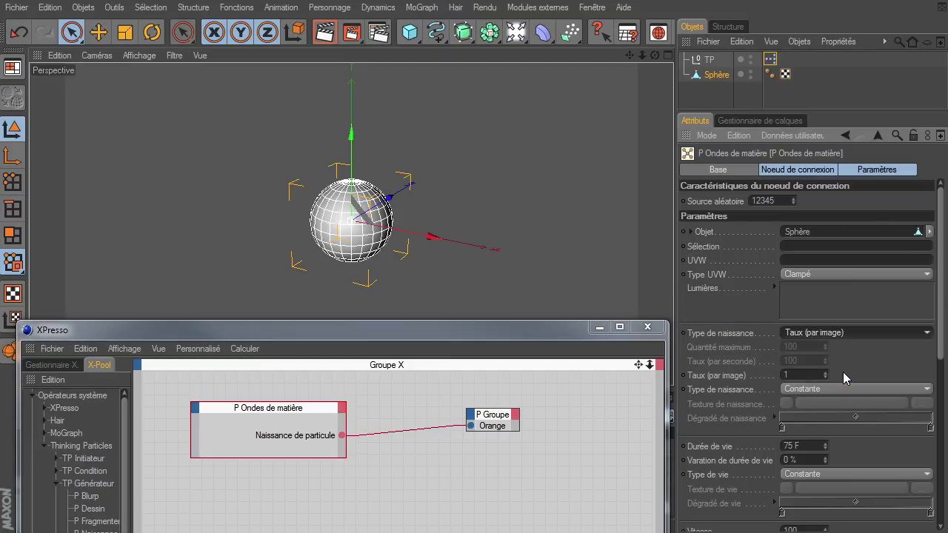
pyautogui.click(806, 377)
pyautogui.write('00')
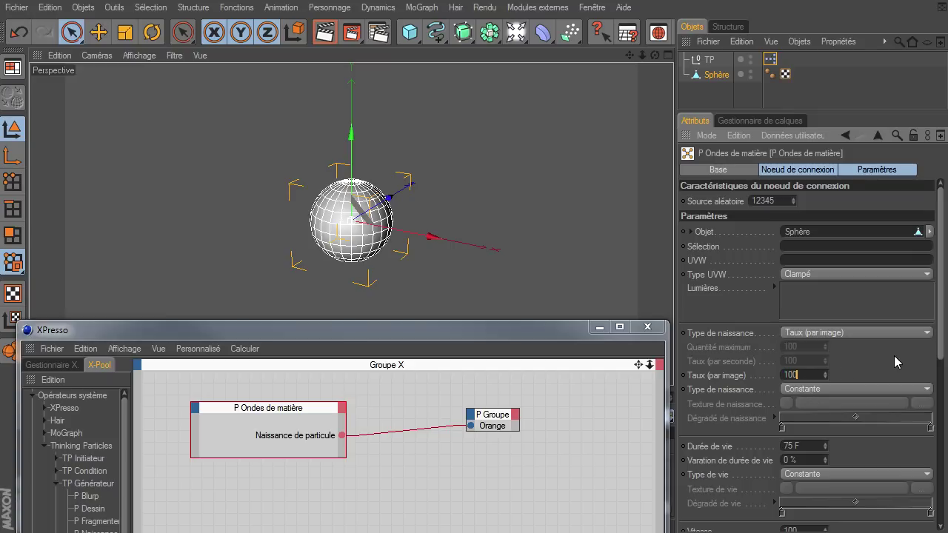
pyautogui.moveTo(442, 330); pyautogui.dragTo(497, 178)
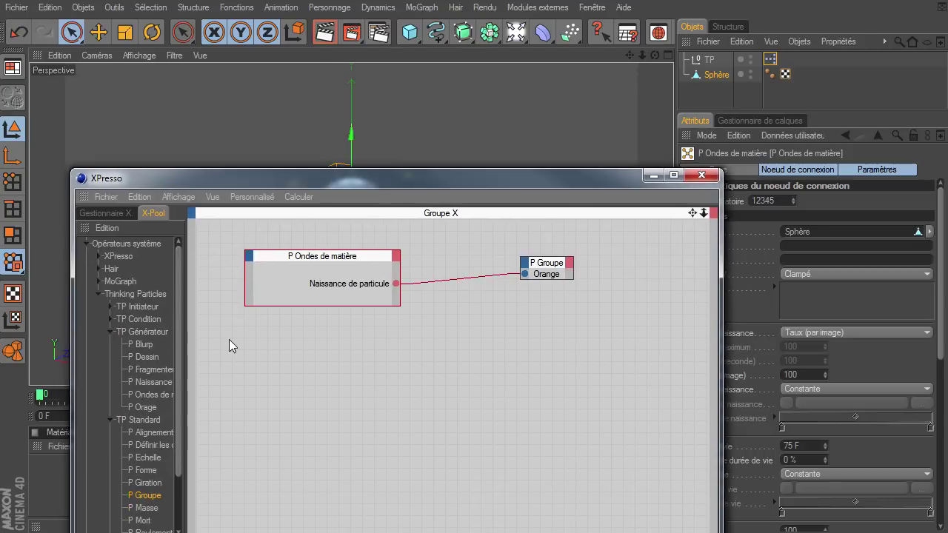
pyautogui.moveTo(551, 268); pyautogui.dragTo(465, 265)
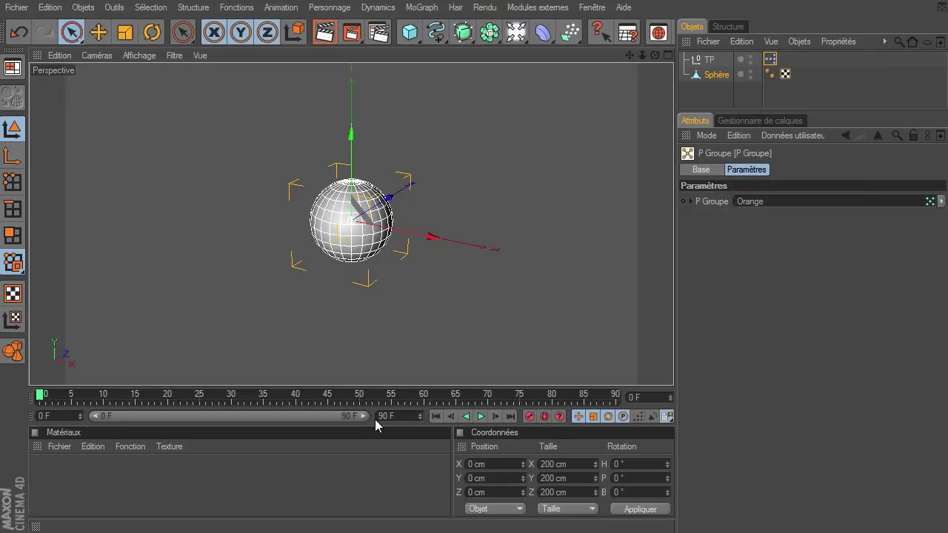
# Step: Extend the timeline and preview range to 500 F, then play and pause the particle emission
pyautogui.doubleClick(393, 419)
pyautogui.write('500')
pyautogui.press('Return')
pyautogui.doubleClick(148, 416)
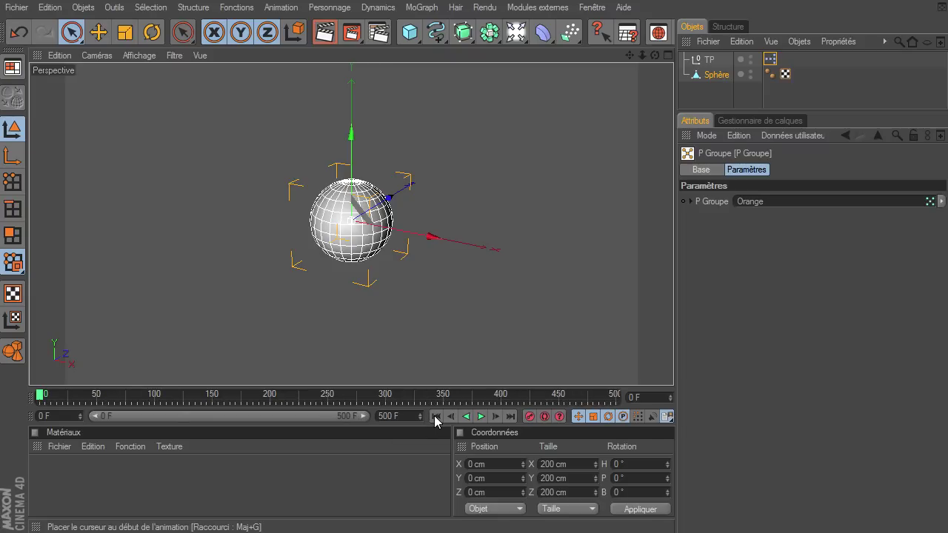
pyautogui.click(482, 417)
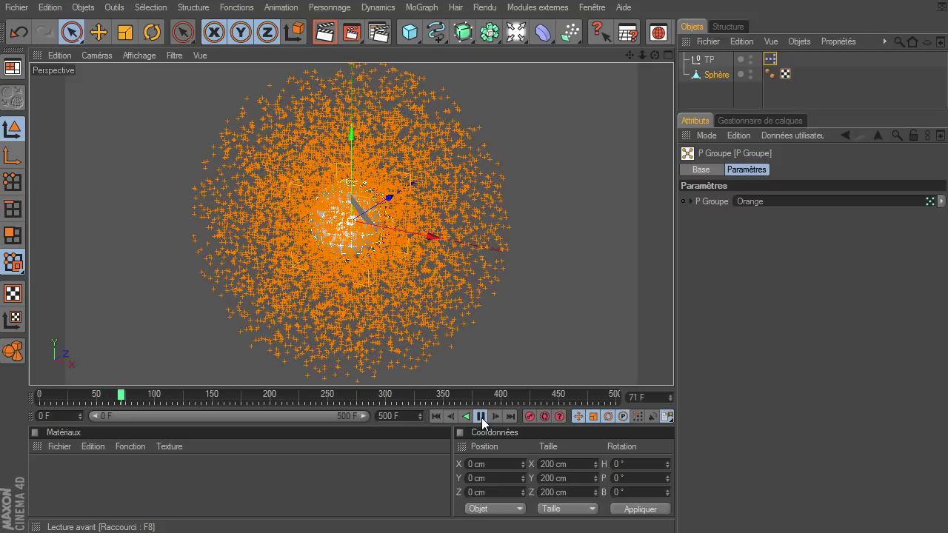
pyautogui.click(482, 417)
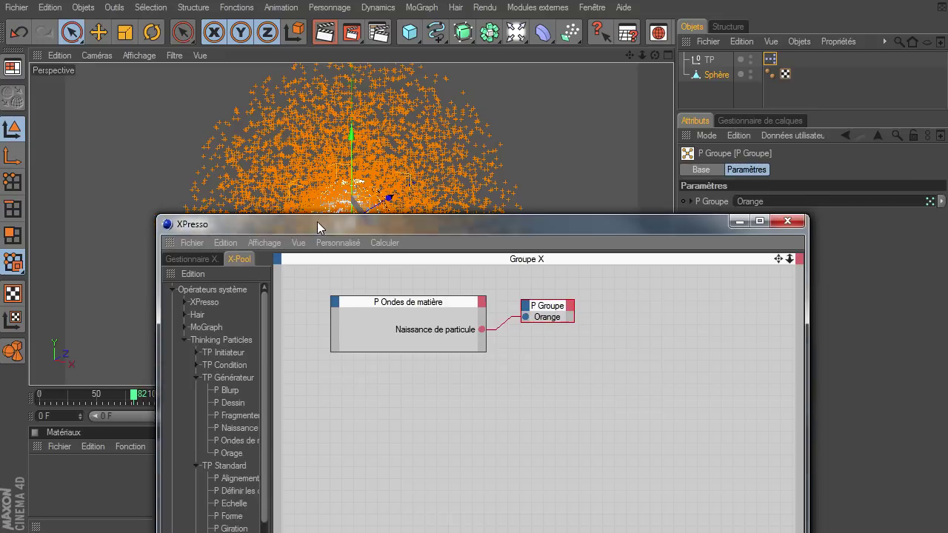
# Step: Bring the XPresso editor back, placing it below the orange particle cloud
pyautogui.moveTo(317, 221); pyautogui.dragTo(239, 176)
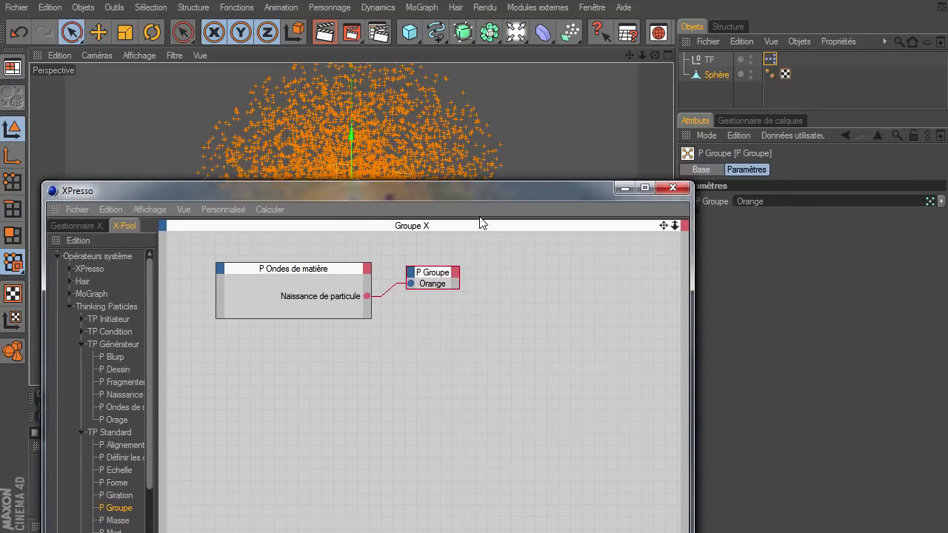
pyautogui.moveTo(486, 164); pyautogui.dragTo(493, 313)
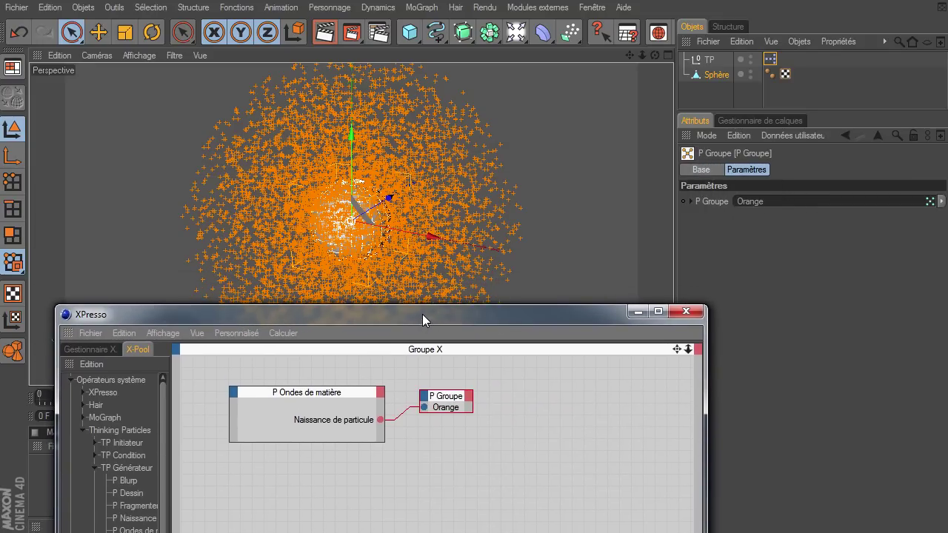
pyautogui.moveTo(423, 320); pyautogui.dragTo(438, 379)
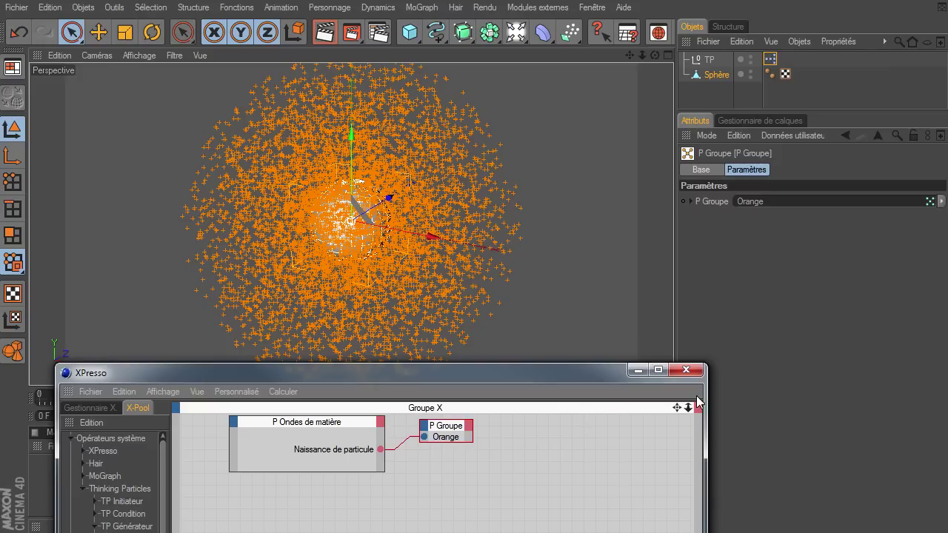
pyautogui.moveTo(677, 405); pyautogui.dragTo(675, 449)
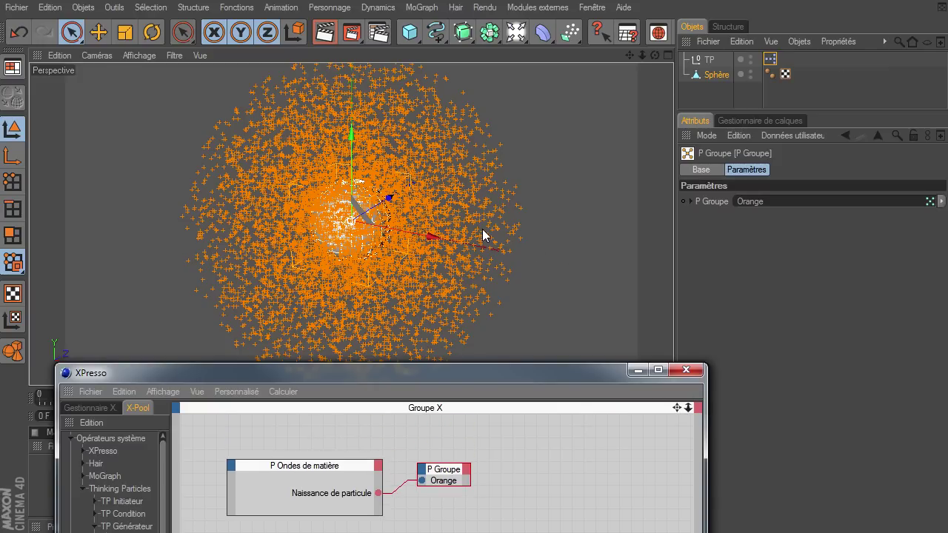
# Step: Delete the Sphère object, rewind the animation to frame 0 and close the XPresso editor
pyautogui.click(717, 79)
pyautogui.press('Delete')
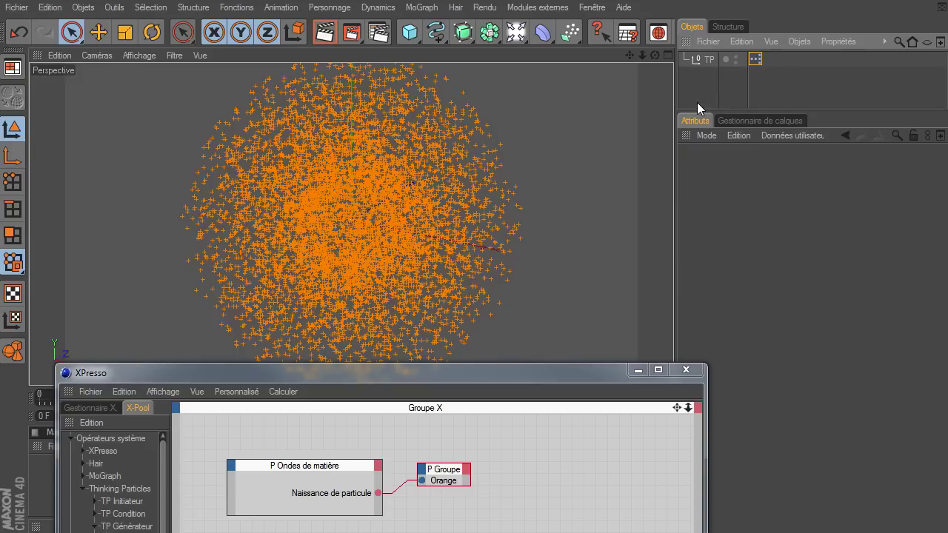
pyautogui.click(637, 370)
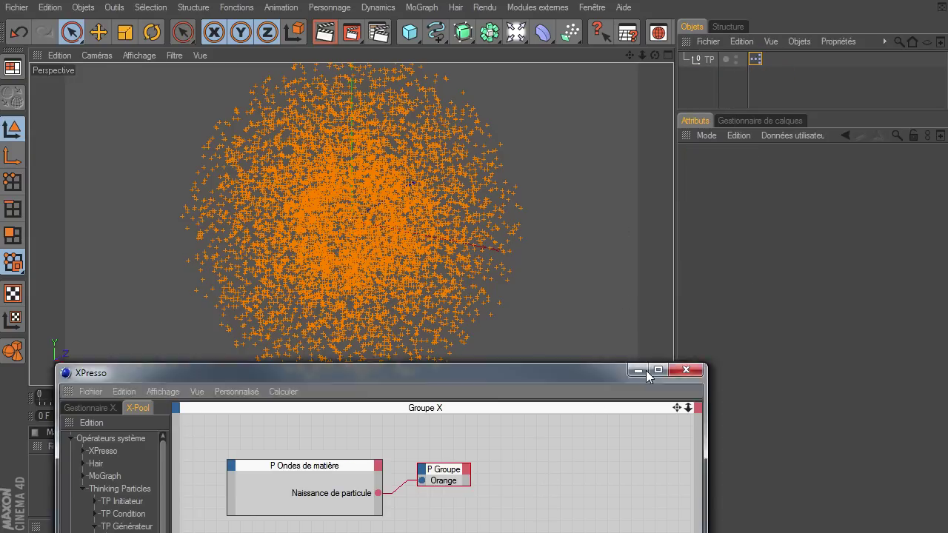
pyautogui.click(437, 416)
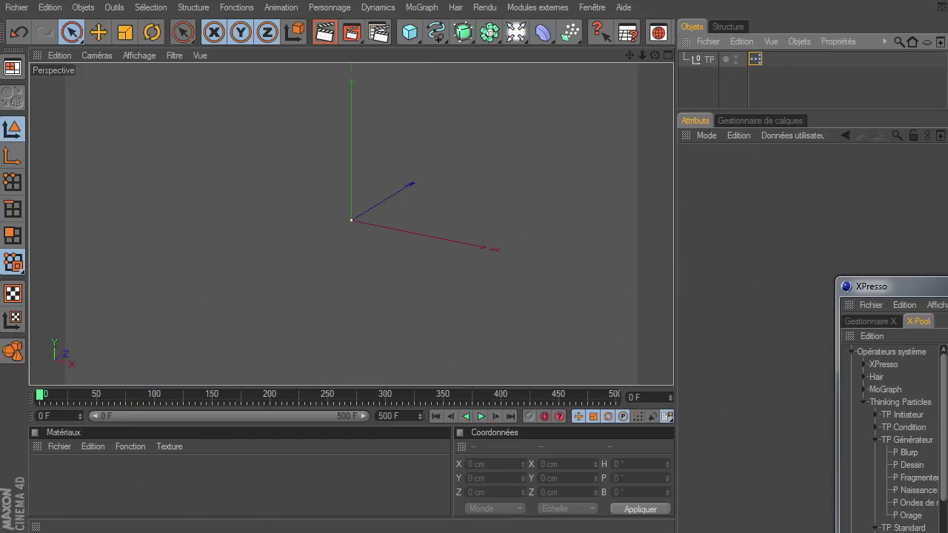
pyautogui.hotkey('alt', 'F4')
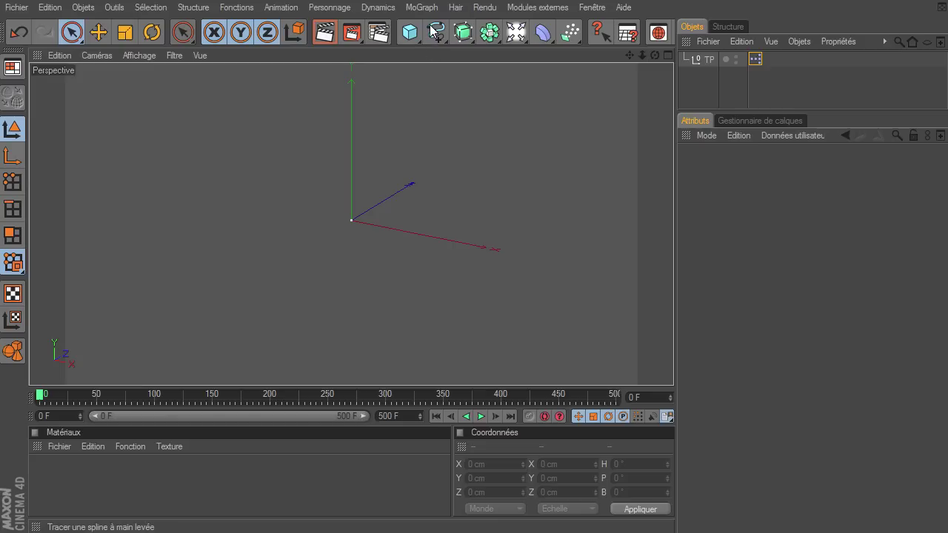
pyautogui.click(422, 8)
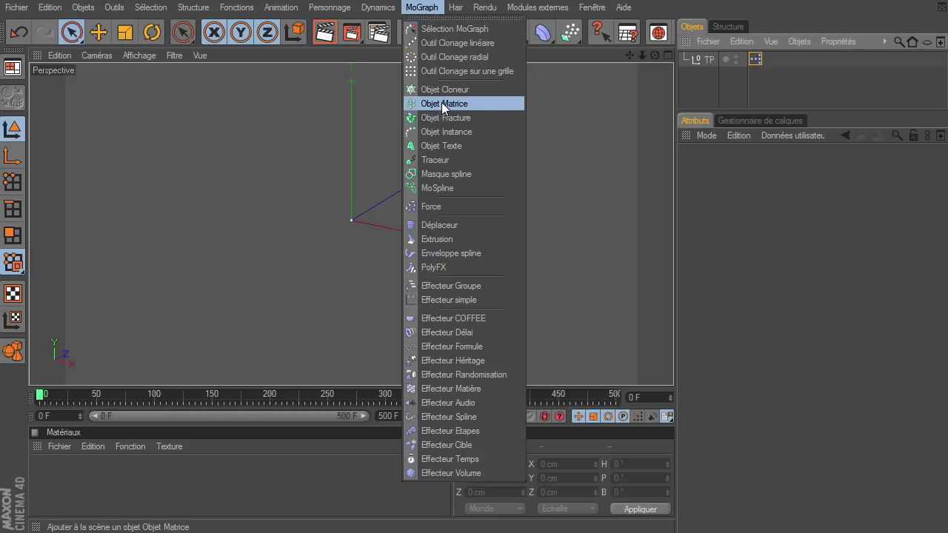
pyautogui.click(430, 146)
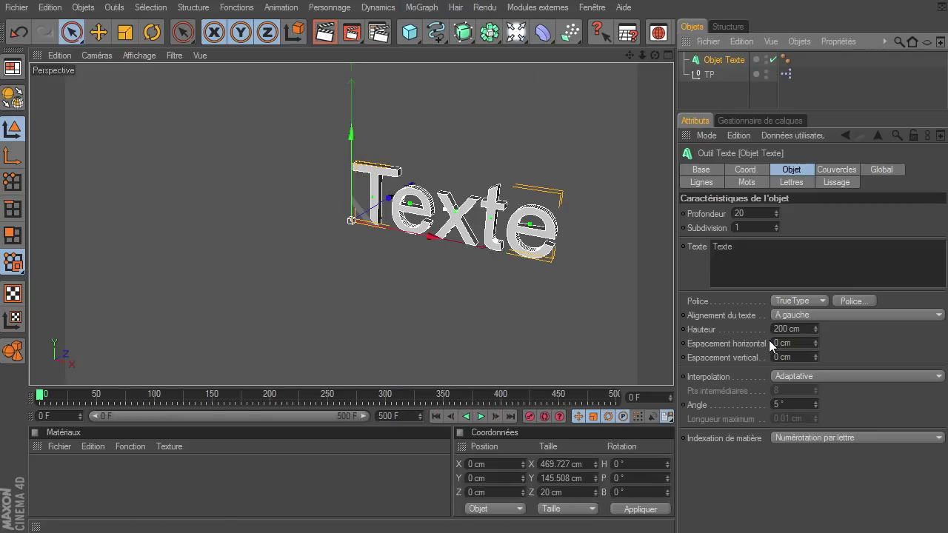
pyautogui.click(814, 316)
pyautogui.click(811, 343)
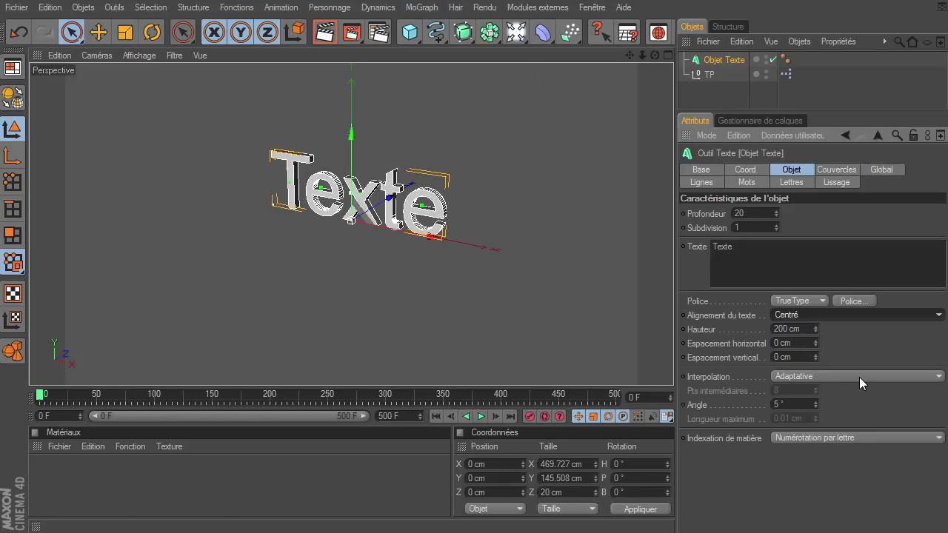
pyautogui.click(860, 304)
pyautogui.click(83, 197)
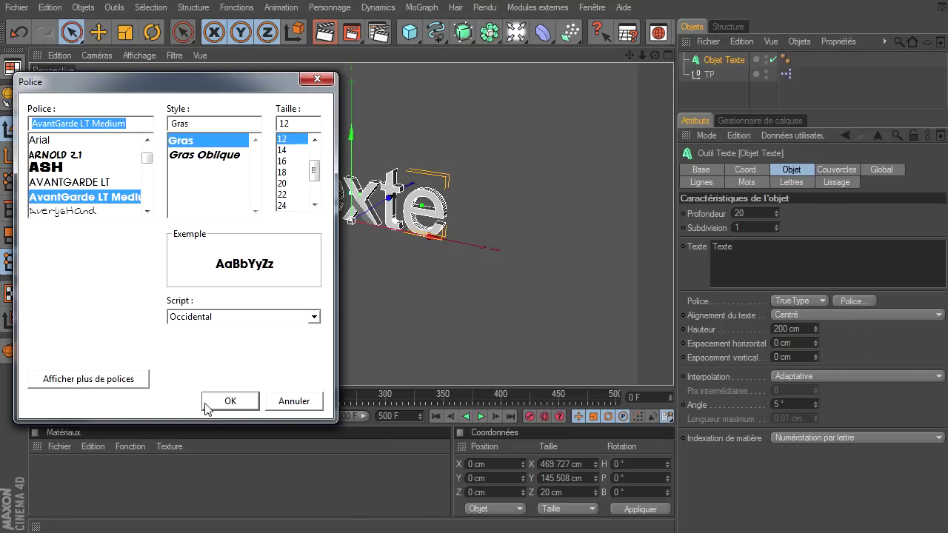
pyautogui.click(229, 401)
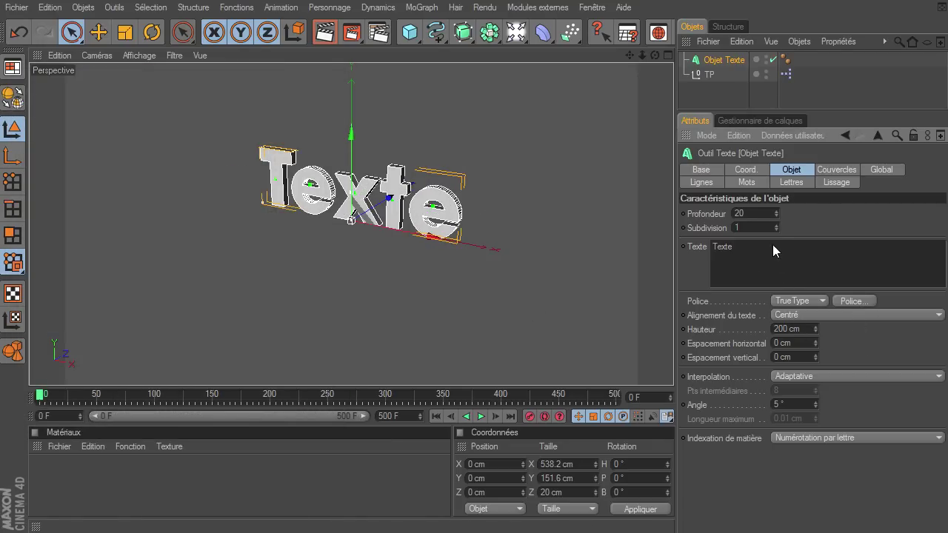
pyautogui.click(754, 211)
pyautogui.write('40')
pyautogui.press('Return')
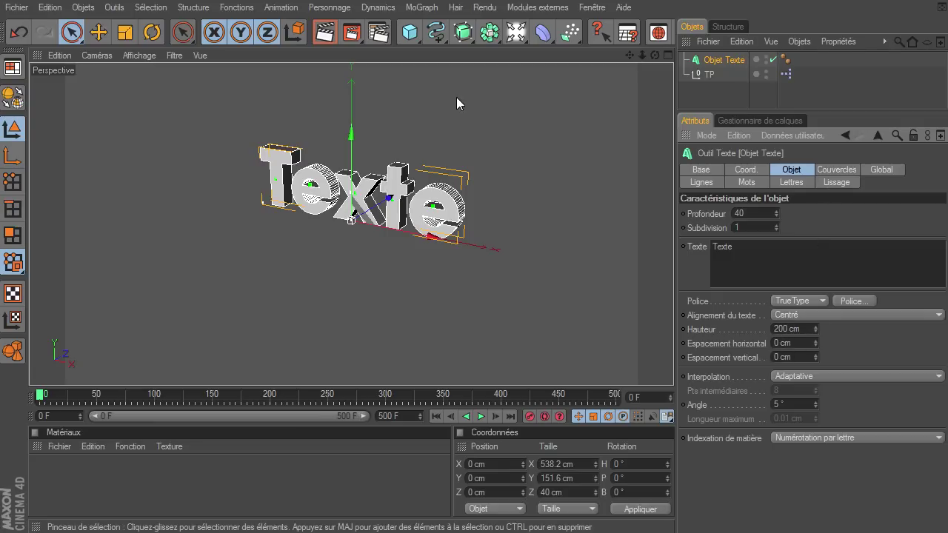
pyautogui.moveTo(630, 56); pyautogui.dragTo(642, 135)
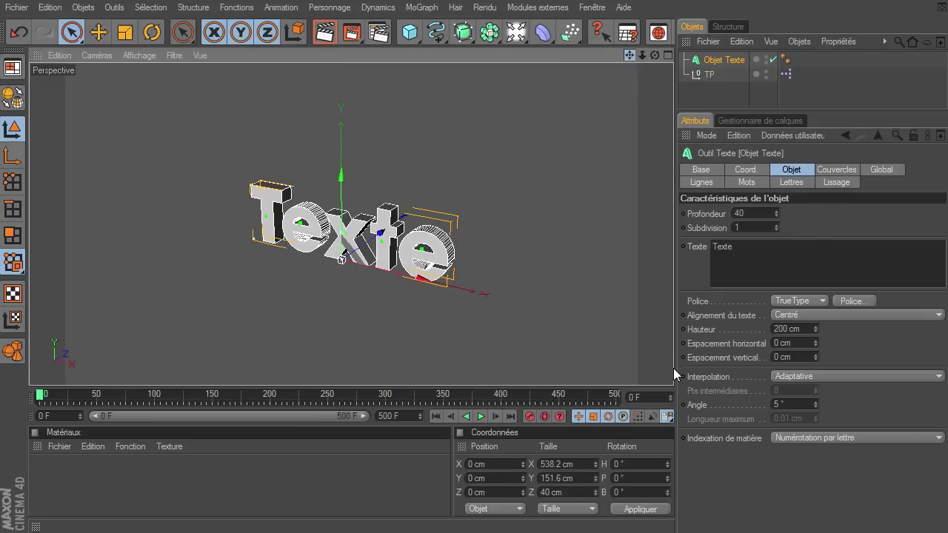
pyautogui.click(597, 166)
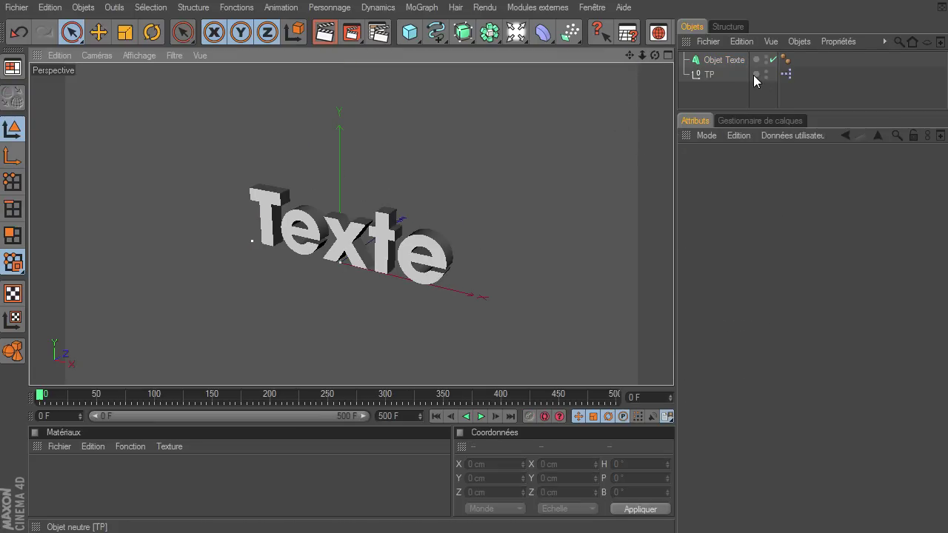
pyautogui.click(725, 61)
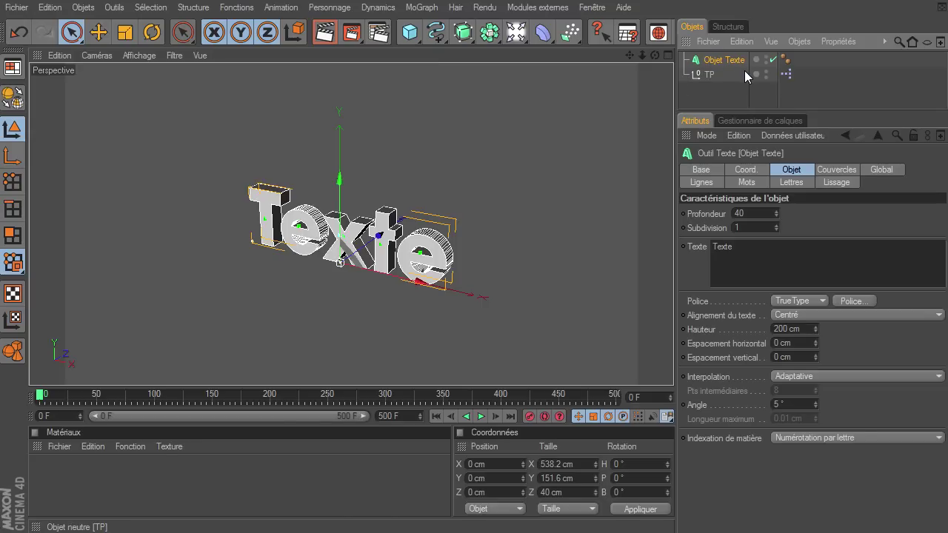
# Step: Make Objet Texte editable and expand its hierarchy to show every letter
pyautogui.press('c')
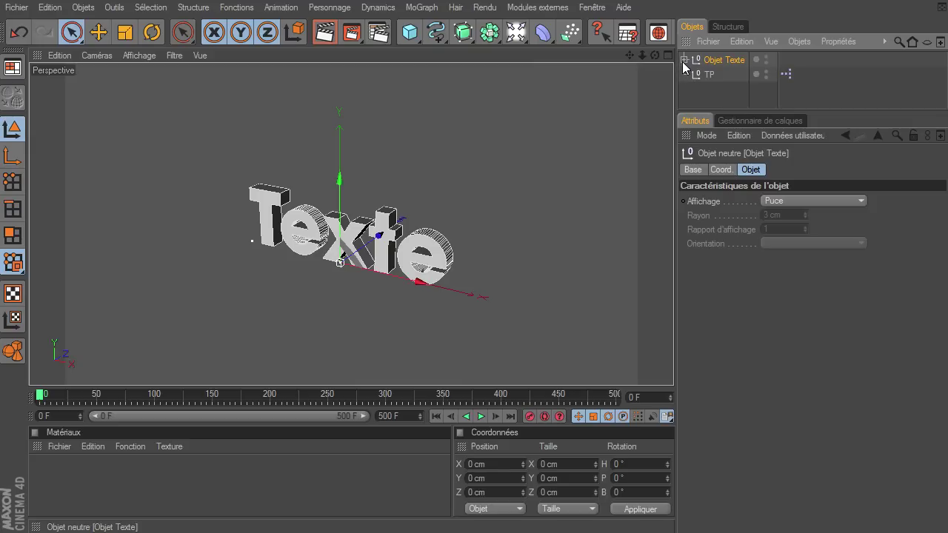
pyautogui.click(684, 60)
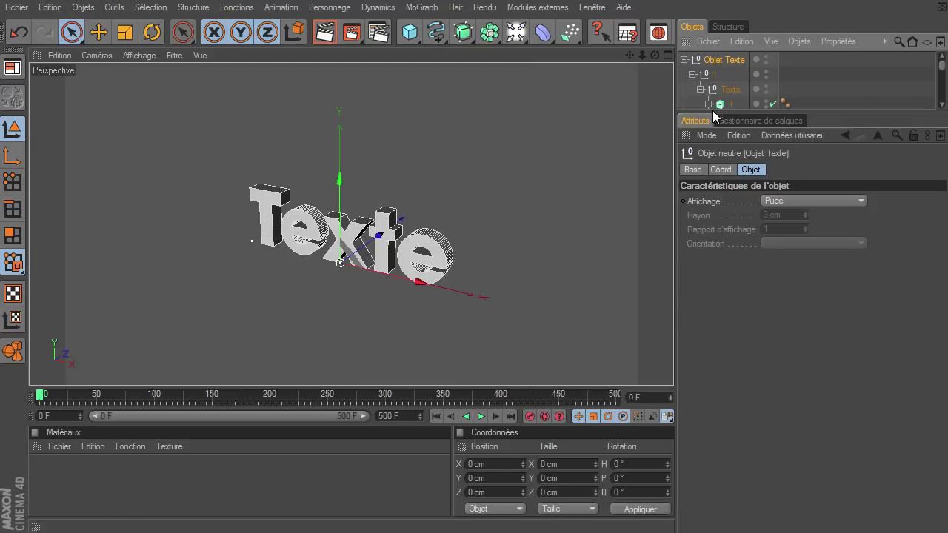
pyautogui.moveTo(712, 111); pyautogui.dragTo(713, 280)
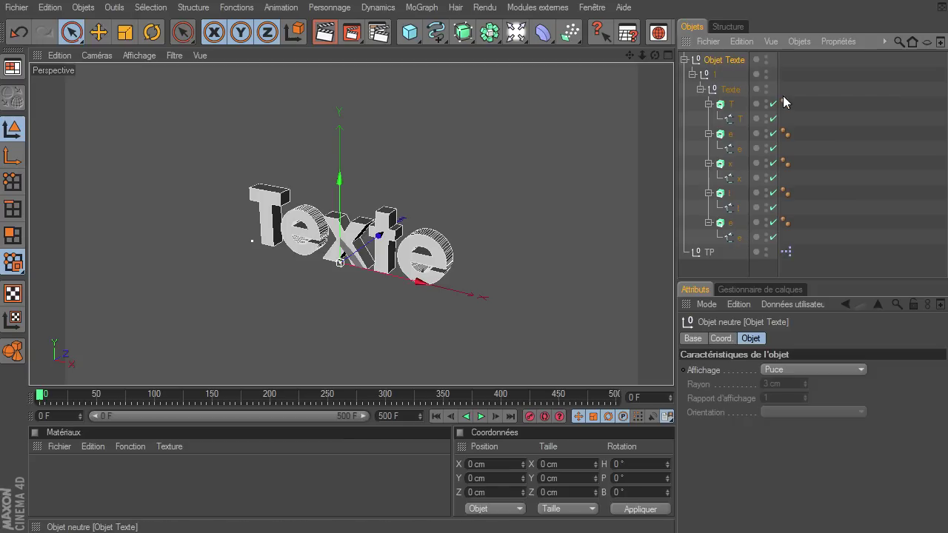
# Step: Convert the extruded letters to polygon objects and select the whole hierarchy including Couvercle caps
pyautogui.keyDown('shift'); pyautogui.click(737, 238); pyautogui.keyUp('shift')
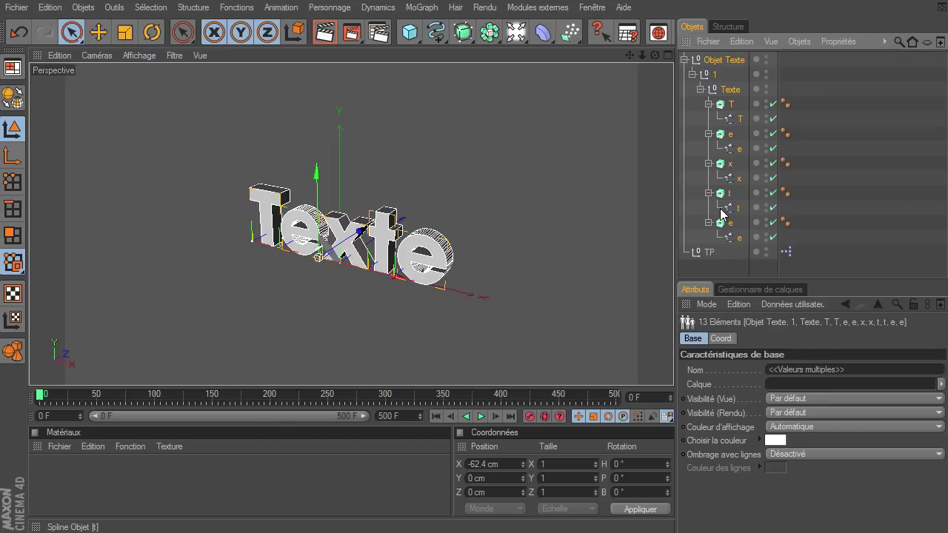
pyautogui.press('c')
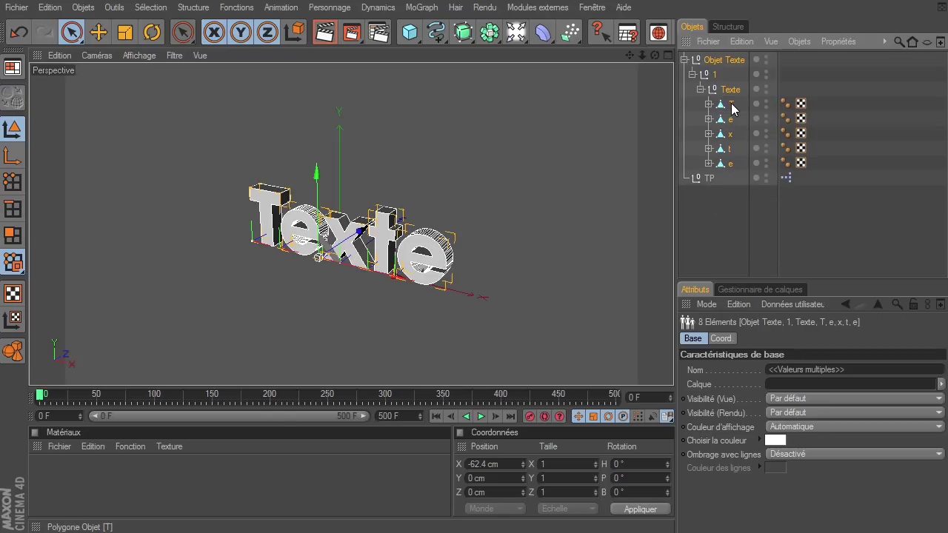
pyautogui.click(685, 61)
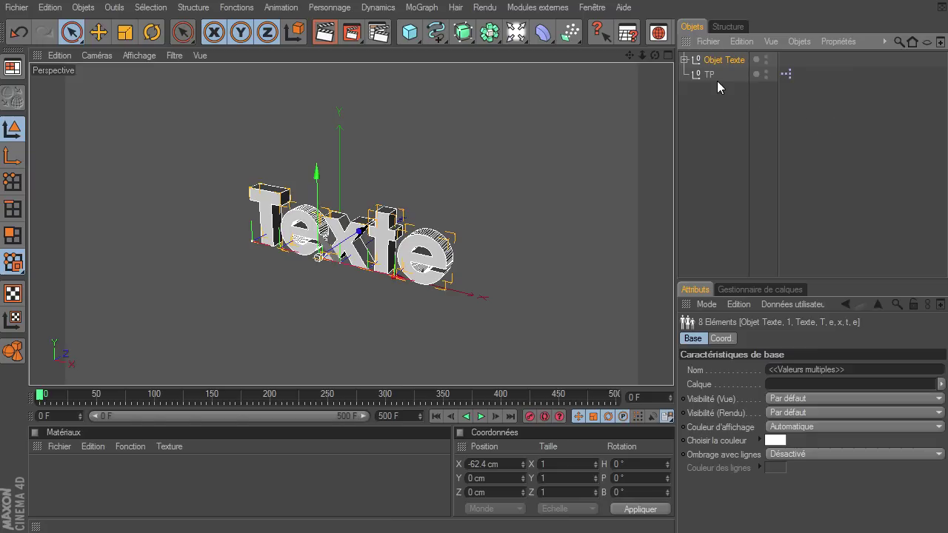
pyautogui.keyDown('ctrl'); pyautogui.click(685, 61); pyautogui.keyUp('ctrl')
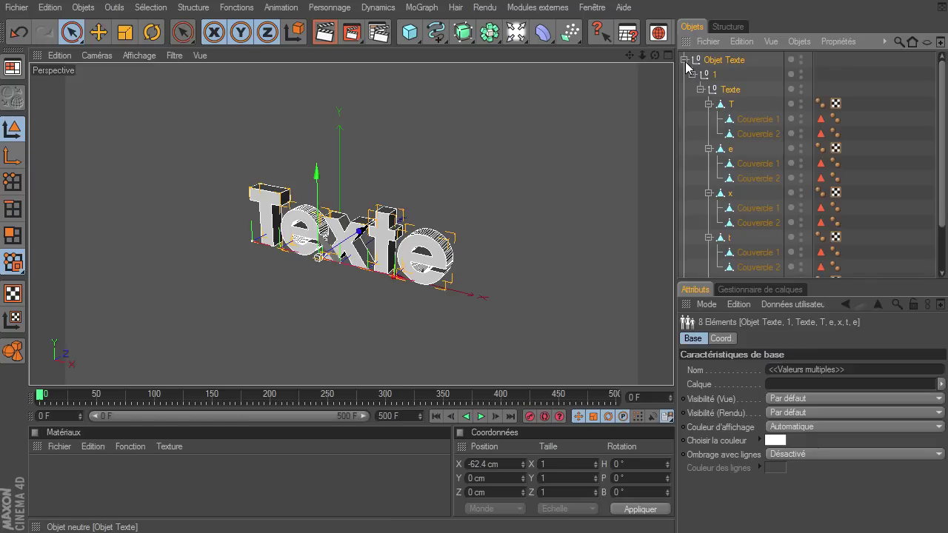
pyautogui.click(725, 60)
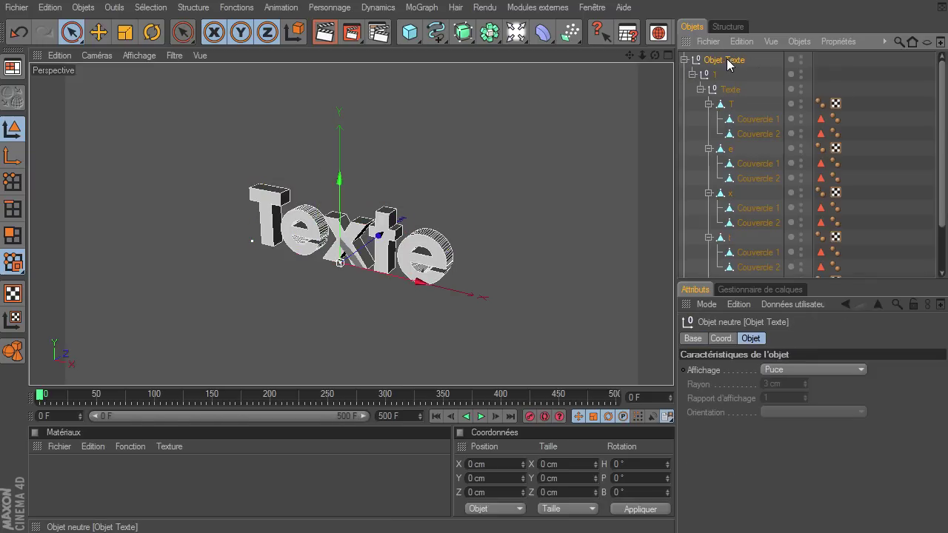
pyautogui.scroll(-3, 730, 123)
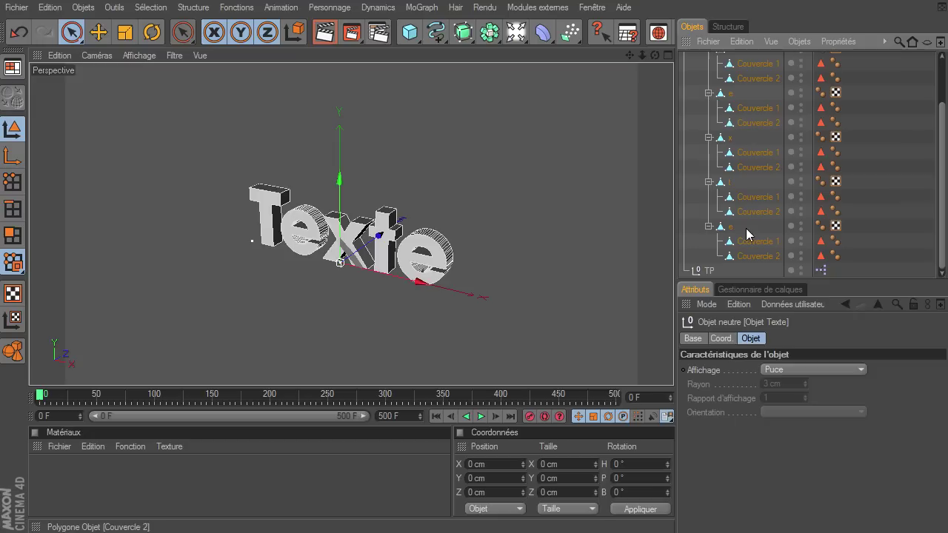
pyautogui.keyDown('shift'); pyautogui.click(744, 256); pyautogui.keyUp('shift')
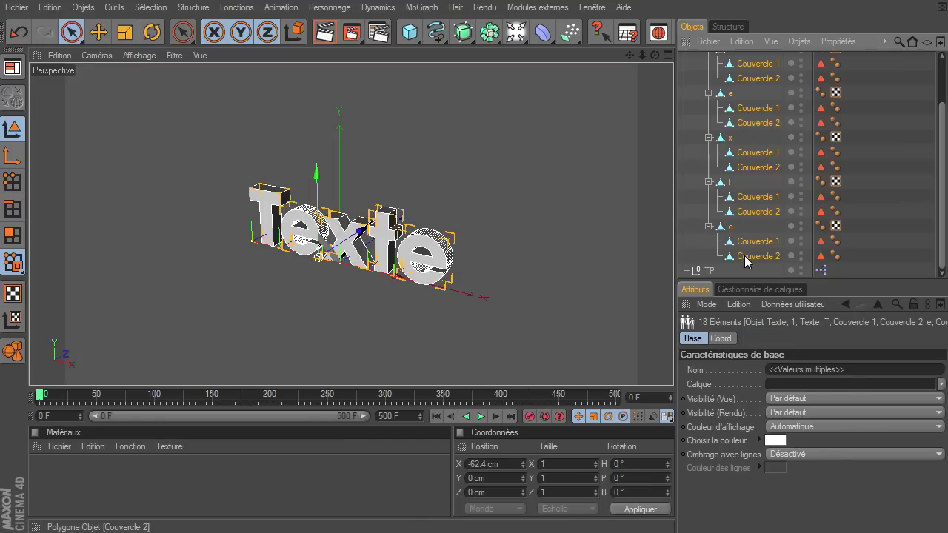
# Step: Merge all the selected letters and caps into one polygon object with Connecter+Supprimer
pyautogui.rightClick(744, 256)
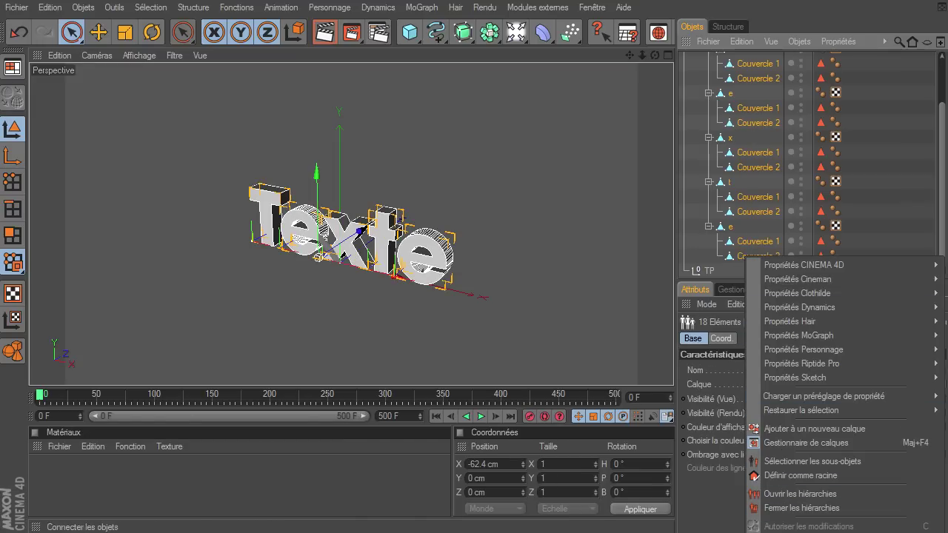
pyautogui.click(749, 69)
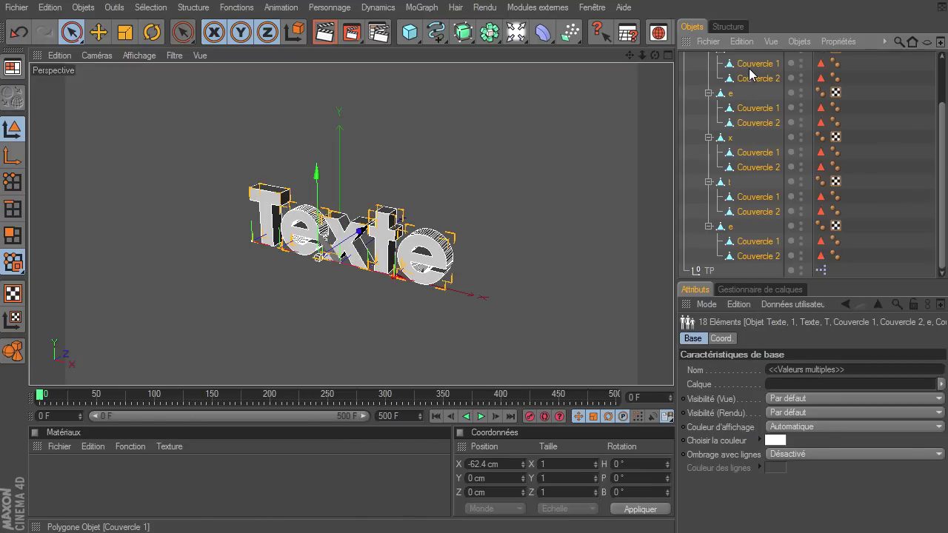
pyautogui.rightClick(749, 69)
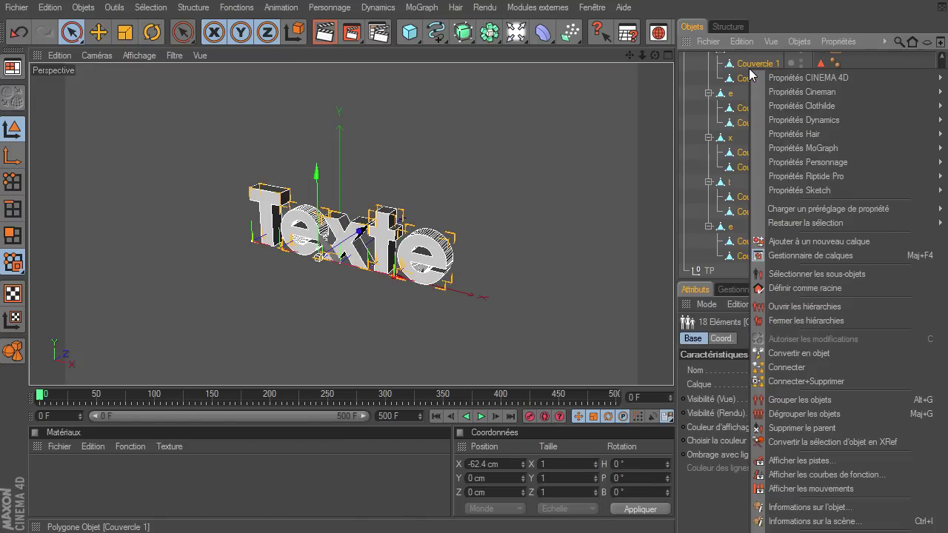
pyautogui.click(808, 381)
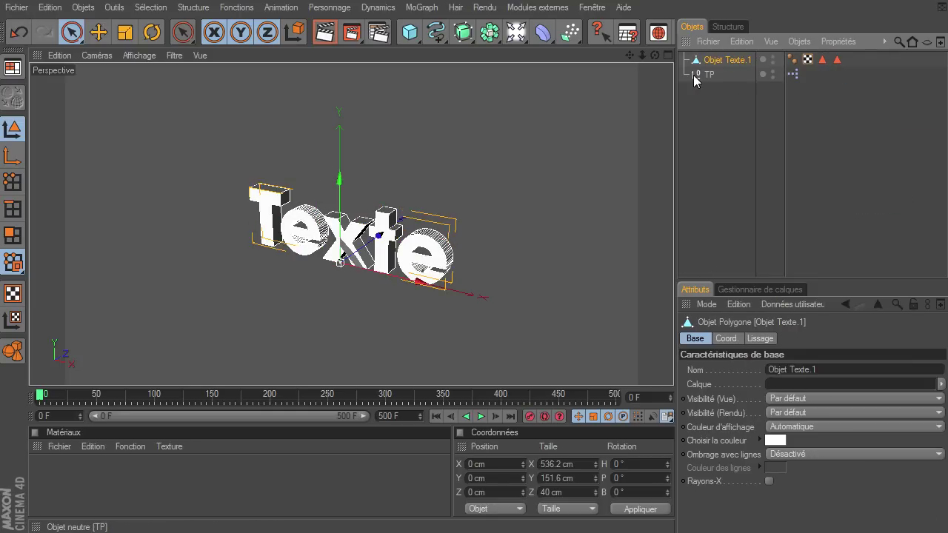
# Step: Rename the merged object 'texte' and select all its points in Points mode
pyautogui.doubleClick(734, 63)
pyautogui.write('texte')
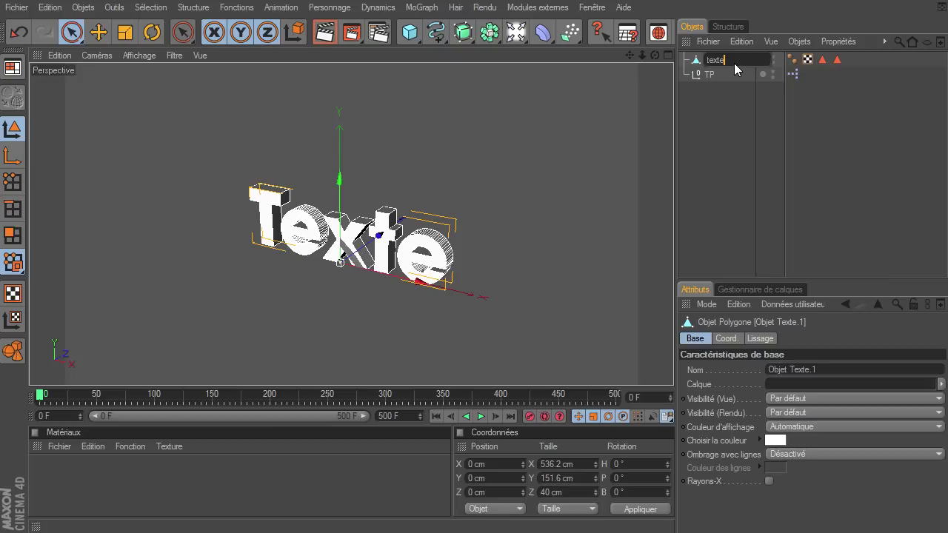
pyautogui.press('Return')
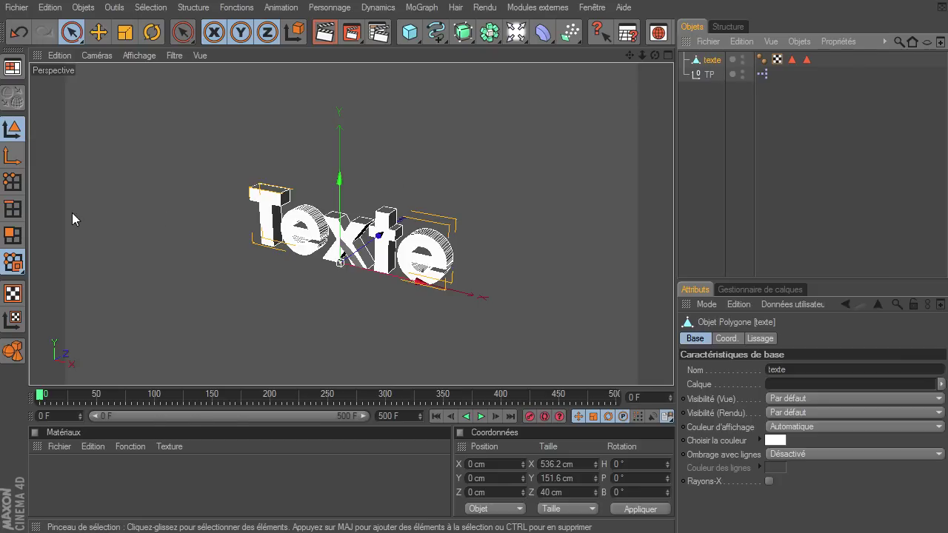
pyautogui.click(12, 184)
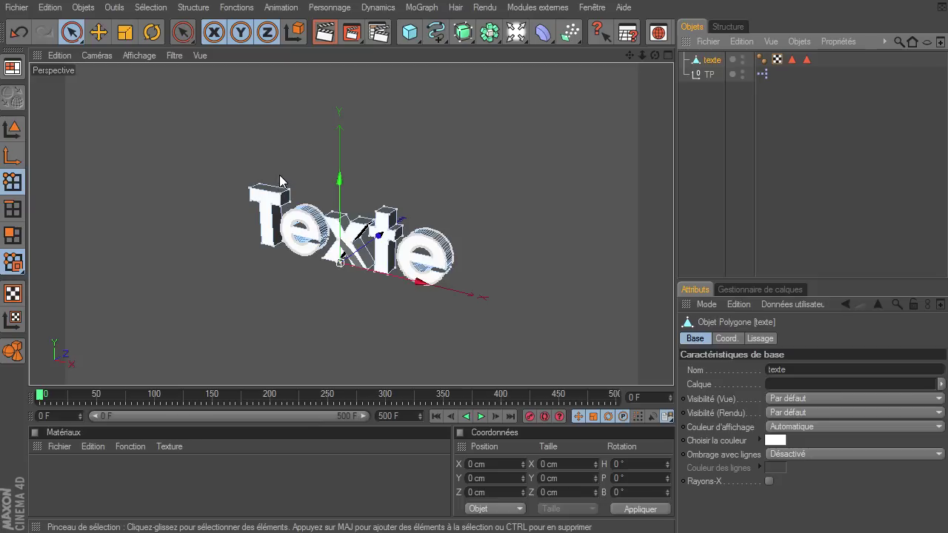
pyautogui.hotkey('ctrl', 'a')
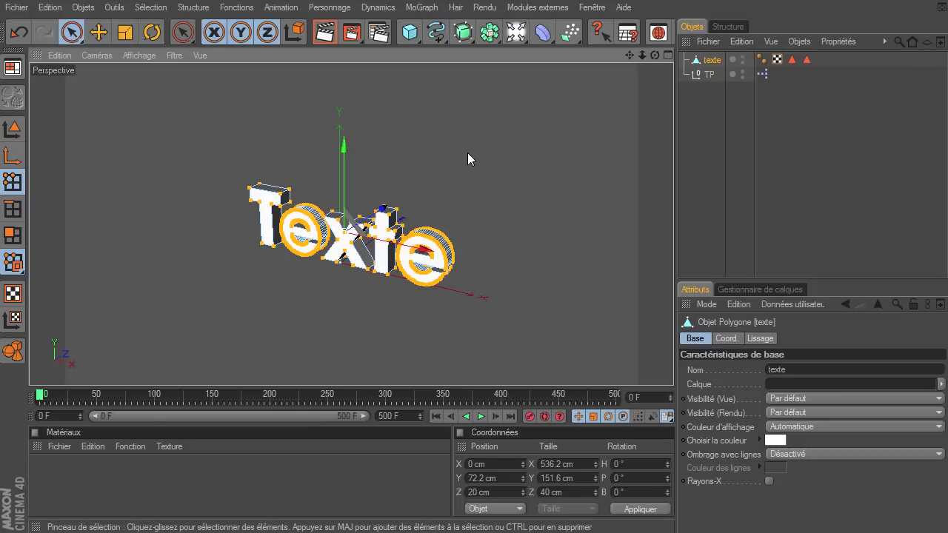
# Step: Optimise the texte points with 0.01 cm tolerance, then return to Model mode with texte selected
pyautogui.rightClick(341, 91)
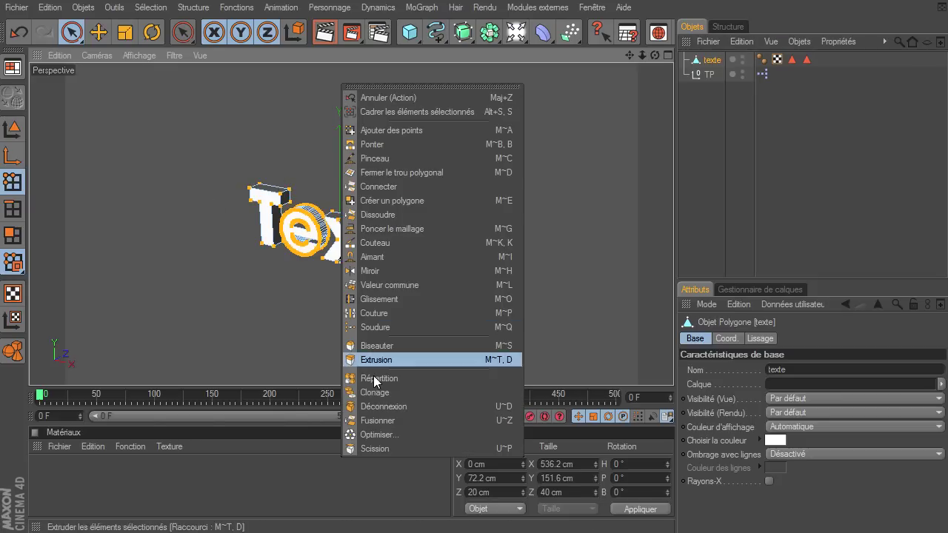
pyautogui.click(372, 435)
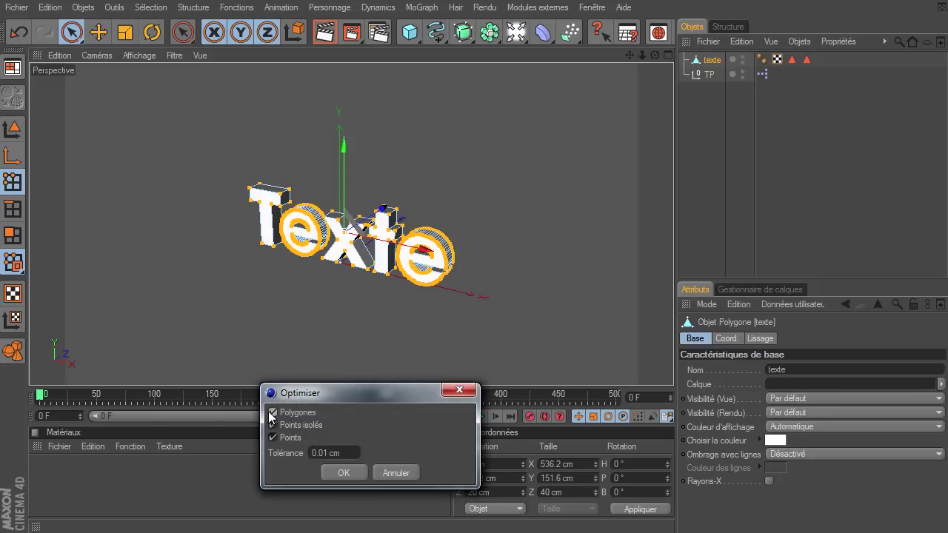
pyautogui.click(334, 477)
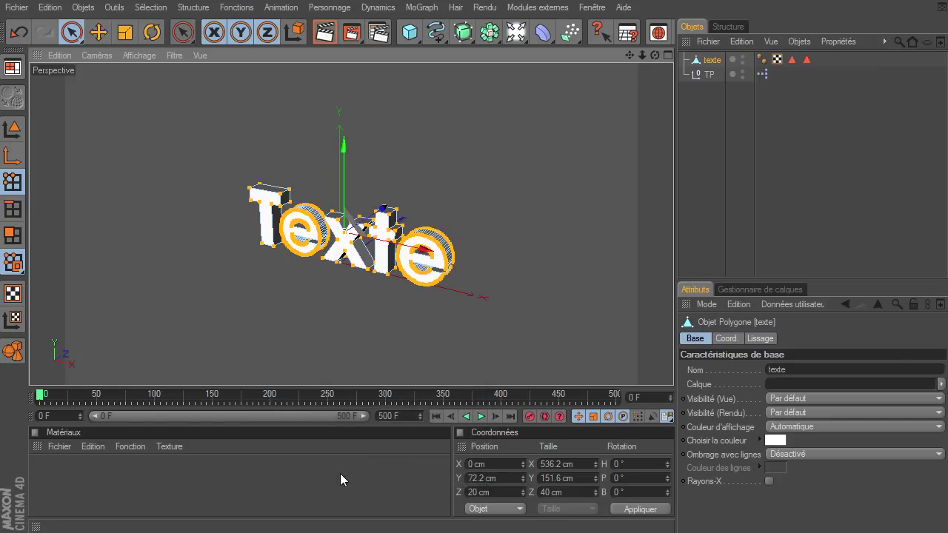
pyautogui.click(513, 277)
pyautogui.click(12, 127)
pyautogui.click(679, 82)
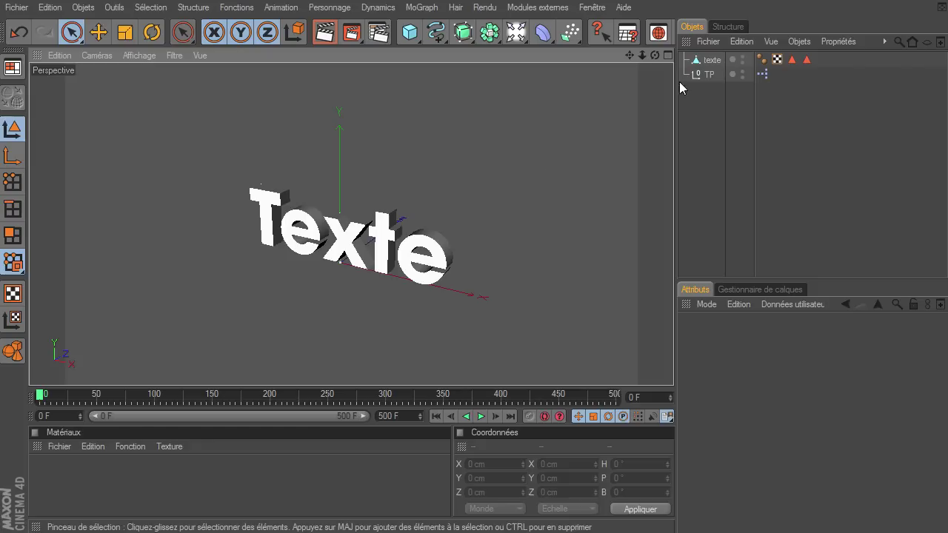
pyautogui.click(712, 61)
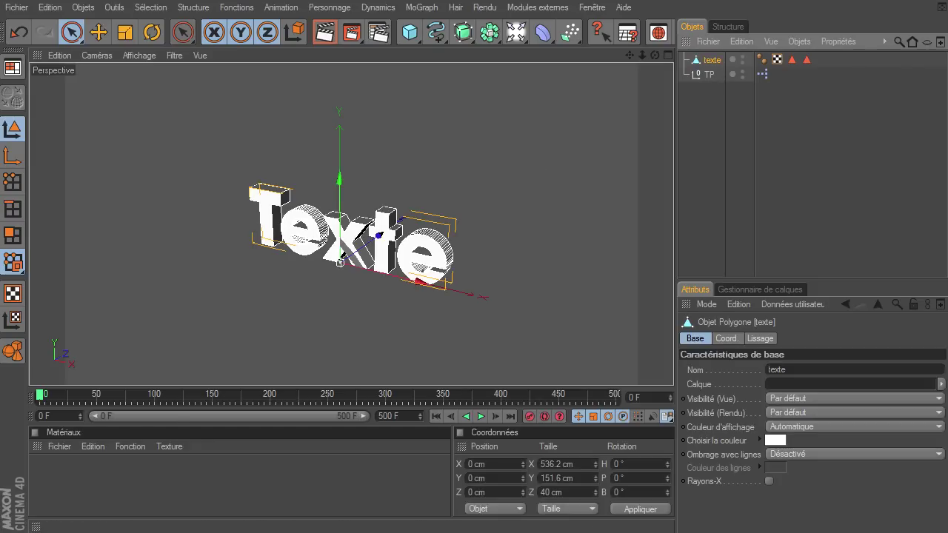
# Step: Set texte as the emitter object of the P Ondes de matière node
pyautogui.doubleClick(762, 59)
pyautogui.moveTo(227, 93); pyautogui.dragTo(211, 64)
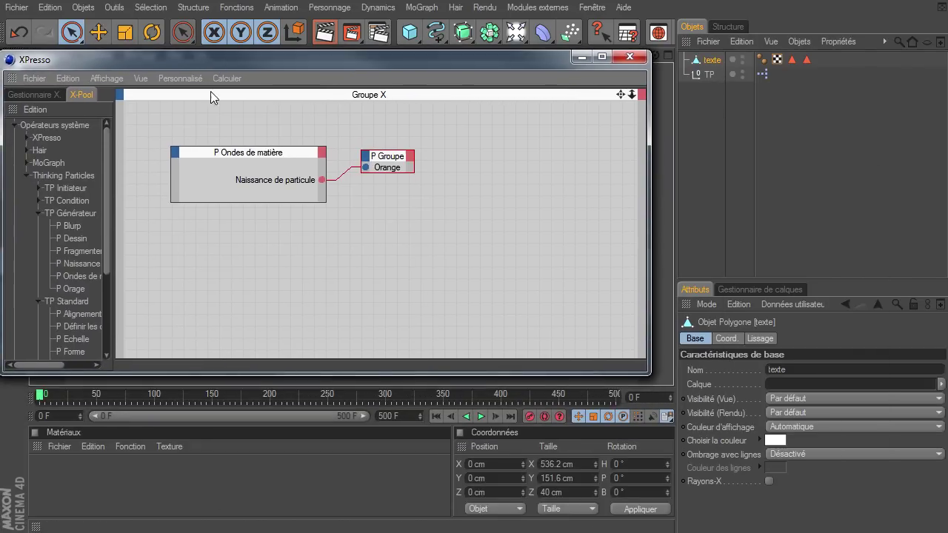
pyautogui.click(207, 183)
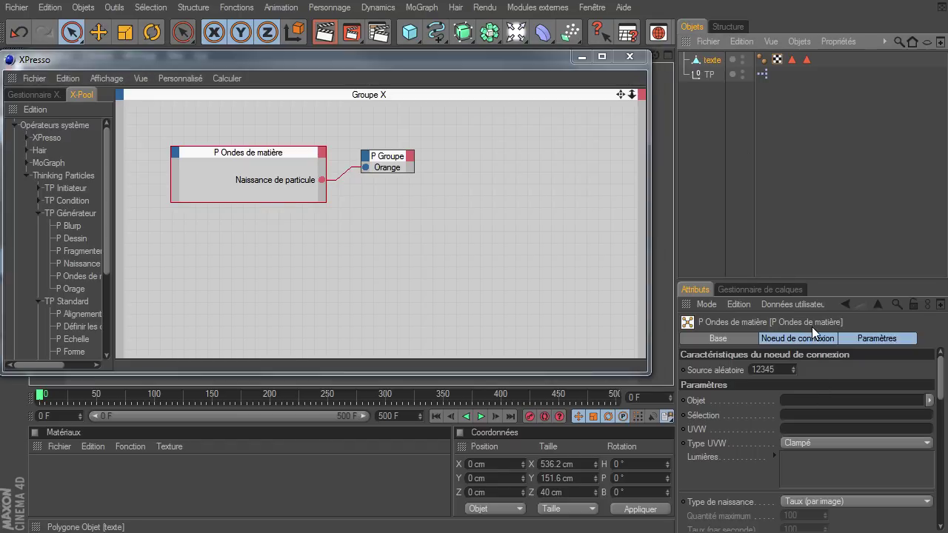
pyautogui.moveTo(804, 400); pyautogui.dragTo(805, 400)
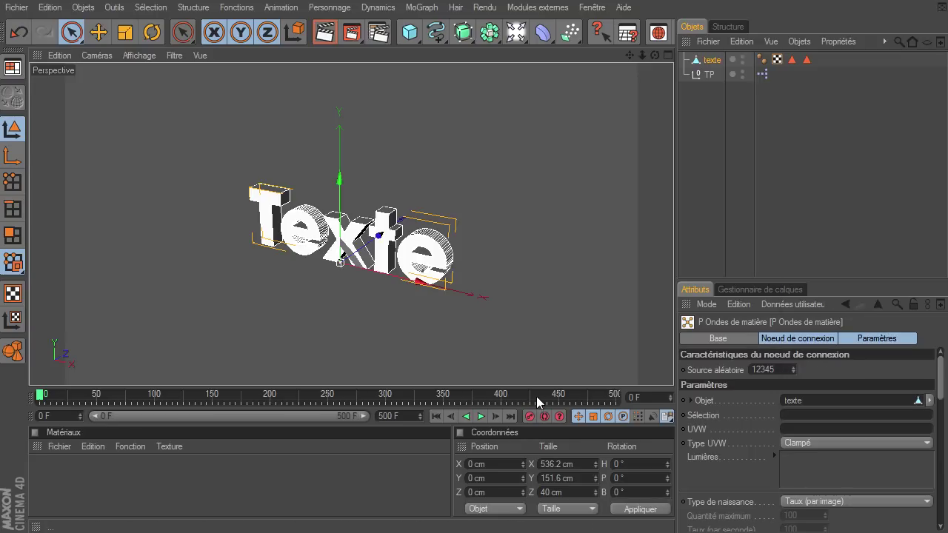
# Step: Play the animation to frame 60 and render the view to check the particles
pyautogui.moveTo(642, 55); pyautogui.dragTo(640, 61)
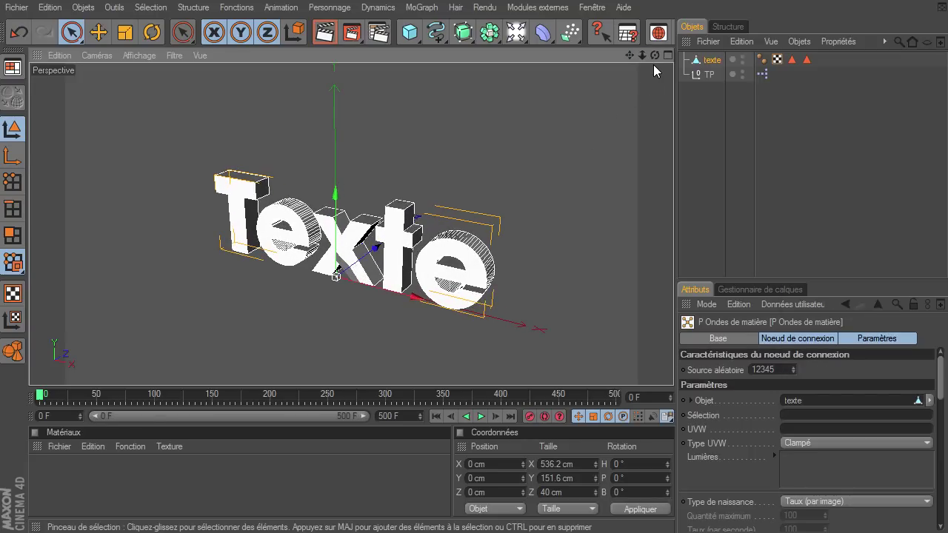
pyautogui.click(481, 416)
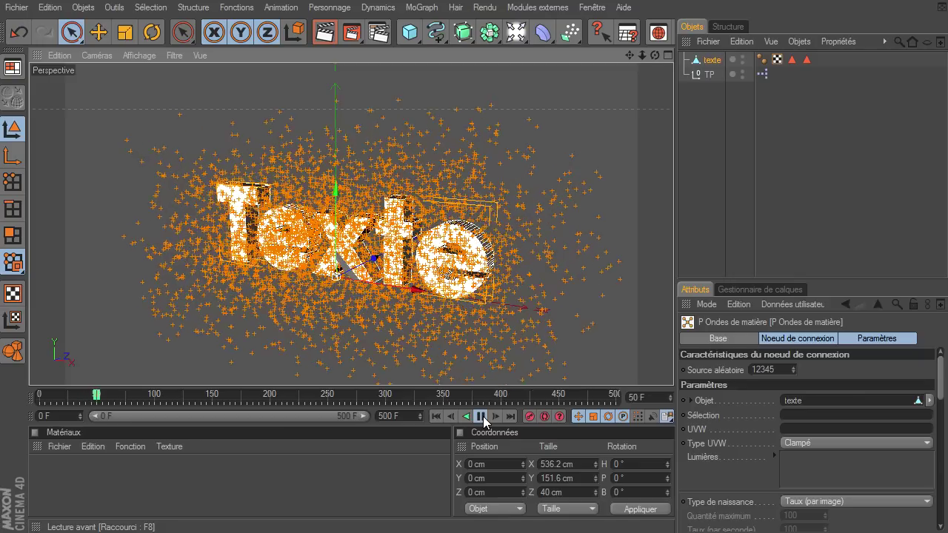
pyautogui.click(482, 416)
pyautogui.click(324, 32)
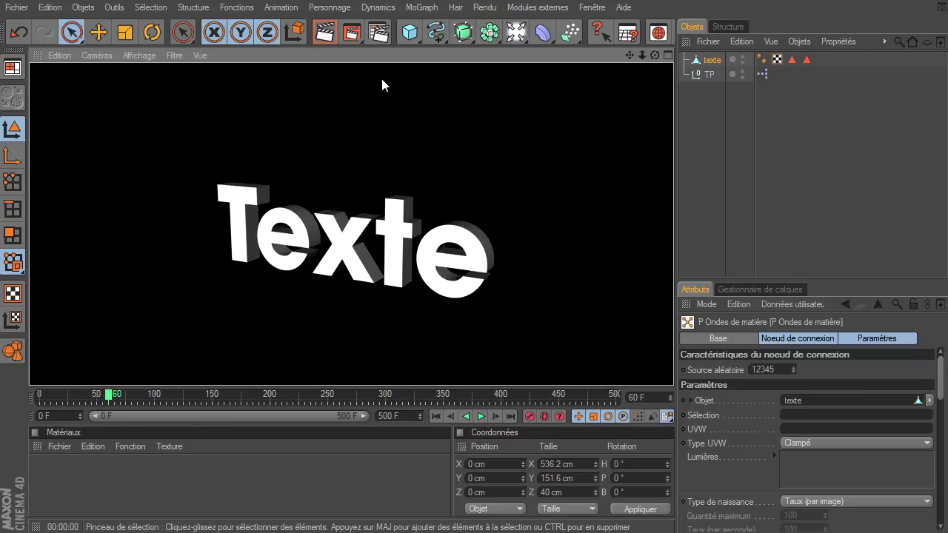
pyautogui.click(523, 162)
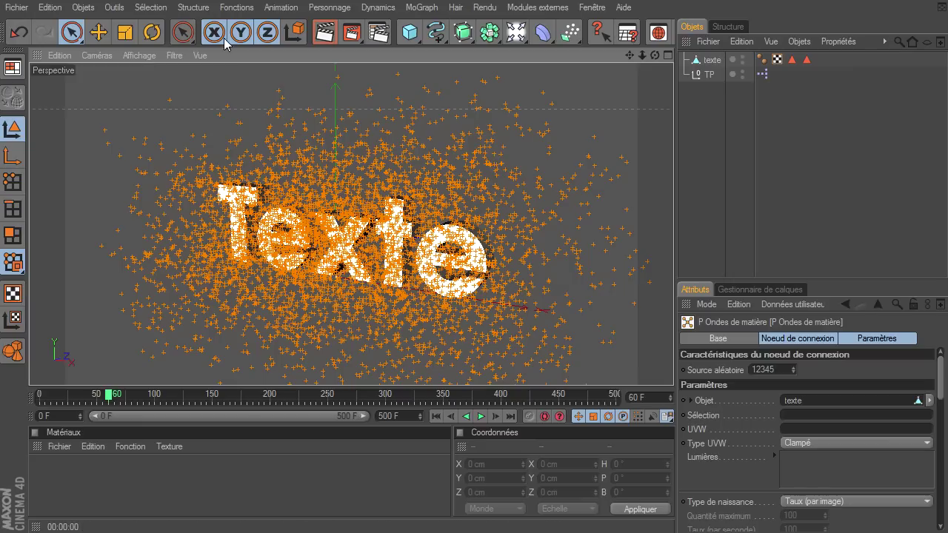
# Step: Add a Thinking Particles Géométrie de particules object and give it a Rendu des cheveux tag
pyautogui.click(83, 8)
pyautogui.moveTo(119, 197)
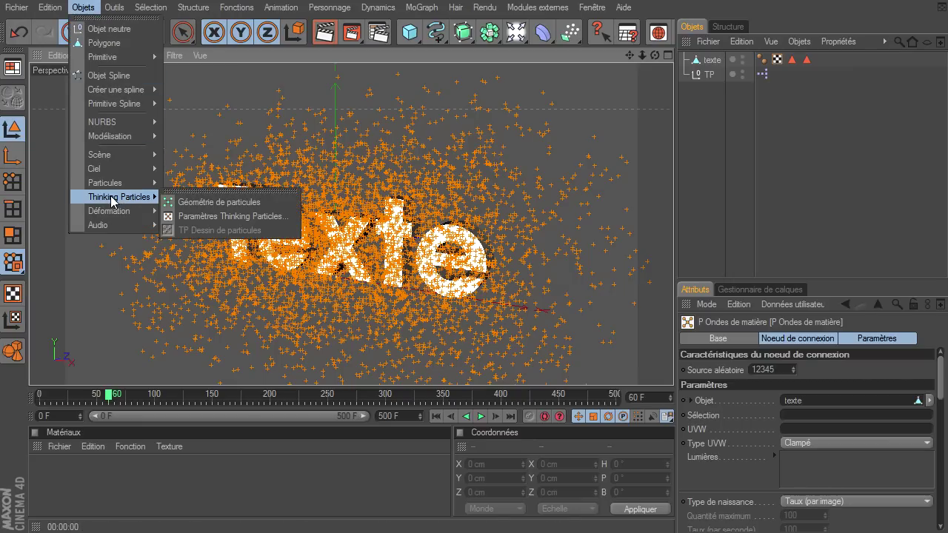
pyautogui.click(229, 209)
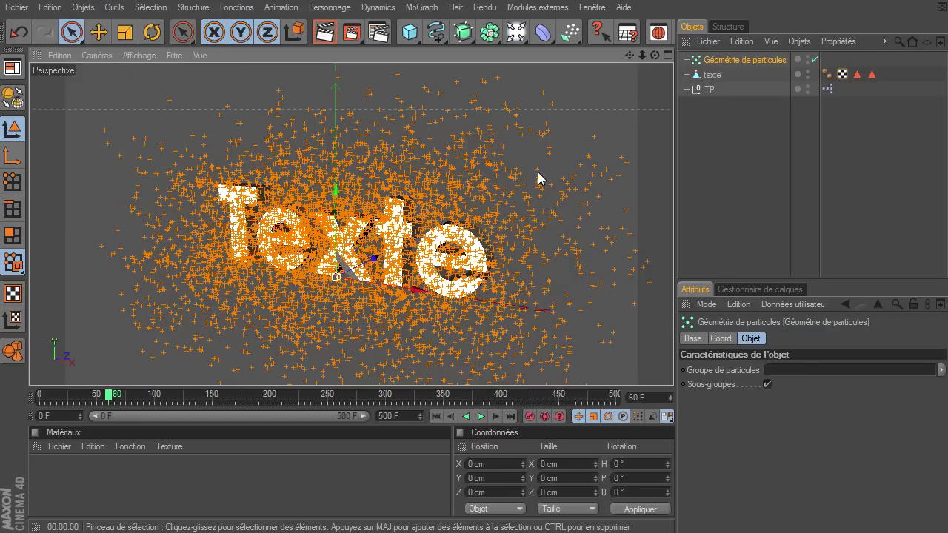
pyautogui.rightClick(714, 64)
pyautogui.moveTo(759, 127)
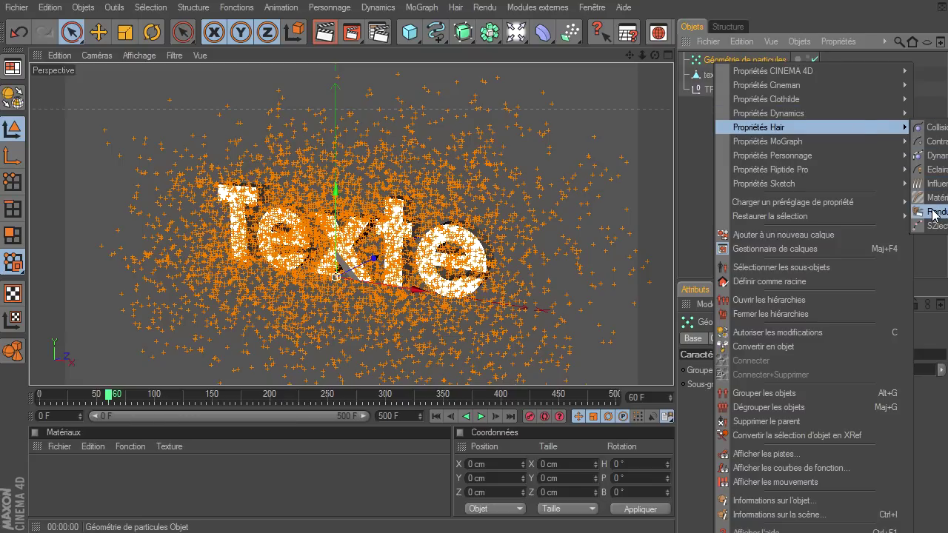
pyautogui.click(934, 214)
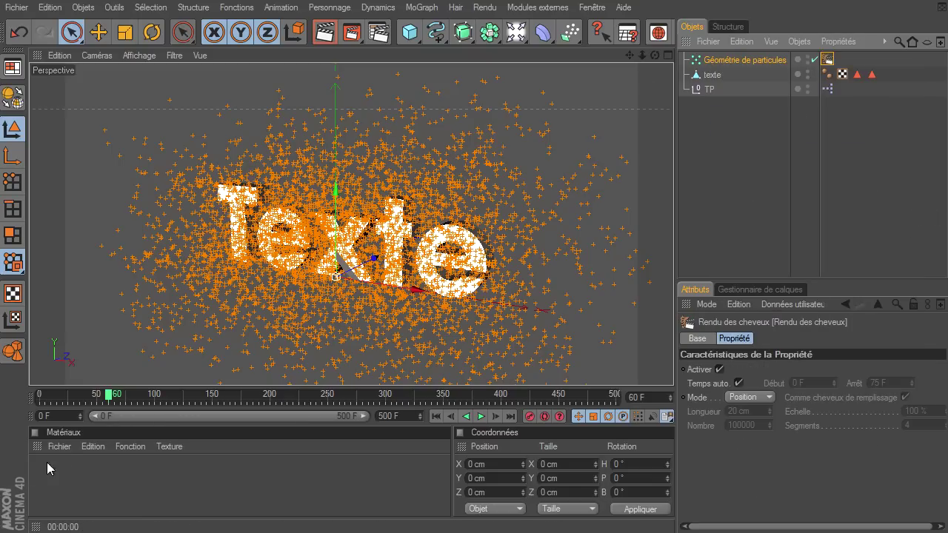
pyautogui.click(66, 449)
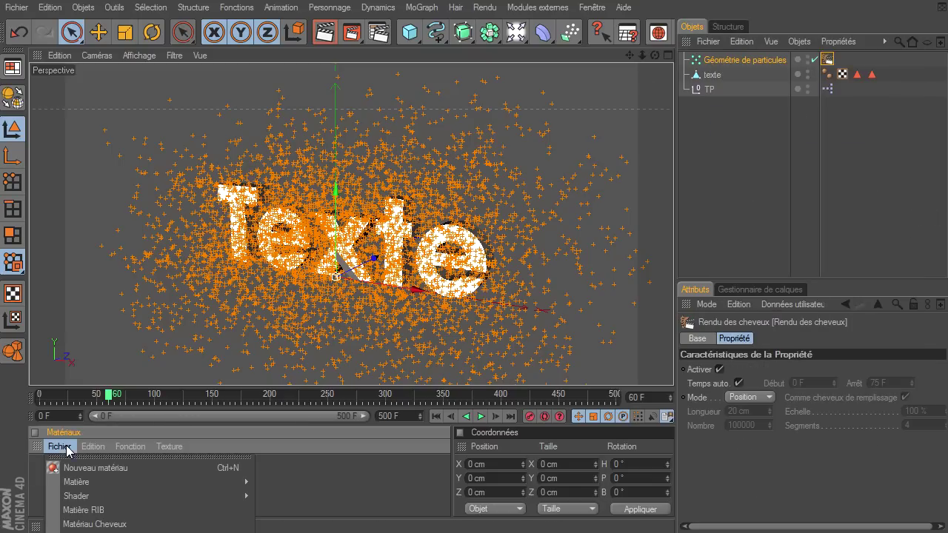
# Step: Create a Mat. Cheveux hair material and set its colour to white
pyautogui.click(75, 524)
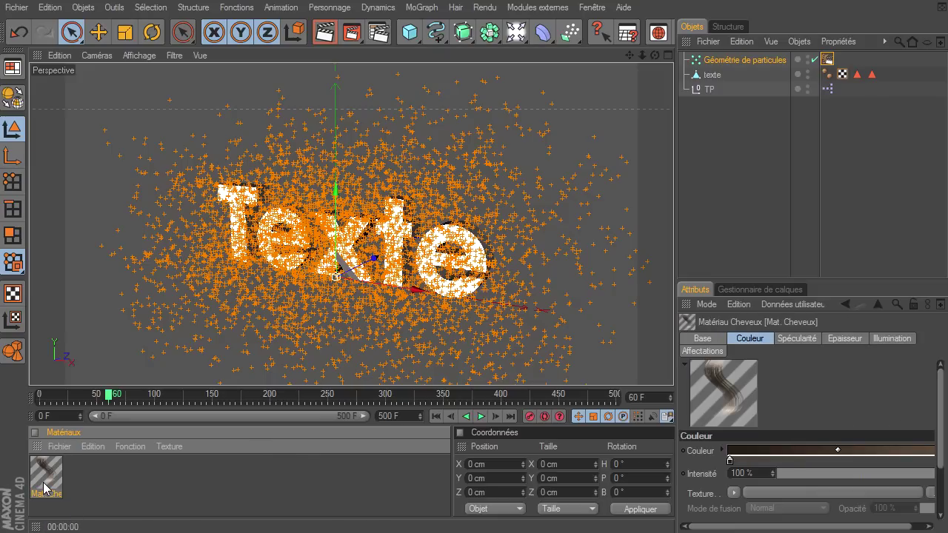
pyautogui.doubleClick(44, 482)
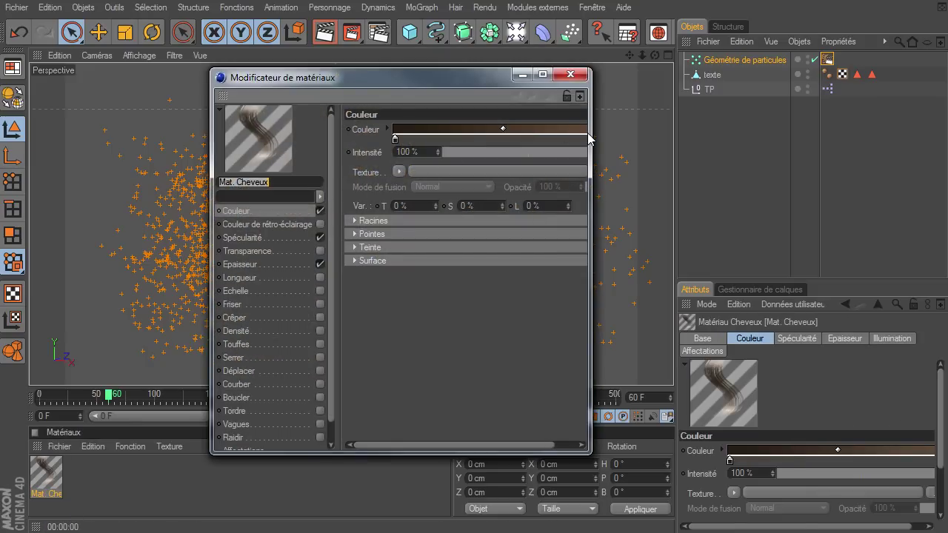
pyautogui.moveTo(590, 134); pyautogui.dragTo(632, 131)
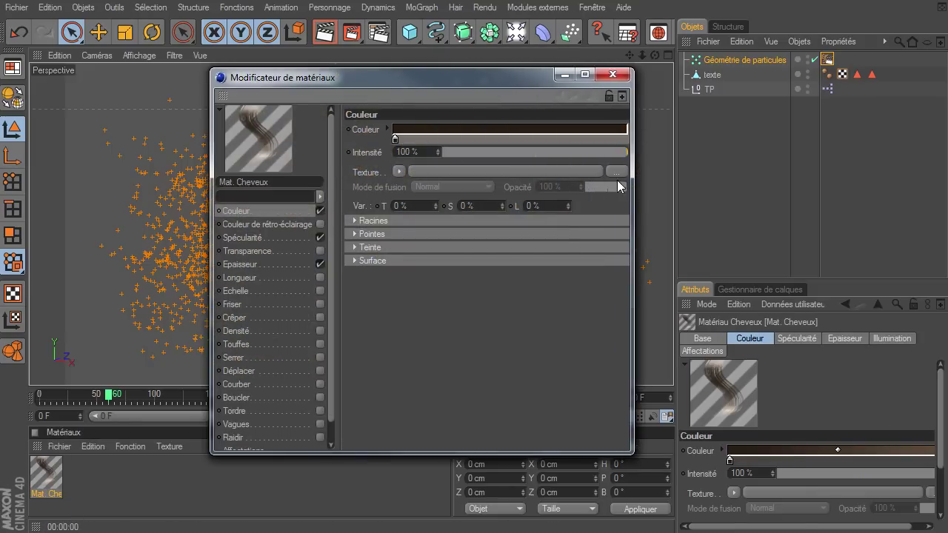
pyautogui.moveTo(503, 129); pyautogui.dragTo(398, 153)
pyautogui.doubleClick(395, 138)
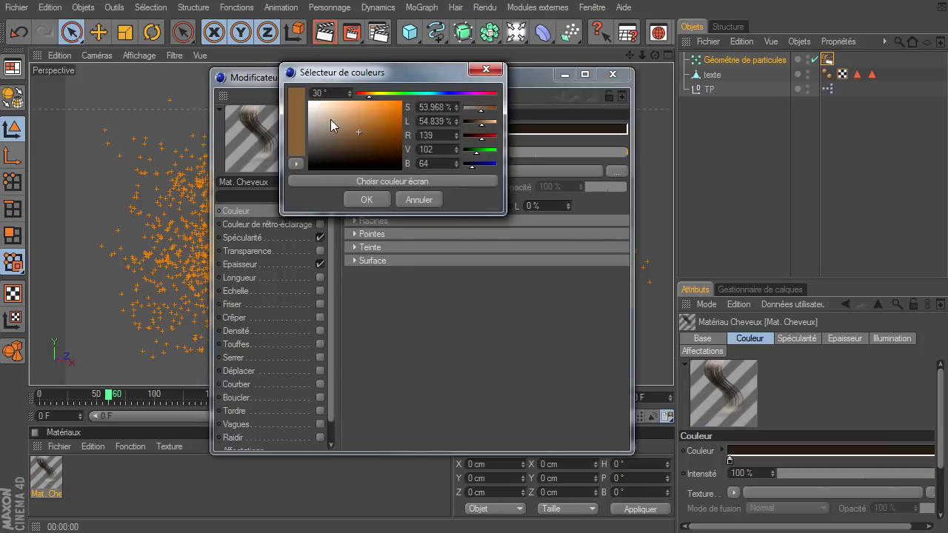
pyautogui.click(367, 199)
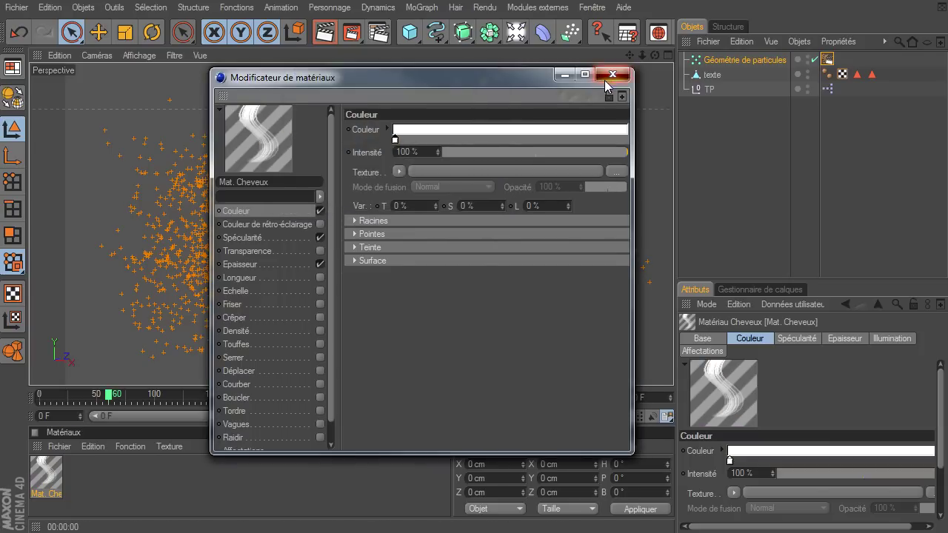
pyautogui.click(612, 75)
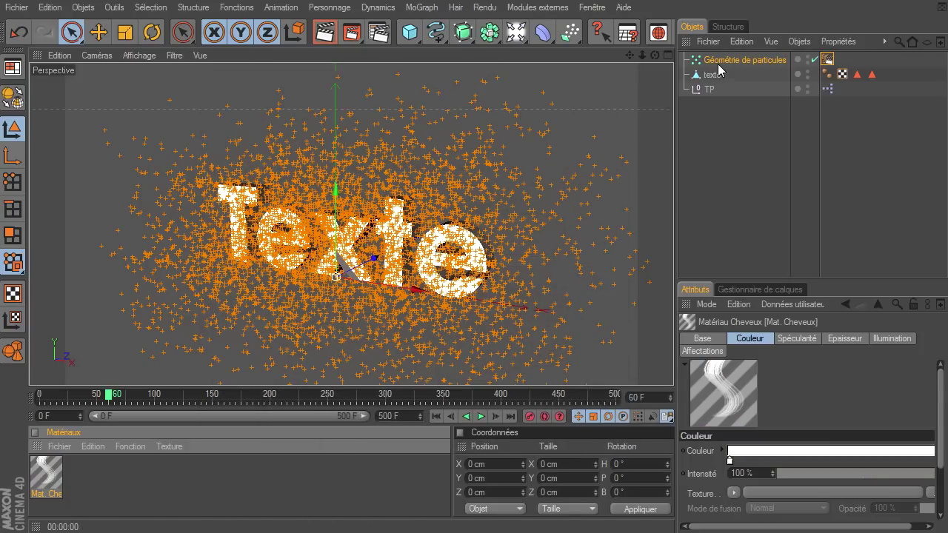
# Step: Apply Mat. Cheveux to Géométrie de particules and render the view to preview it
pyautogui.click(827, 59)
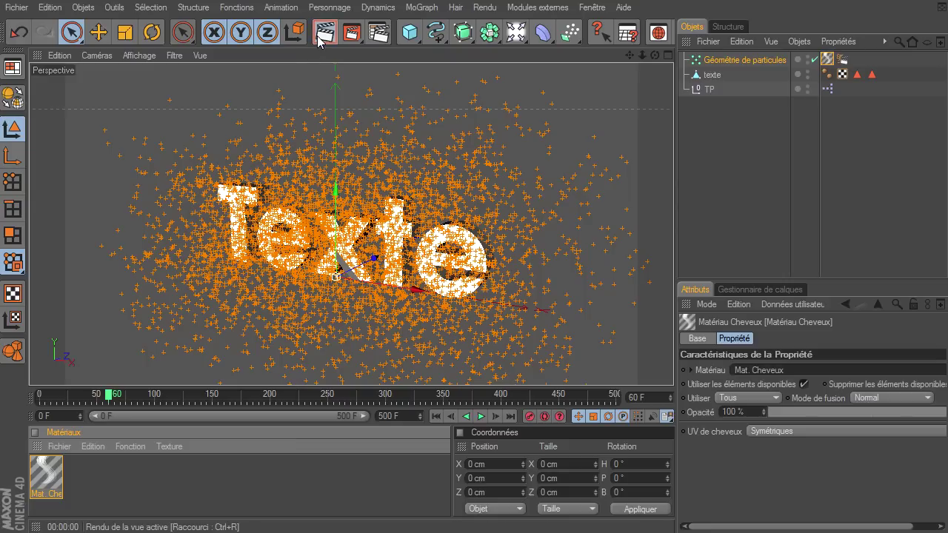
pyautogui.click(325, 32)
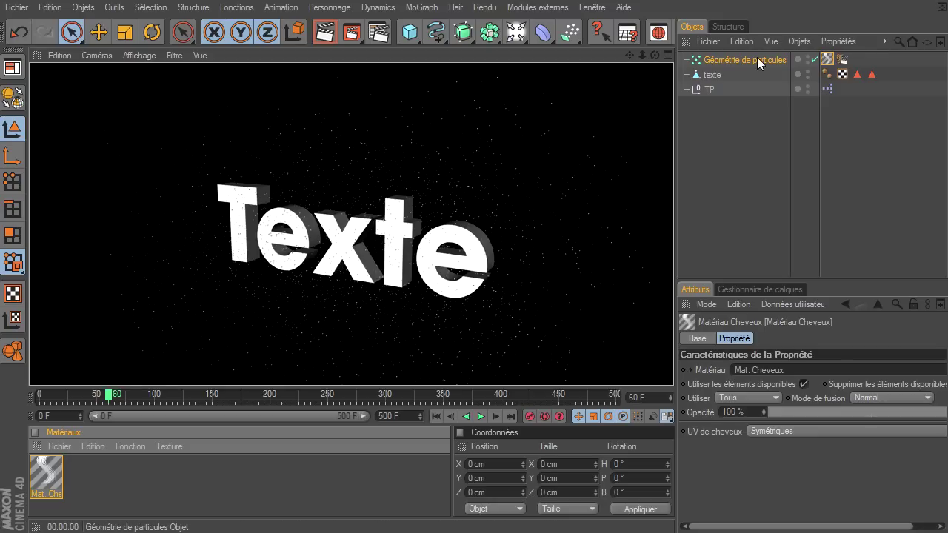
pyautogui.click(702, 79)
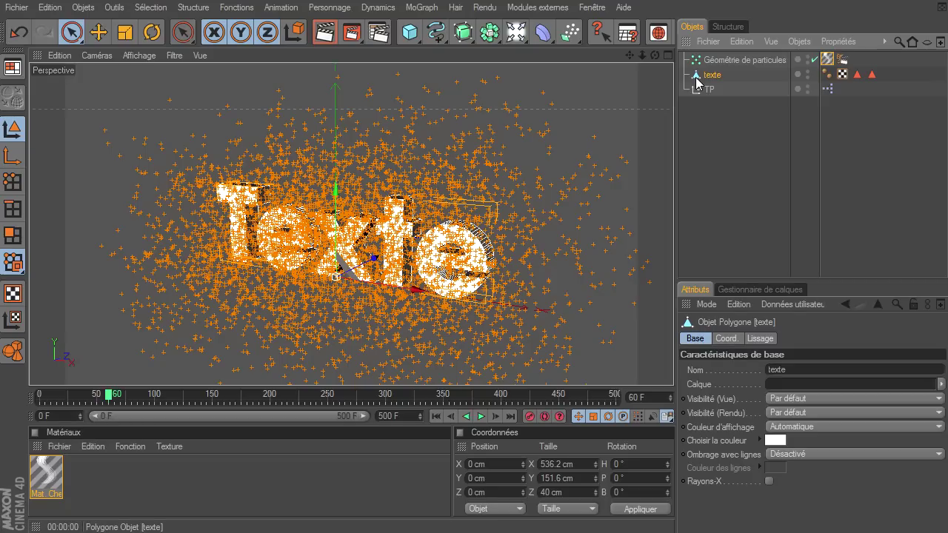
# Step: Delete the two polygon-selection tags from texte and reopen the XPresso Groupe X graph
pyautogui.click(873, 74)
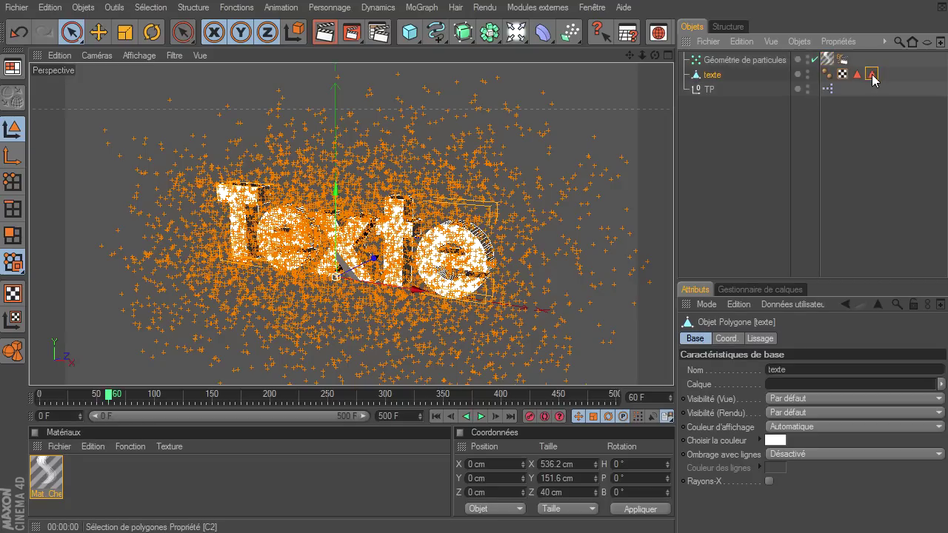
pyautogui.press('Delete')
pyautogui.press('Delete')
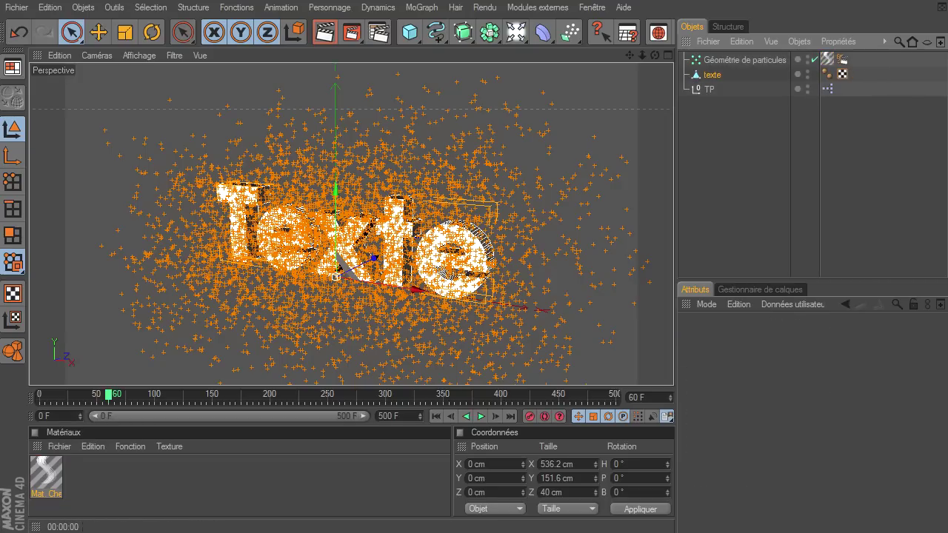
pyautogui.doubleClick(827, 88)
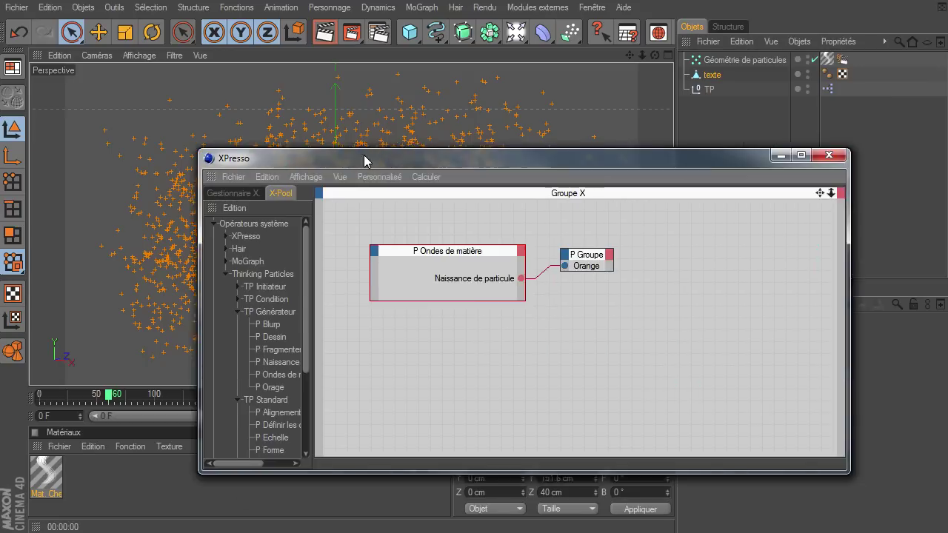
pyautogui.moveTo(363, 158); pyautogui.dragTo(202, 95)
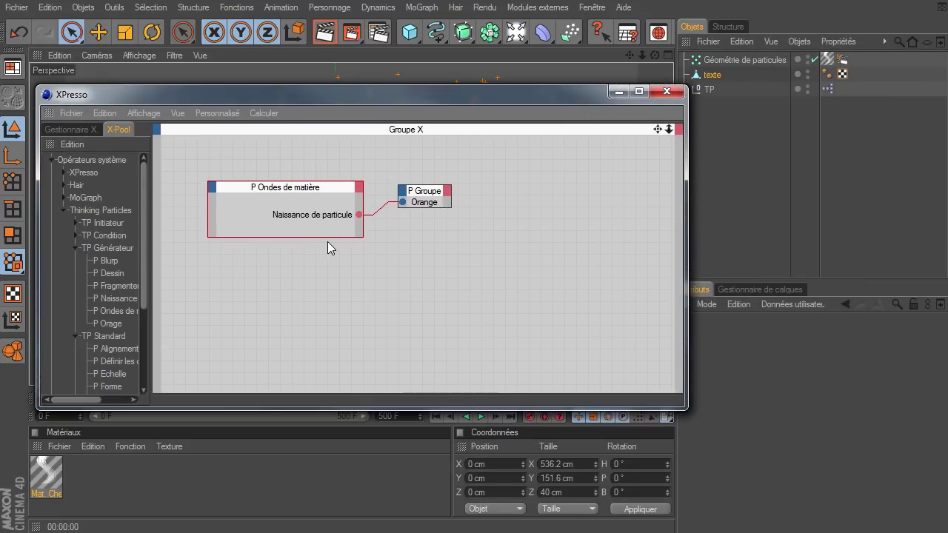
pyautogui.moveTo(404, 96); pyautogui.dragTo(467, 467)
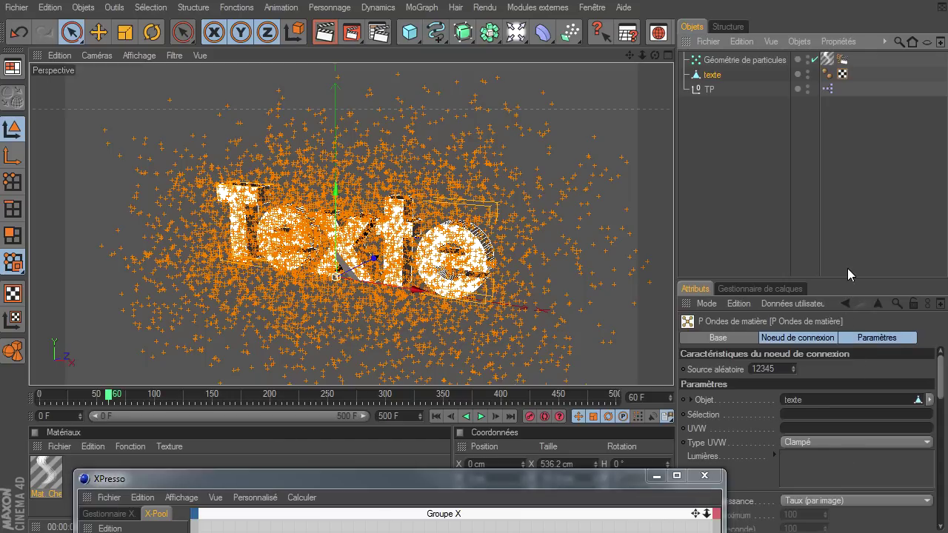
pyautogui.moveTo(847, 280); pyautogui.dragTo(847, 158)
# Step: Set the Taux (par image) birth rate to 200 and preview the emission, ending at frame 0
pyautogui.doubleClick(820, 420)
pyautogui.write('200')
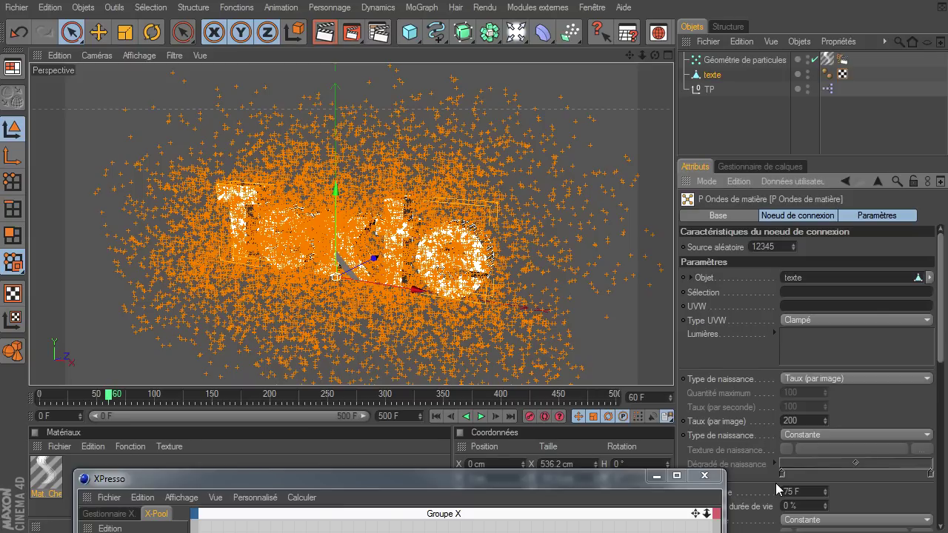
pyautogui.click(436, 416)
pyautogui.click(482, 417)
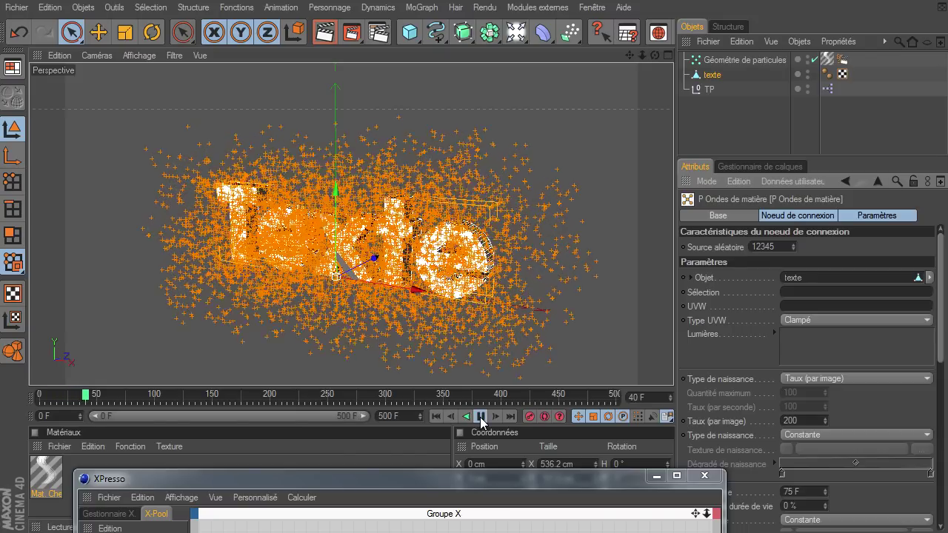
pyautogui.click(482, 417)
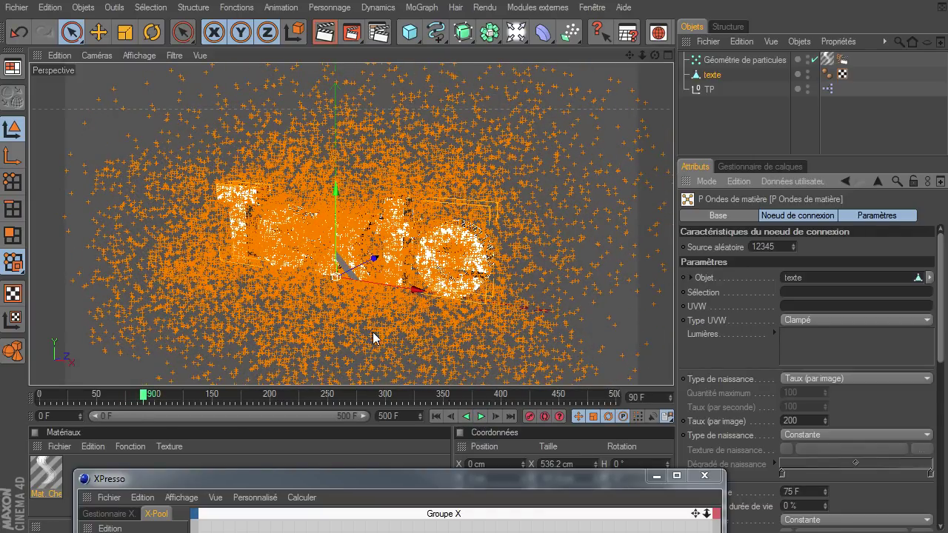
pyautogui.click(439, 420)
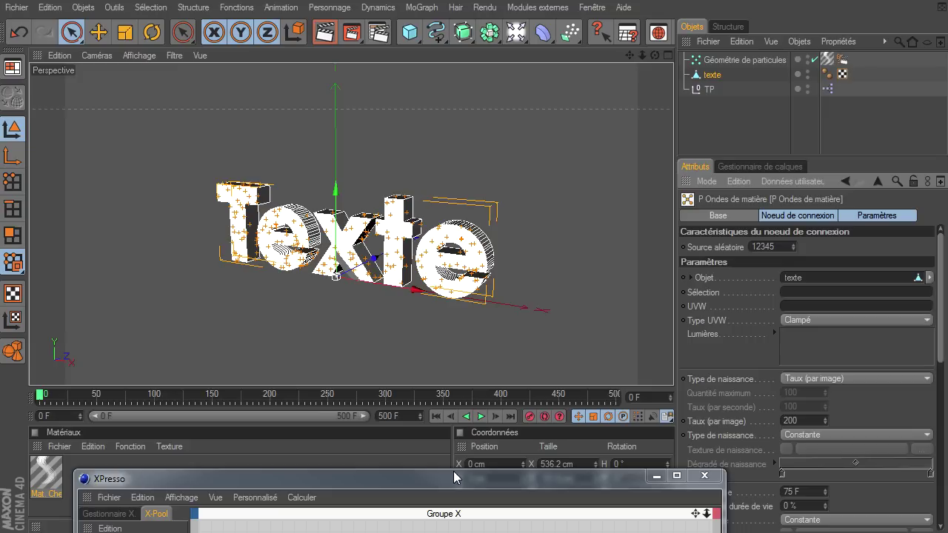
# Step: Bring the XPresso editor back and move both nodes up and to the right
pyautogui.moveTo(448, 476); pyautogui.dragTo(479, 58)
pyautogui.moveTo(271, 130); pyautogui.dragTo(562, 217)
pyautogui.moveTo(483, 162)
pyautogui.mouseDown()
pyautogui.moveTo(609, 133)
pyautogui.moveTo(591, 138)
pyautogui.mouseUp()
# Step: Add a P Conduit node from the TP Initiateur group to the XPresso graph
pyautogui.click(558, 170)
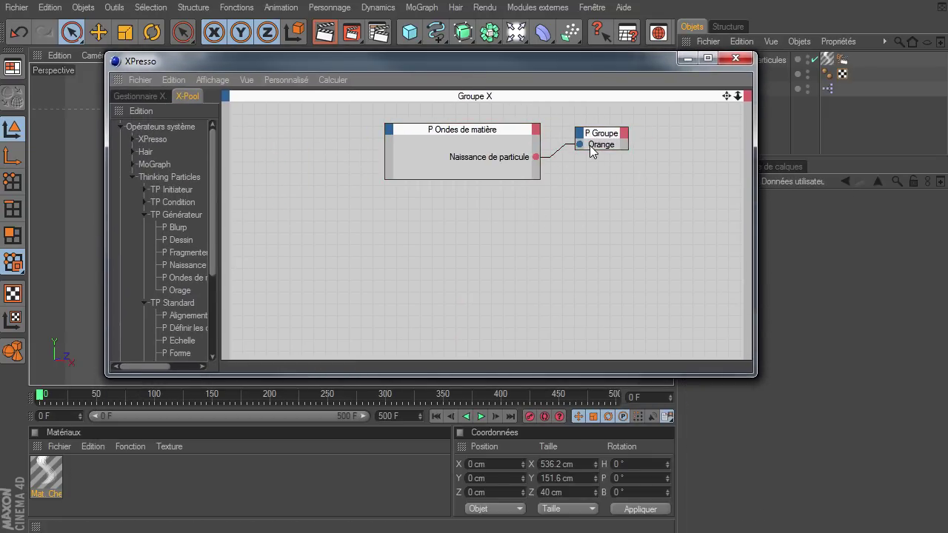
pyautogui.click(143, 214)
pyautogui.click(144, 228)
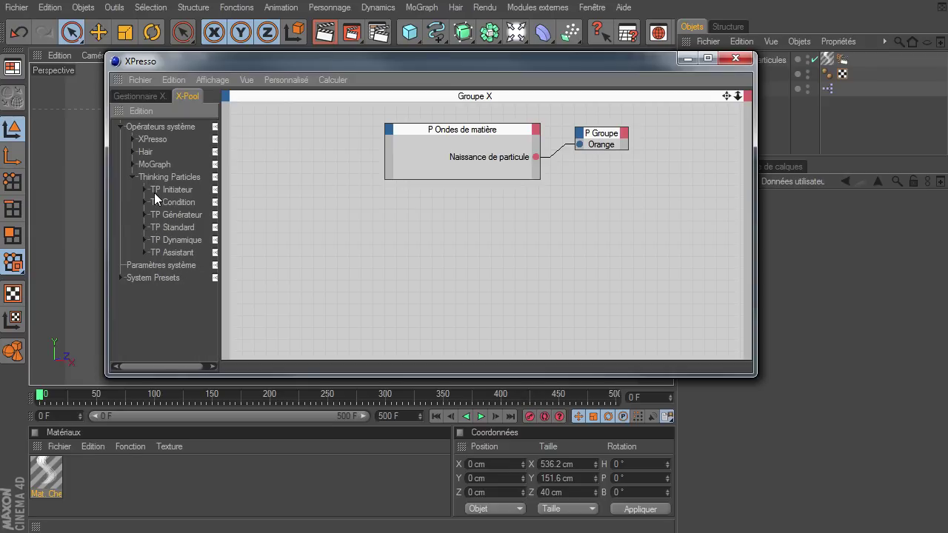
pyautogui.click(146, 189)
pyautogui.click(171, 202)
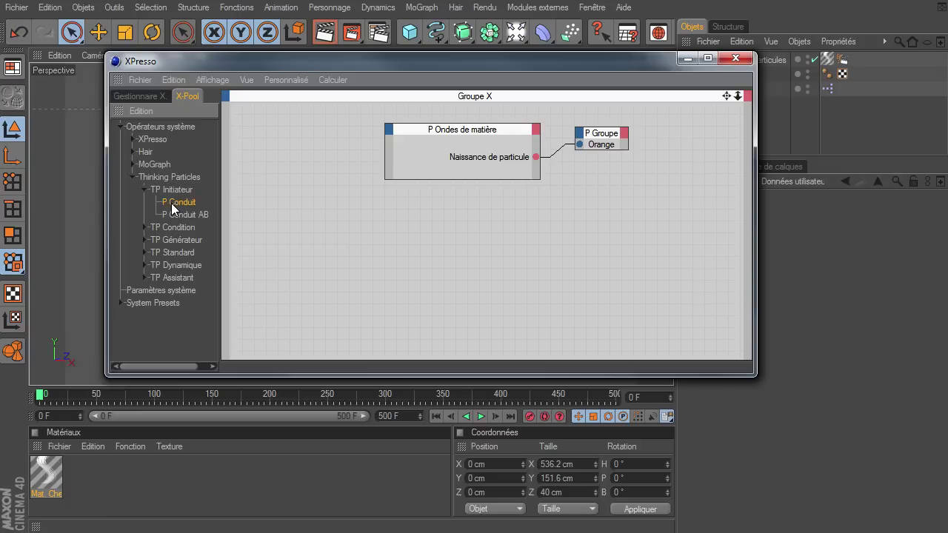
pyautogui.moveTo(272, 256); pyautogui.dragTo(287, 259)
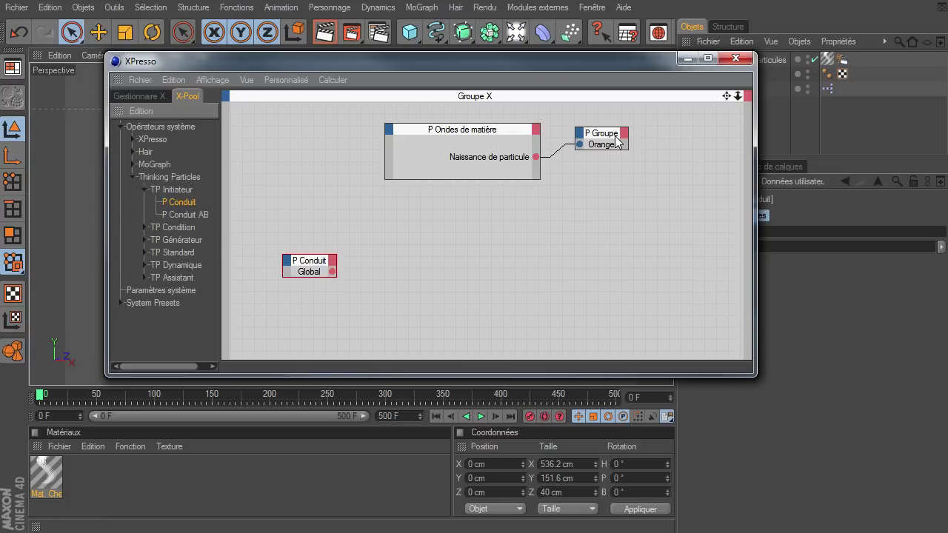
# Step: Assign the Orange particle group to the P Conduit node and reposition it in the graph
pyautogui.click(83, 7)
pyautogui.moveTo(118, 197)
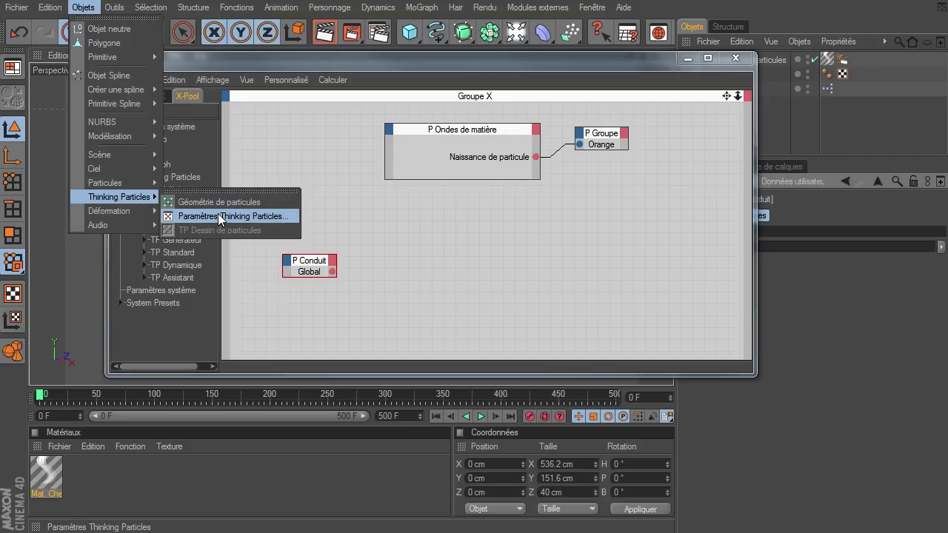
pyautogui.click(221, 215)
pyautogui.moveTo(260, 141); pyautogui.dragTo(740, 110)
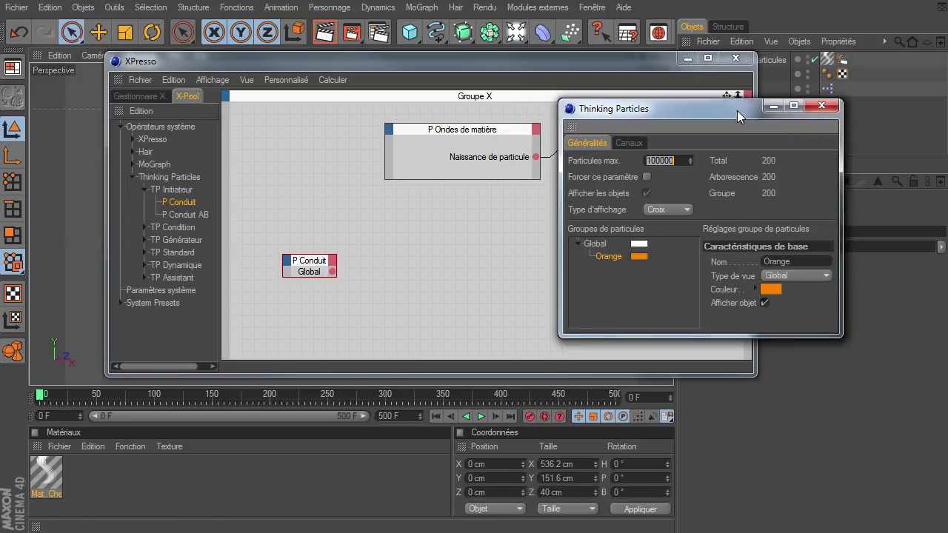
pyautogui.click(612, 257)
pyautogui.moveTo(311, 271); pyautogui.dragTo(309, 258)
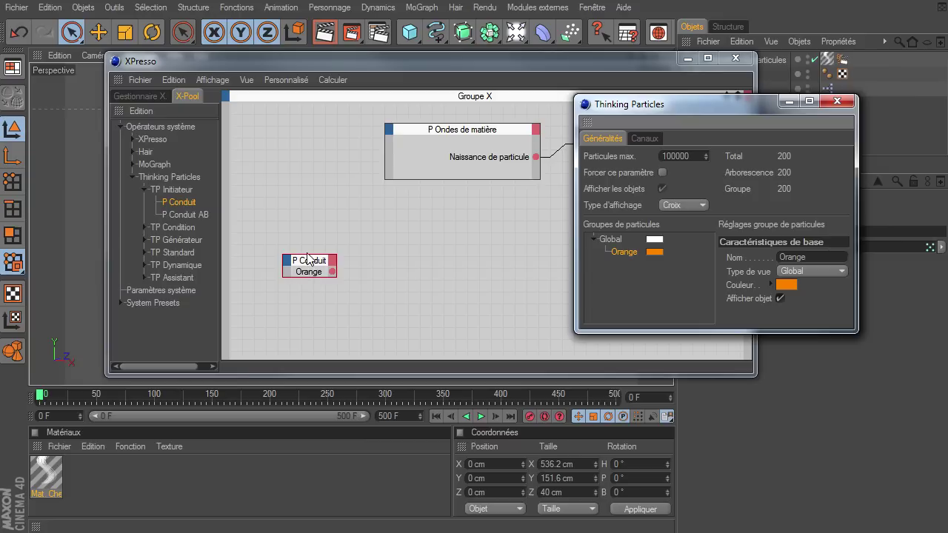
pyautogui.click(836, 102)
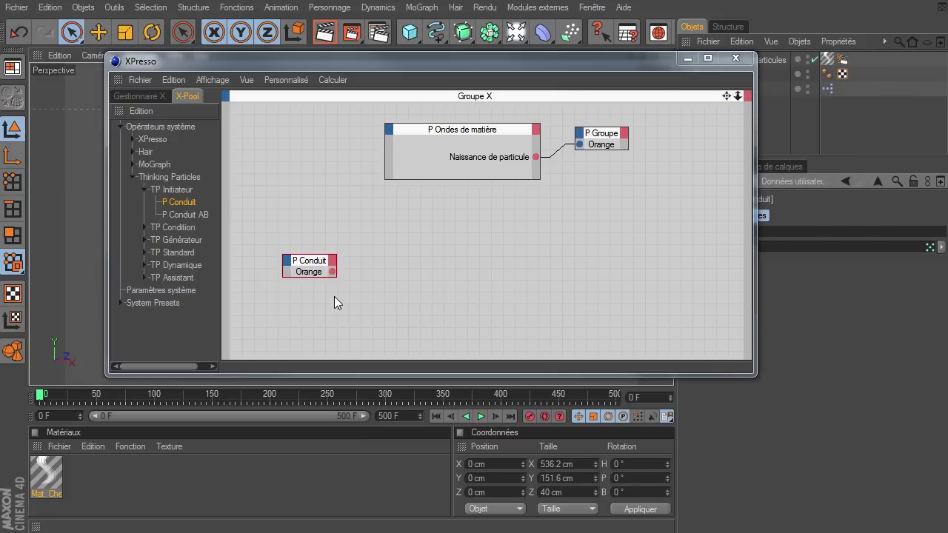
pyautogui.moveTo(308, 266); pyautogui.dragTo(301, 238)
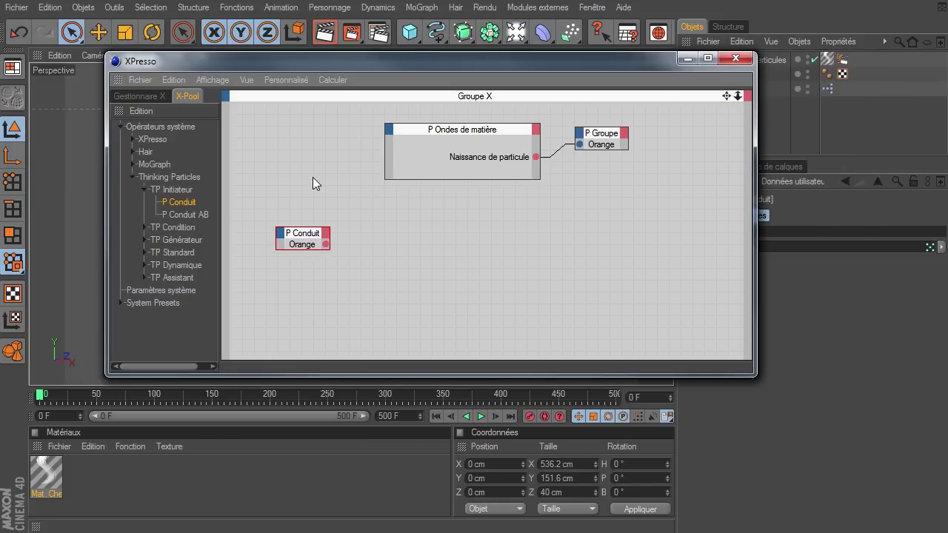
pyautogui.moveTo(349, 63); pyautogui.dragTo(363, 308)
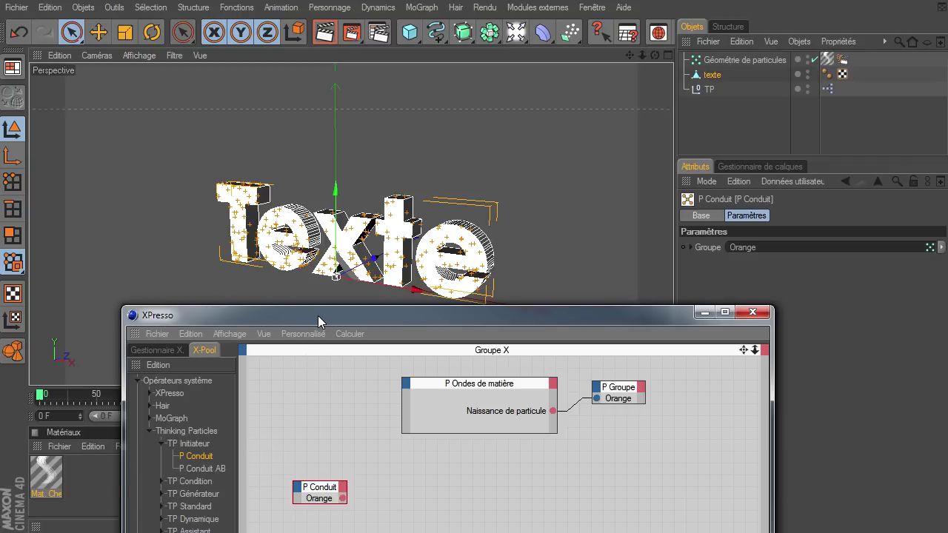
# Step: Add a new Null object and rename it Gravité
pyautogui.moveTo(489, 34); pyautogui.dragTo(761, 109)
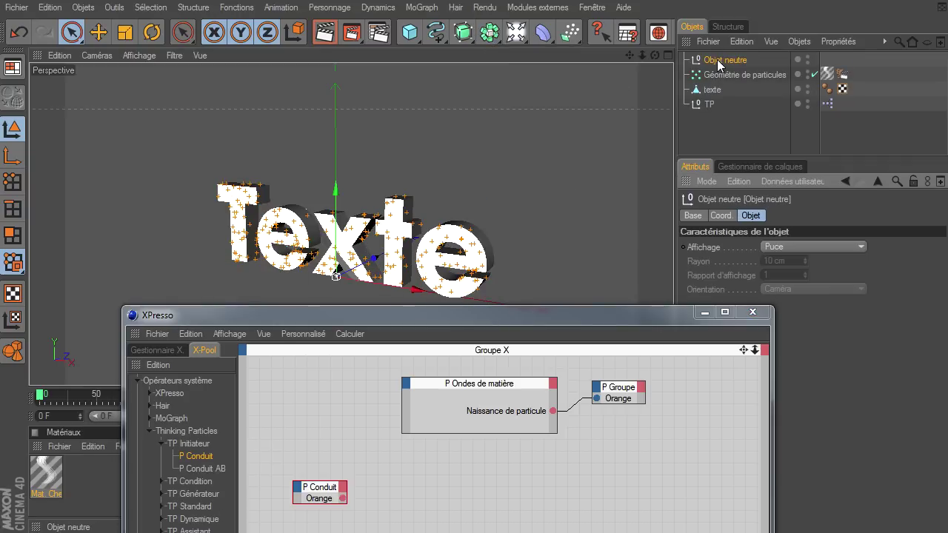
pyautogui.doubleClick(718, 62)
pyautogui.write('Grou')
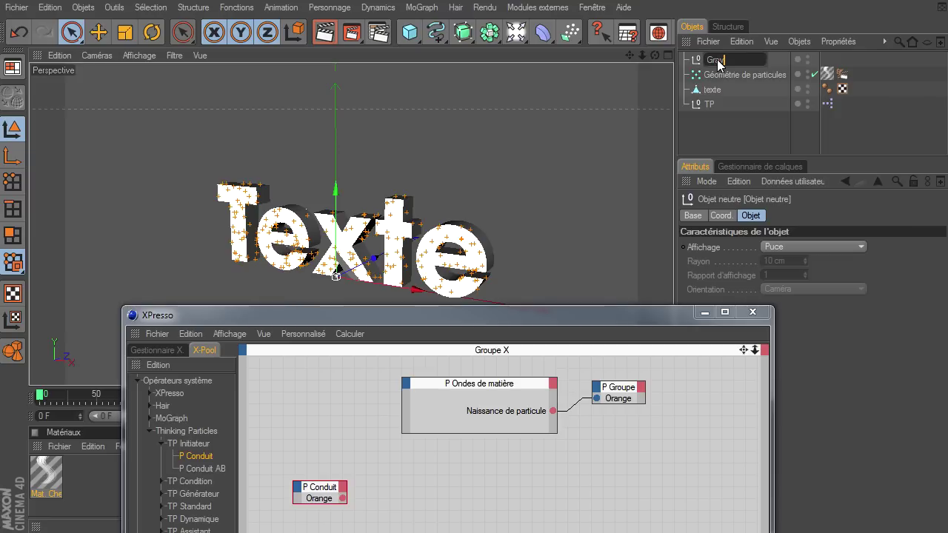
pyautogui.press('Return')
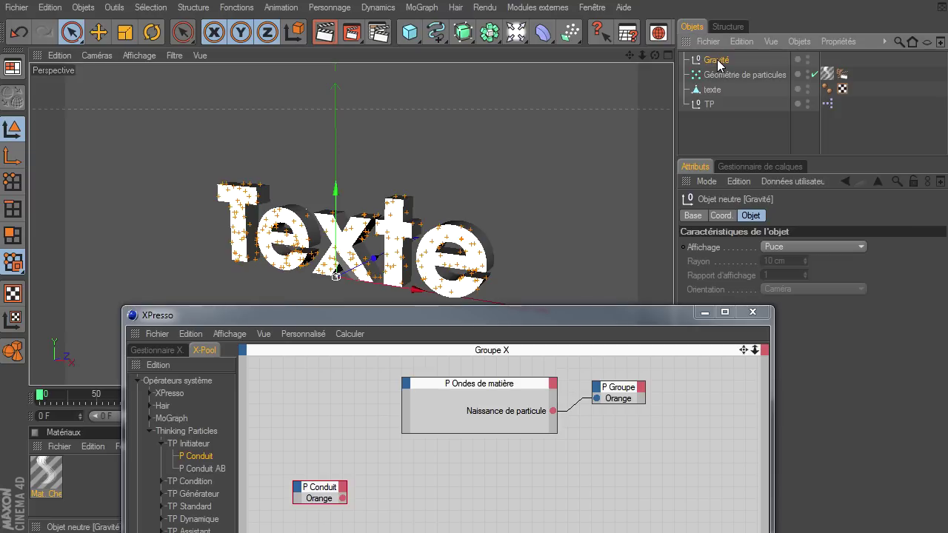
# Step: Add a P Gravité node using the Gravité null, wire it from P Conduit, and close XPresso
pyautogui.moveTo(543, 316); pyautogui.dragTo(513, 115)
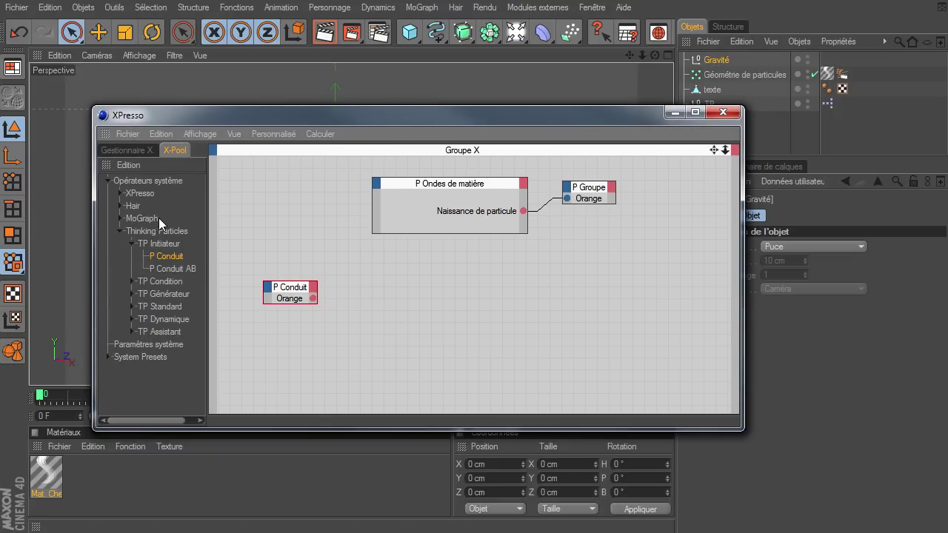
pyautogui.click(133, 243)
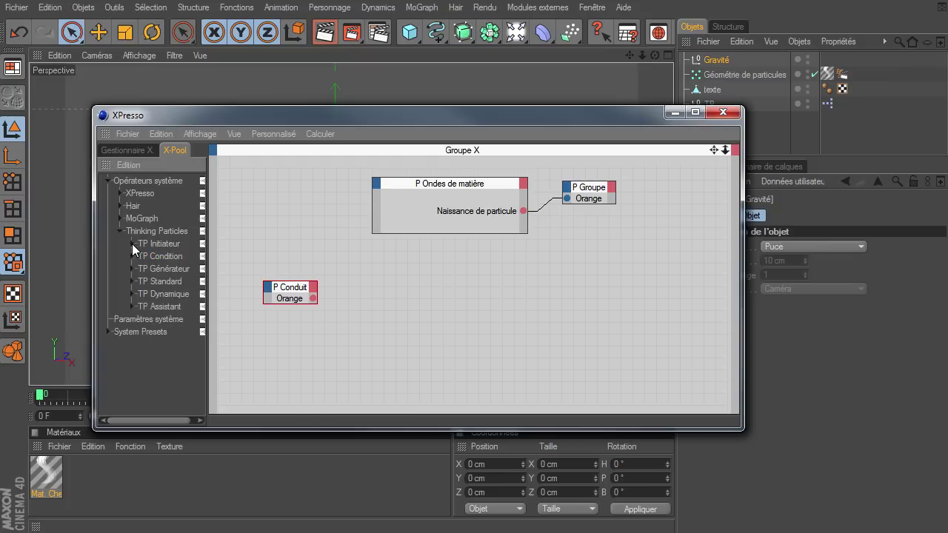
pyautogui.click(133, 293)
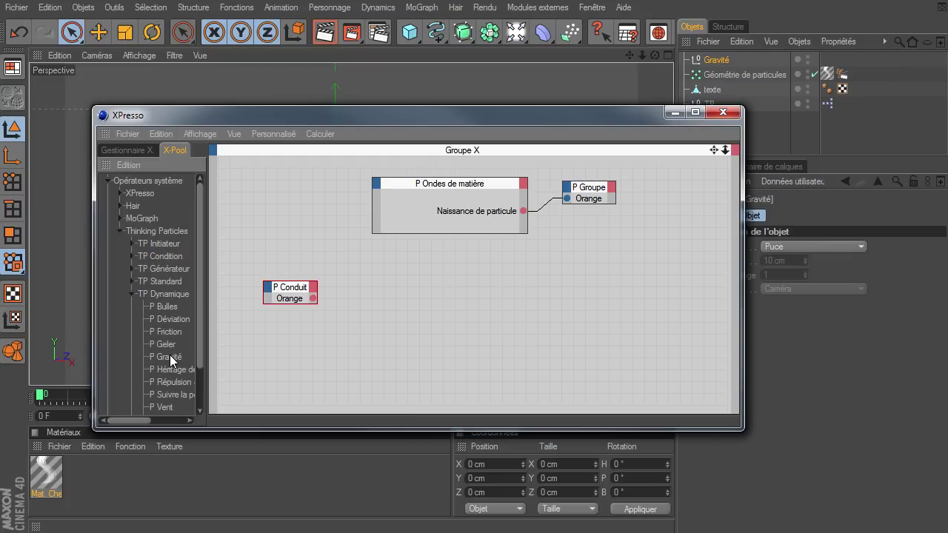
pyautogui.moveTo(155, 357); pyautogui.dragTo(463, 273)
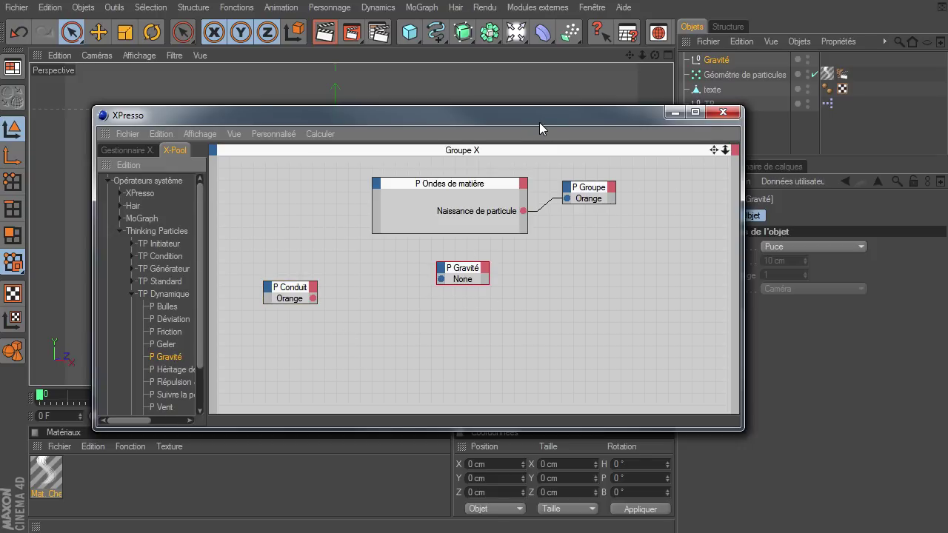
pyautogui.moveTo(540, 124); pyautogui.dragTo(461, 100)
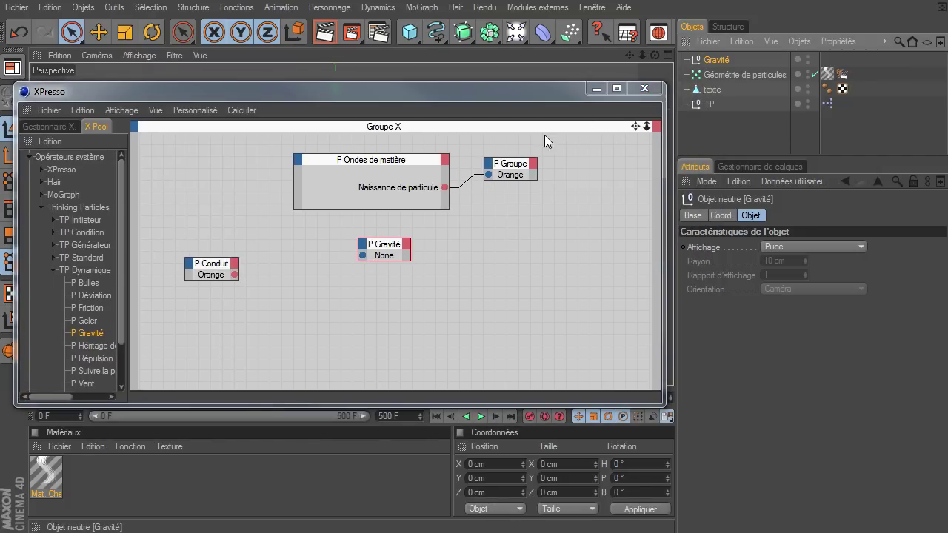
pyautogui.moveTo(382, 257); pyautogui.dragTo(382, 257)
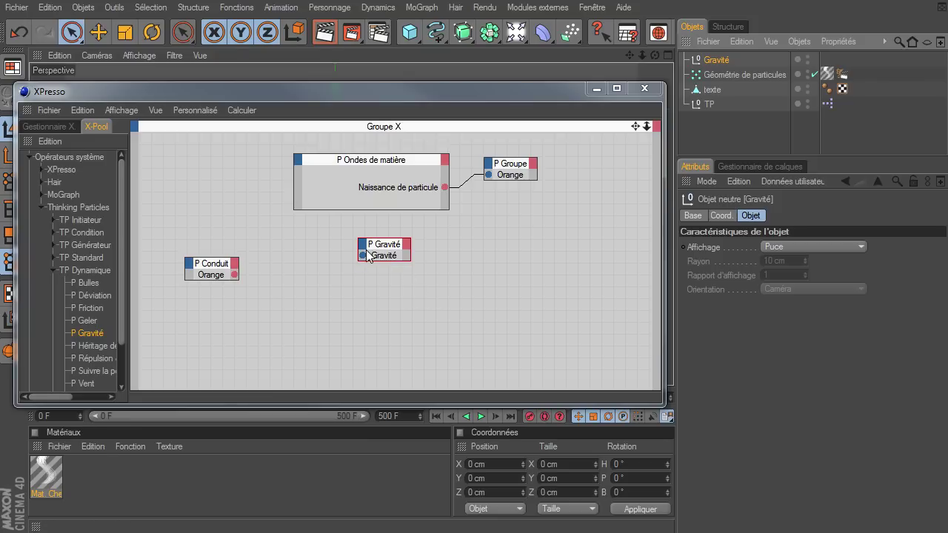
pyautogui.moveTo(362, 256)
pyautogui.mouseDown()
pyautogui.moveTo(224, 284)
pyautogui.moveTo(235, 275)
pyautogui.mouseUp()
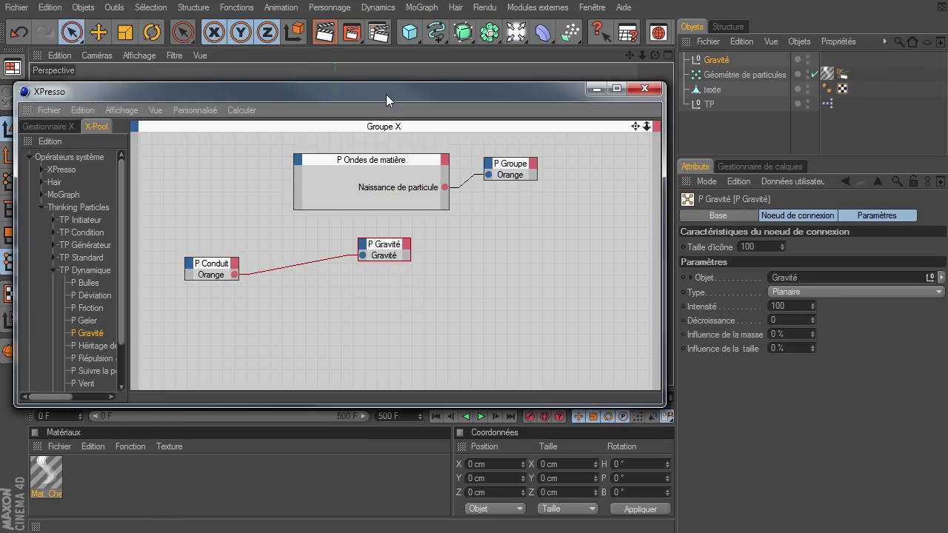
pyautogui.click(645, 88)
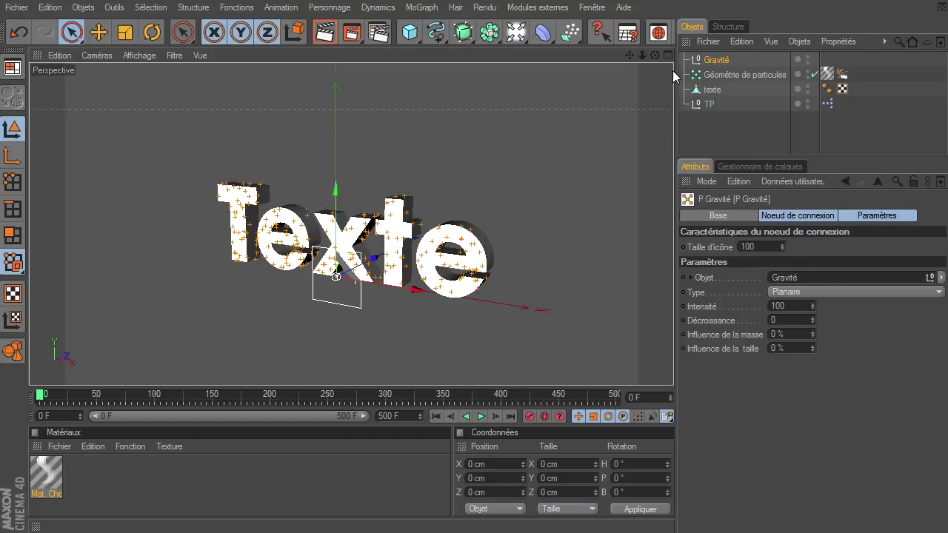
# Step: Move the Gravité null to Z 95.466 cm and rotate it to H 90°, P 125°, B -90°
pyautogui.moveTo(655, 55); pyautogui.dragTo(673, 367)
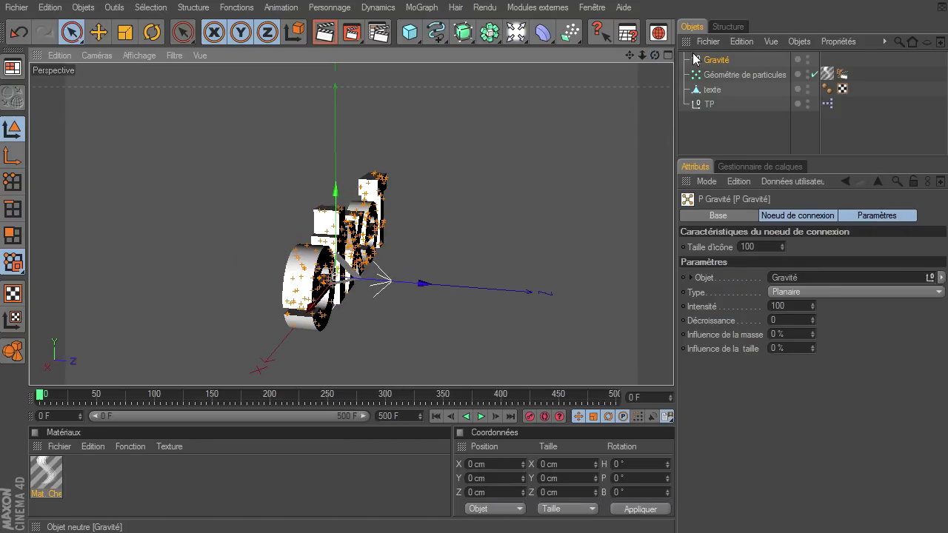
pyautogui.click(715, 59)
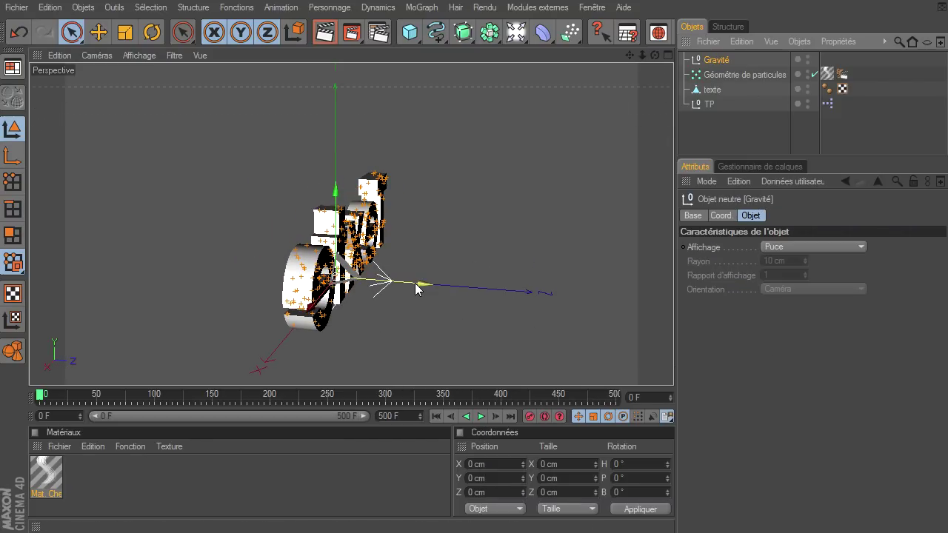
pyautogui.moveTo(414, 283); pyautogui.dragTo(470, 286)
pyautogui.click(152, 32)
pyautogui.moveTo(424, 255)
pyautogui.mouseDown()
pyautogui.moveTo(342, 231)
pyautogui.moveTo(348, 237)
pyautogui.mouseUp()
pyautogui.moveTo(379, 276); pyautogui.dragTo(379, 310)
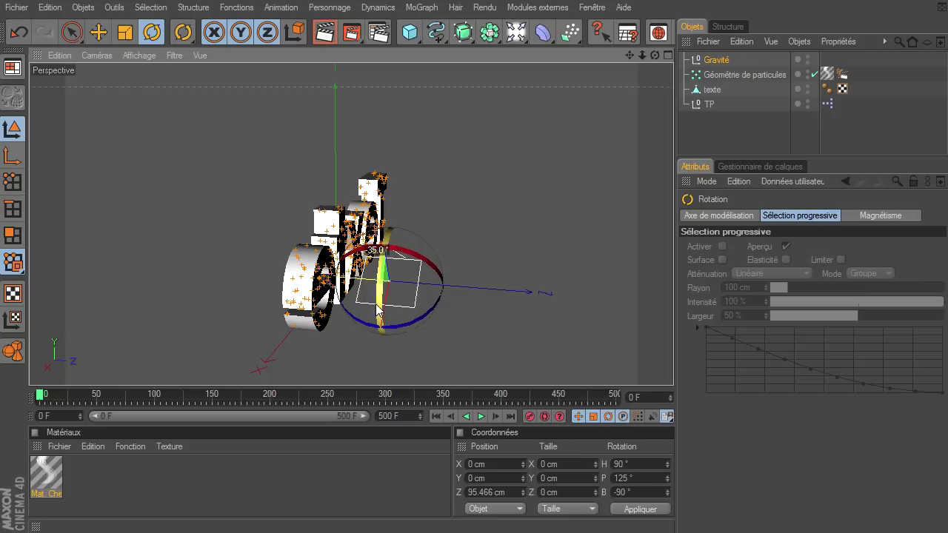
pyautogui.moveTo(654, 56); pyautogui.dragTo(674, 367)
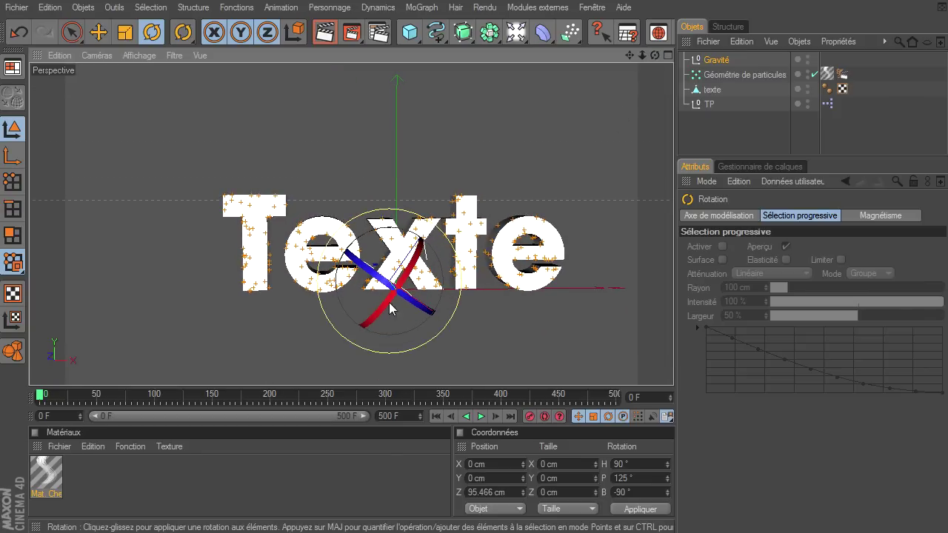
pyautogui.press('space')
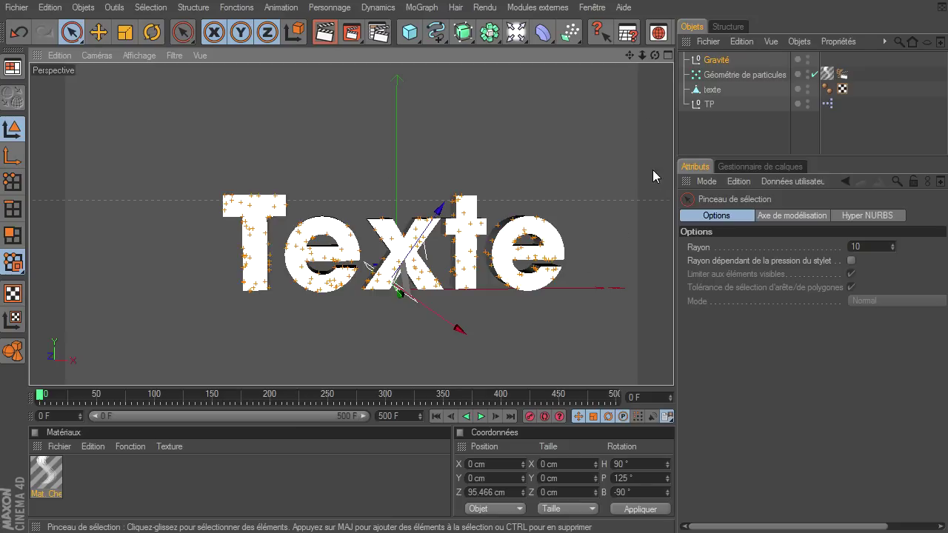
# Step: Set the P Gravité node's Intensité to 200
pyautogui.doubleClick(827, 74)
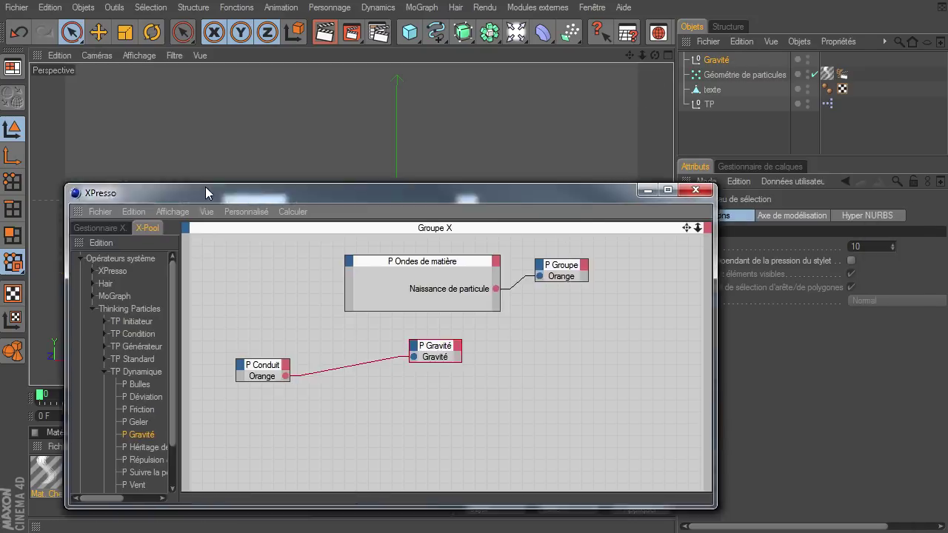
pyautogui.moveTo(220, 187); pyautogui.dragTo(156, 64)
pyautogui.click(363, 217)
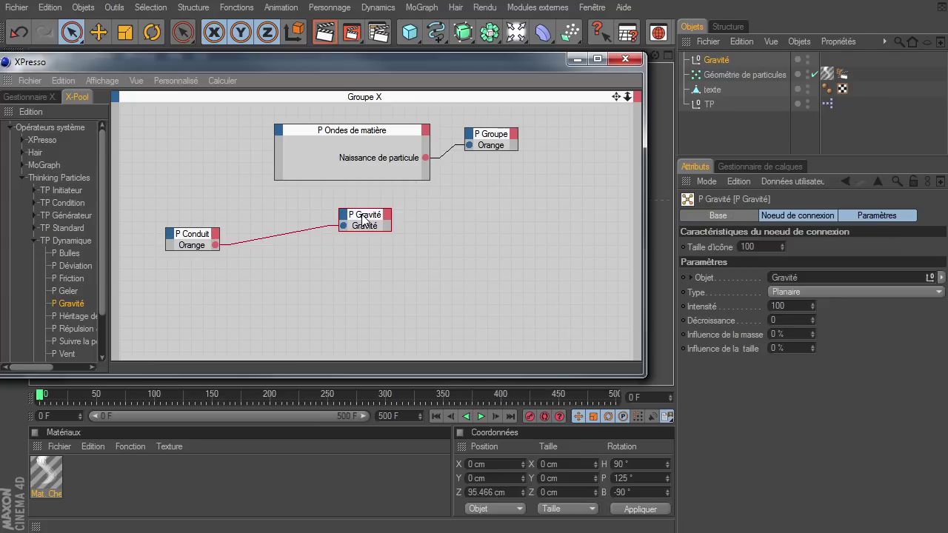
pyautogui.doubleClick(807, 306)
pyautogui.write('200')
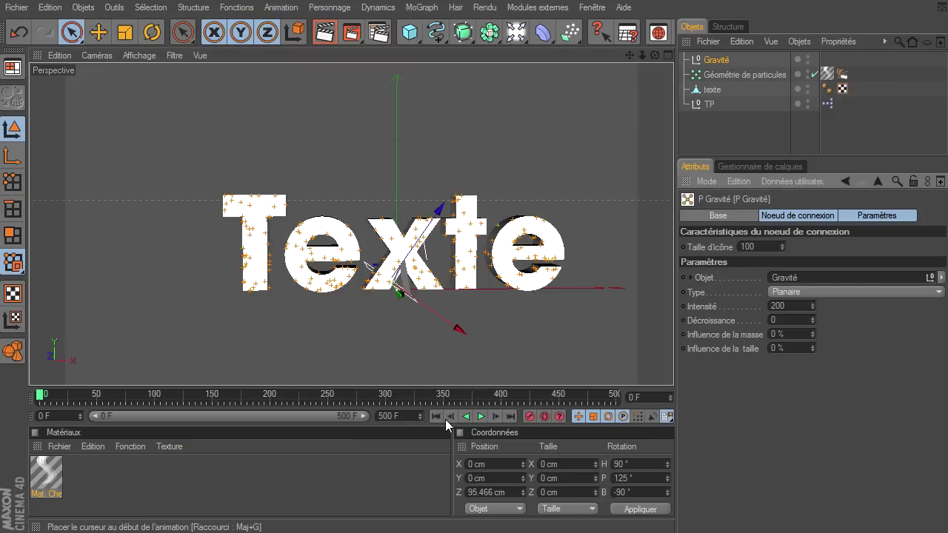
# Step: Play the simulation from the start to preview particles drifting off the Texte
pyautogui.click(482, 417)
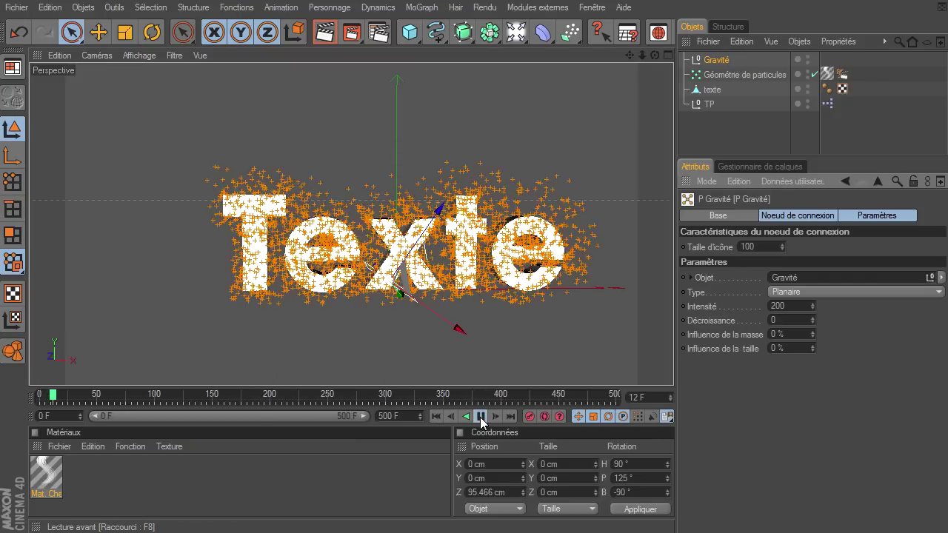
pyautogui.click(481, 417)
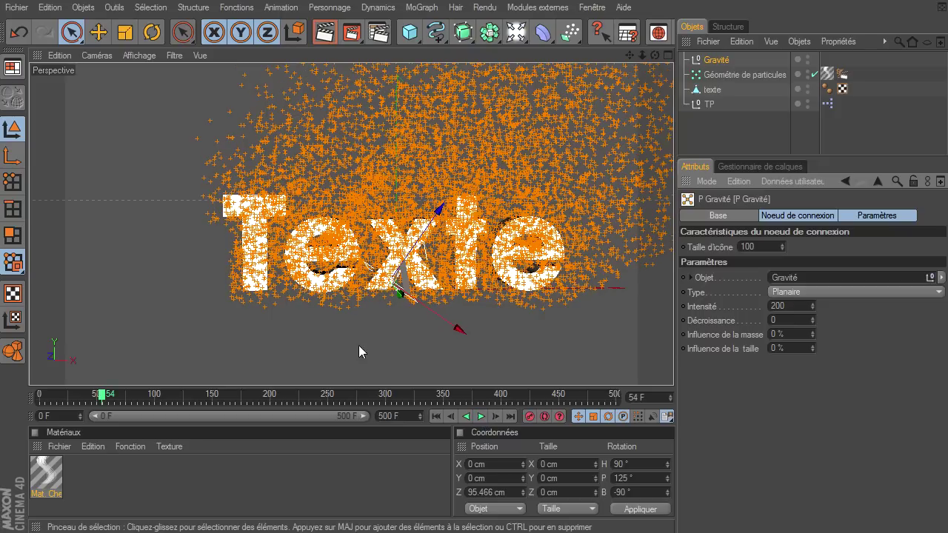
pyautogui.moveTo(654, 54)
pyautogui.mouseDown()
pyautogui.moveTo(673, 367)
pyautogui.moveTo(245, 356)
pyautogui.mouseUp()
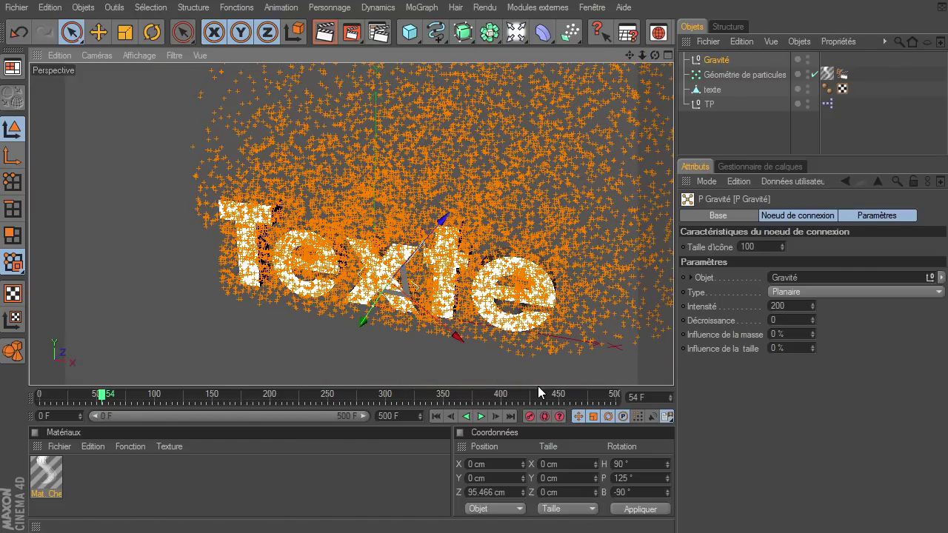
pyautogui.click(437, 416)
pyautogui.click(480, 416)
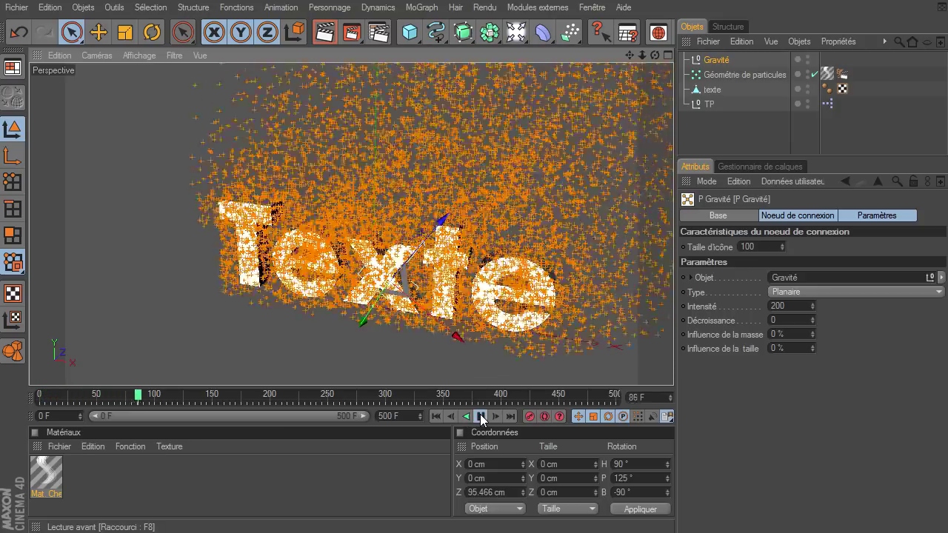
pyautogui.click(481, 416)
# Step: Add a P Bulles node to the XPresso graph and connect P Conduit to it
pyautogui.doubleClick(827, 104)
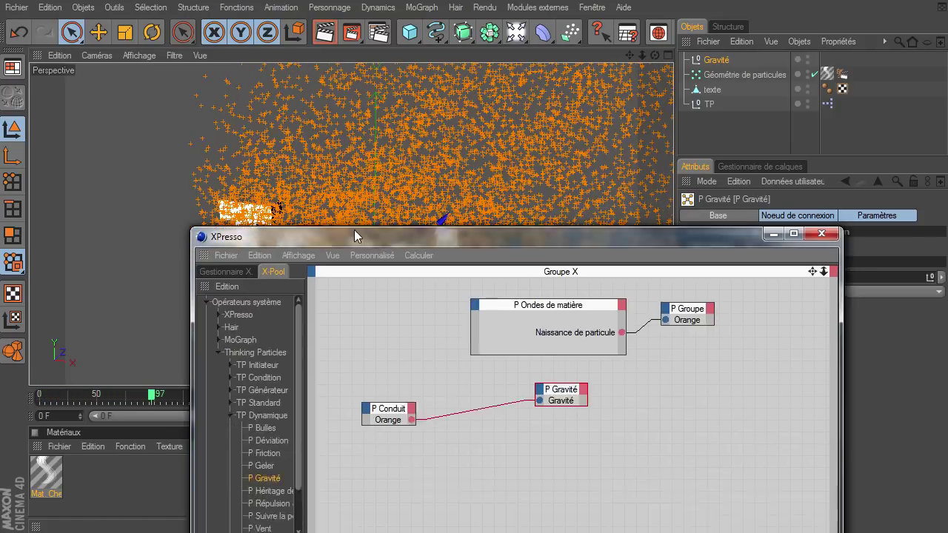
pyautogui.moveTo(354, 230); pyautogui.dragTo(226, 82)
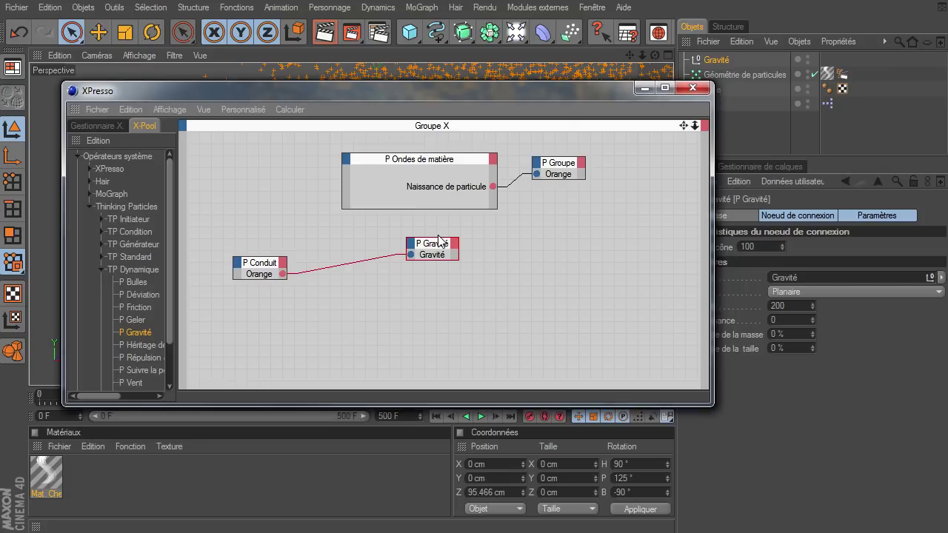
pyautogui.moveTo(439, 243); pyautogui.dragTo(346, 243)
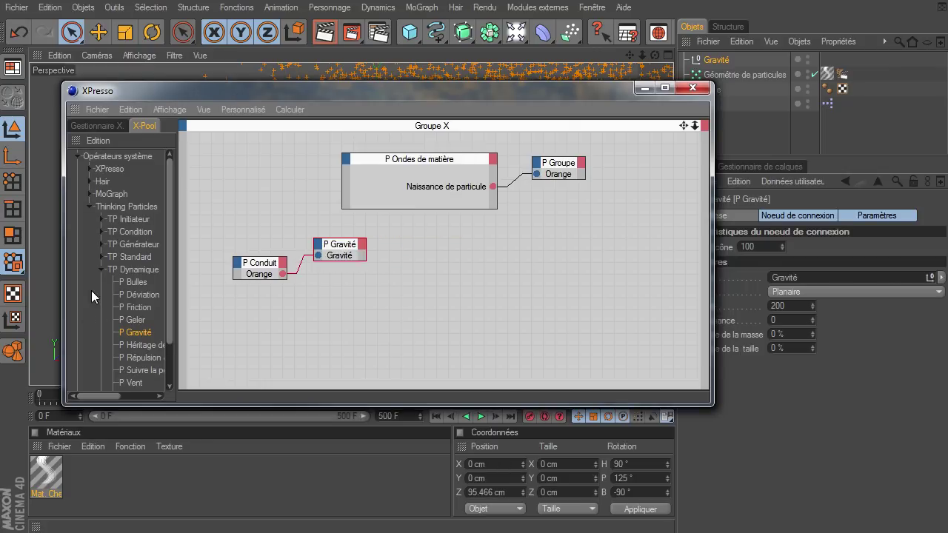
pyautogui.click(131, 282)
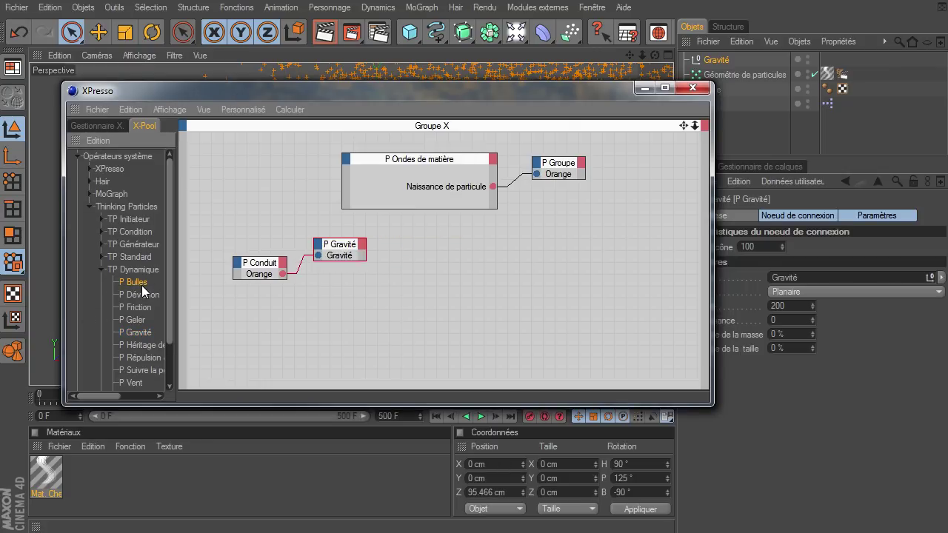
pyautogui.moveTo(130, 281)
pyautogui.mouseDown()
pyautogui.moveTo(386, 314)
pyautogui.moveTo(281, 273)
pyautogui.mouseUp()
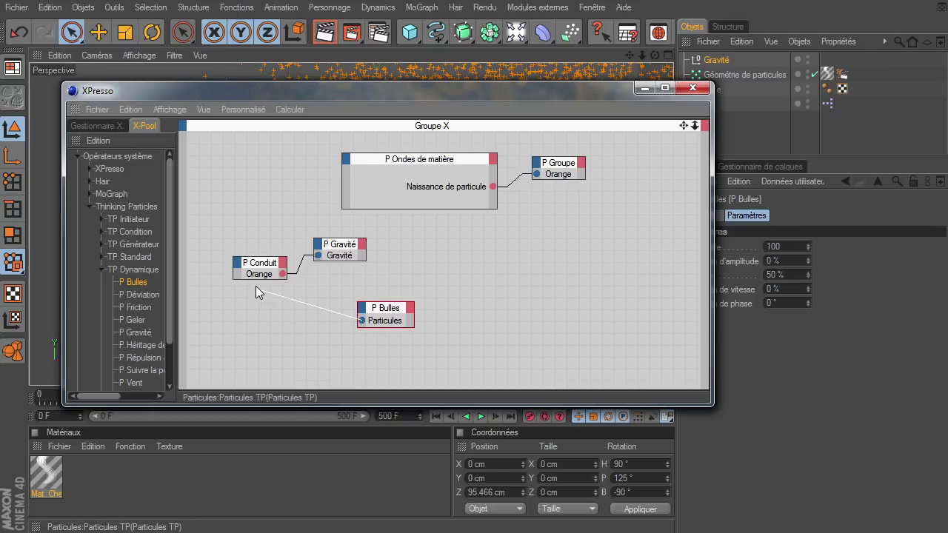
pyautogui.moveTo(393, 311); pyautogui.dragTo(350, 289)
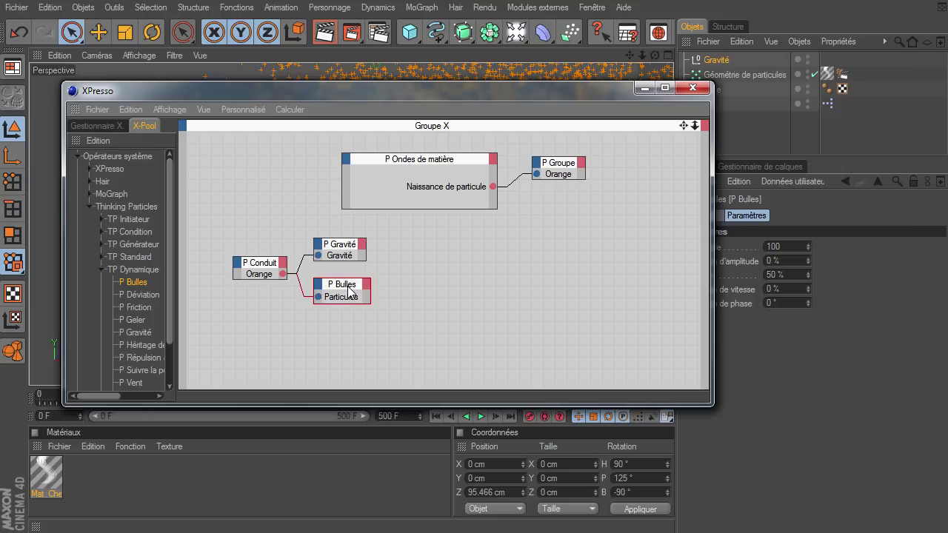
# Step: Set P Bulles amplitude variation to 20% and speed to 20%, then move XPresso aside
pyautogui.moveTo(531, 96); pyautogui.dragTo(494, 90)
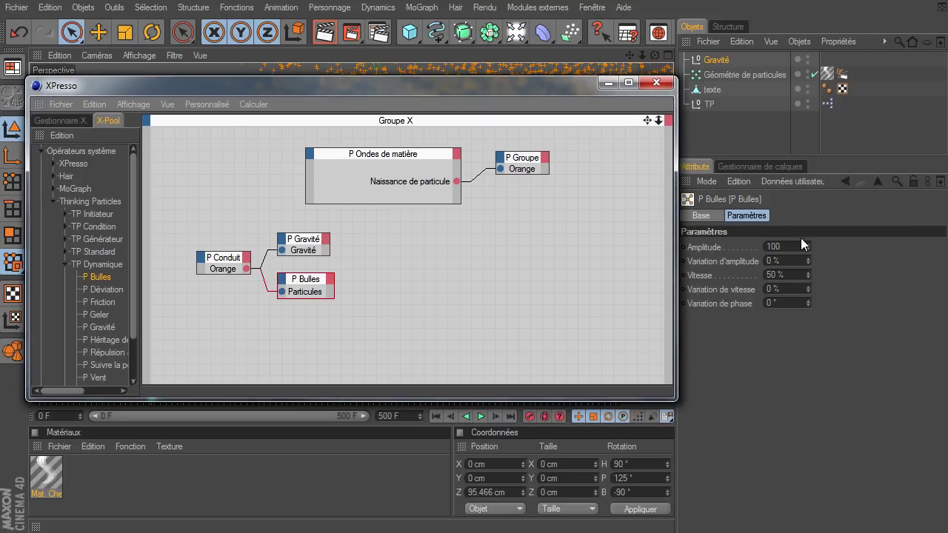
pyautogui.click(786, 249)
pyautogui.write('50')
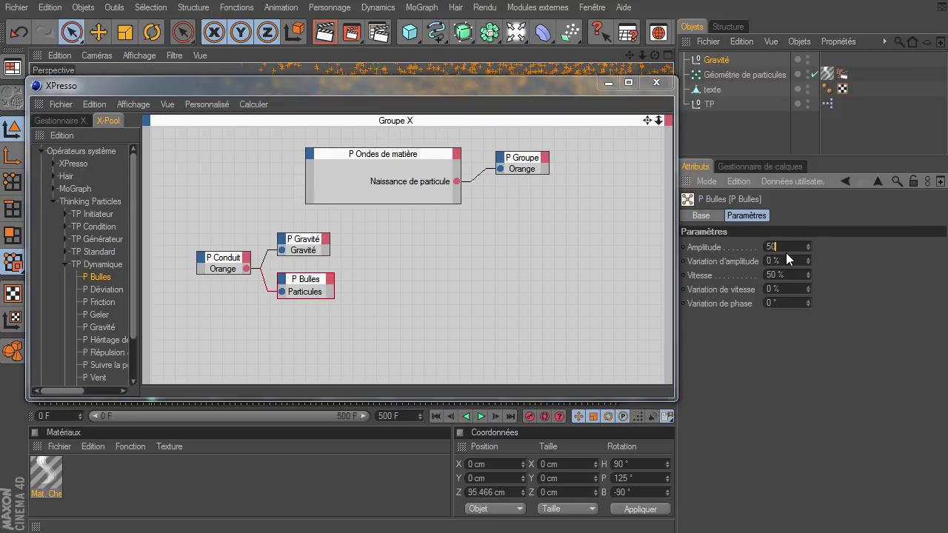
pyautogui.write('2')
pyautogui.write('20')
pyautogui.press('Return')
pyautogui.moveTo(388, 87); pyautogui.dragTo(944, 338)
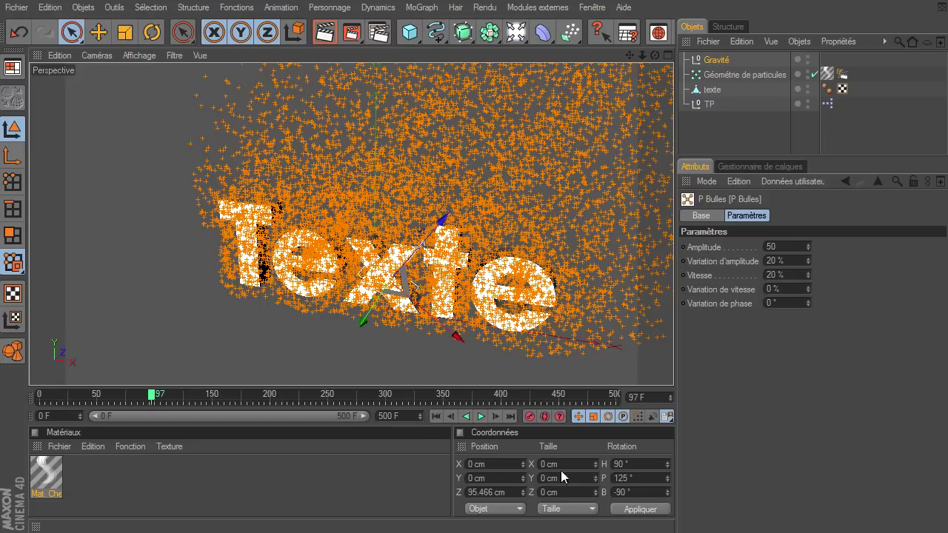
# Step: Preview the bubbling particles around Texte, rendering the view and stopping at frame 84
pyautogui.click(437, 417)
pyautogui.click(481, 417)
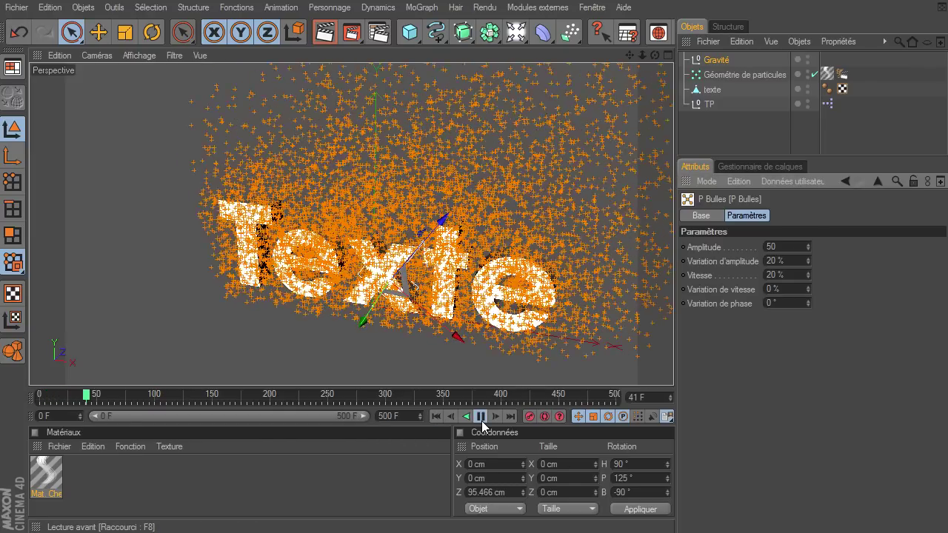
pyautogui.click(481, 417)
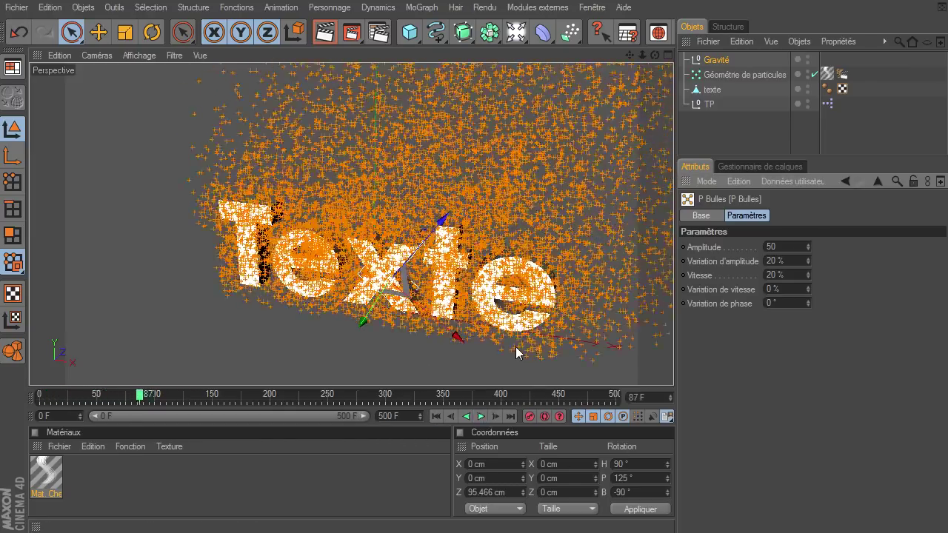
pyautogui.keyDown('alt'); pyautogui.moveTo(673, 367); pyautogui.dragTo(674, 367); pyautogui.keyUp('alt')
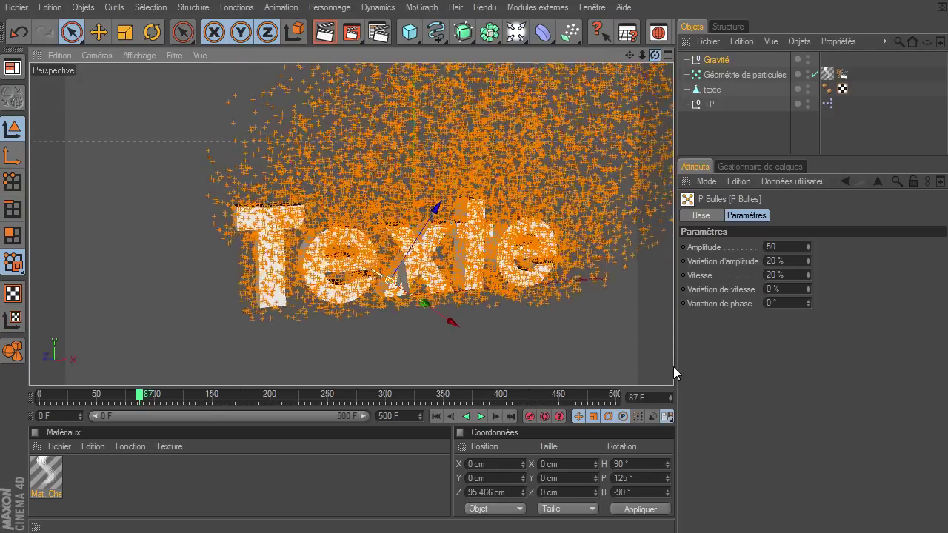
pyautogui.keyDown('alt'); pyautogui.moveTo(674, 367); pyautogui.dragTo(673, 366); pyautogui.keyUp('alt')
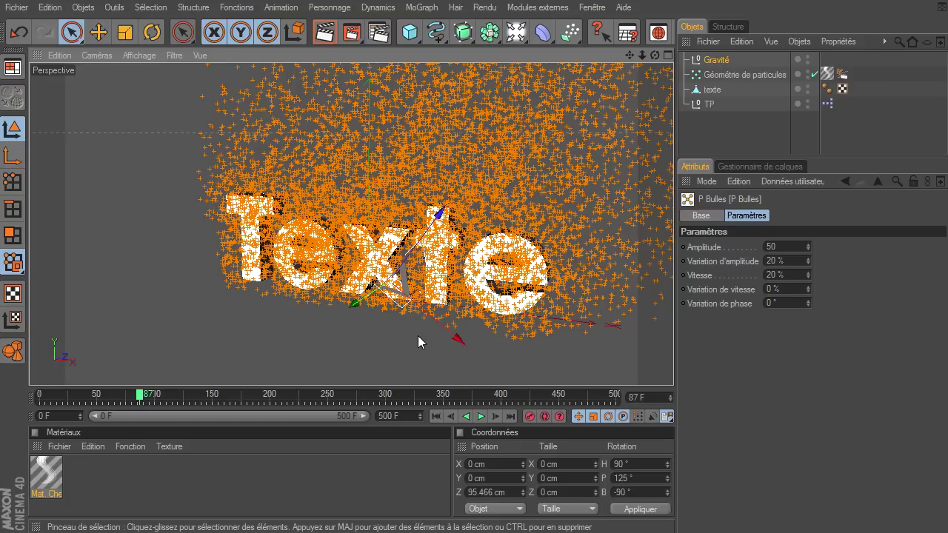
pyautogui.click(434, 418)
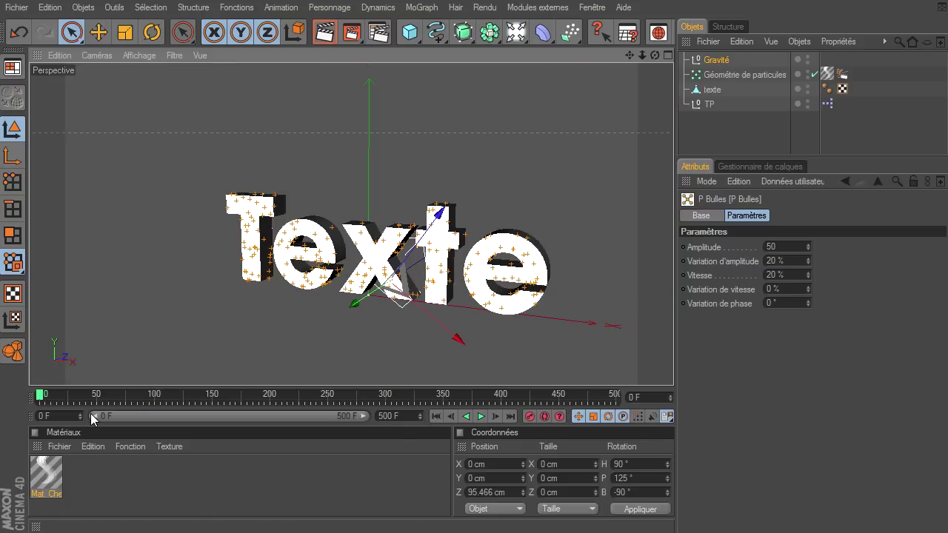
pyautogui.click(496, 417)
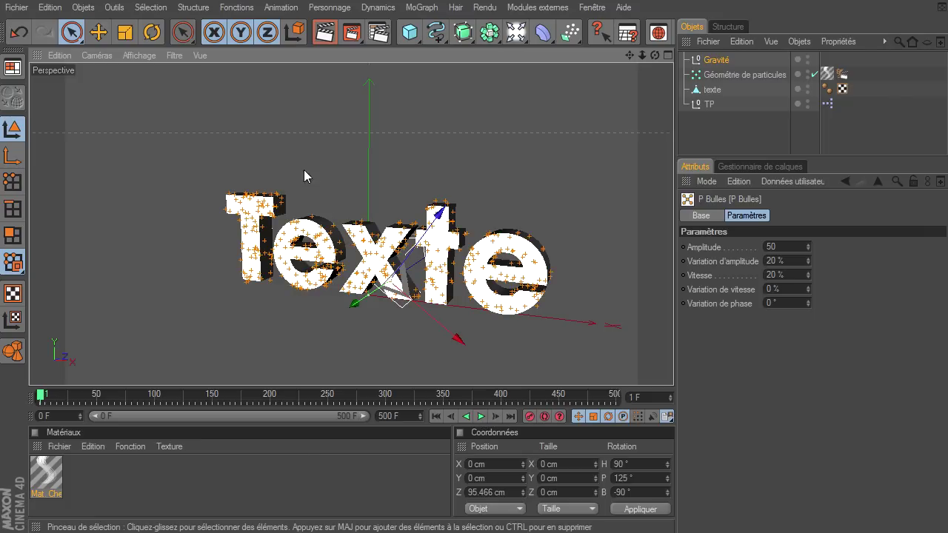
pyautogui.click(324, 32)
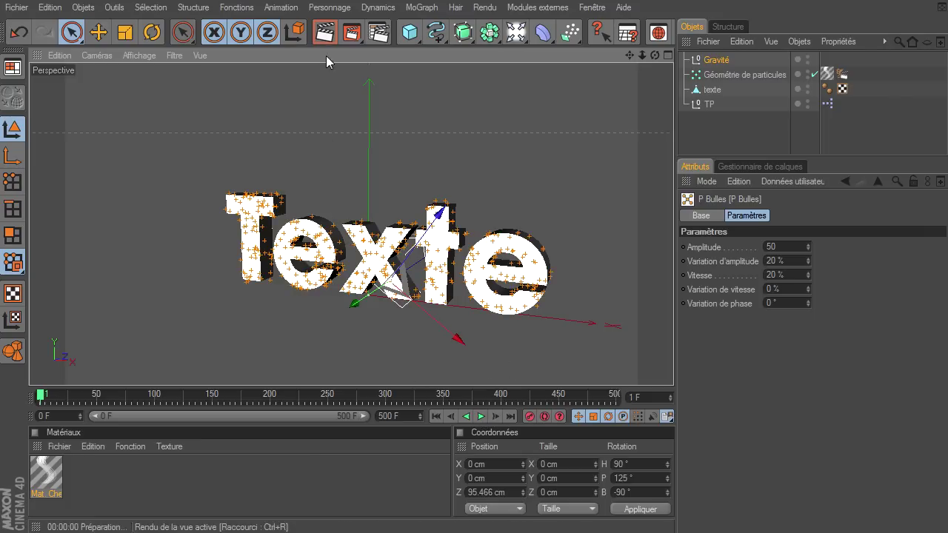
pyautogui.click(480, 416)
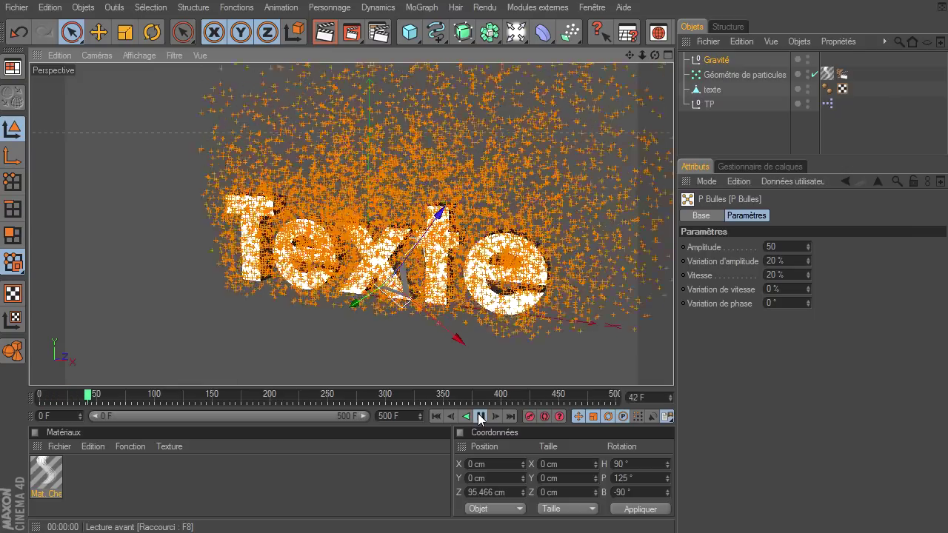
pyautogui.click(480, 416)
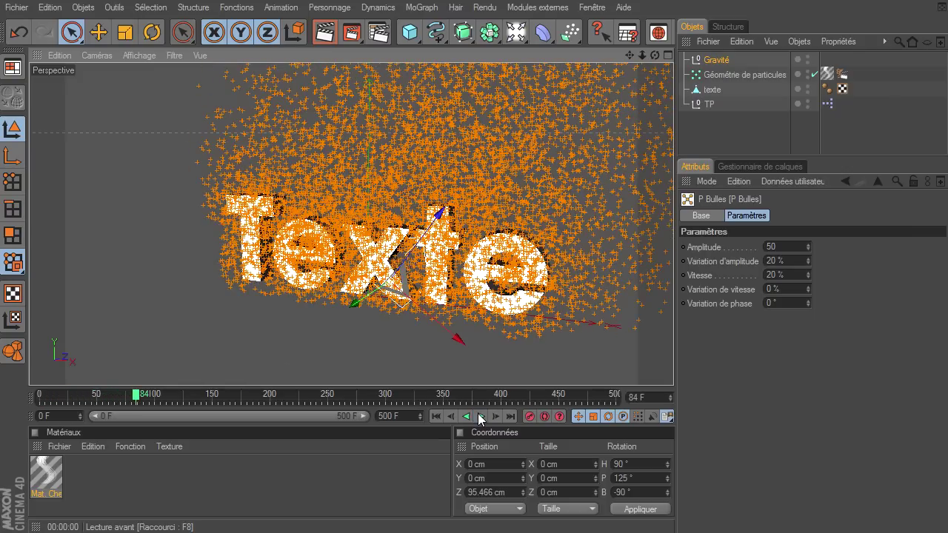
# Step: Set the P Ondes de matière emitter's particle lifetime to 50 F and close XPresso
pyautogui.doubleClick(828, 104)
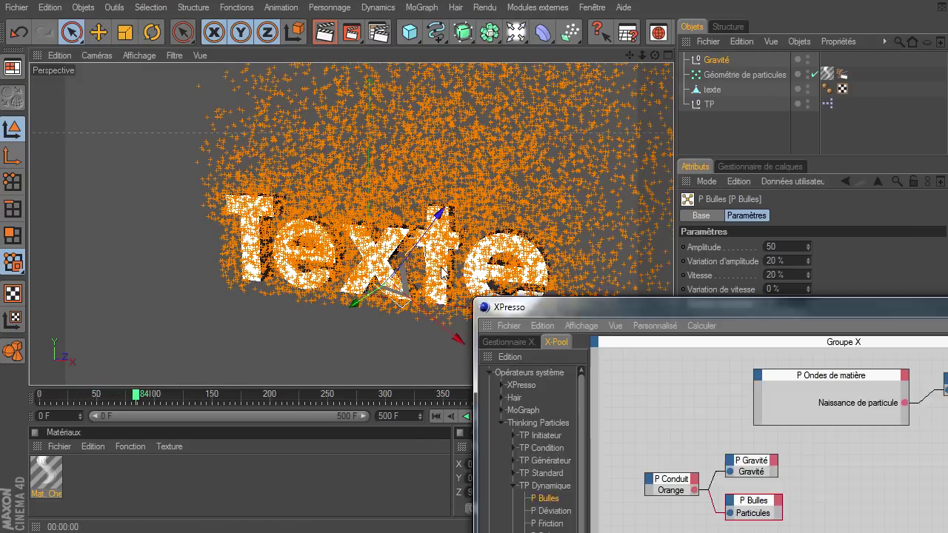
pyautogui.moveTo(615, 248); pyautogui.dragTo(146, 75)
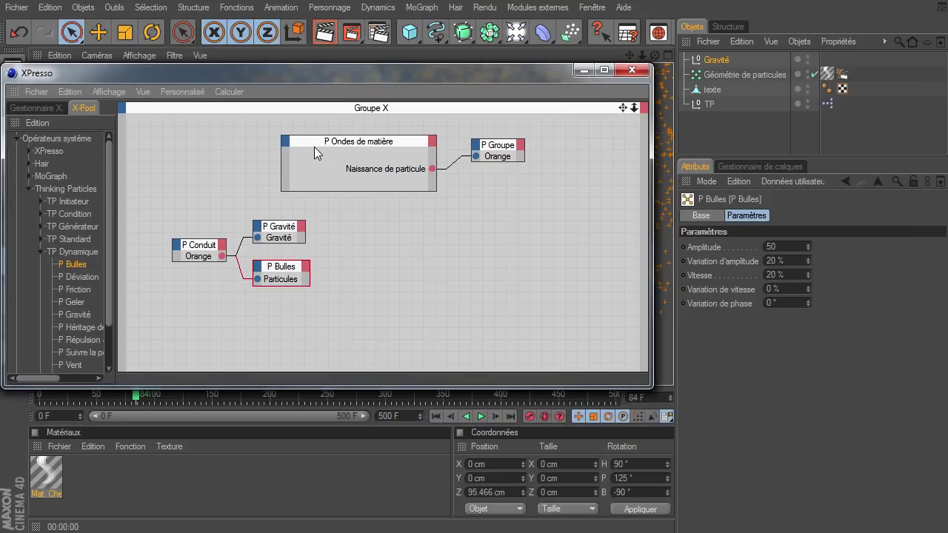
pyautogui.click(314, 148)
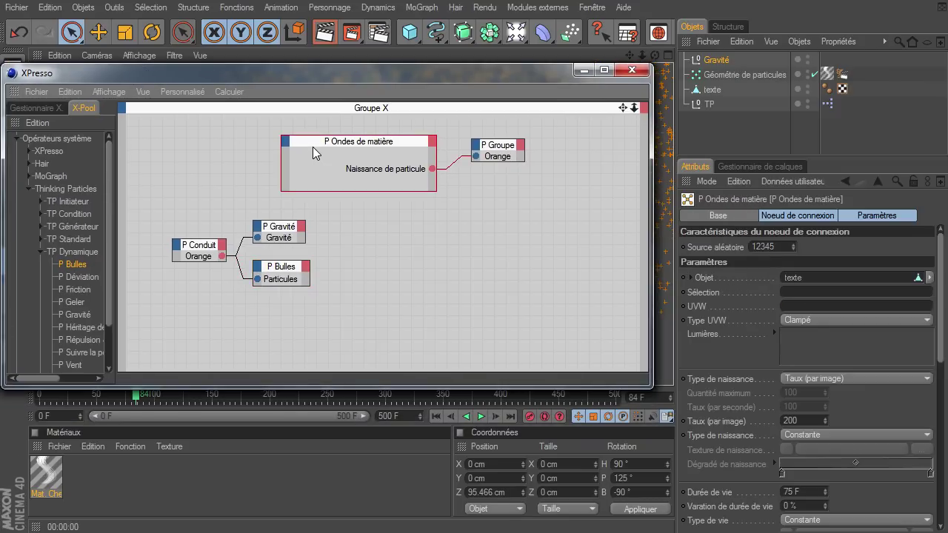
pyautogui.moveTo(726, 157); pyautogui.dragTo(725, 124)
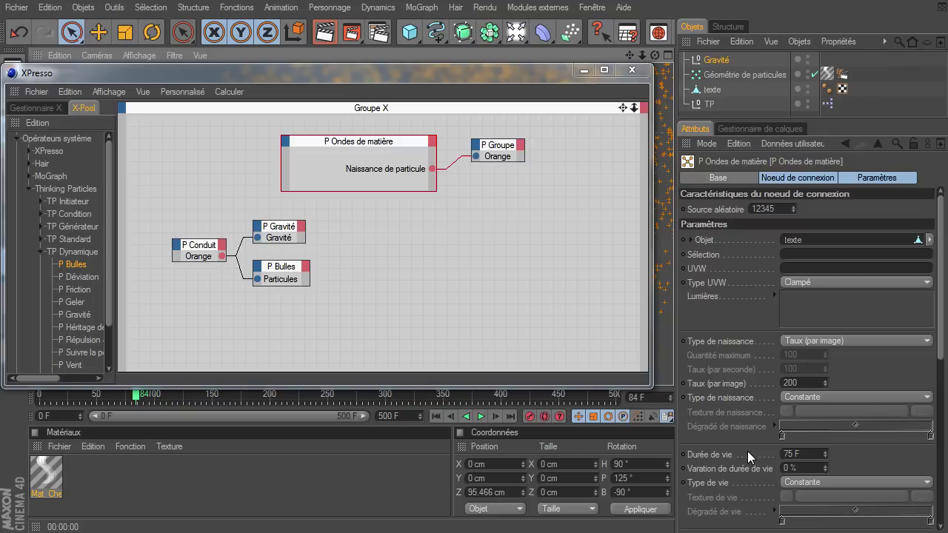
pyautogui.click(810, 449)
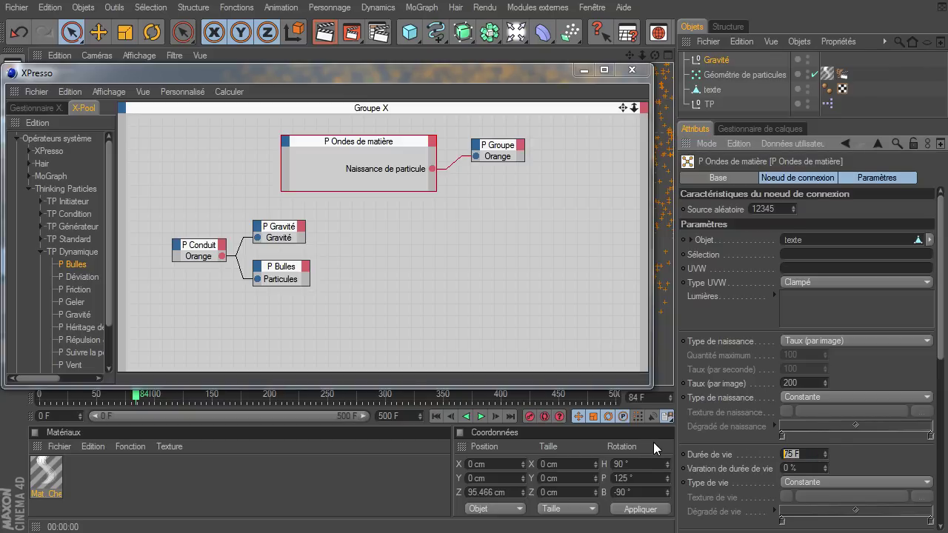
pyautogui.write('50')
pyautogui.press('Return')
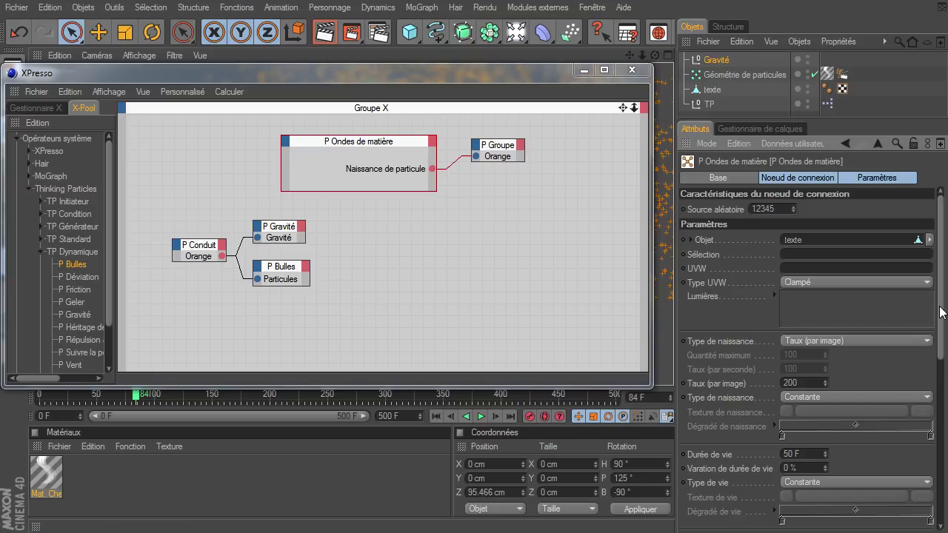
pyautogui.moveTo(942, 312); pyautogui.dragTo(930, 506)
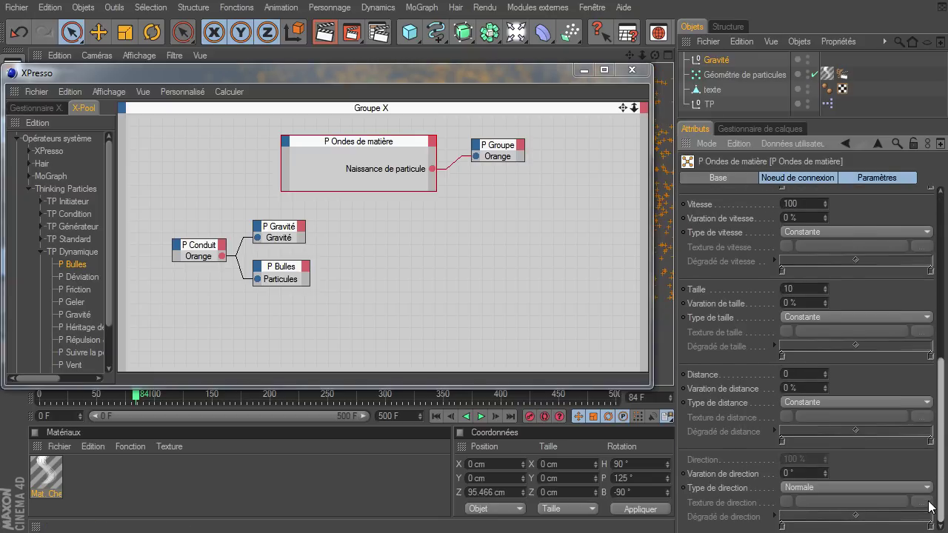
pyautogui.moveTo(941, 474); pyautogui.dragTo(941, 297)
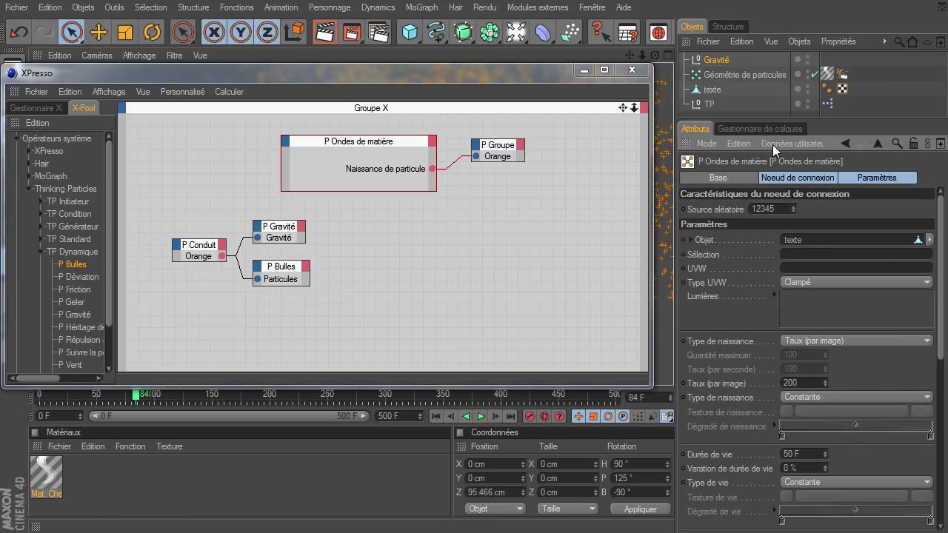
pyautogui.moveTo(776, 120); pyautogui.dragTo(782, 204)
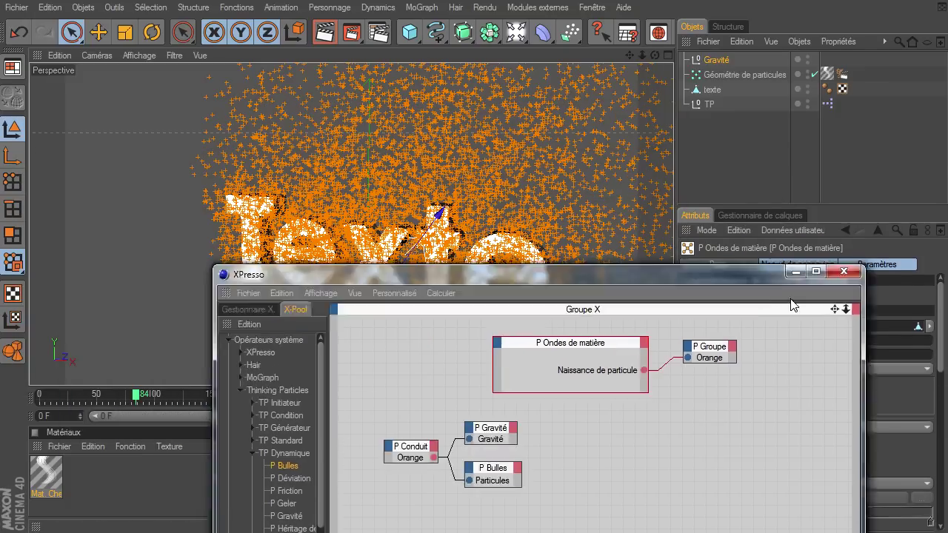
pyautogui.moveTo(520, 72); pyautogui.dragTo(729, 529)
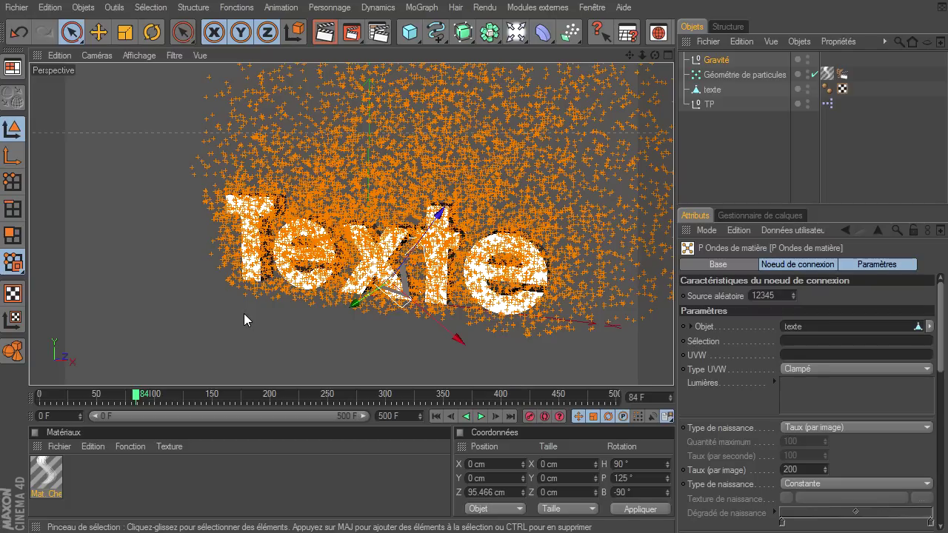
# Step: At frame 0, add a flat Cube (682.635 × 147.678 × 72.795 cm) above Texte at Y 286.016, Z 12.766 cm
pyautogui.click(434, 416)
pyautogui.click(409, 32)
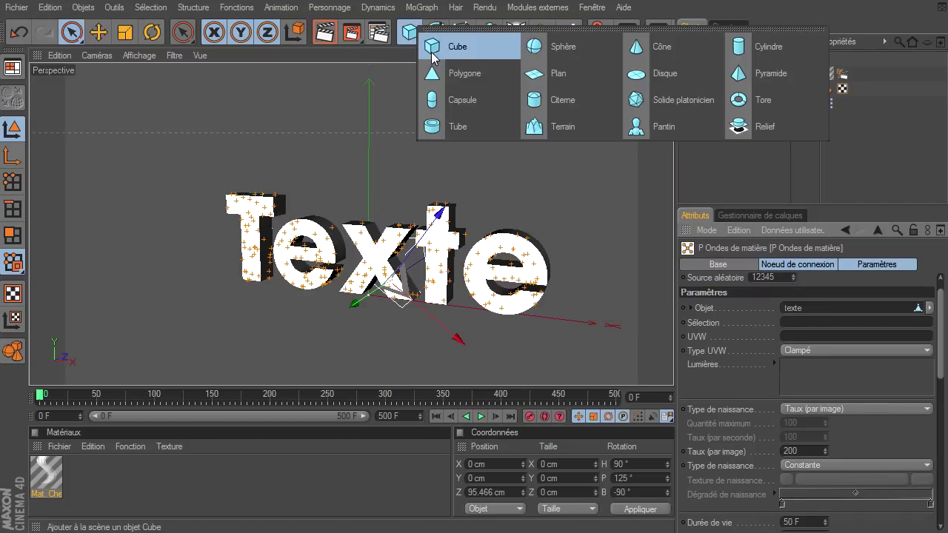
pyautogui.click(487, 54)
pyautogui.moveTo(369, 213)
pyautogui.mouseDown()
pyautogui.moveTo(428, 134)
pyautogui.moveTo(615, 59)
pyautogui.mouseUp()
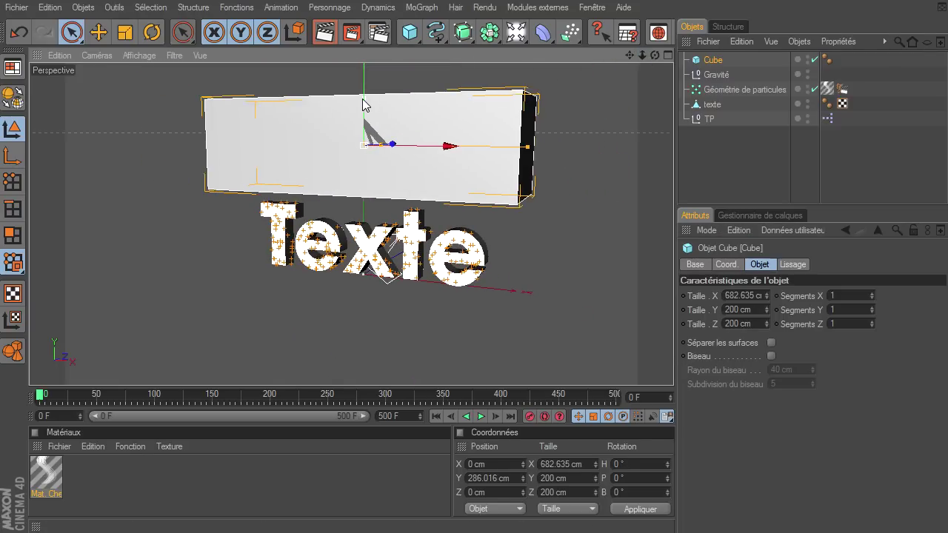
pyautogui.moveTo(363, 103)
pyautogui.mouseDown()
pyautogui.moveTo(364, 118)
pyautogui.moveTo(674, 367)
pyautogui.mouseUp()
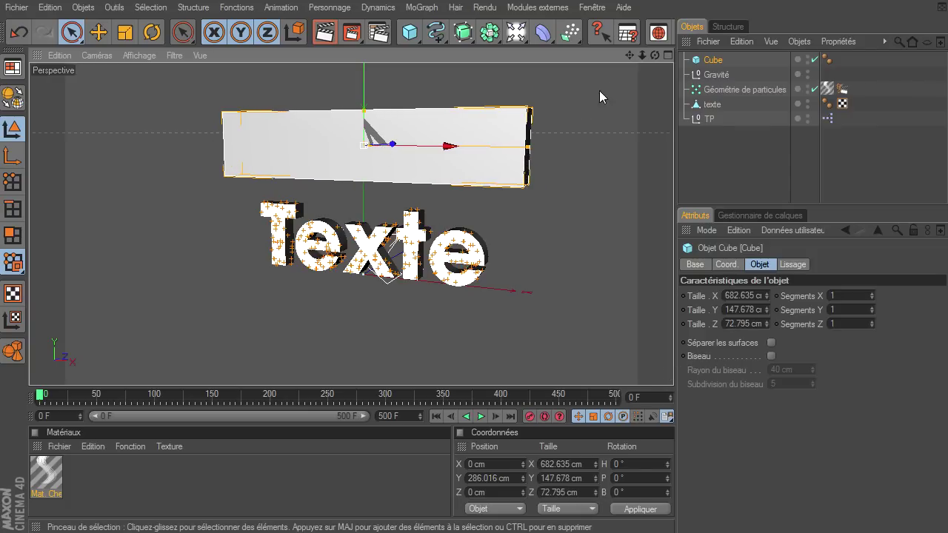
pyautogui.moveTo(656, 55); pyautogui.dragTo(673, 367)
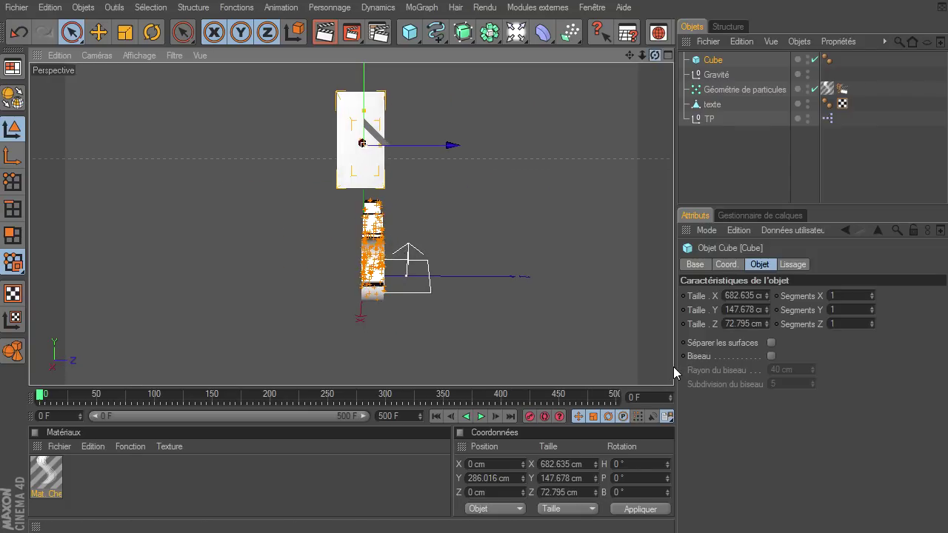
pyautogui.moveTo(441, 154)
pyautogui.mouseDown()
pyautogui.moveTo(674, 367)
pyautogui.moveTo(487, 159)
pyautogui.mouseUp()
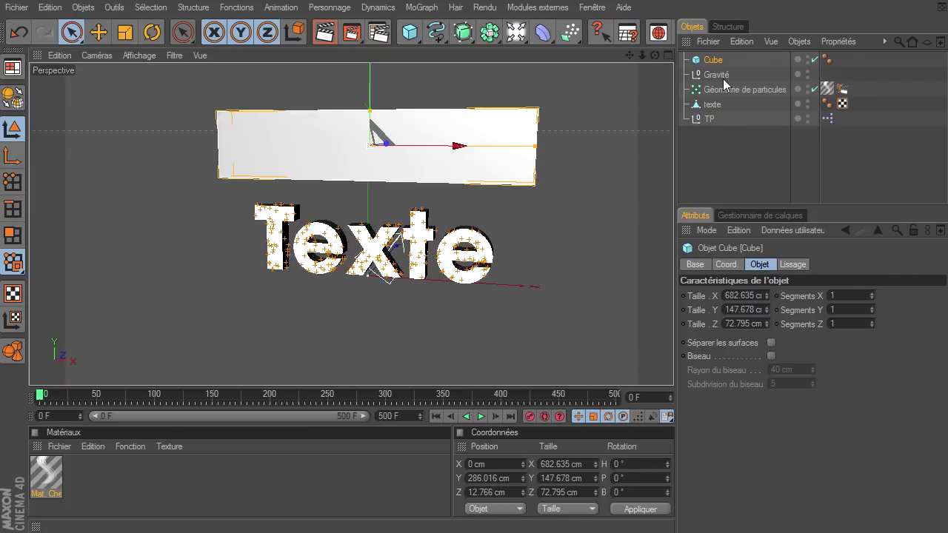
# Step: Make the Cube editable, lower it to Y 81.156 cm at frame 250, and use four views
pyautogui.click(12, 97)
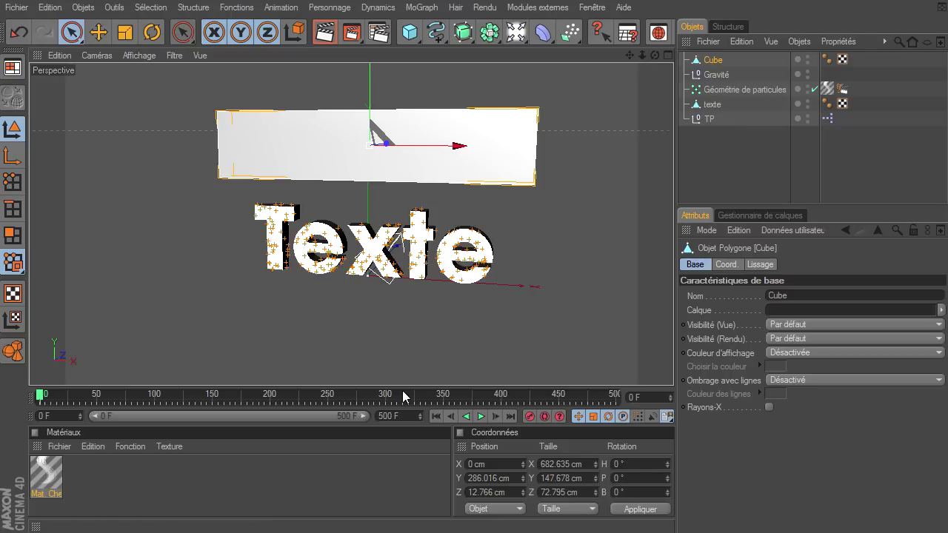
pyautogui.click(332, 396)
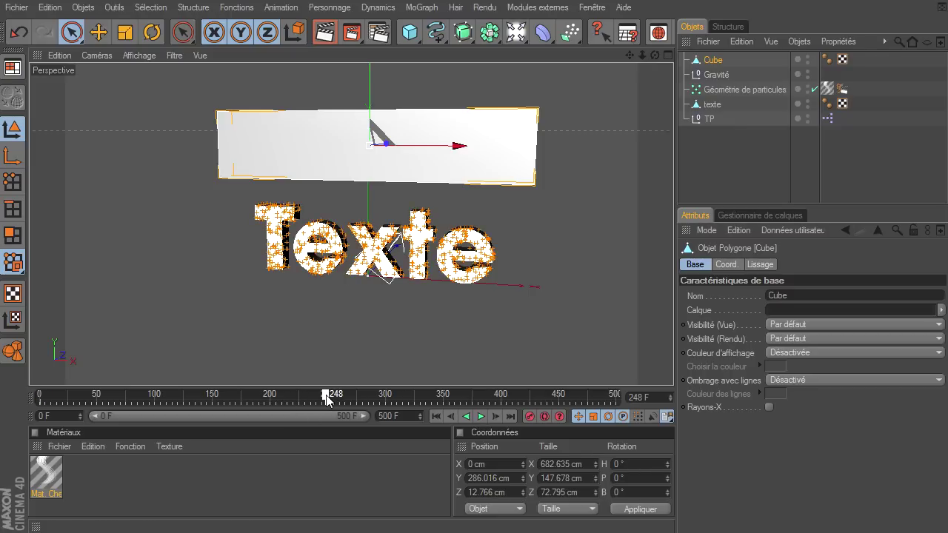
pyautogui.moveTo(332, 397); pyautogui.dragTo(330, 398)
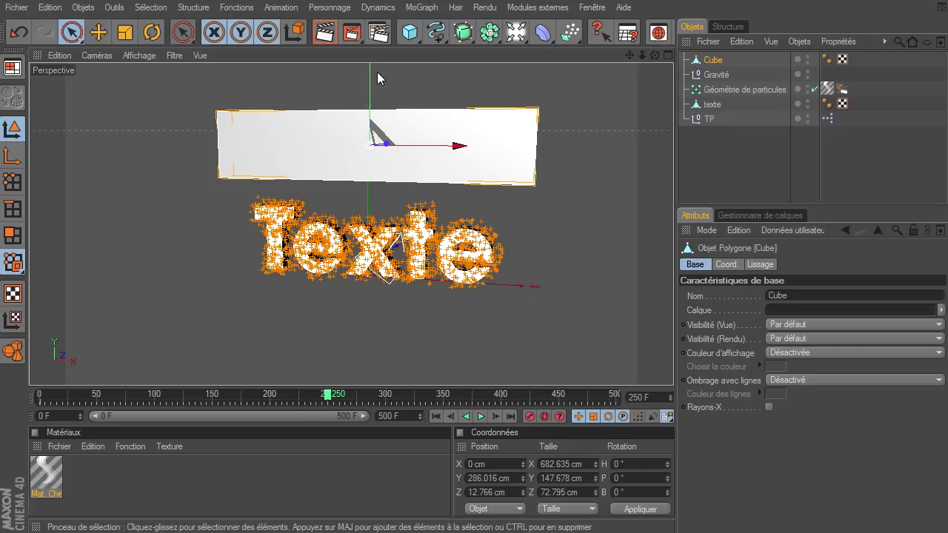
pyautogui.moveTo(370, 81); pyautogui.dragTo(673, 367)
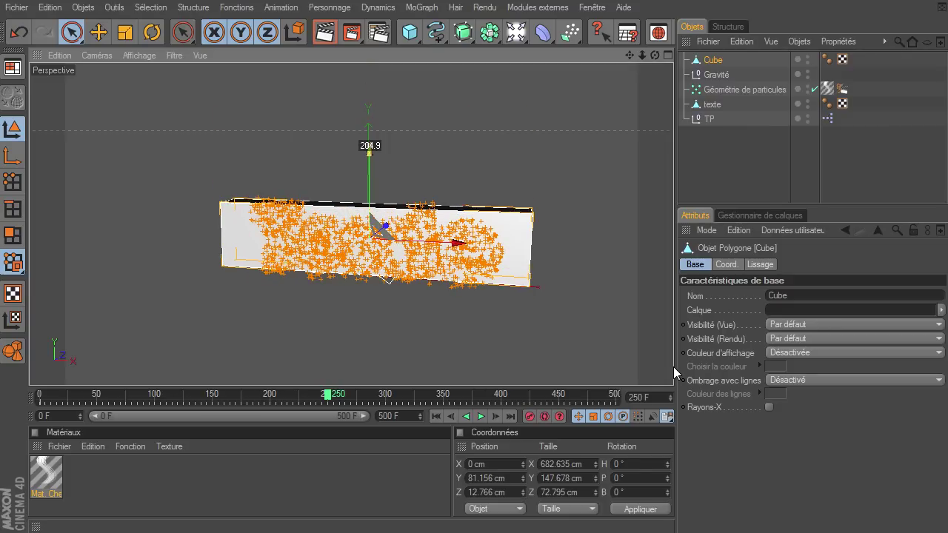
pyautogui.click(667, 54)
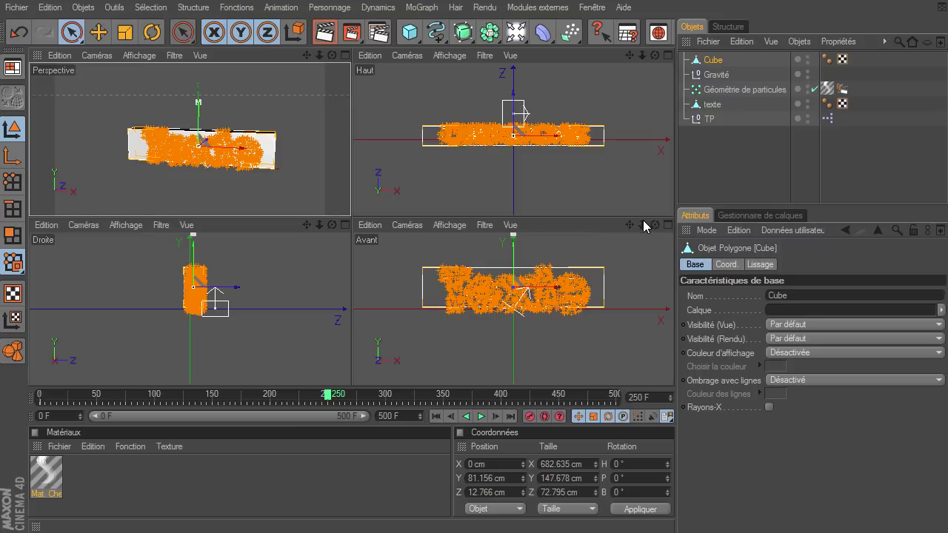
# Step: Stretch the Cube to 158.089 cm tall, lower it slightly, and rewind to frame 0
pyautogui.moveTo(643, 220); pyautogui.dragTo(673, 367)
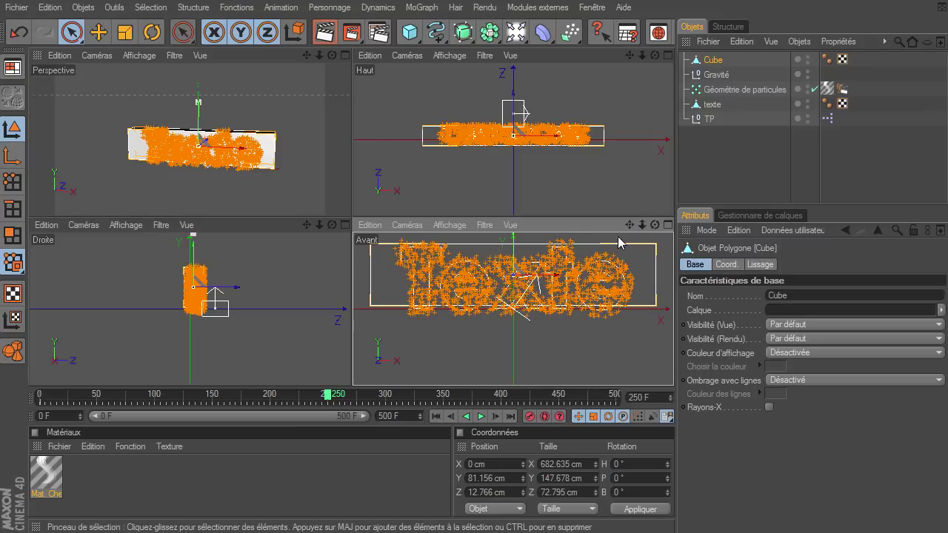
pyautogui.click(668, 224)
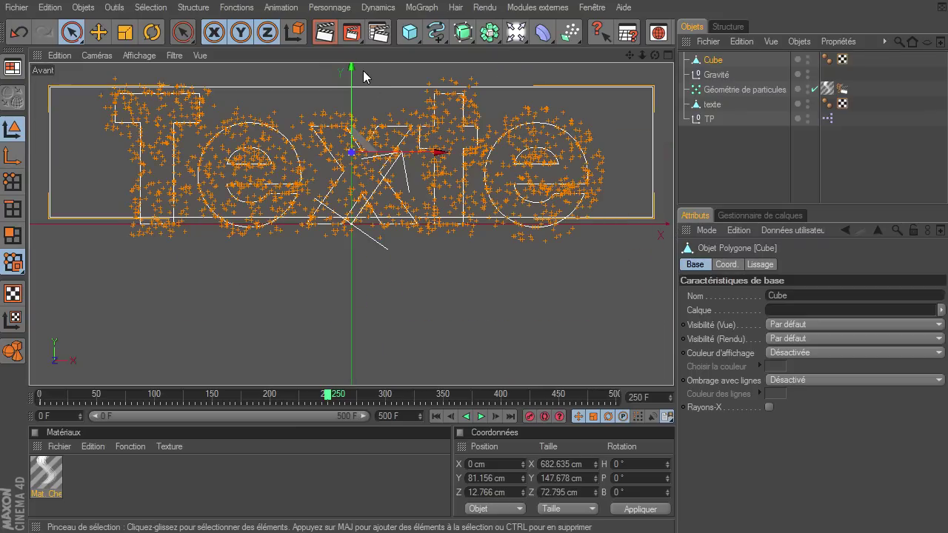
pyautogui.moveTo(360, 77); pyautogui.dragTo(673, 367)
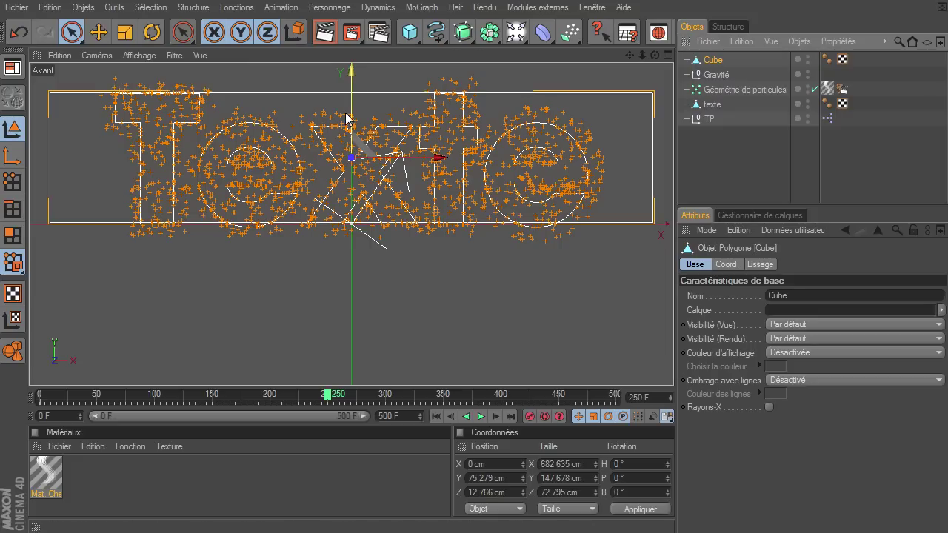
pyautogui.click(125, 32)
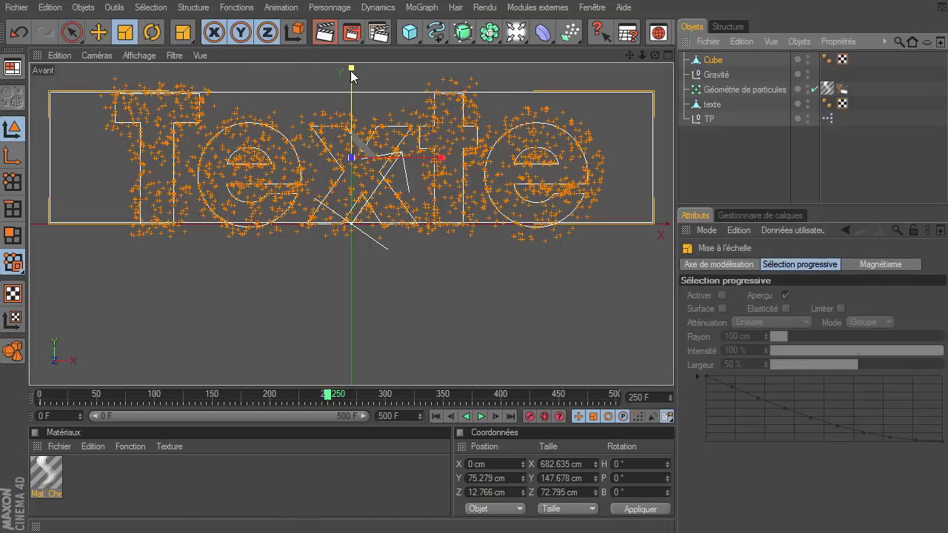
pyautogui.moveTo(351, 74); pyautogui.dragTo(352, 70)
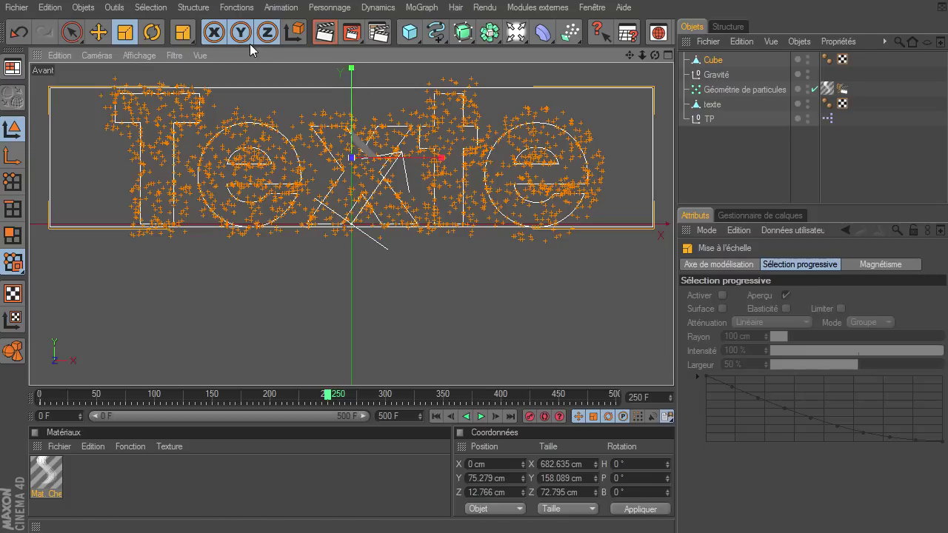
pyautogui.click(98, 32)
pyautogui.moveTo(347, 79); pyautogui.dragTo(674, 366)
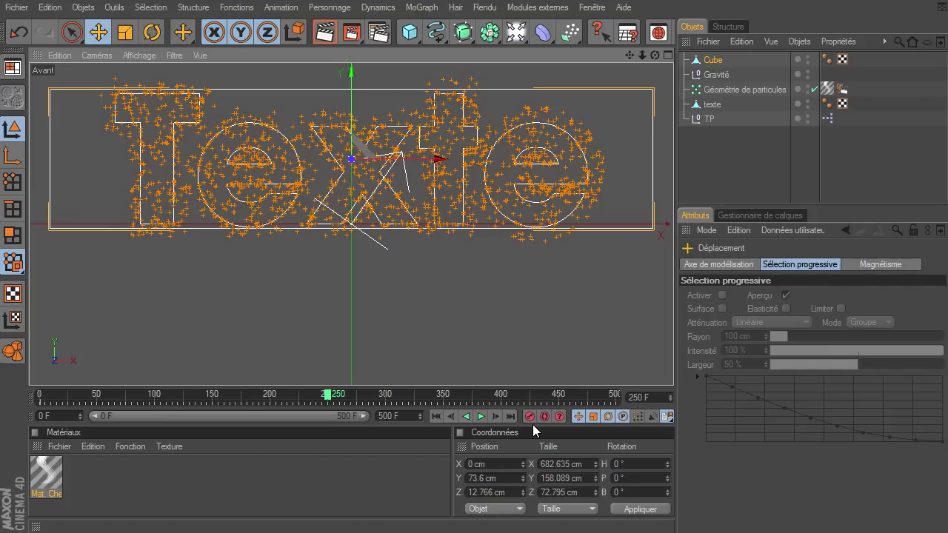
pyautogui.click(435, 417)
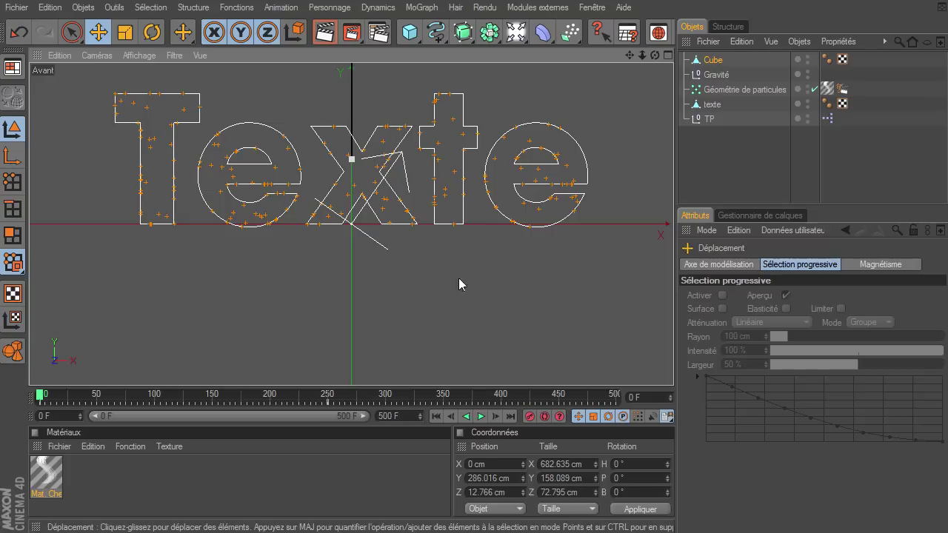
pyautogui.moveTo(642, 55); pyautogui.dragTo(673, 367)
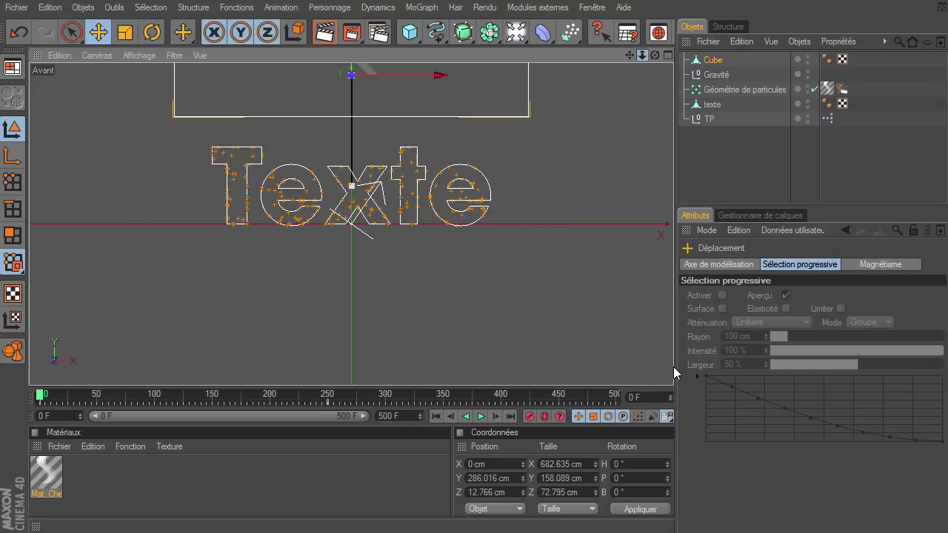
pyautogui.moveTo(629, 54); pyautogui.dragTo(419, 424)
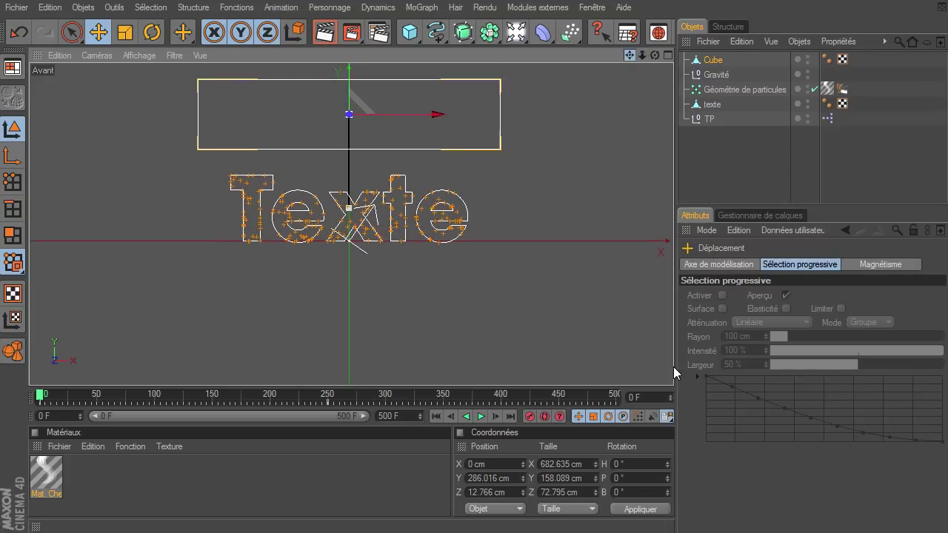
# Step: Play to frame 159, maximize the Perspective view, and deselect the Cube
pyautogui.click(481, 417)
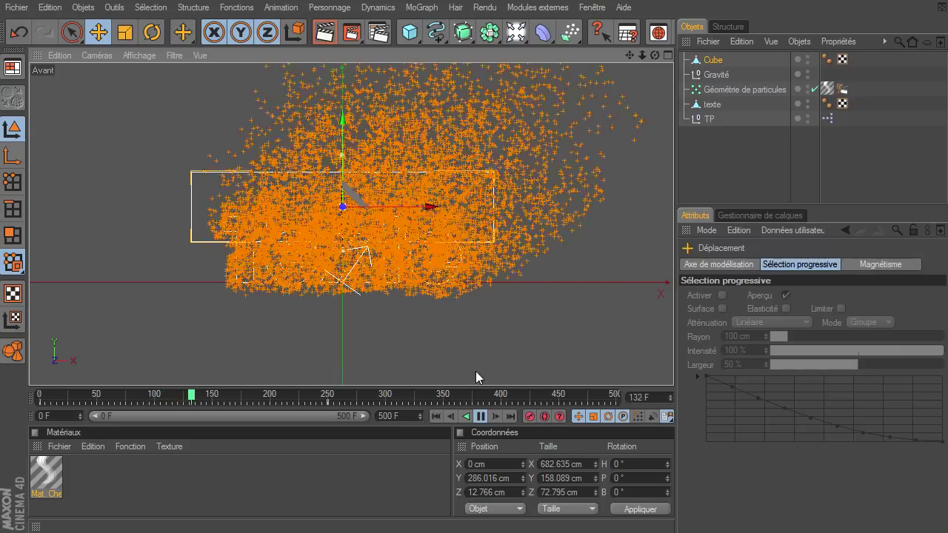
pyautogui.click(481, 417)
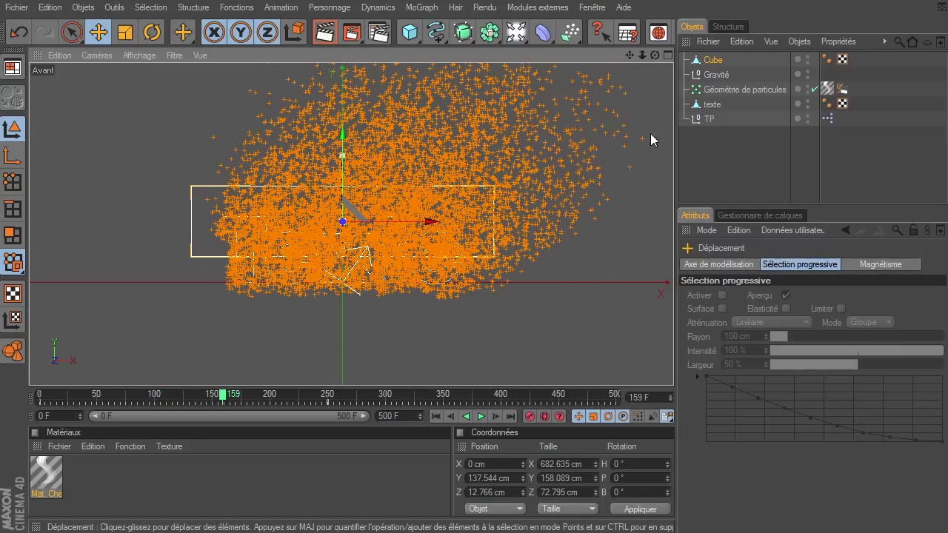
pyautogui.click(667, 55)
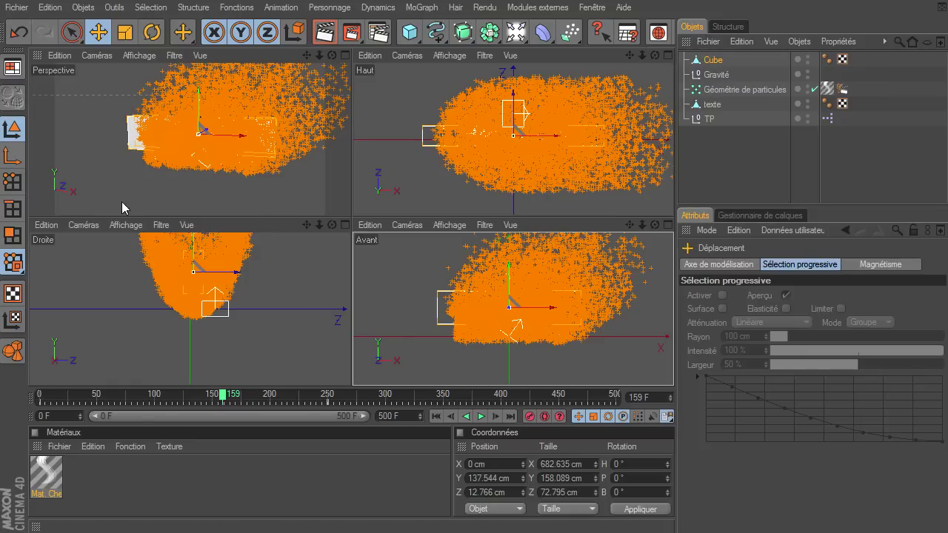
pyautogui.click(346, 55)
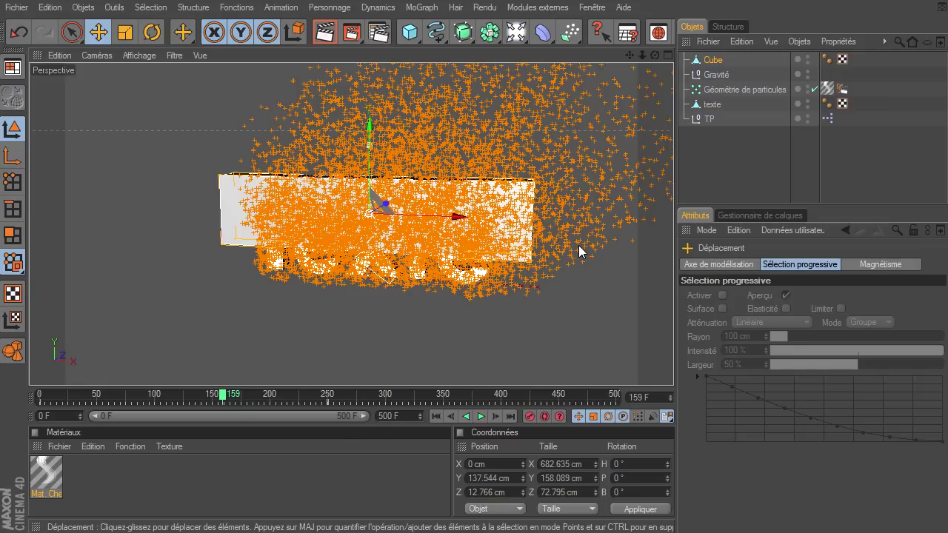
pyautogui.click(773, 173)
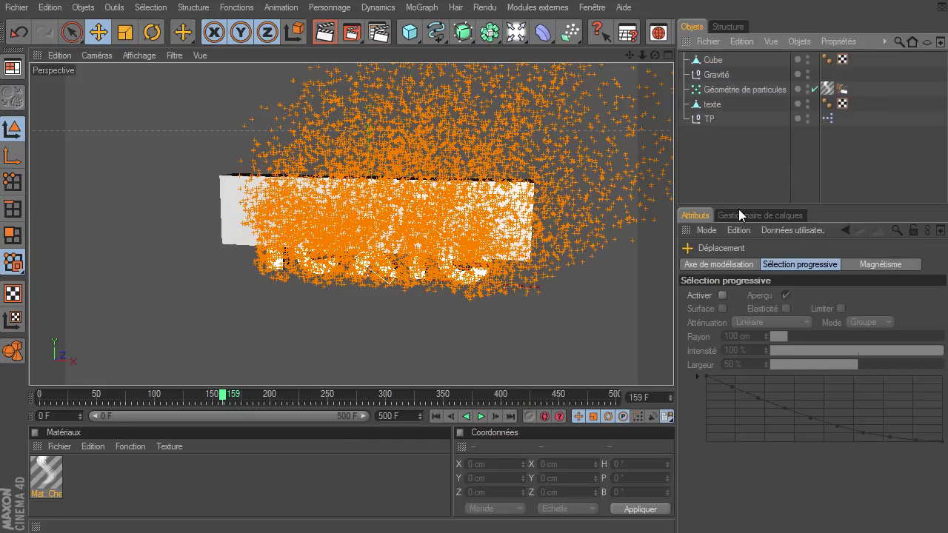
# Step: Rewind to frame 0, add a Booléen object with texte and Cube nested under it, and play the animation
pyautogui.click(433, 418)
pyautogui.click(490, 32)
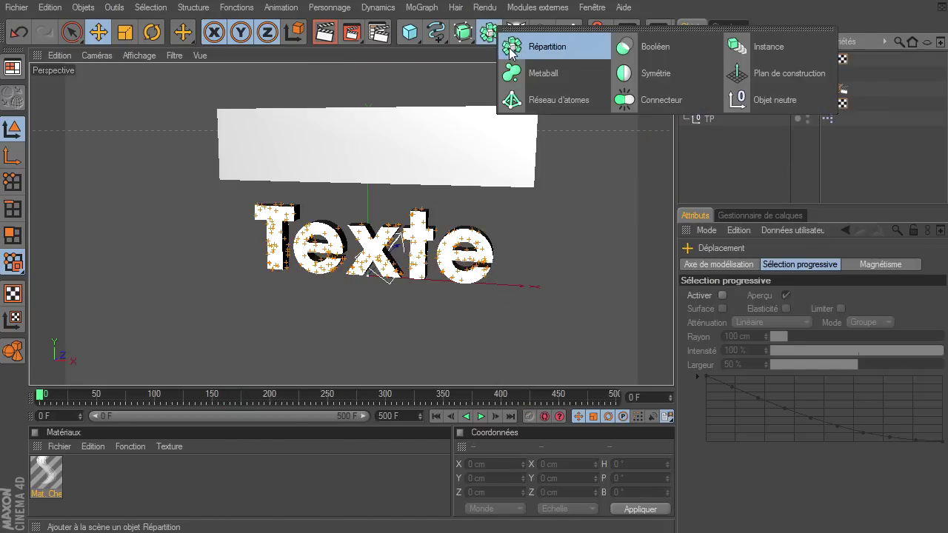
pyautogui.click(648, 49)
pyautogui.moveTo(718, 118); pyautogui.dragTo(721, 56)
pyautogui.moveTo(717, 89)
pyautogui.mouseDown()
pyautogui.moveTo(713, 61)
pyautogui.moveTo(718, 72)
pyautogui.mouseUp()
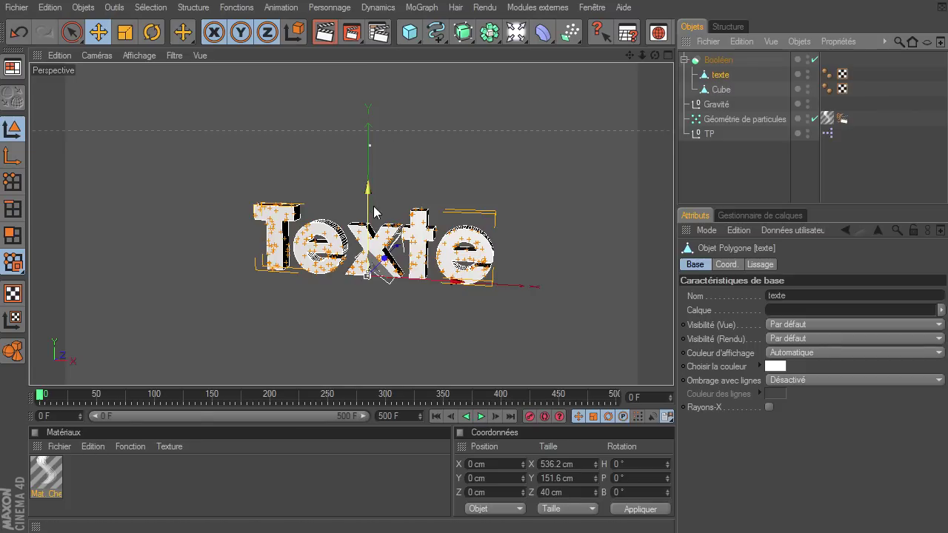
pyautogui.click(719, 60)
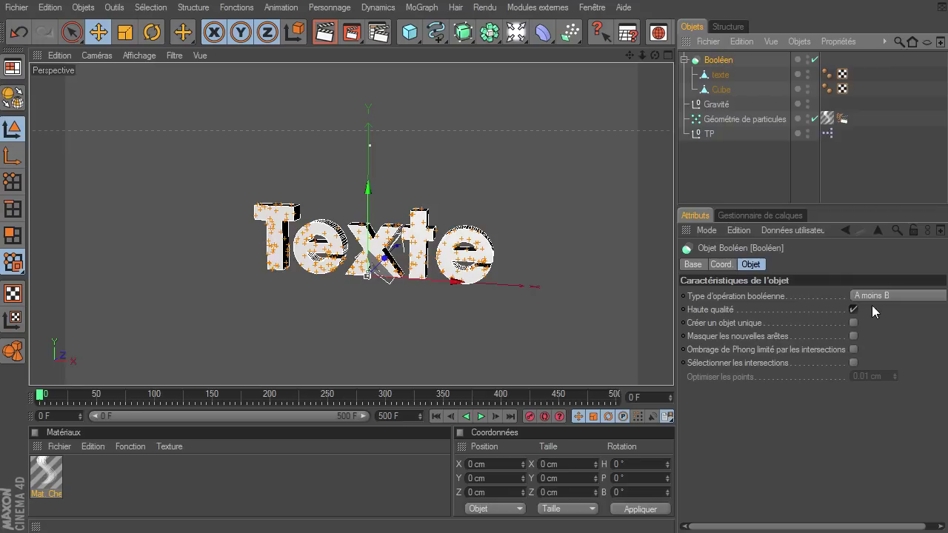
pyautogui.click(481, 417)
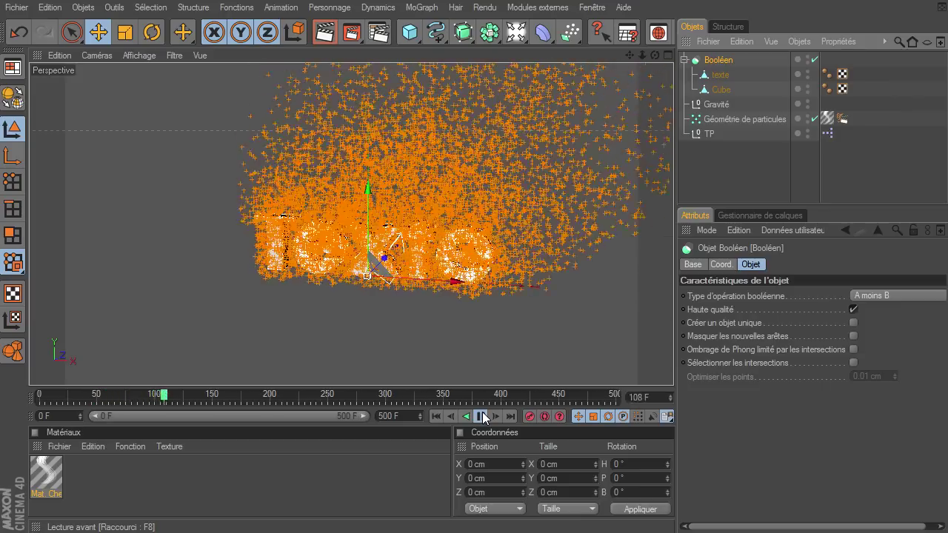
# Step: Stop playback at frame 142, render a preview of the cut text, and return to frame 0
pyautogui.click(482, 417)
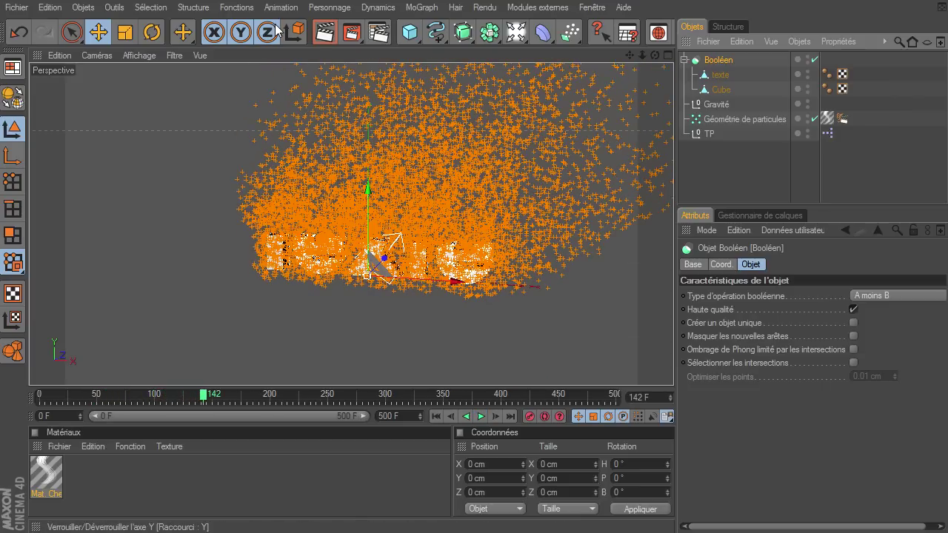
pyautogui.click(325, 34)
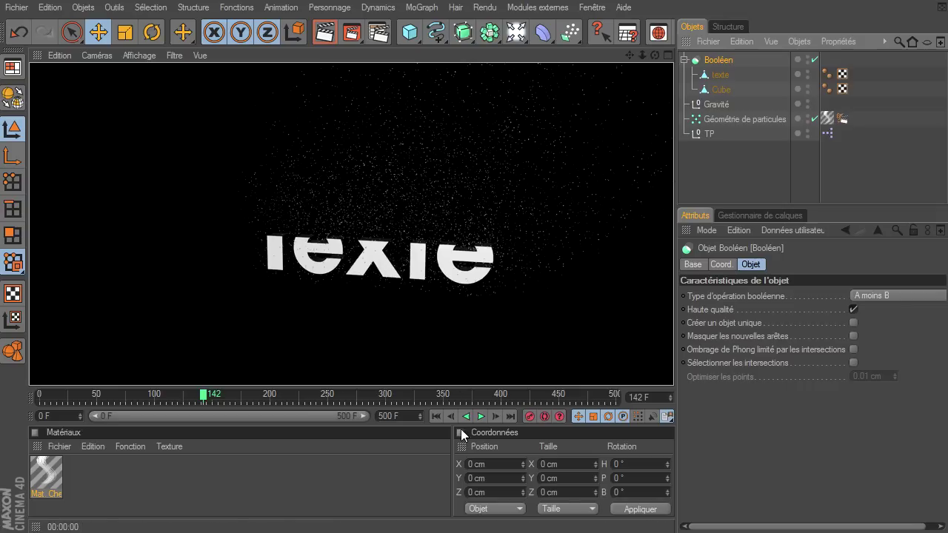
pyautogui.click(435, 417)
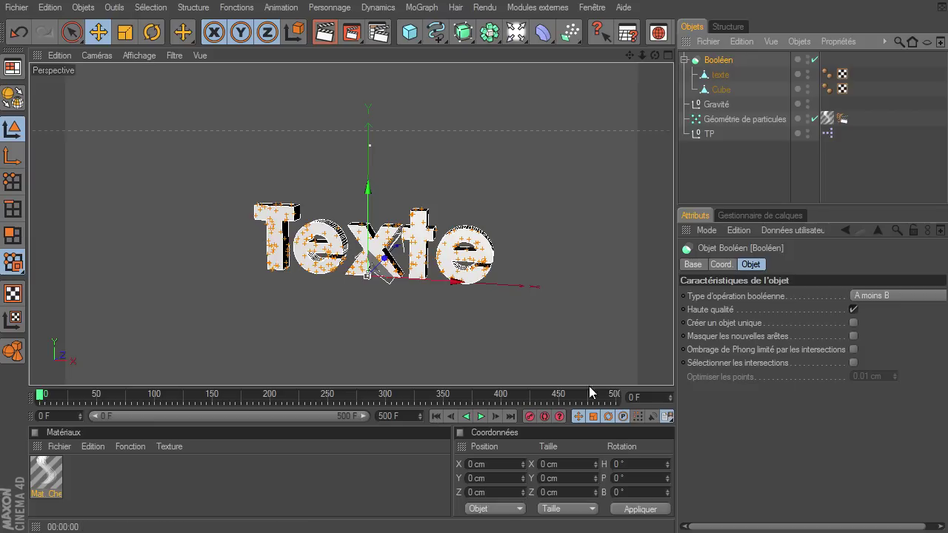
# Step: Open the XPresso editor, enlarge it, and move the particle nodes lower down to make room
pyautogui.doubleClick(828, 133)
pyautogui.moveTo(666, 282)
pyautogui.mouseDown()
pyautogui.moveTo(201, 273)
pyautogui.moveTo(184, 73)
pyautogui.mouseUp()
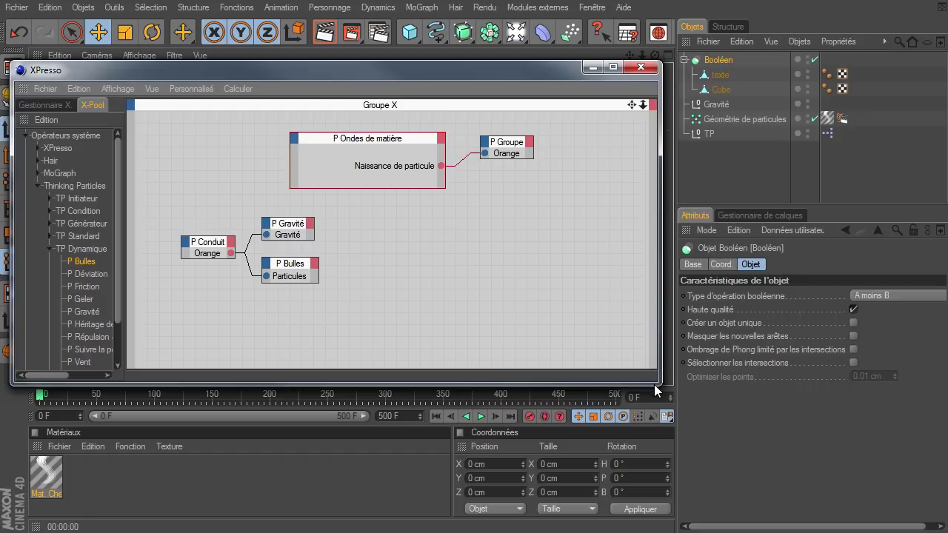
pyautogui.moveTo(654, 384); pyautogui.dragTo(682, 528)
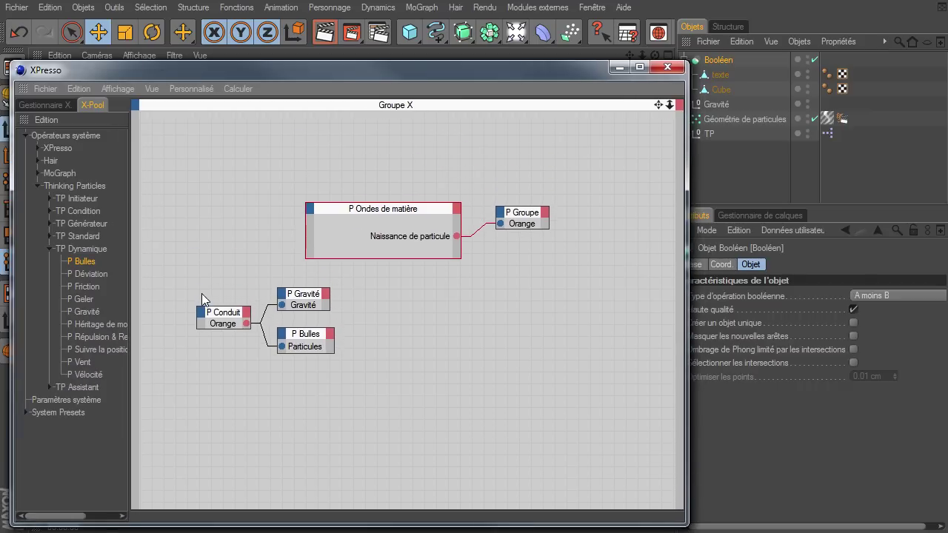
pyautogui.moveTo(187, 289); pyautogui.dragTo(346, 363)
pyautogui.moveTo(298, 306)
pyautogui.mouseDown()
pyautogui.moveTo(319, 425)
pyautogui.moveTo(293, 443)
pyautogui.mouseUp()
pyautogui.moveTo(262, 176); pyautogui.dragTo(557, 304)
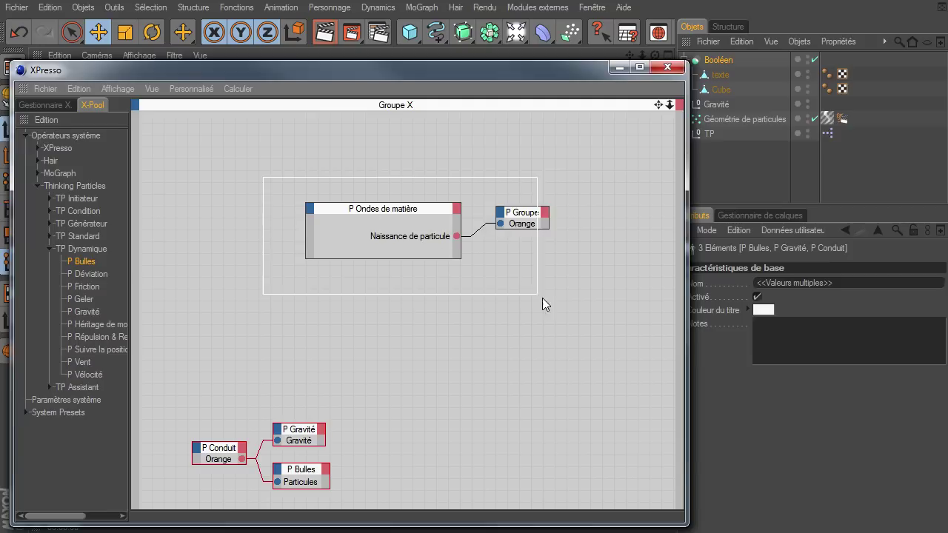
pyautogui.moveTo(517, 217); pyautogui.dragTo(627, 322)
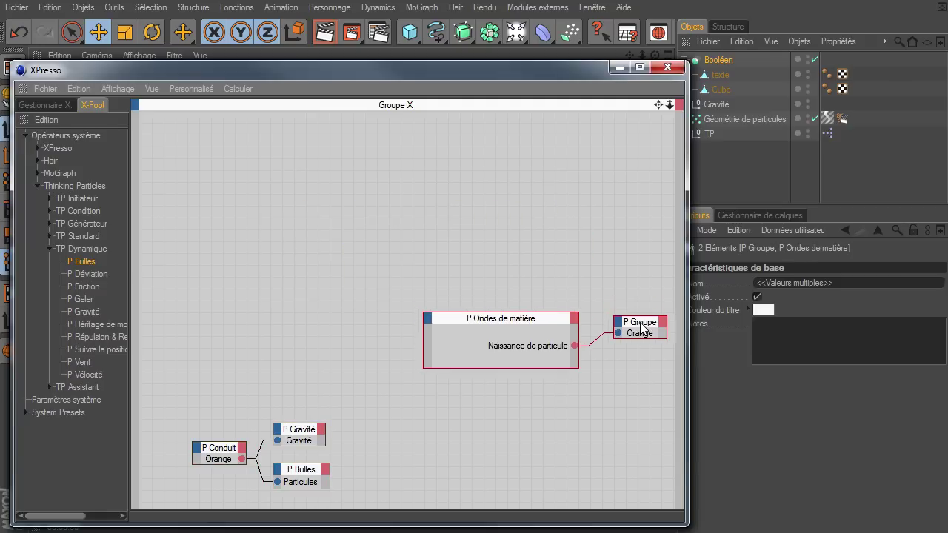
pyautogui.click(470, 241)
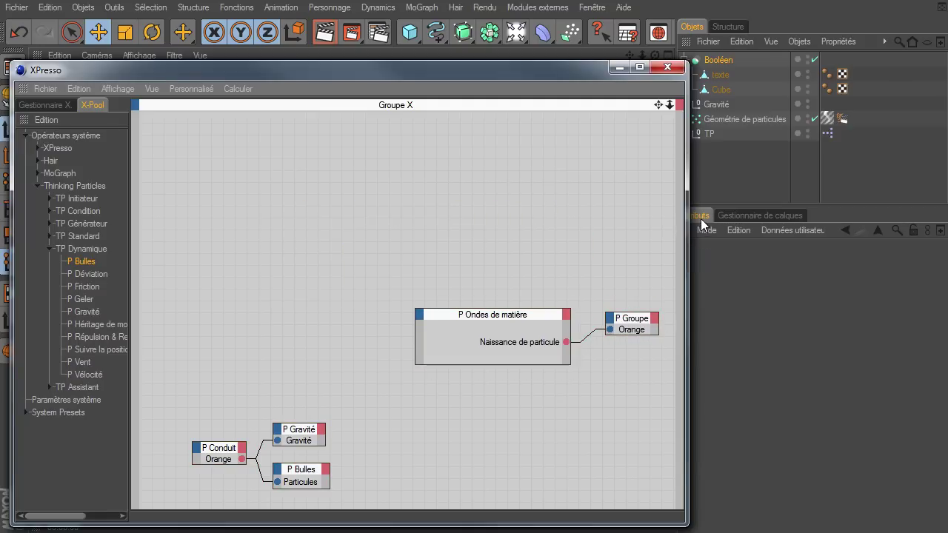
pyautogui.moveTo(688, 220); pyautogui.dragTo(859, 222)
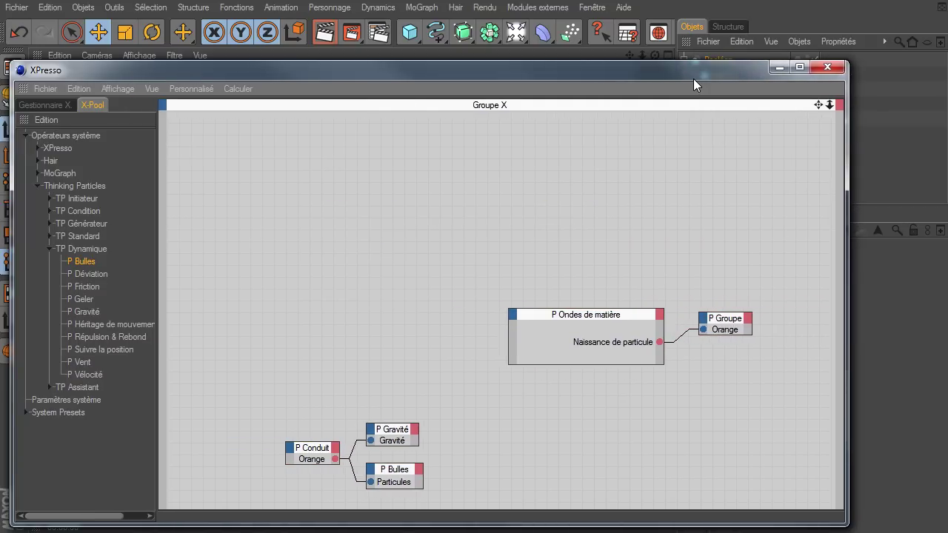
pyautogui.moveTo(694, 79); pyautogui.dragTo(666, 97)
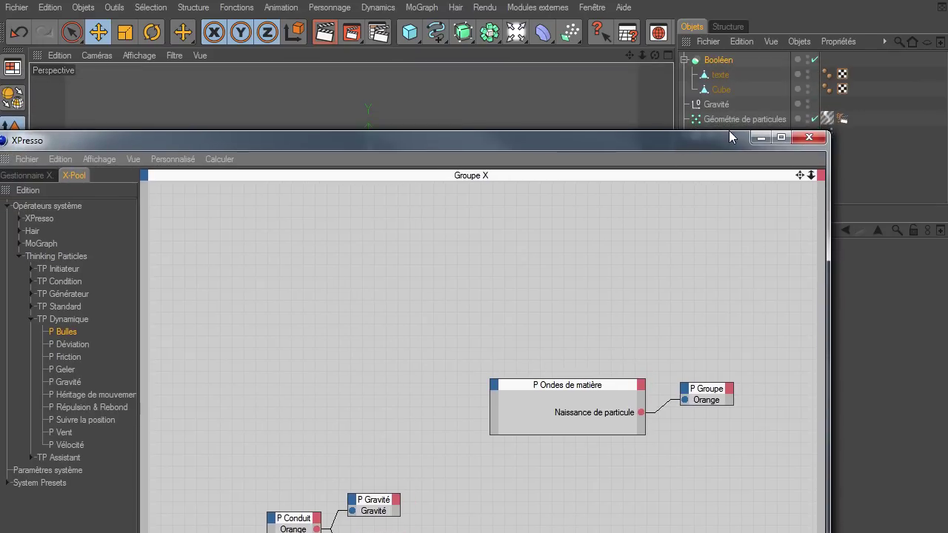
# Step: Add texte and Cube object nodes to the graph's top-left, with Cube placed below texte
pyautogui.click(719, 75)
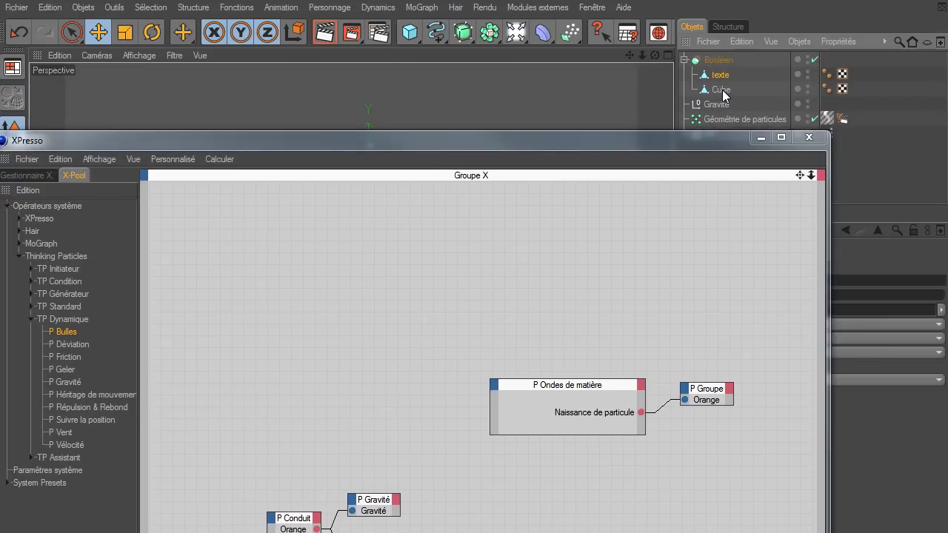
pyautogui.keyDown('ctrl'); pyautogui.click(723, 90); pyautogui.keyUp('ctrl')
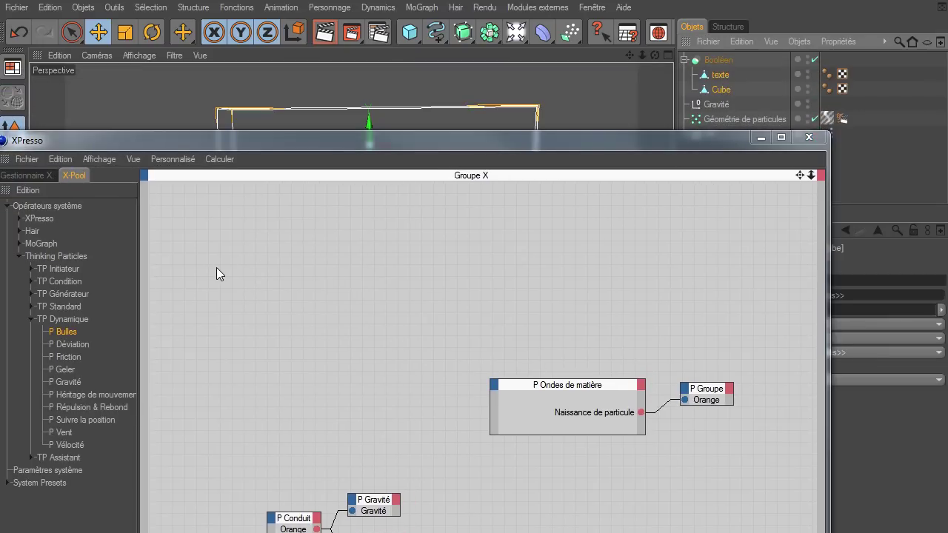
pyautogui.moveTo(723, 89); pyautogui.dragTo(216, 267)
pyautogui.moveTo(384, 138); pyautogui.dragTo(426, 44)
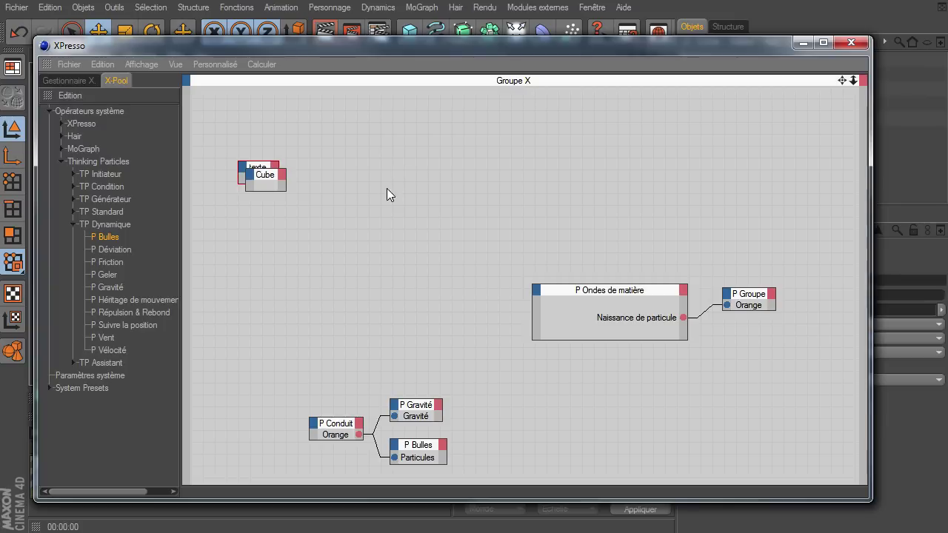
pyautogui.moveTo(276, 177); pyautogui.dragTo(263, 211)
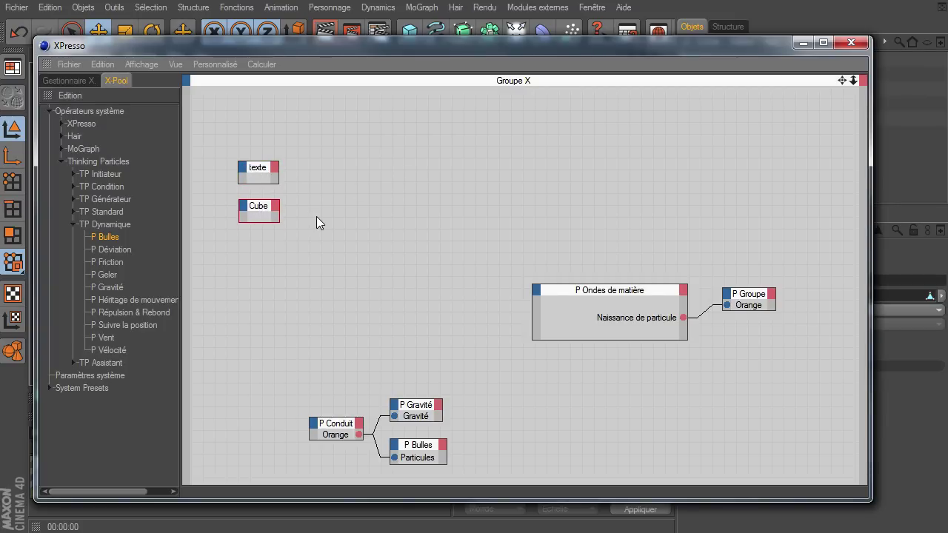
# Step: Add a Collision node from the Généralités list and position it near the texte and Cube nodes
pyautogui.click(61, 161)
pyautogui.click(62, 124)
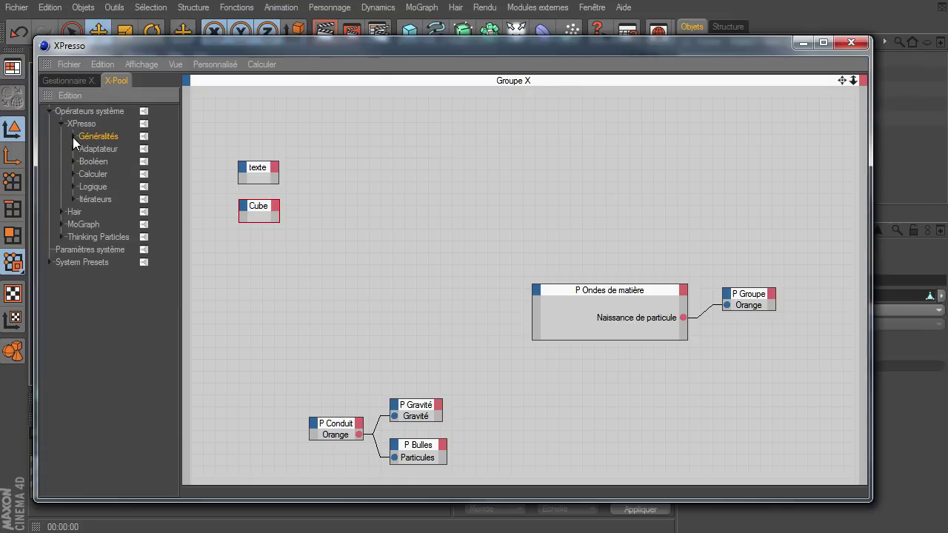
pyautogui.click(73, 136)
pyautogui.click(106, 199)
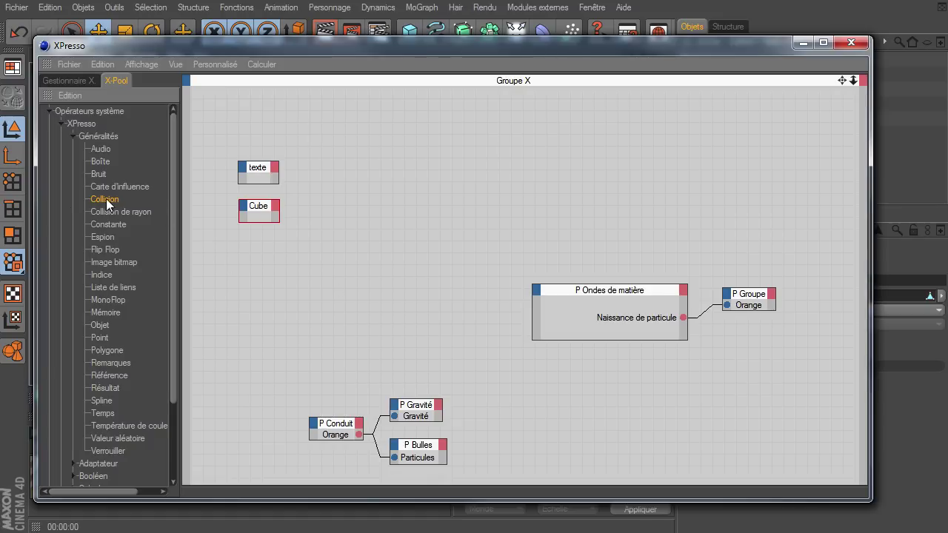
pyautogui.moveTo(106, 198)
pyautogui.mouseDown()
pyautogui.moveTo(456, 161)
pyautogui.moveTo(356, 142)
pyautogui.mouseUp()
pyautogui.moveTo(221, 154)
pyautogui.mouseDown()
pyautogui.moveTo(277, 237)
pyautogui.moveTo(287, 224)
pyautogui.mouseUp()
pyautogui.moveTo(266, 174); pyautogui.dragTo(249, 128)
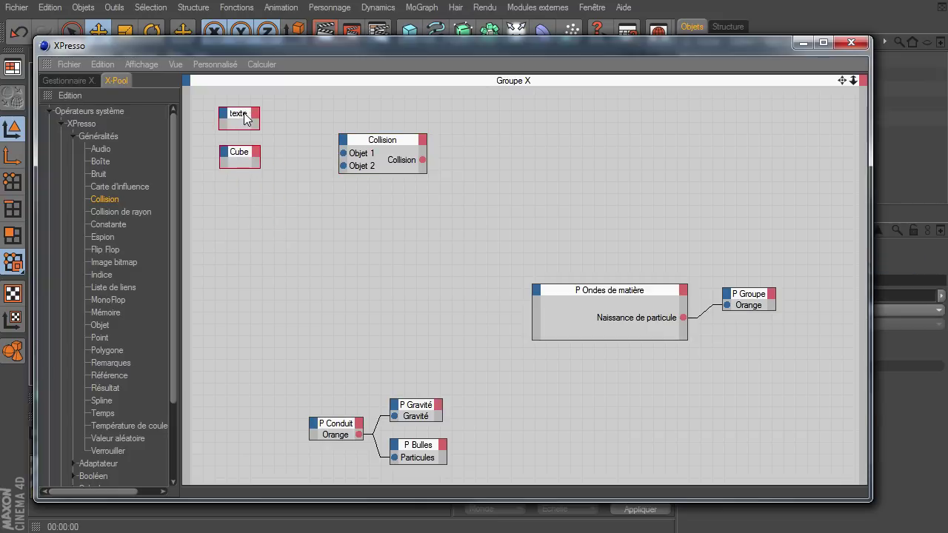
pyautogui.click(298, 200)
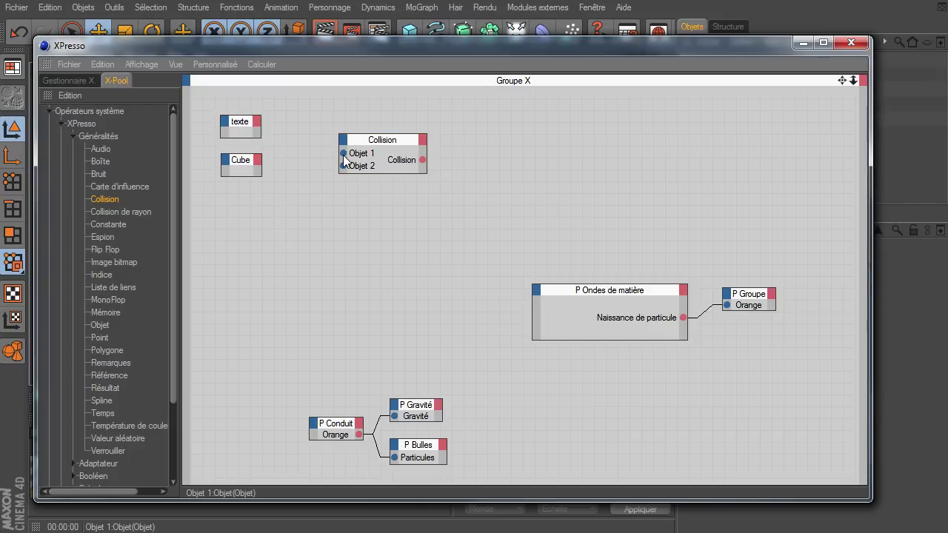
# Step: Add Objet outputs to texte and Cube and wire them into Collision's Objet 1 and Objet 2
pyautogui.click(257, 122)
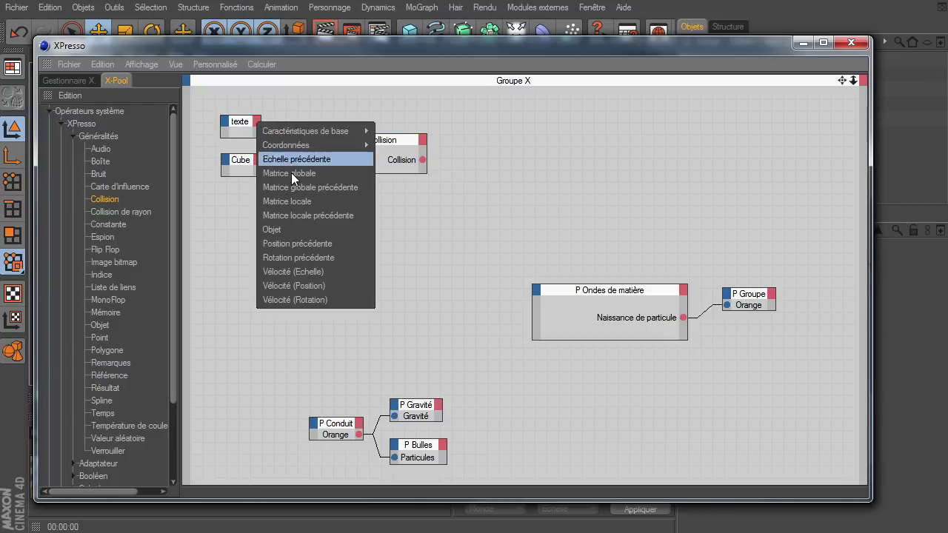
pyautogui.click(286, 229)
pyautogui.click(259, 158)
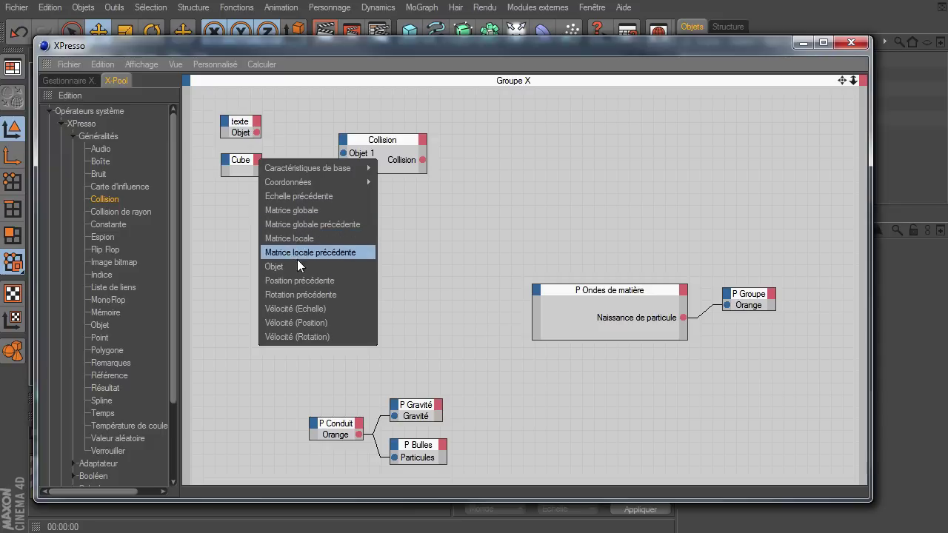
pyautogui.click(293, 266)
pyautogui.moveTo(343, 152); pyautogui.dragTo(257, 131)
pyautogui.moveTo(344, 165)
pyautogui.mouseDown()
pyautogui.moveTo(271, 180)
pyautogui.moveTo(256, 171)
pyautogui.mouseUp()
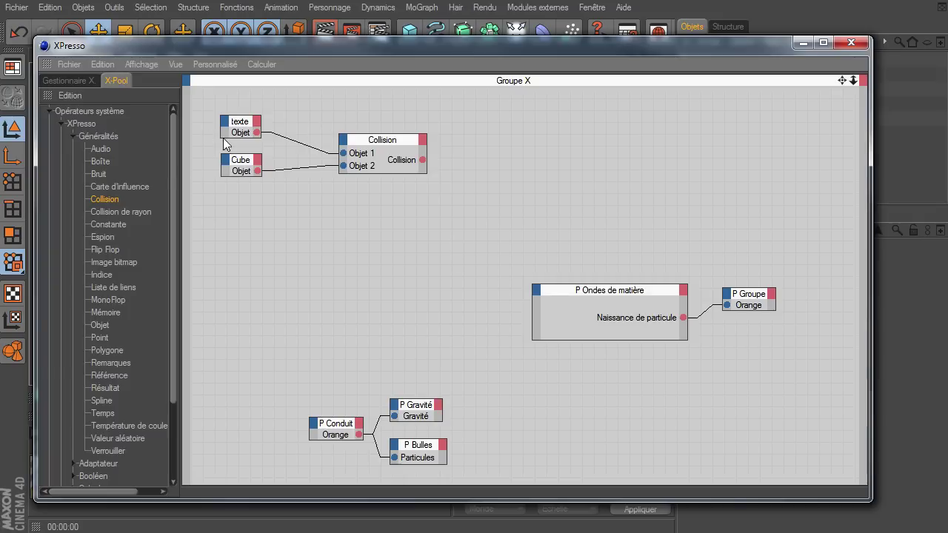
pyautogui.moveTo(403, 151); pyautogui.dragTo(370, 137)
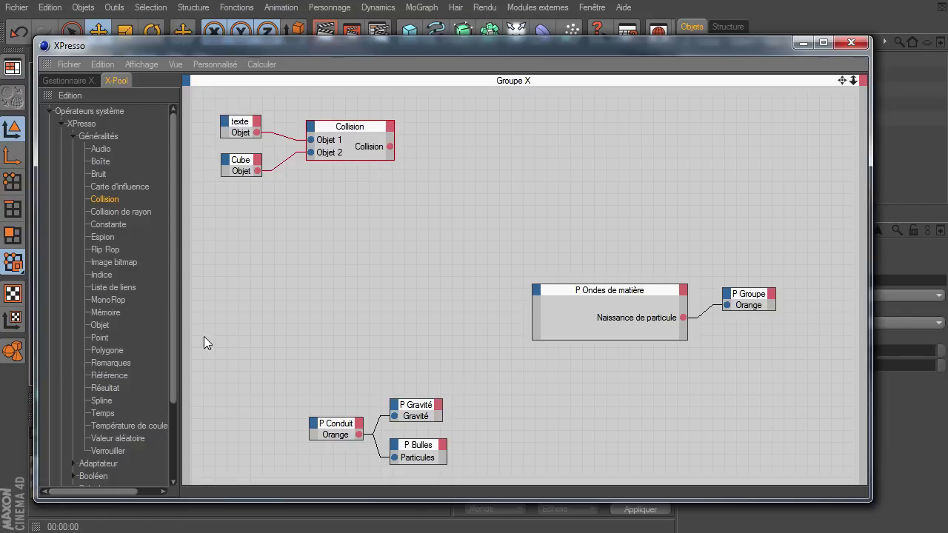
# Step: Add a Résultat node beside Collision and connect the Collision output to its input
pyautogui.click(108, 388)
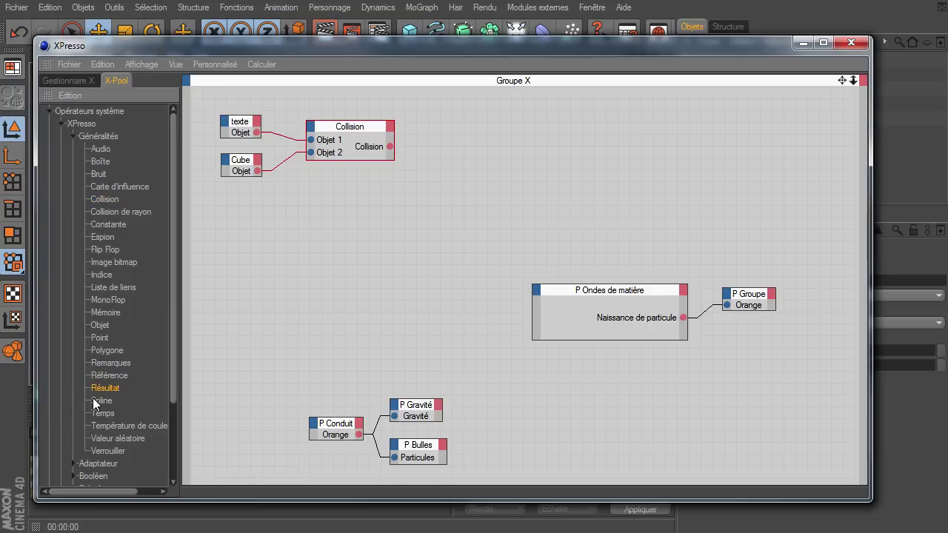
pyautogui.moveTo(537, 128)
pyautogui.mouseDown()
pyautogui.moveTo(556, 134)
pyautogui.moveTo(579, 167)
pyautogui.moveTo(613, 168)
pyautogui.mouseUp()
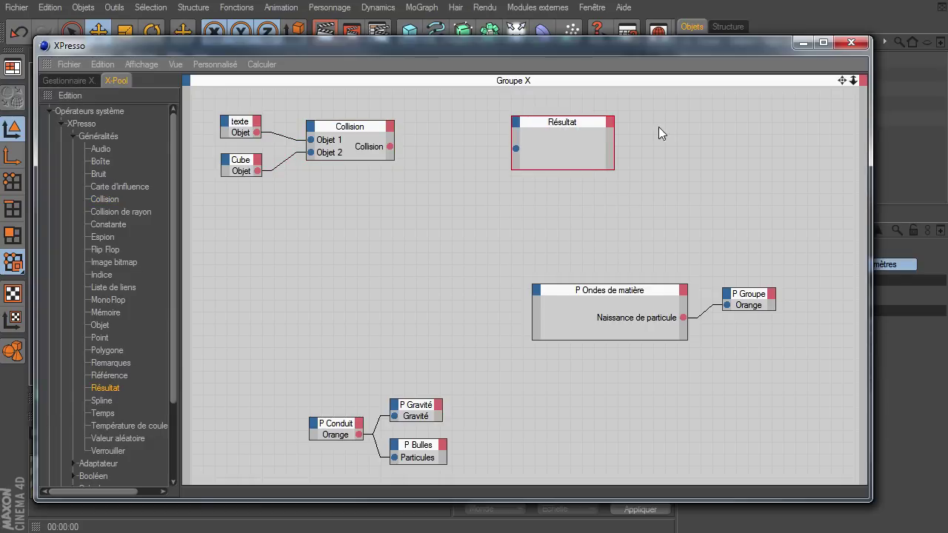
pyautogui.moveTo(572, 122)
pyautogui.mouseDown()
pyautogui.moveTo(534, 129)
pyautogui.moveTo(528, 117)
pyautogui.moveTo(525, 151)
pyautogui.mouseUp()
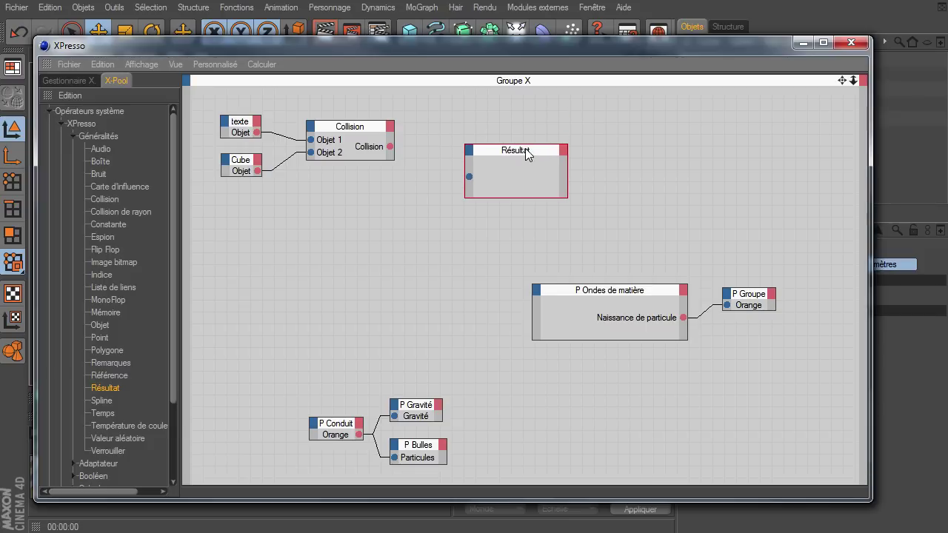
pyautogui.moveTo(390, 146); pyautogui.dragTo(469, 177)
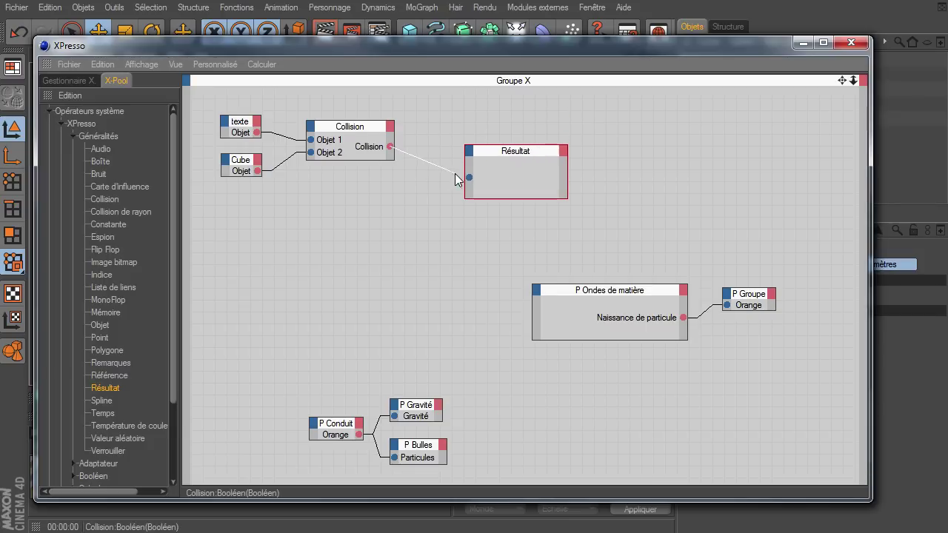
pyautogui.moveTo(539, 48)
pyautogui.mouseDown()
pyautogui.moveTo(553, 80)
pyautogui.moveTo(563, 267)
pyautogui.mouseUp()
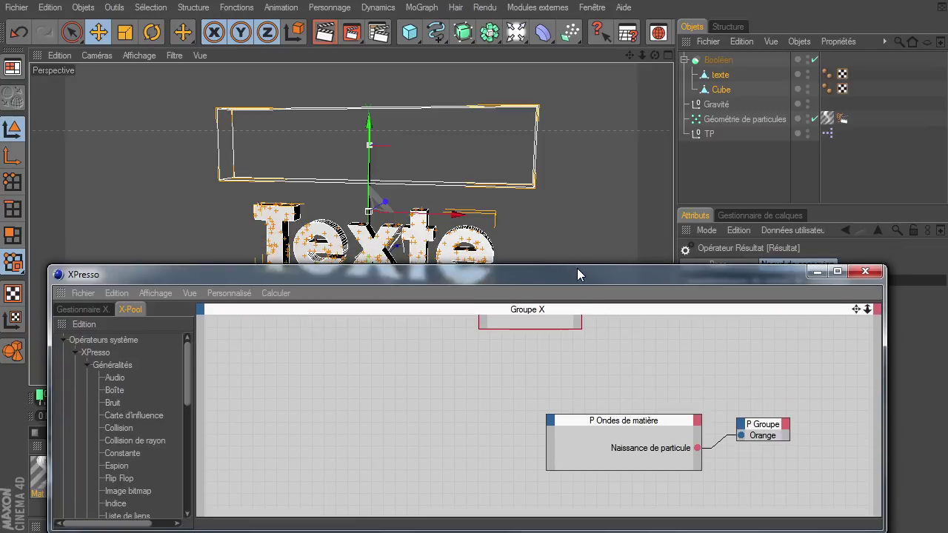
pyautogui.moveTo(853, 307); pyautogui.dragTo(703, 367)
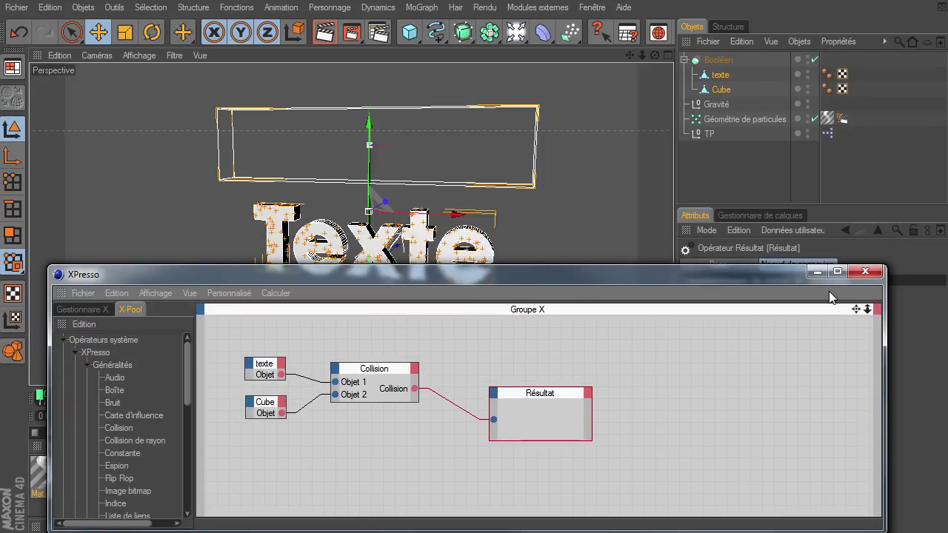
pyautogui.moveTo(761, 275); pyautogui.dragTo(805, 481)
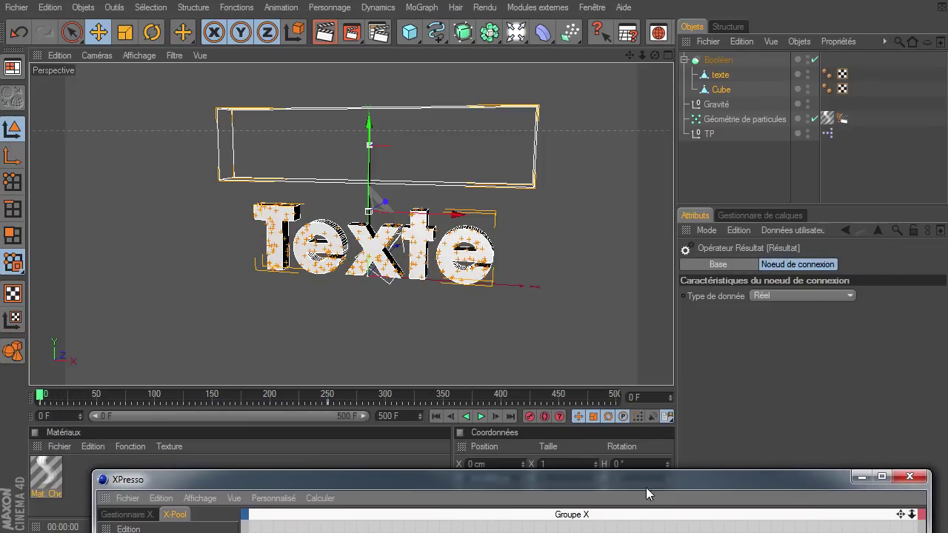
pyautogui.moveTo(652, 484)
pyautogui.mouseDown()
pyautogui.moveTo(618, 25)
pyautogui.moveTo(609, 56)
pyautogui.mouseUp()
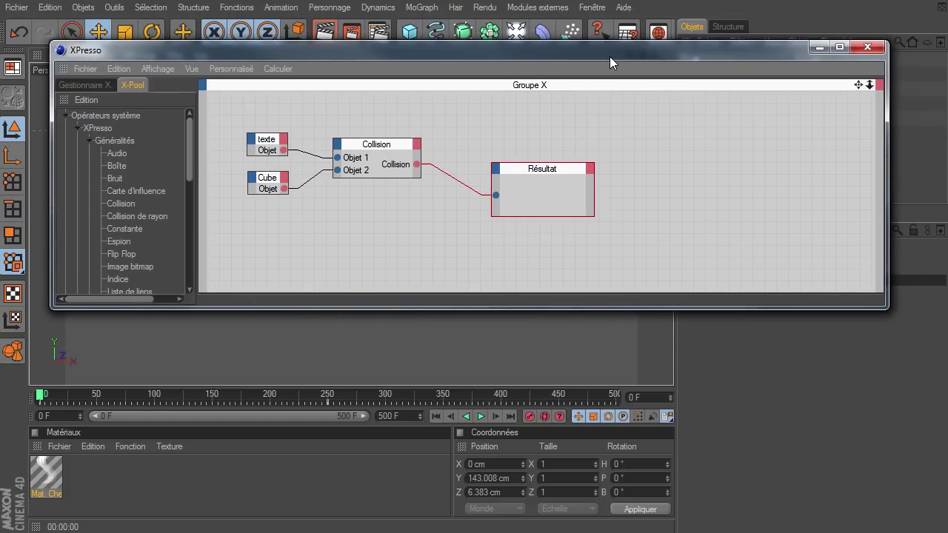
pyautogui.click(479, 418)
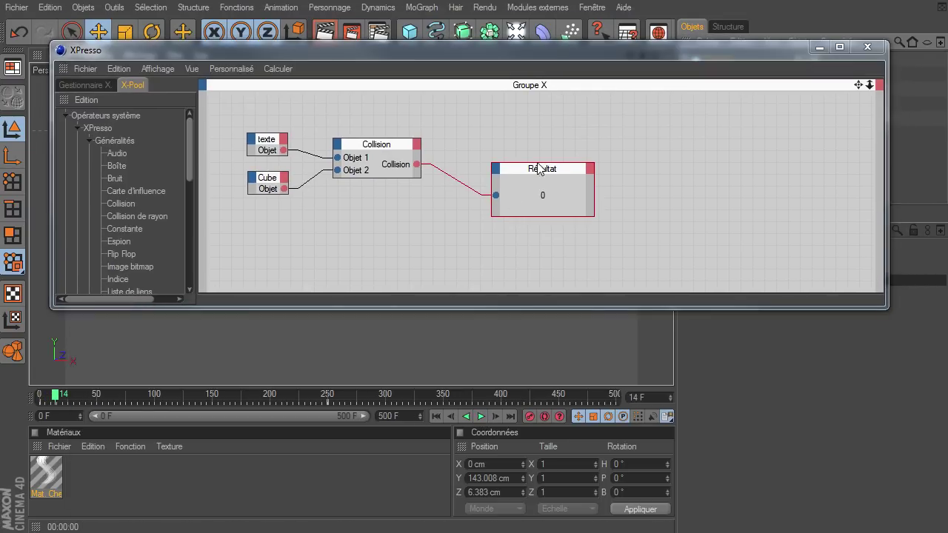
pyautogui.moveTo(523, 55); pyautogui.dragTo(652, 282)
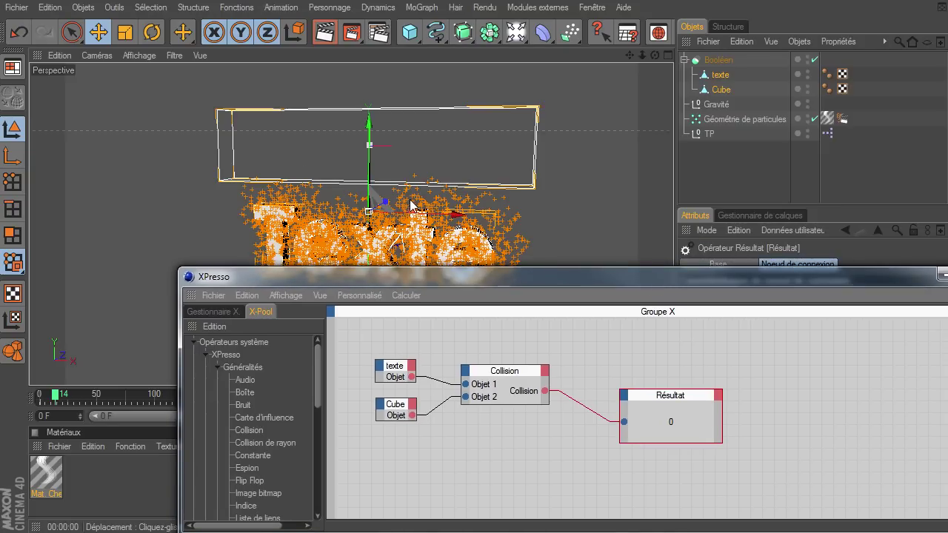
pyautogui.moveTo(330, 279)
pyautogui.mouseDown()
pyautogui.moveTo(692, 94)
pyautogui.moveTo(442, 64)
pyautogui.mouseUp()
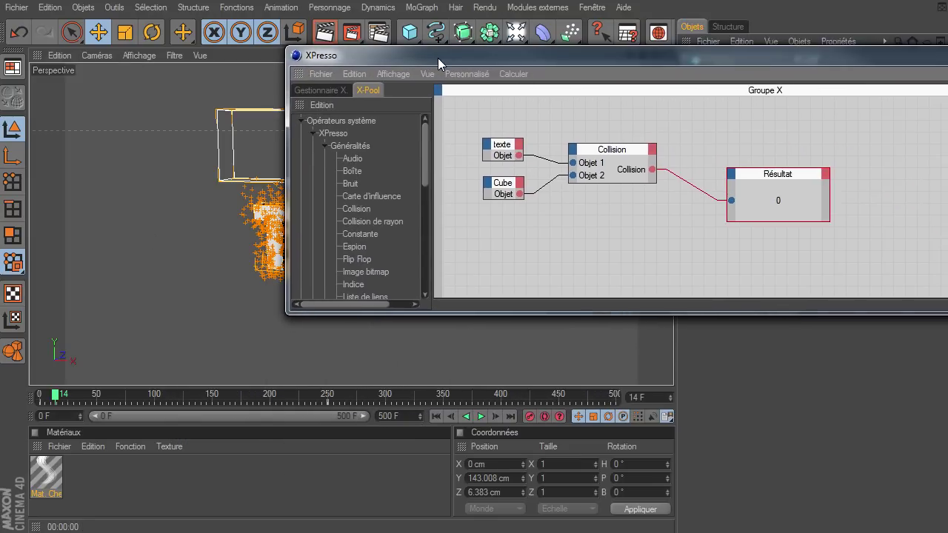
pyautogui.moveTo(289, 118); pyautogui.dragTo(474, 111)
pyautogui.moveTo(667, 307); pyautogui.dragTo(733, 292, button='middle')
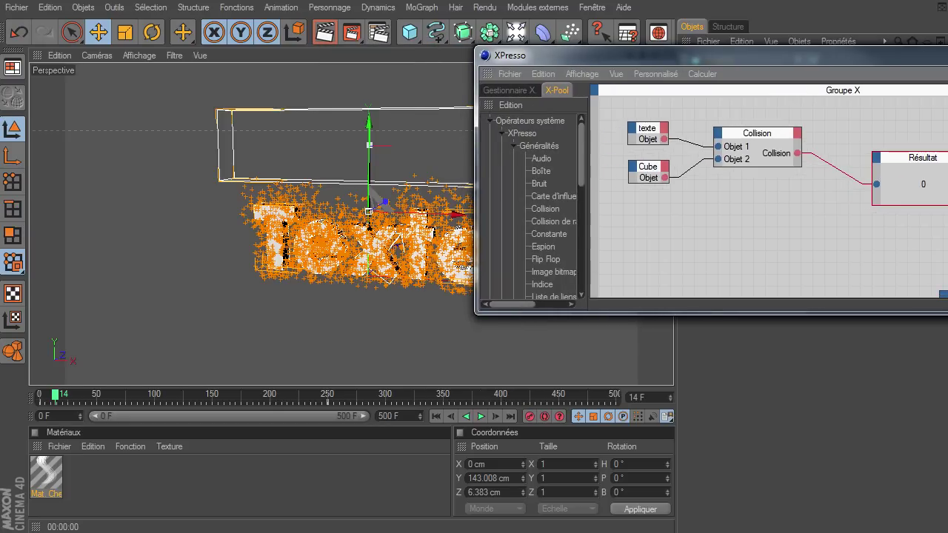
pyautogui.moveTo(563, 55); pyautogui.dragTo(506, 20)
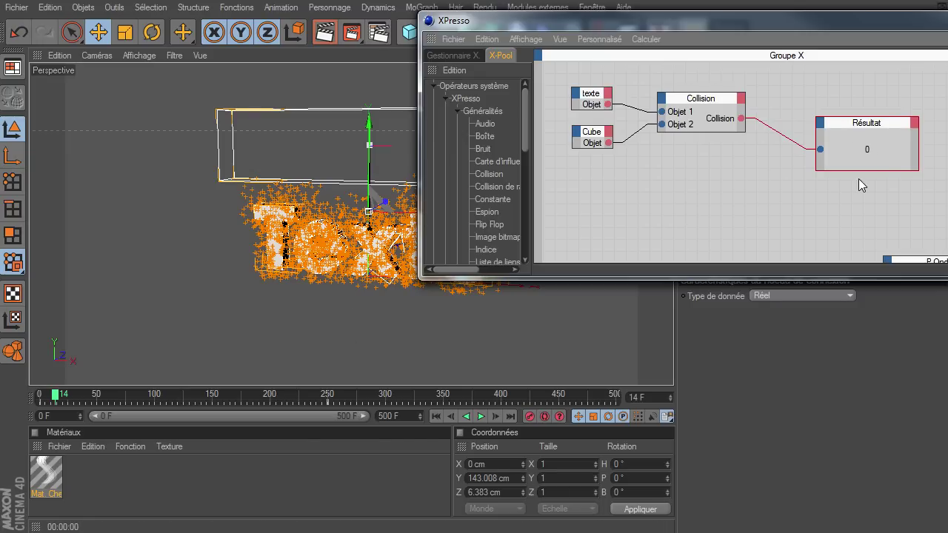
pyautogui.click(481, 417)
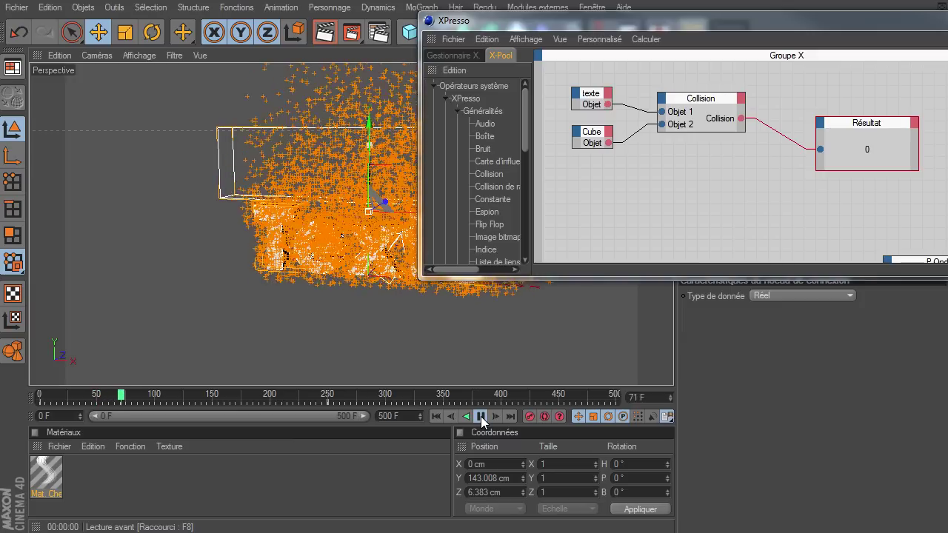
pyautogui.click(480, 416)
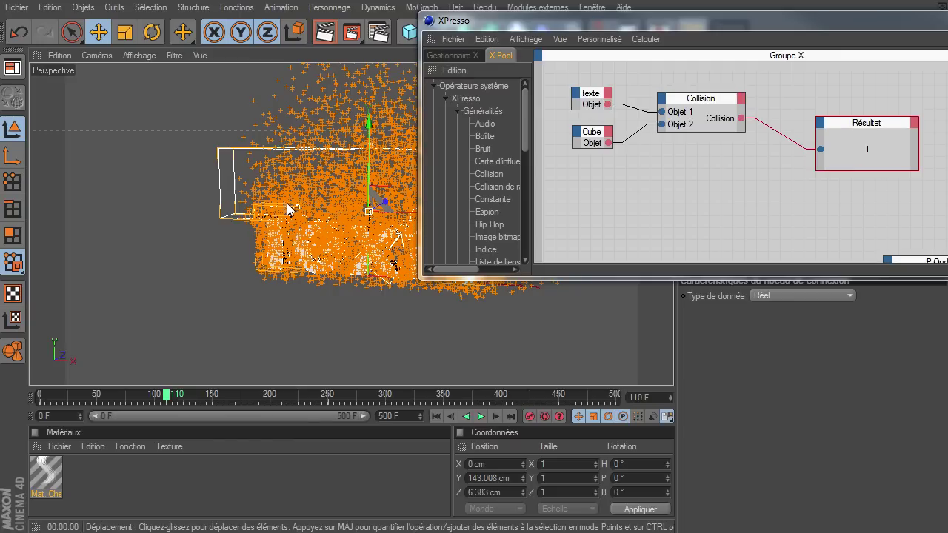
pyautogui.click(436, 416)
pyautogui.moveTo(743, 19)
pyautogui.mouseDown()
pyautogui.moveTo(284, 143)
pyautogui.moveTo(340, 41)
pyautogui.mouseUp()
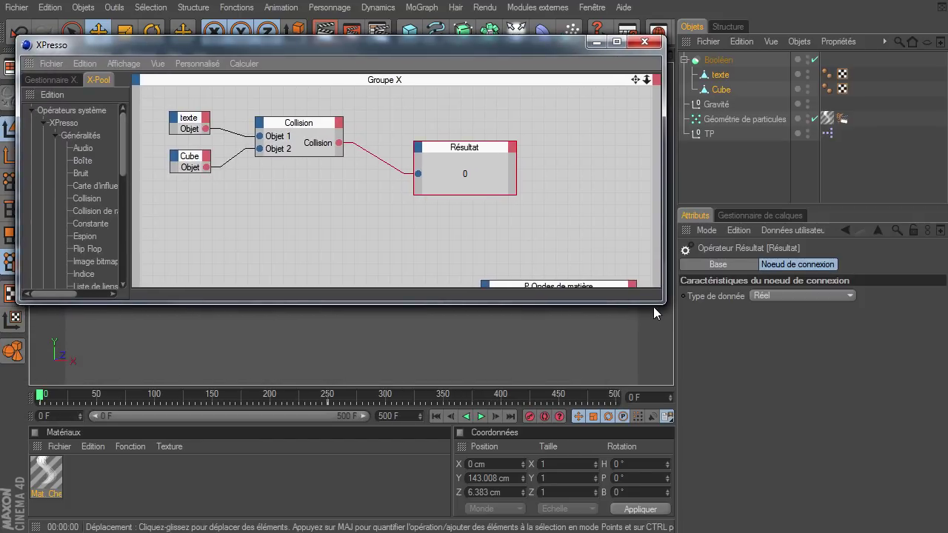
# Step: Enlarge the XPresso window and regroup the texte, Cube and Collision nodes at the top-left
pyautogui.moveTo(663, 303); pyautogui.dragTo(892, 502)
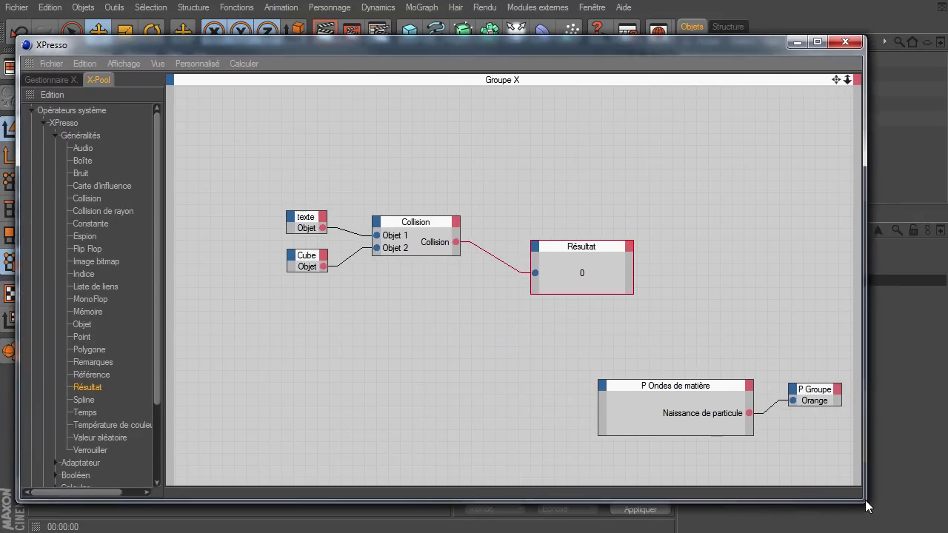
pyautogui.moveTo(862, 79); pyautogui.dragTo(701, 365)
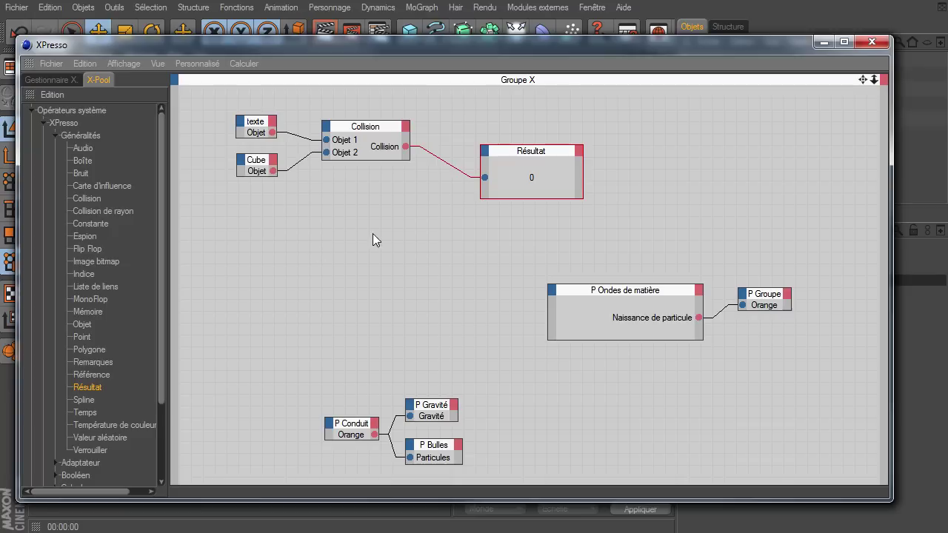
pyautogui.moveTo(220, 107); pyautogui.dragTo(296, 198)
pyautogui.moveTo(252, 127); pyautogui.dragTo(220, 122)
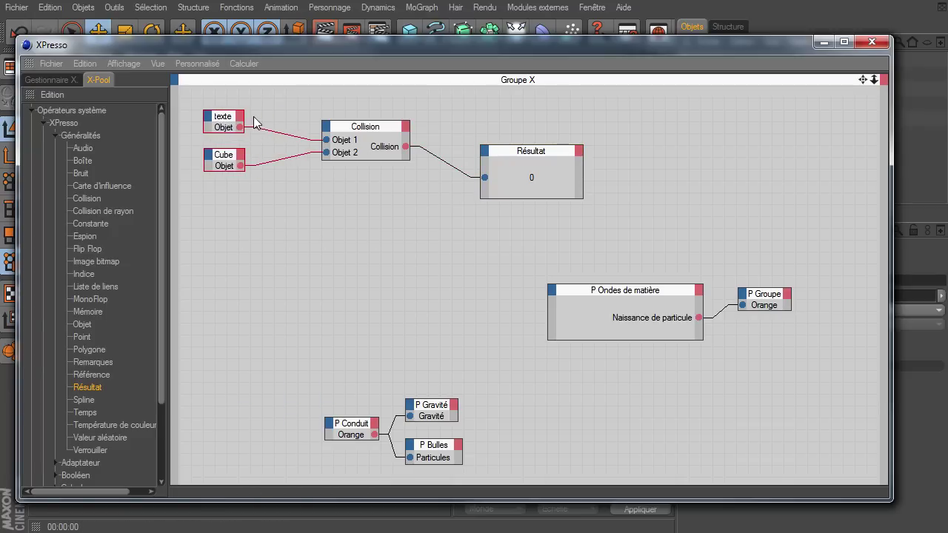
pyautogui.moveTo(361, 125); pyautogui.dragTo(308, 123)
# Step: Add an Activer input port to the P Ondes de matière node
pyautogui.click(639, 297)
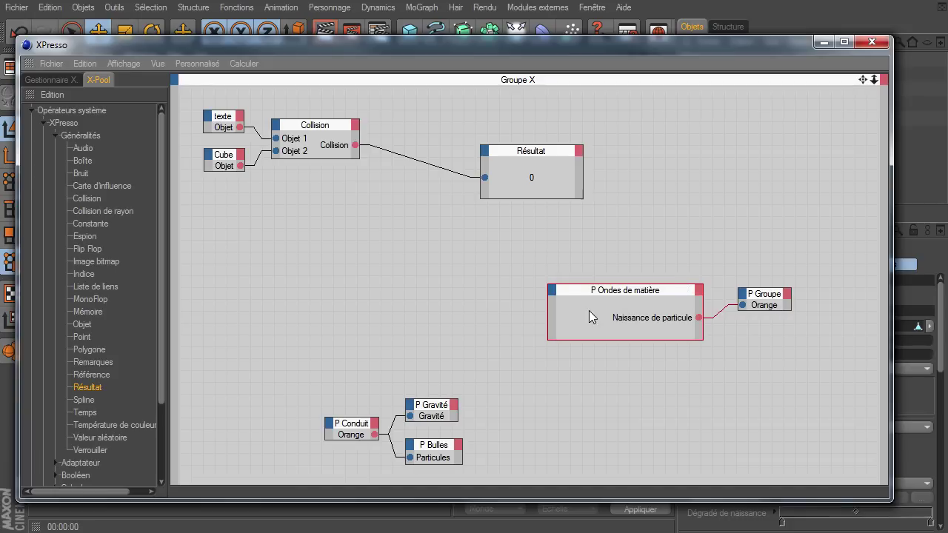
pyautogui.click(551, 291)
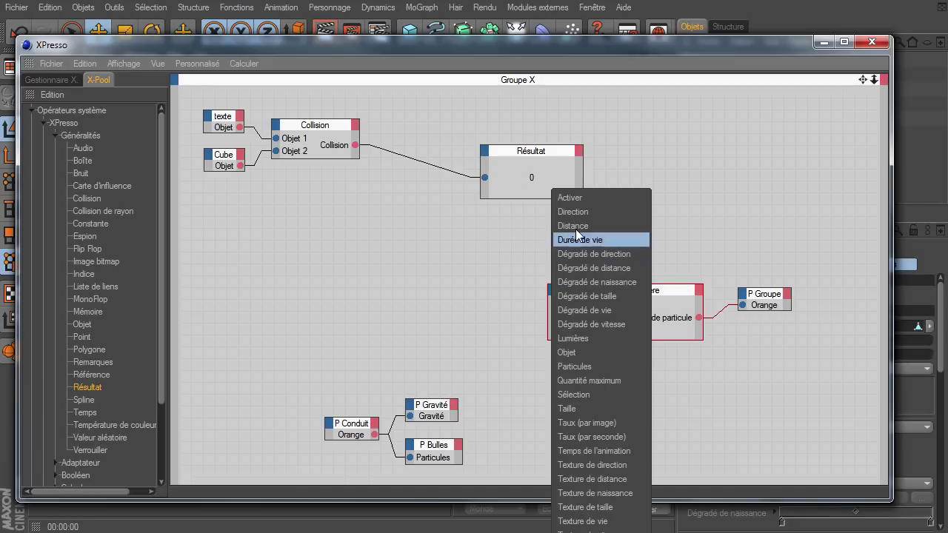
pyautogui.click(586, 197)
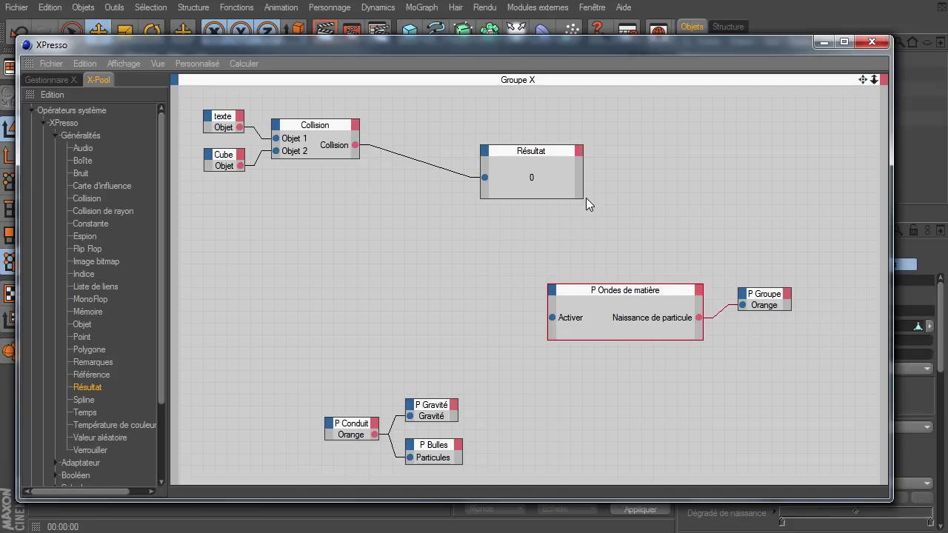
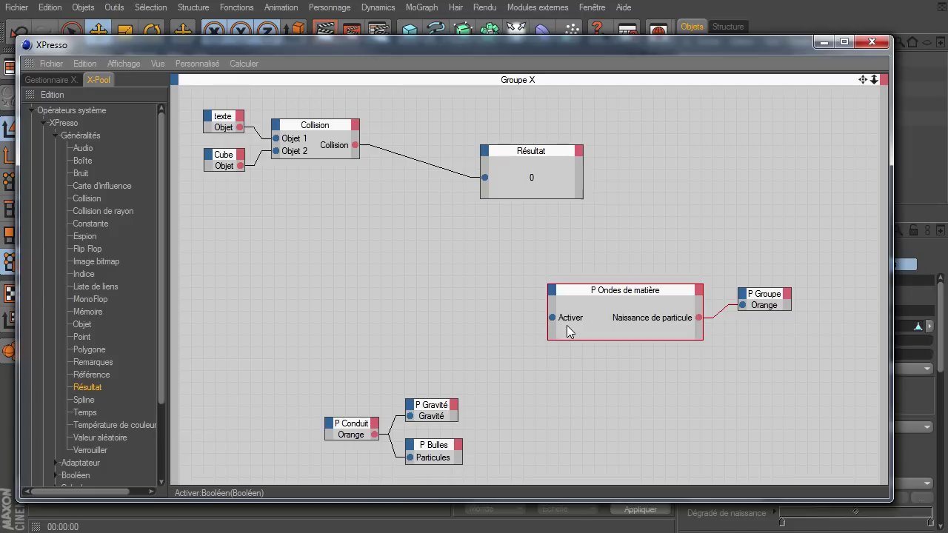
# Step: Wire Collision's output to P Ondes de matière's Activer input and reconnect it to Résultat
pyautogui.moveTo(520, 149); pyautogui.dragTo(520, 99)
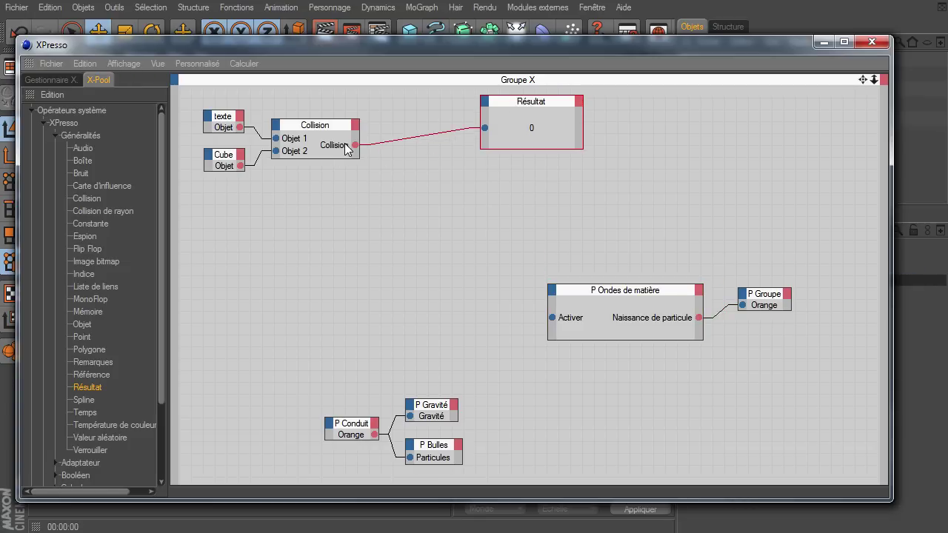
pyautogui.moveTo(355, 145)
pyautogui.mouseDown()
pyautogui.moveTo(517, 298)
pyautogui.moveTo(551, 318)
pyautogui.mouseUp()
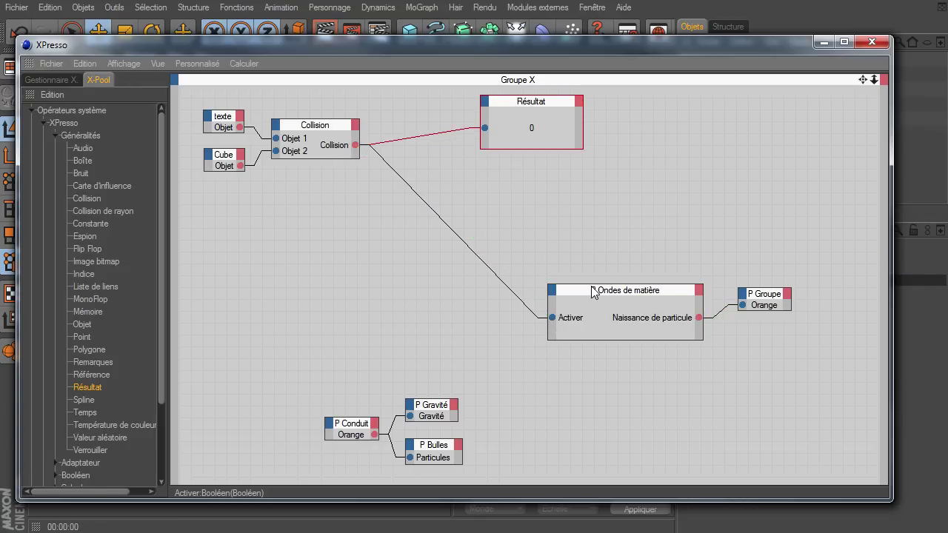
pyautogui.moveTo(648, 322); pyautogui.dragTo(548, 211)
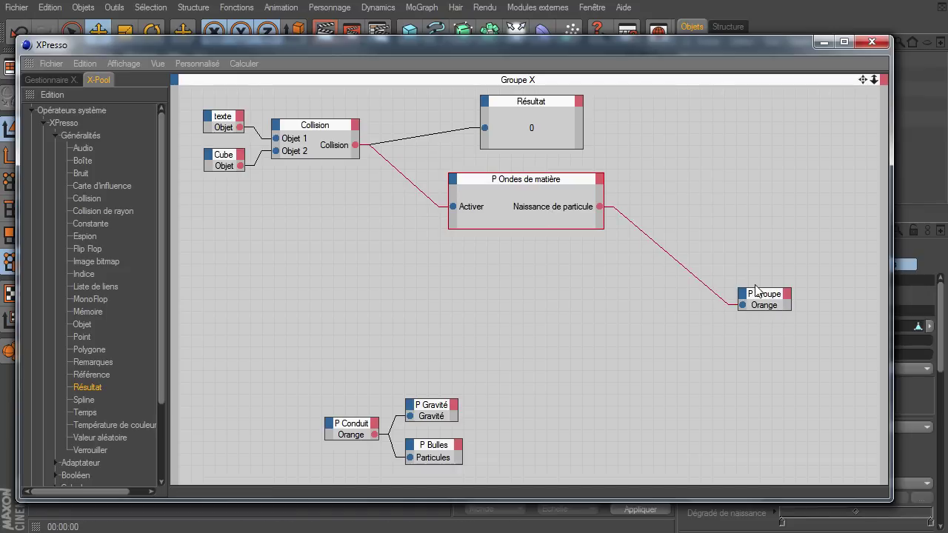
pyautogui.moveTo(761, 300); pyautogui.dragTo(676, 222)
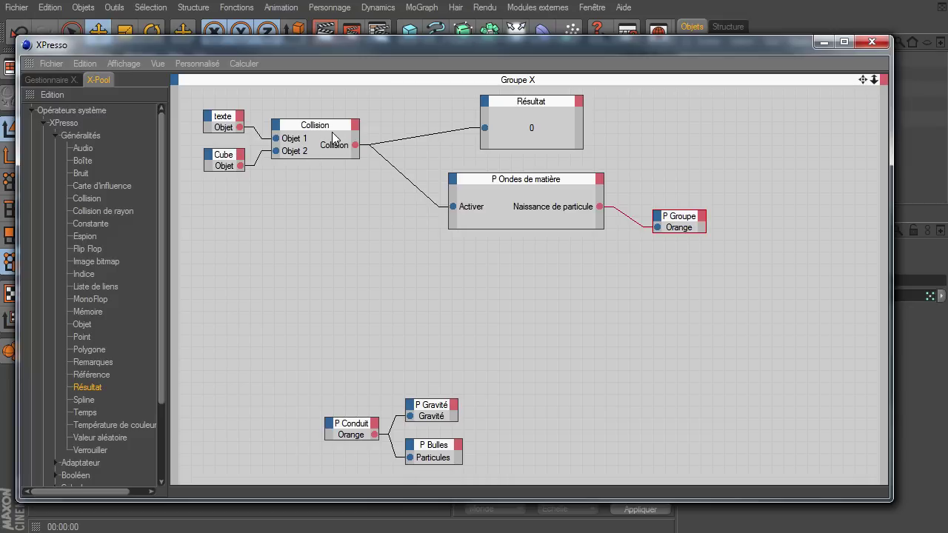
pyautogui.moveTo(355, 145); pyautogui.dragTo(485, 128)
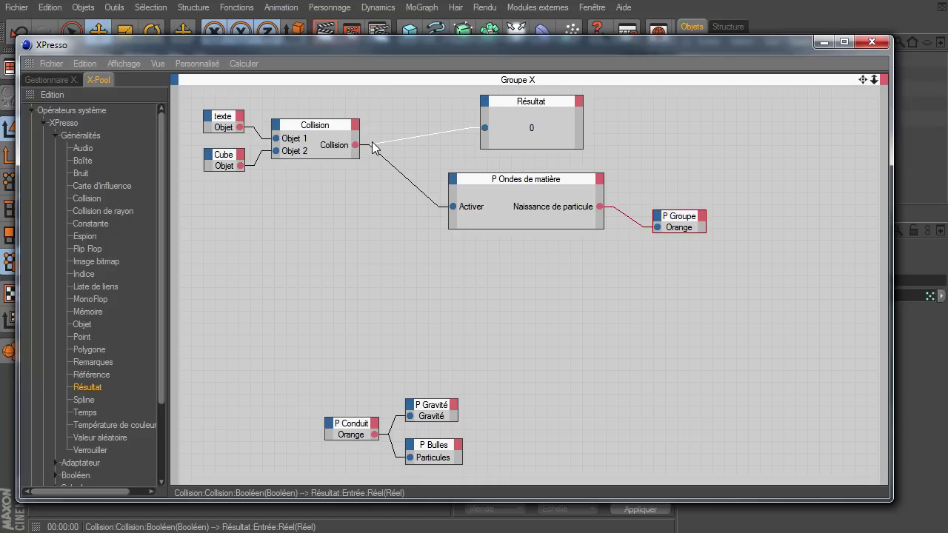
# Step: Pack Résultat, P Ondes de matière, P Groupe, P Conduit, P Gravité and P Bulles compactly together
pyautogui.moveTo(541, 108); pyautogui.dragTo(481, 104)
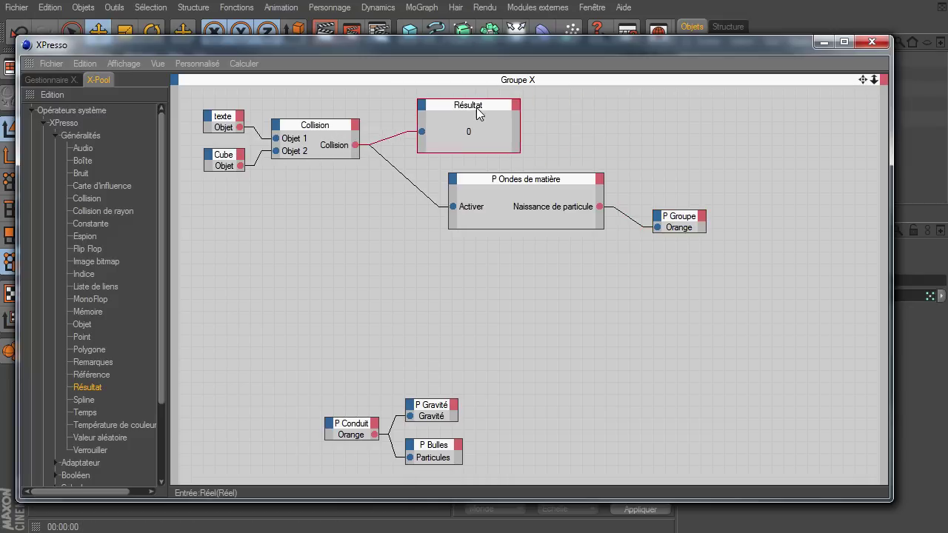
pyautogui.moveTo(468, 147)
pyautogui.mouseDown()
pyautogui.moveTo(470, 123)
pyautogui.moveTo(460, 116)
pyautogui.mouseUp()
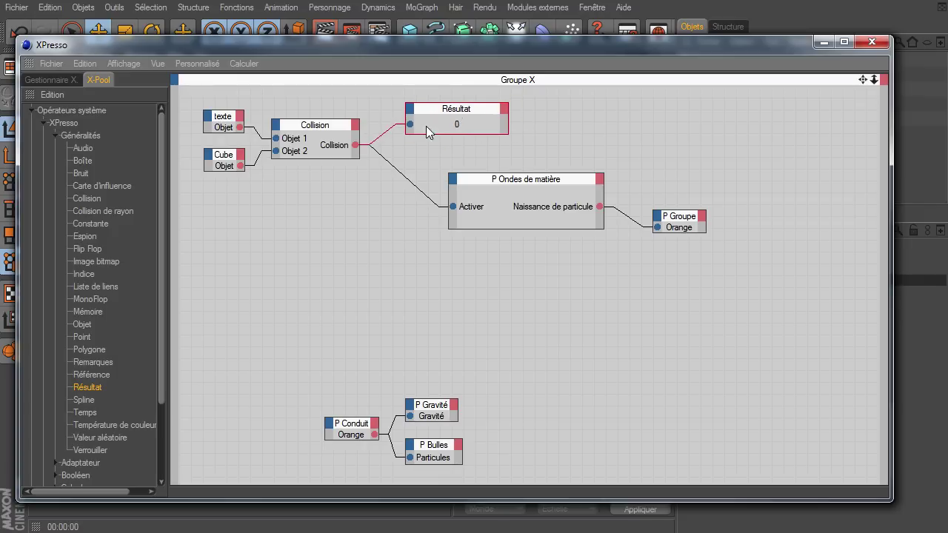
pyautogui.moveTo(498, 187); pyautogui.dragTo(453, 158)
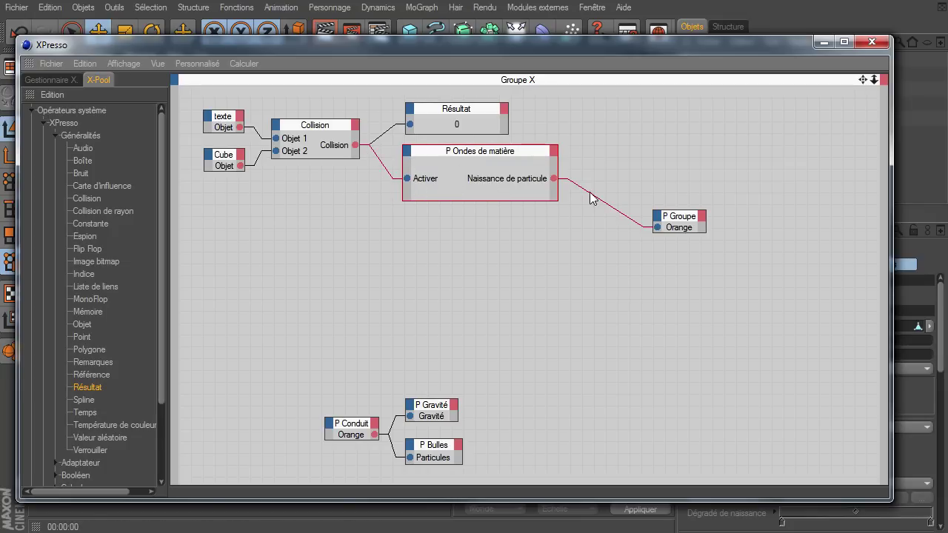
pyautogui.moveTo(675, 220)
pyautogui.mouseDown()
pyautogui.moveTo(652, 194)
pyautogui.moveTo(633, 197)
pyautogui.mouseUp()
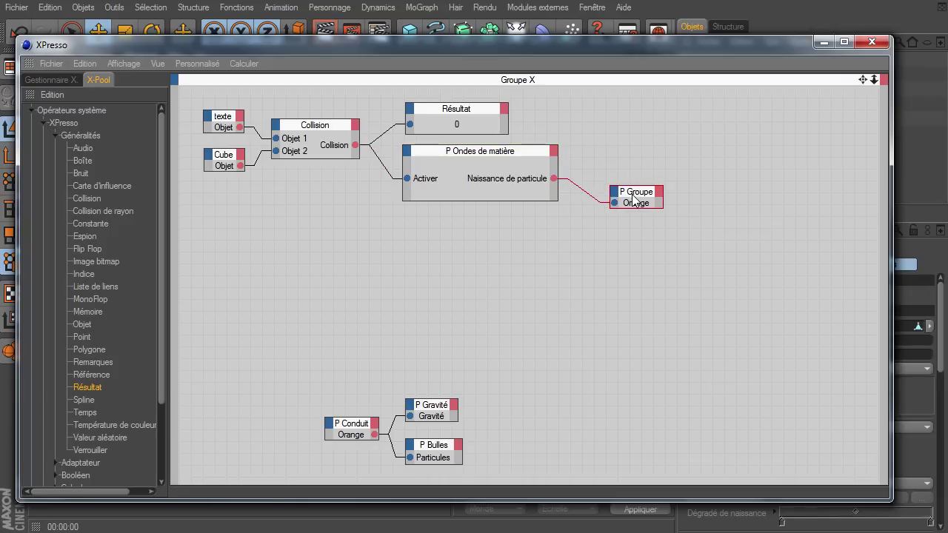
pyautogui.moveTo(278, 363); pyautogui.dragTo(475, 476)
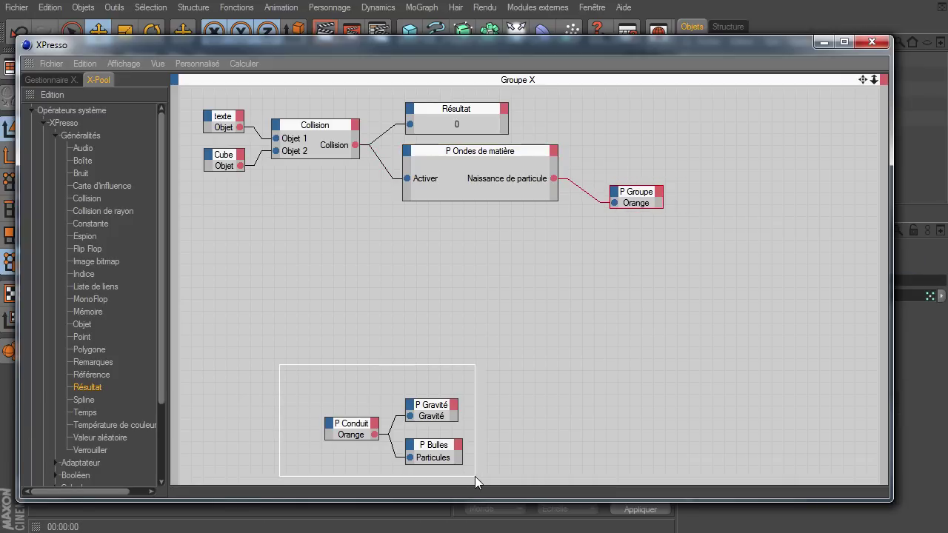
pyautogui.moveTo(427, 411); pyautogui.dragTo(305, 391)
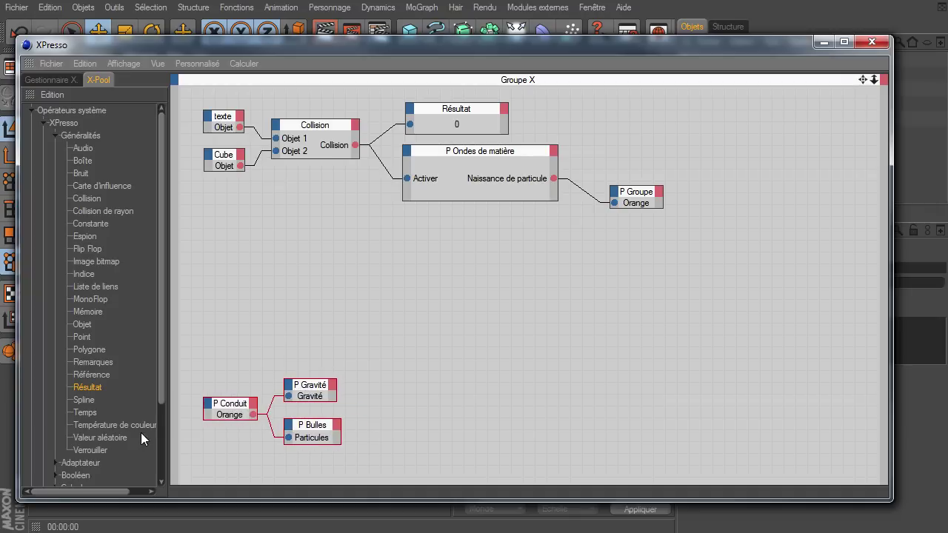
pyautogui.click(326, 393)
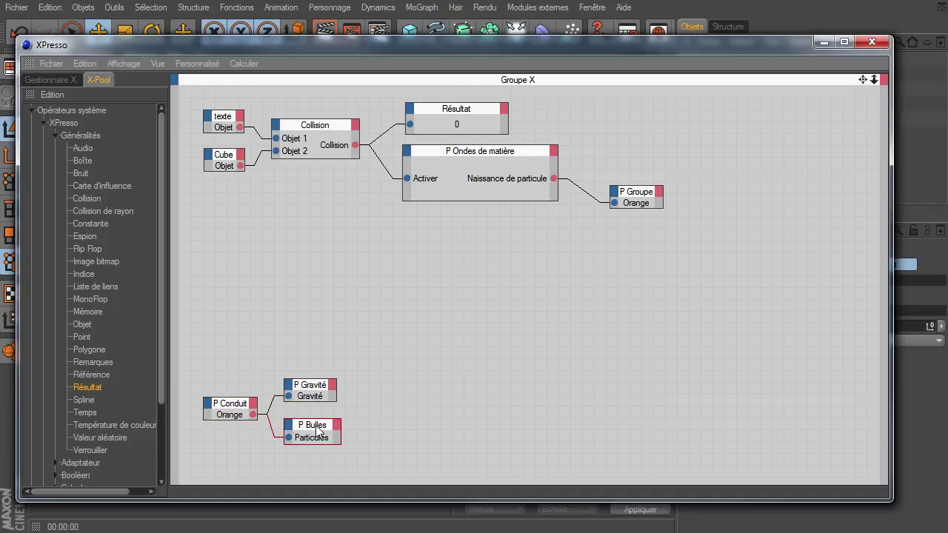
pyautogui.click(312, 431)
pyautogui.click(577, 181)
# Step: Close XPresso and play the animation from frame 0, pausing at frame 368
pyautogui.click(824, 42)
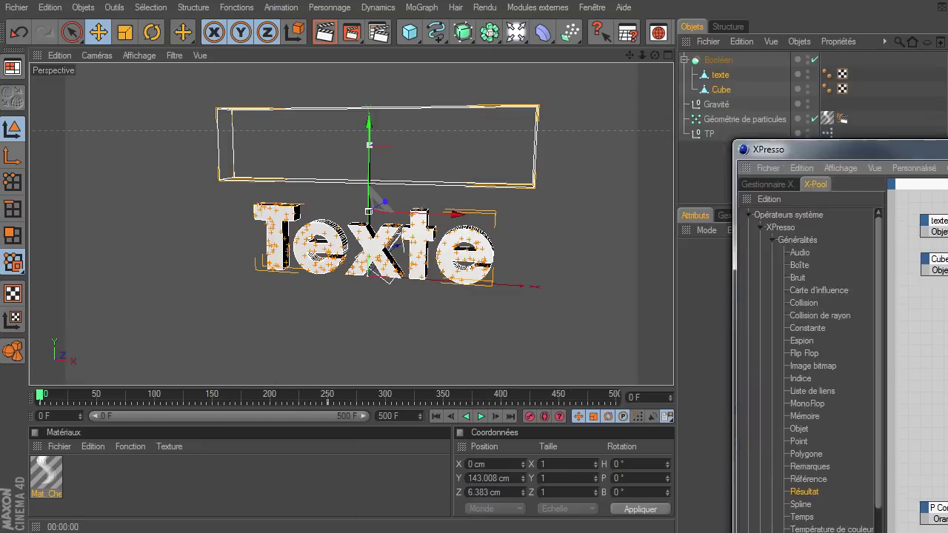
pyautogui.click(481, 417)
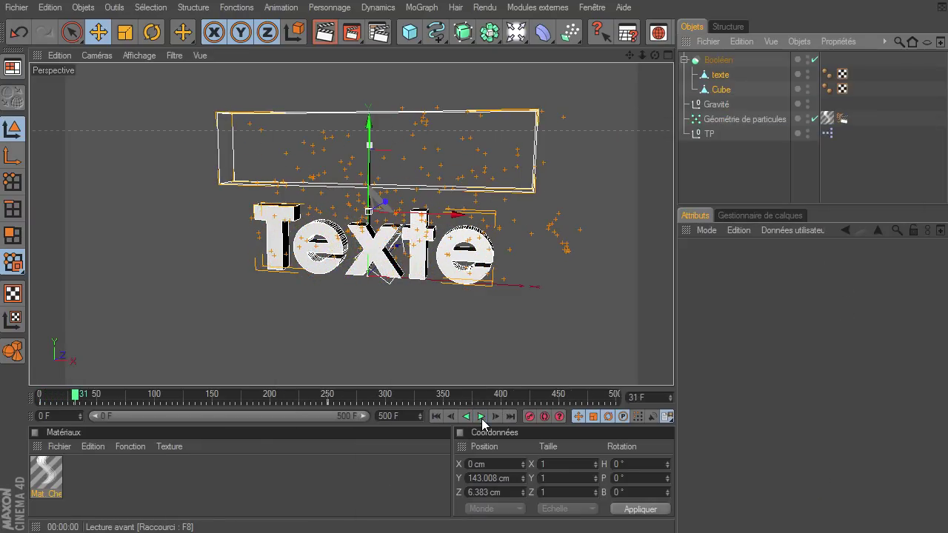
pyautogui.click(437, 417)
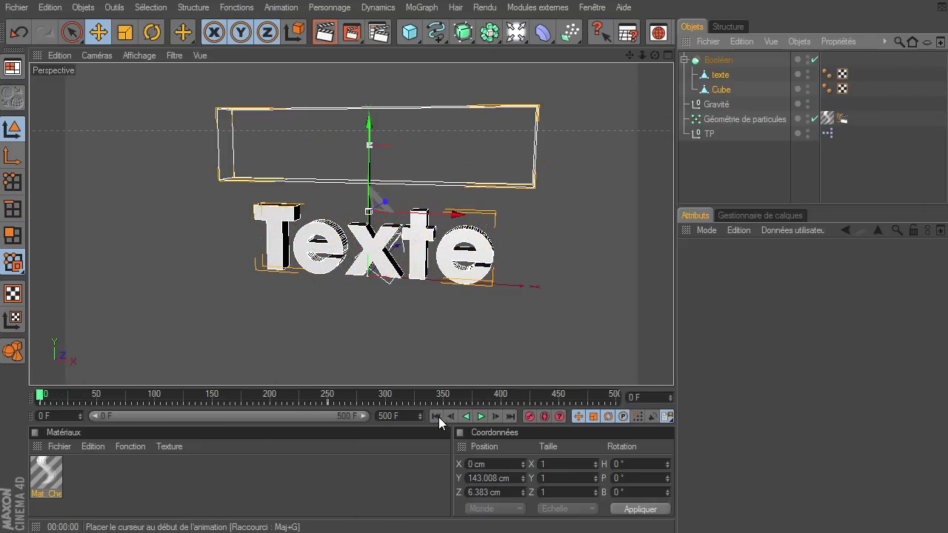
pyautogui.click(481, 416)
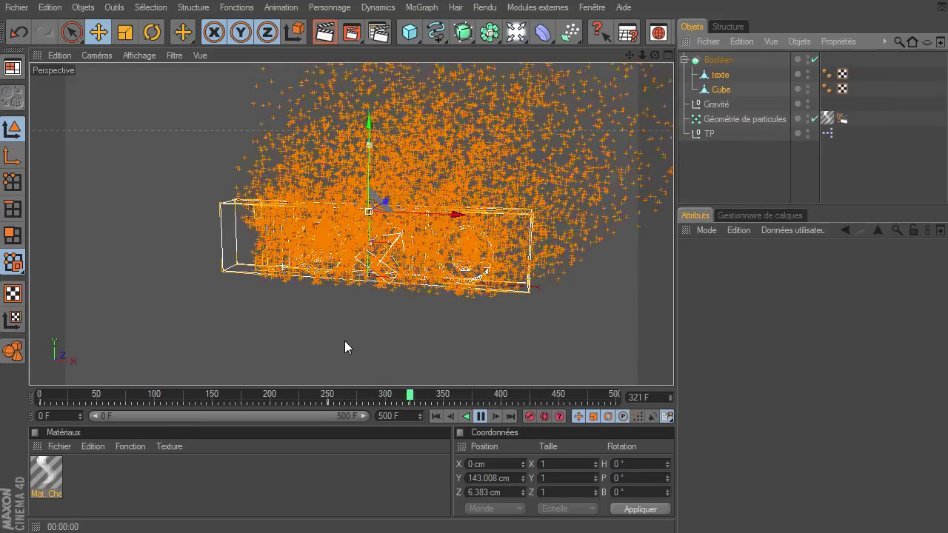
pyautogui.click(480, 416)
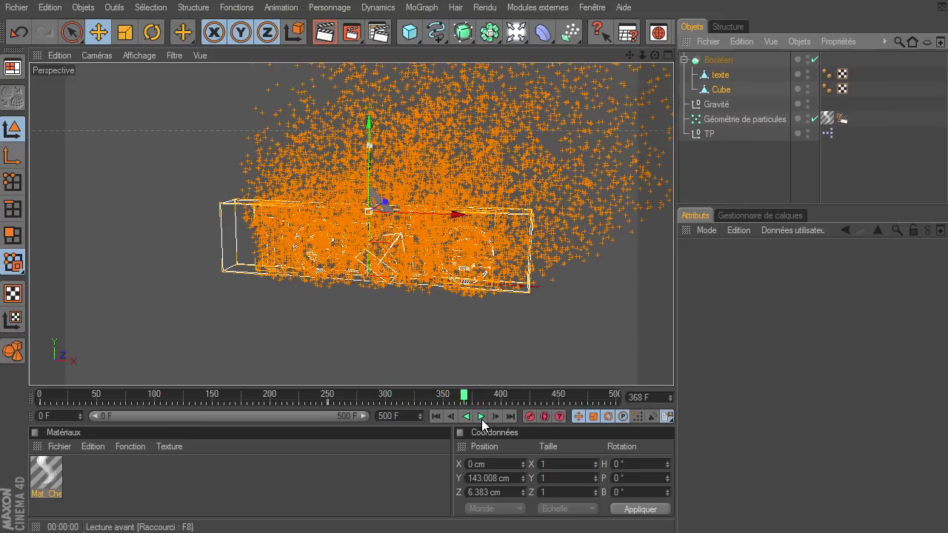
# Step: Render the view, scrub the timeline to frame 248, and bring the XPresso editor back
pyautogui.click(324, 32)
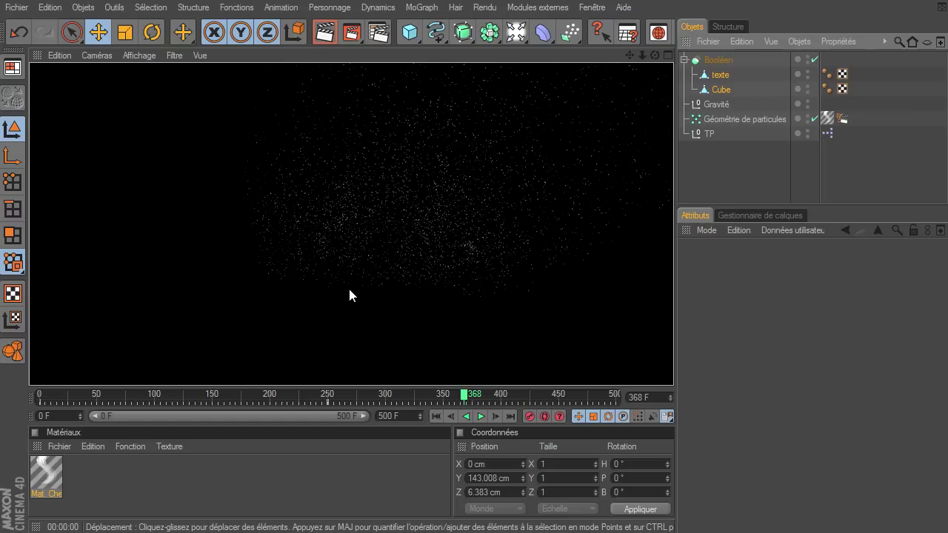
pyautogui.click(326, 396)
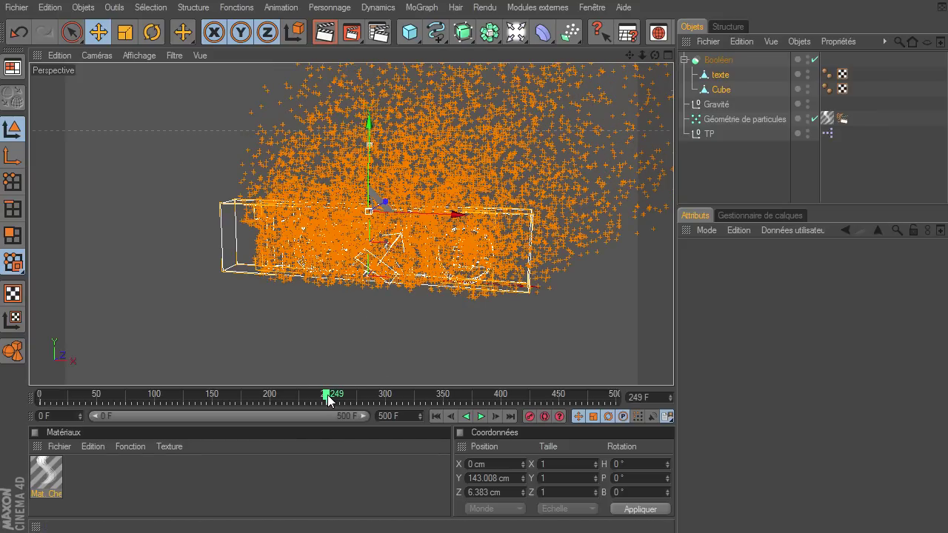
pyautogui.moveTo(328, 395); pyautogui.dragTo(325, 395)
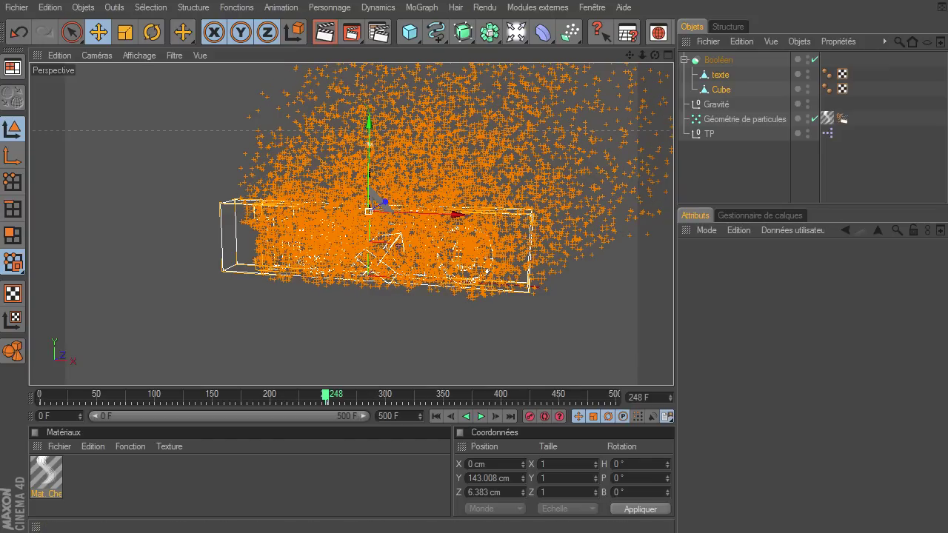
pyautogui.moveTo(466, 137); pyautogui.dragTo(137, 49)
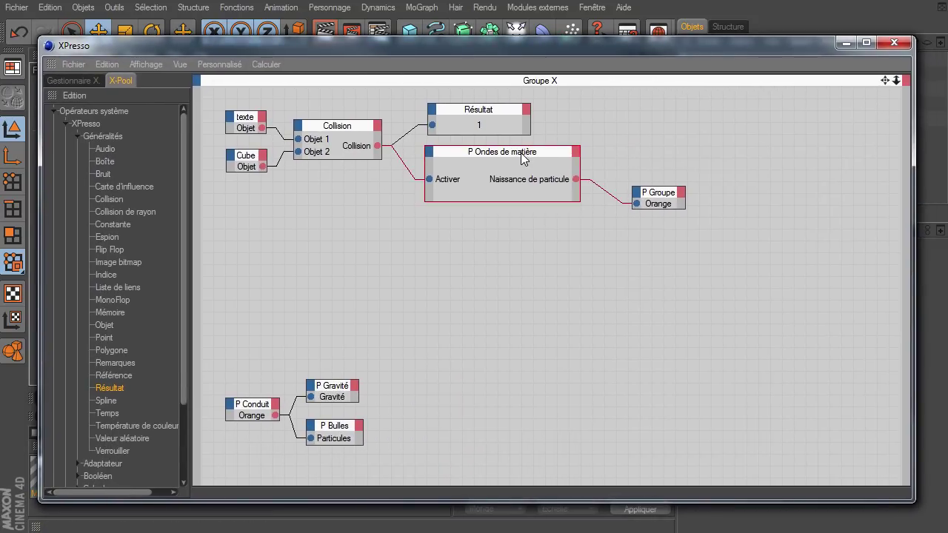
# Step: Add a Temps node with a second Résultat node beside it to display its value
pyautogui.moveTo(522, 151); pyautogui.dragTo(520, 163)
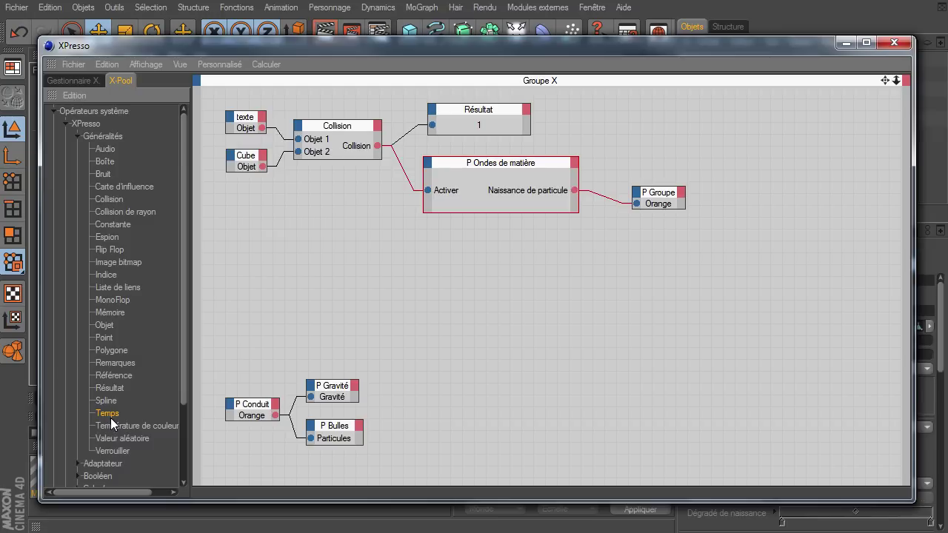
pyautogui.moveTo(272, 248); pyautogui.dragTo(275, 245)
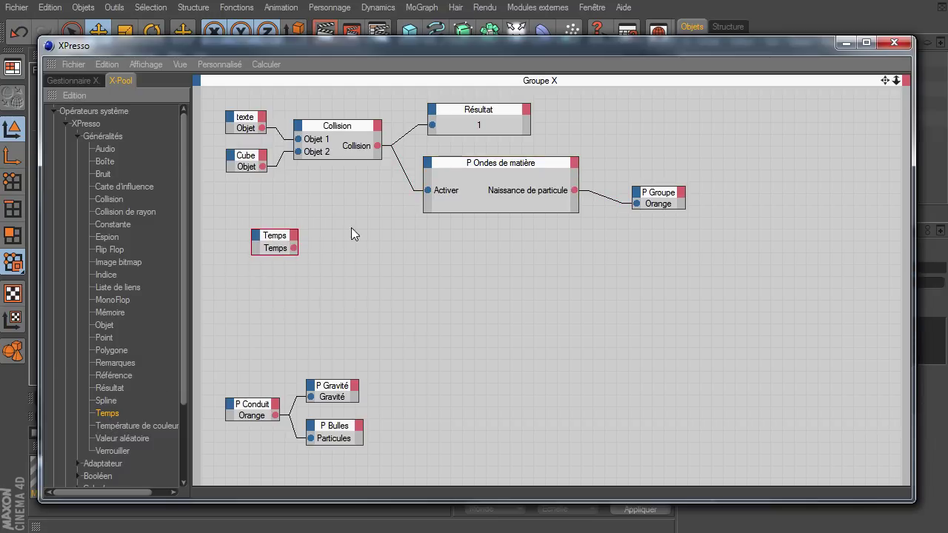
pyautogui.moveTo(109, 388)
pyautogui.mouseDown()
pyautogui.moveTo(380, 247)
pyautogui.moveTo(293, 248)
pyautogui.mouseUp()
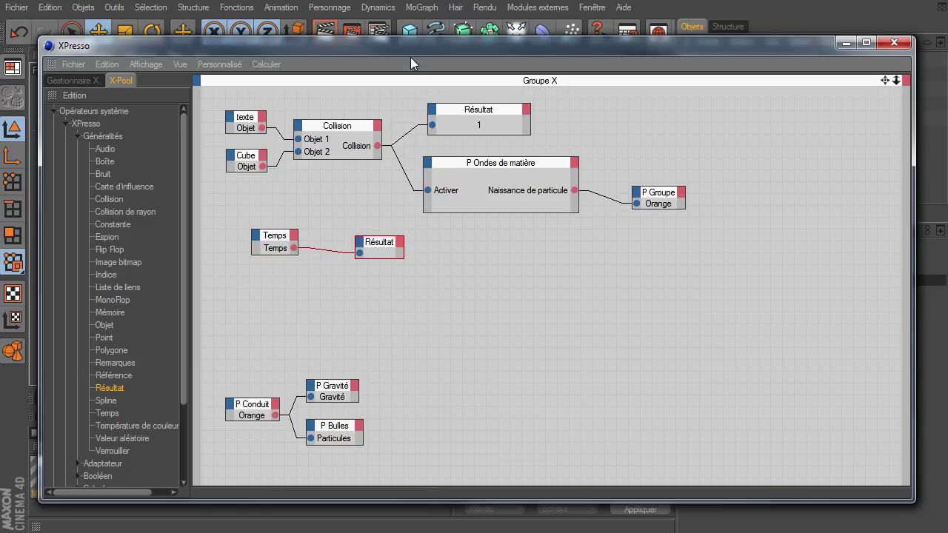
pyautogui.moveTo(411, 49); pyautogui.dragTo(724, 23)
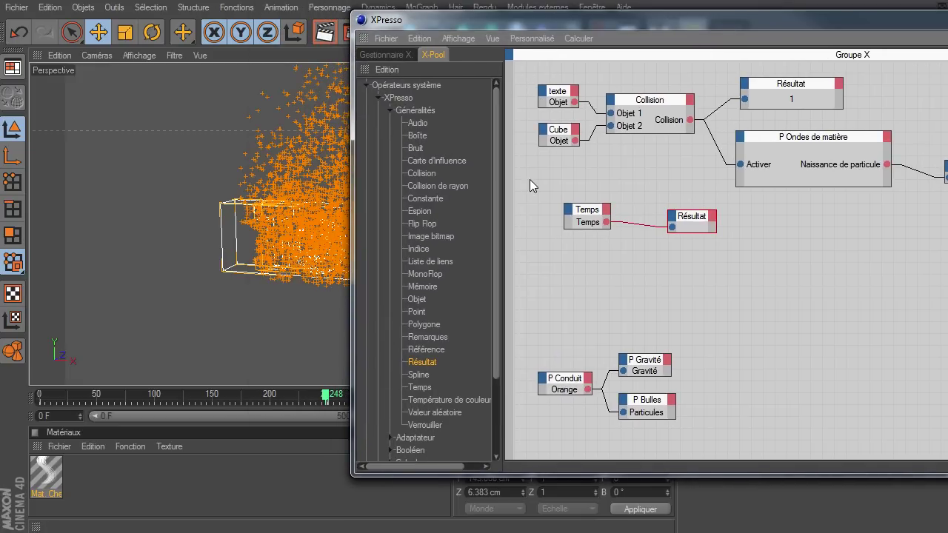
# Step: Rewind to frame 0, play, then step to frame 50 where the Temps Résultat reads 2
pyautogui.moveTo(610, 20)
pyautogui.mouseDown()
pyautogui.moveTo(867, 274)
pyautogui.moveTo(519, 26)
pyautogui.mouseUp()
pyautogui.click(436, 419)
pyautogui.moveTo(705, 480); pyautogui.dragTo(666, 329)
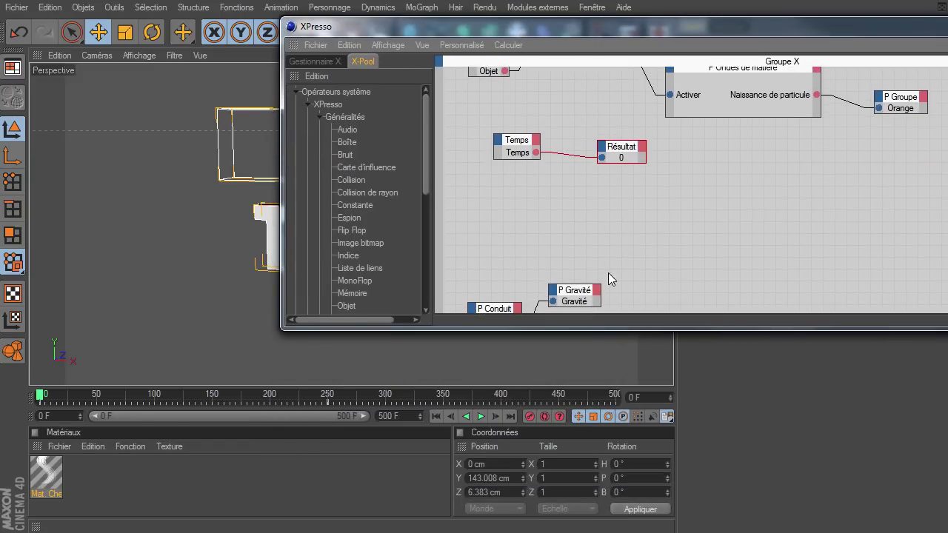
pyautogui.click(480, 417)
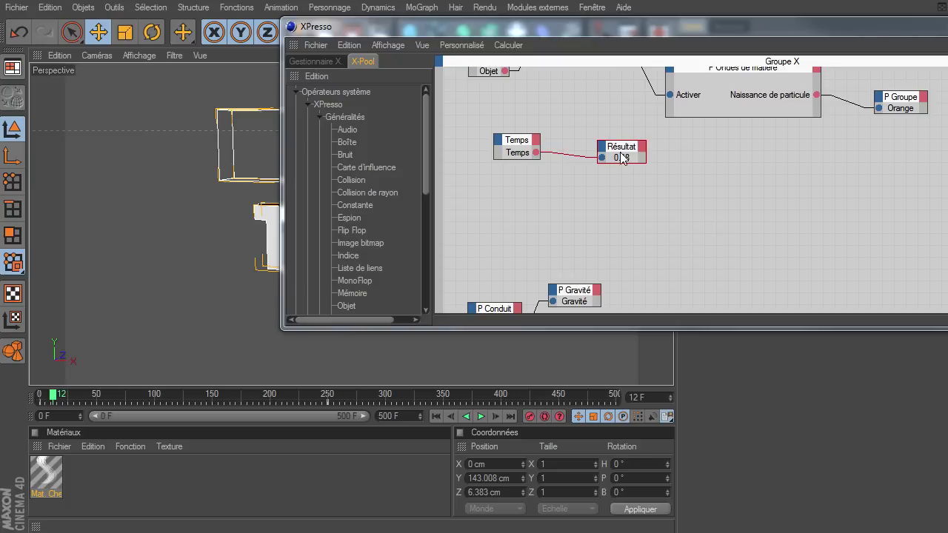
pyautogui.click(481, 416)
pyautogui.click(480, 416)
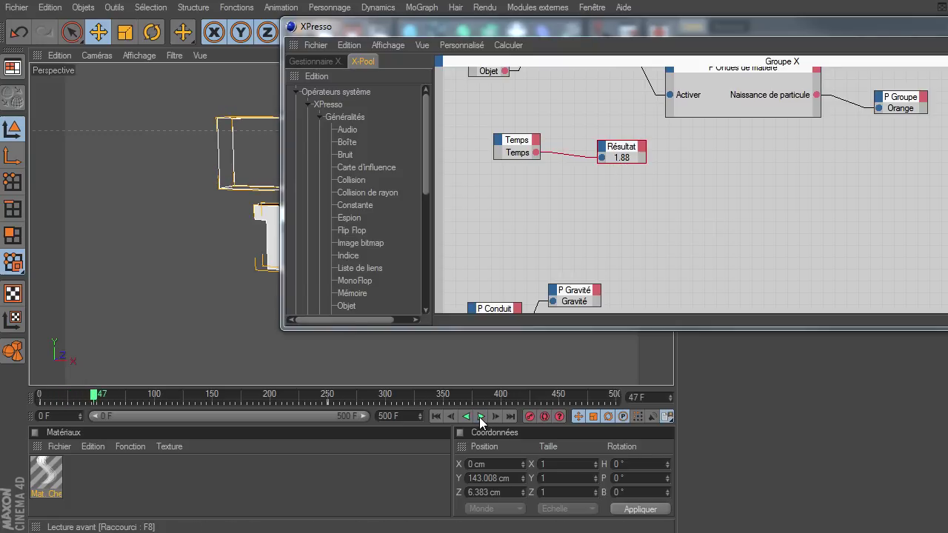
pyautogui.click(494, 416)
pyautogui.click(494, 416)
pyautogui.click(494, 416)
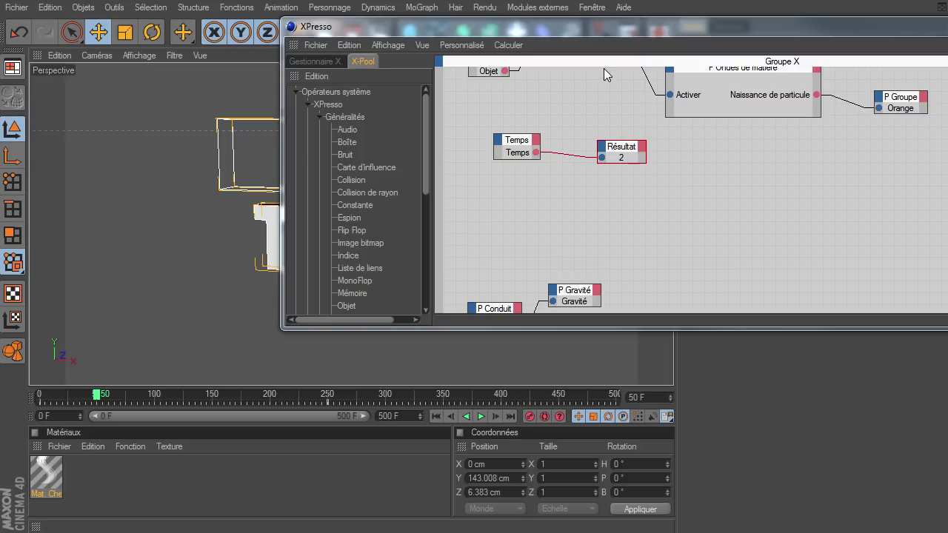
pyautogui.moveTo(690, 28)
pyautogui.mouseDown()
pyautogui.moveTo(413, 36)
pyautogui.moveTo(427, 29)
pyautogui.mouseUp()
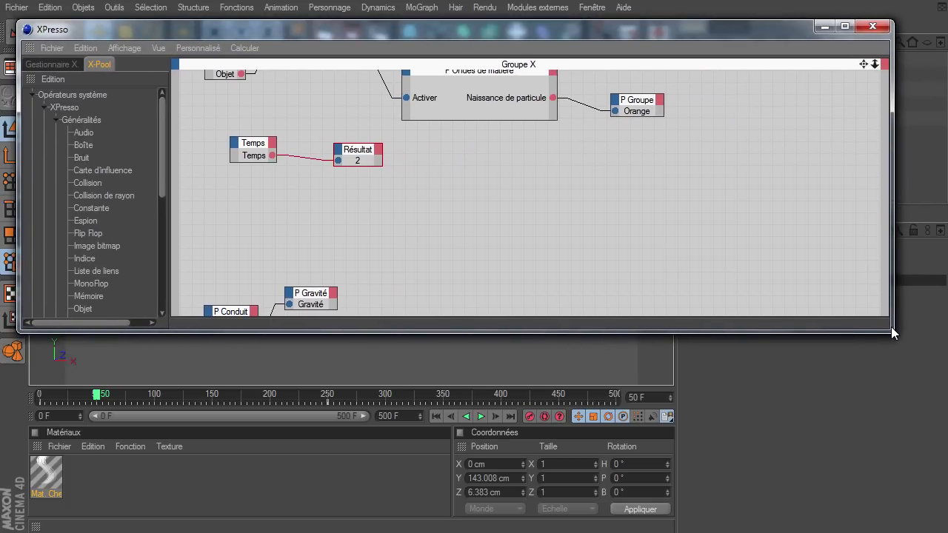
# Step: Enlarge the XPresso window and switch X-Pool from Généralités to the Logique operators
pyautogui.moveTo(892, 333); pyautogui.dragTo(902, 483)
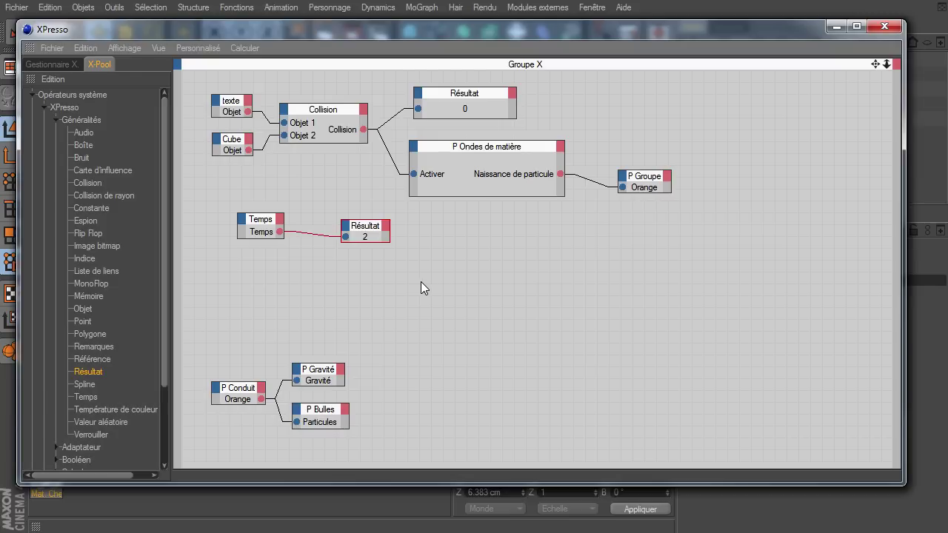
pyautogui.click(55, 120)
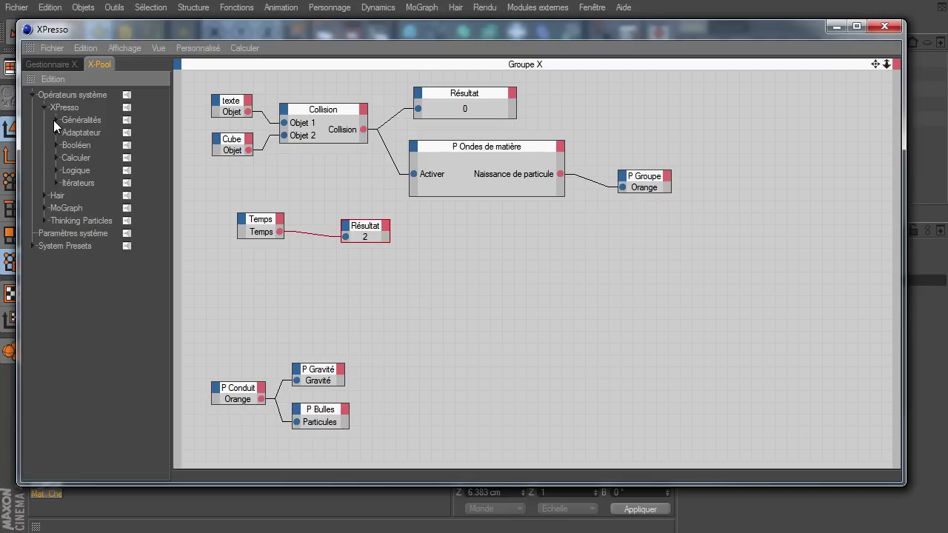
pyautogui.click(56, 170)
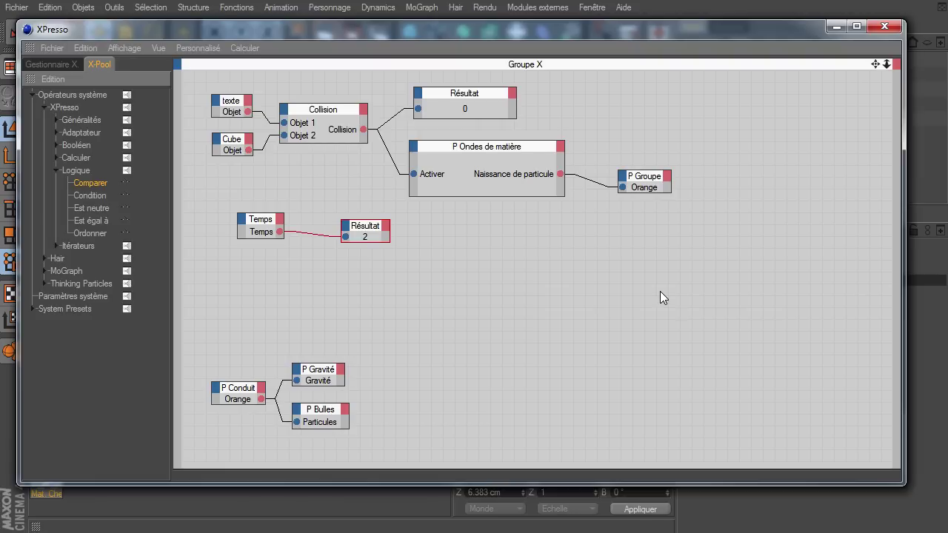
# Step: Place a Comparer node below Temps, align the time nodes, and narrow the window to show Attributes
pyautogui.moveTo(100, 187)
pyautogui.mouseDown()
pyautogui.moveTo(382, 300)
pyautogui.moveTo(383, 281)
pyautogui.moveTo(355, 273)
pyautogui.mouseUp()
pyautogui.moveTo(265, 226); pyautogui.dragTo(228, 230)
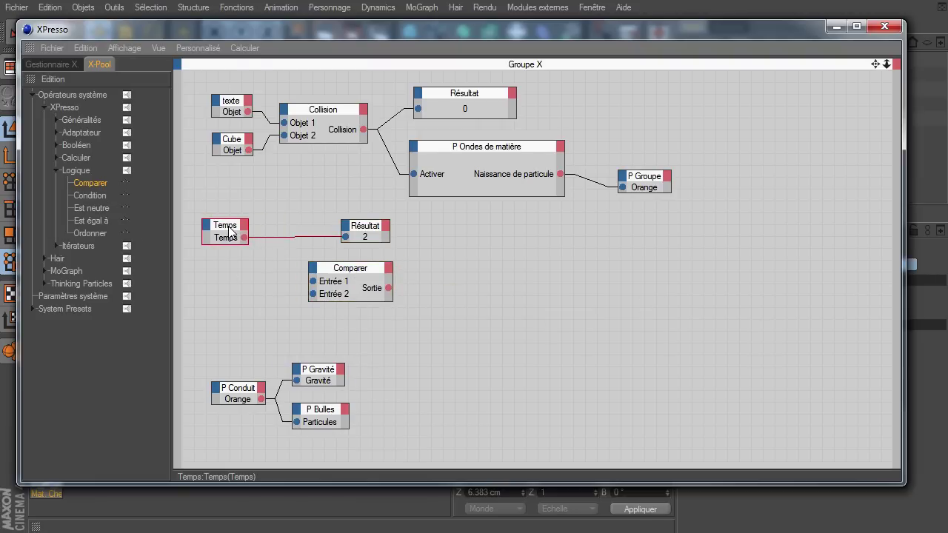
pyautogui.moveTo(365, 231); pyautogui.dragTo(307, 200)
pyautogui.moveTo(345, 274); pyautogui.dragTo(319, 258)
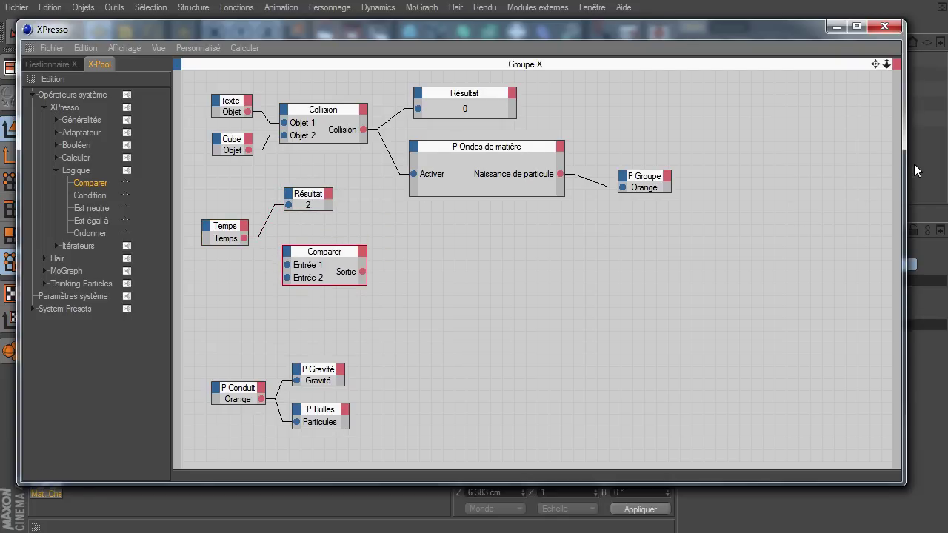
pyautogui.moveTo(902, 171); pyautogui.dragTo(682, 197)
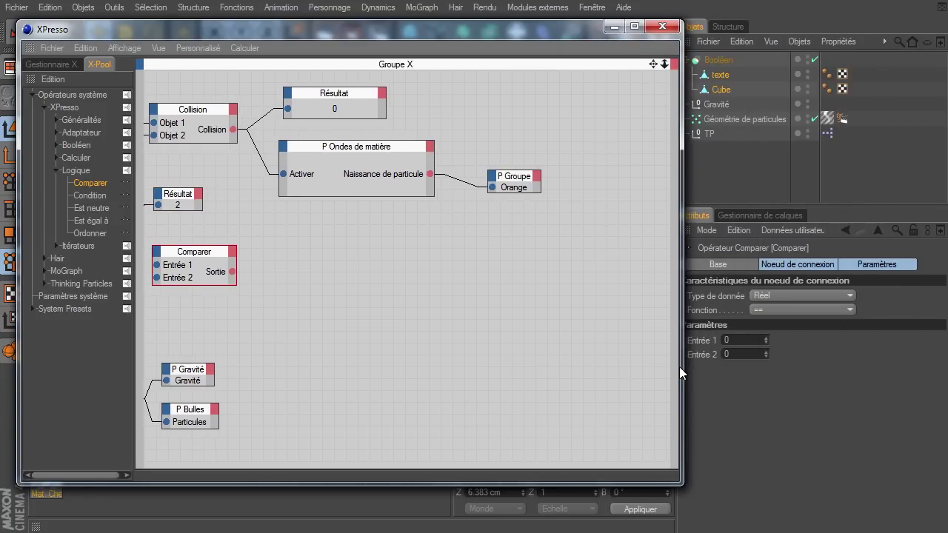
pyautogui.moveTo(572, 28); pyautogui.dragTo(555, 23)
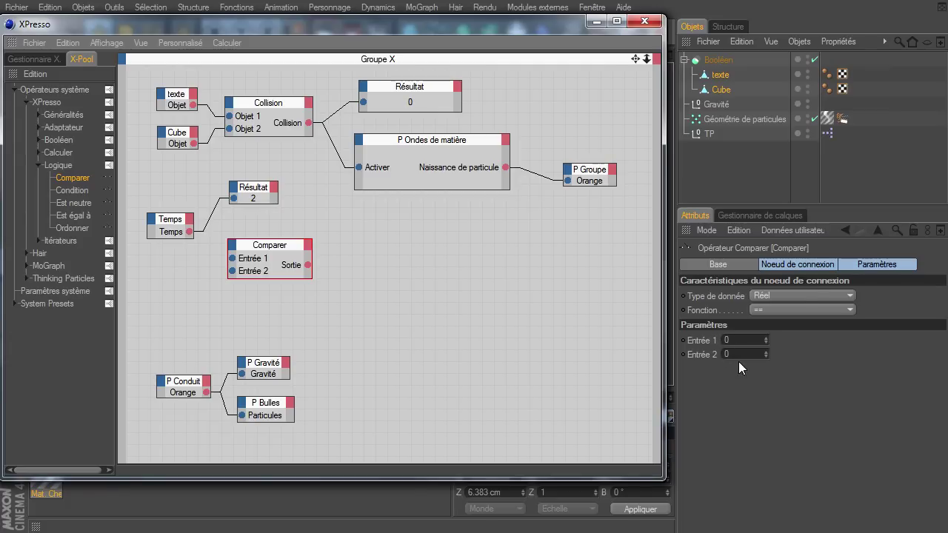
# Step: Set Comparer's data type to Temps and feed the Temps output into Entrée 1
pyautogui.click(771, 310)
pyautogui.click(771, 310)
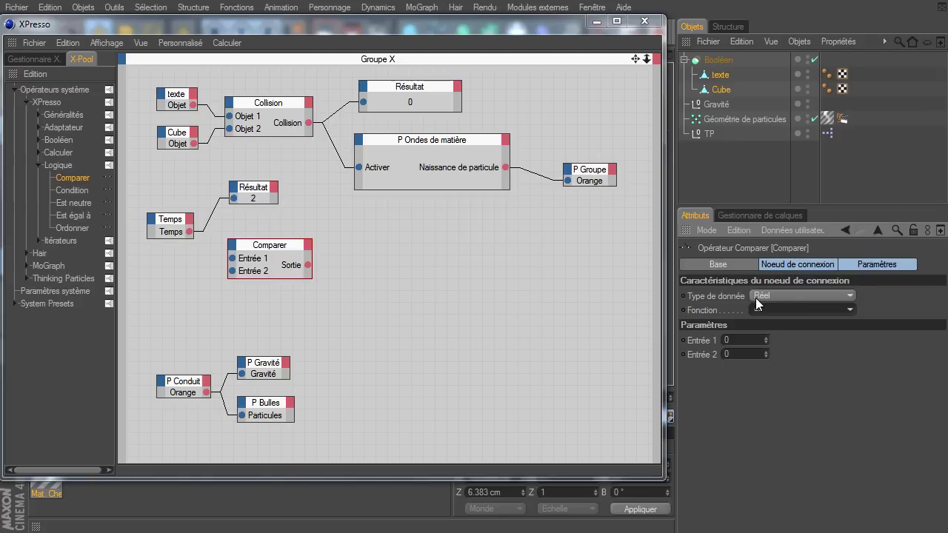
pyautogui.click(756, 300)
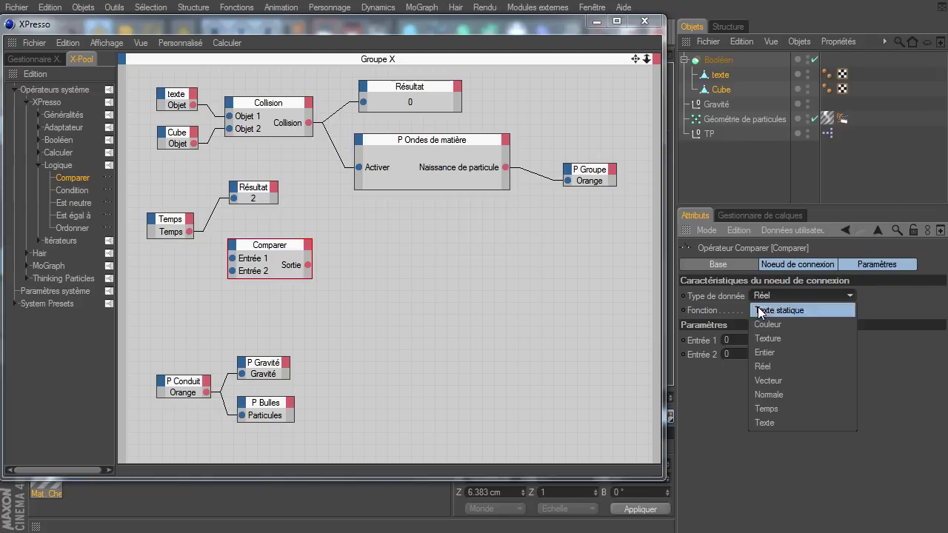
pyautogui.click(777, 410)
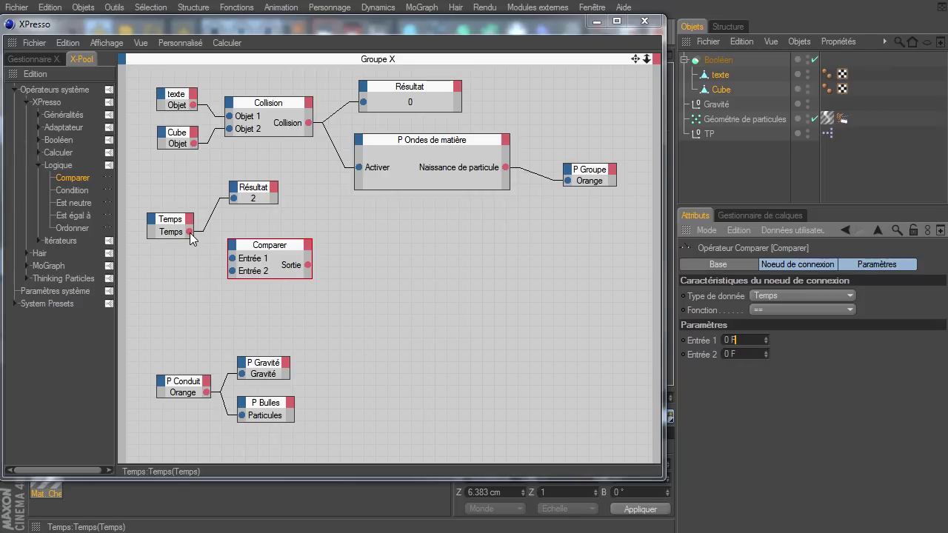
pyautogui.moveTo(190, 233)
pyautogui.mouseDown()
pyautogui.moveTo(232, 259)
pyautogui.moveTo(269, 241)
pyautogui.mouseUp()
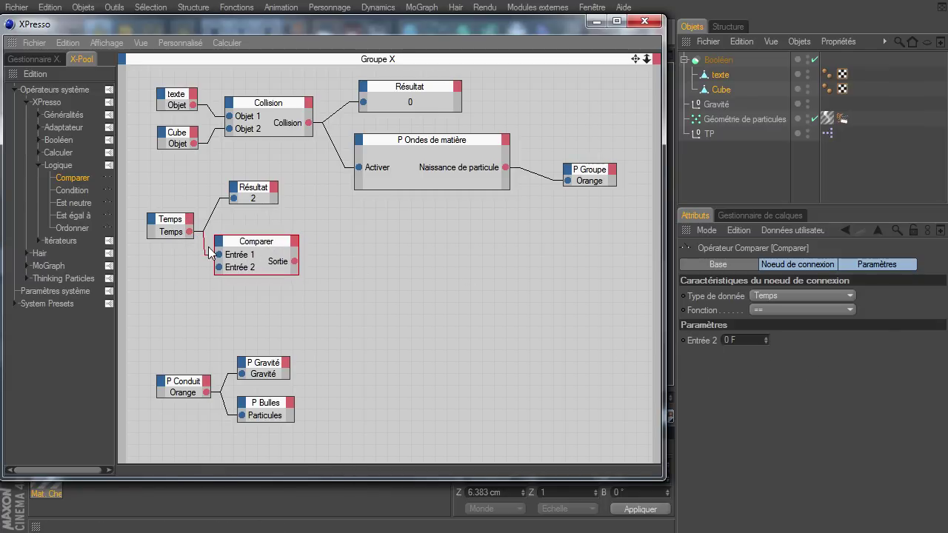
# Step: Set Comparer's Entrée 2 to 248 F with the >= function
pyautogui.doubleClick(746, 339)
pyautogui.write('248')
pyautogui.press('Return')
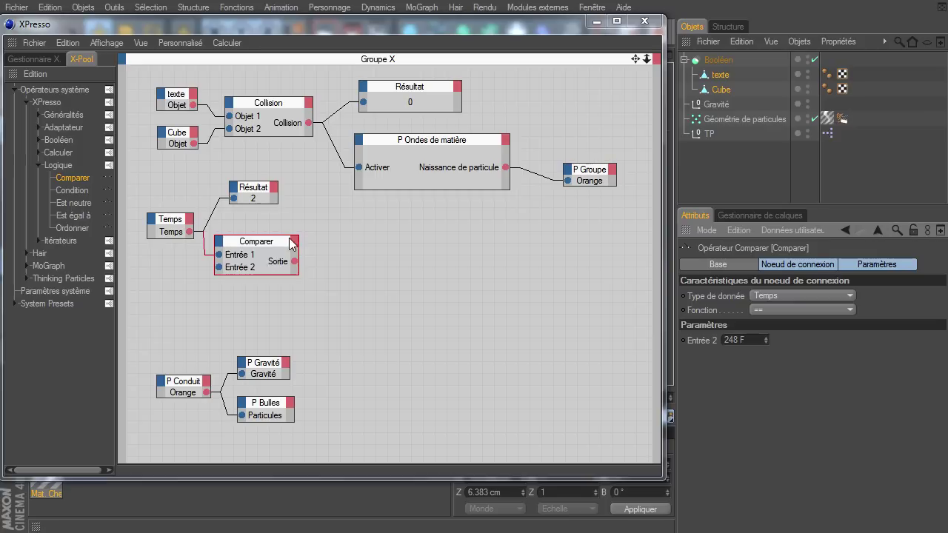
pyautogui.click(788, 308)
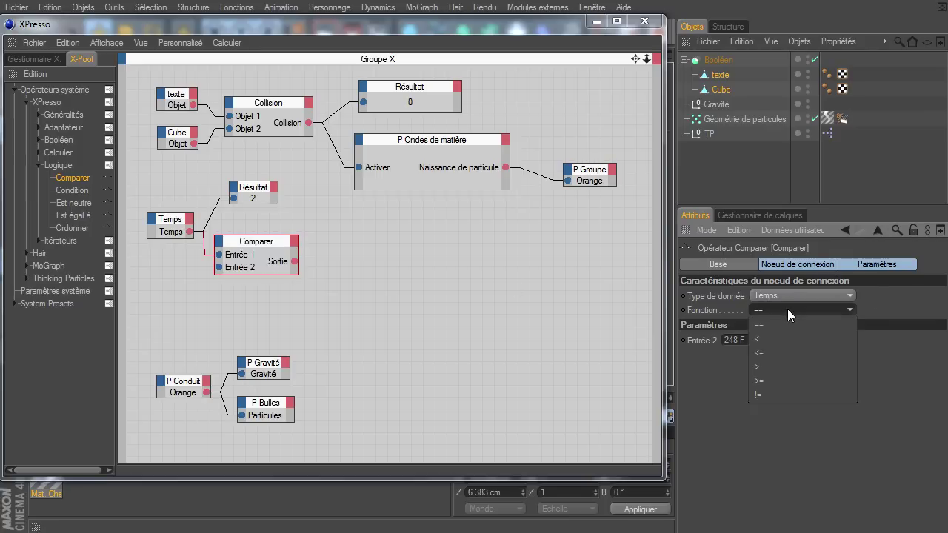
pyautogui.click(772, 382)
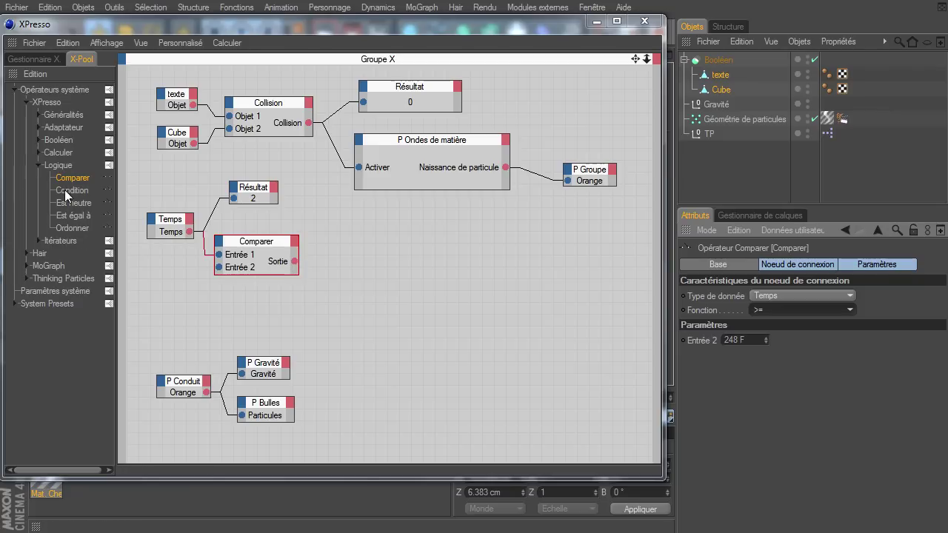
pyautogui.click(34, 114)
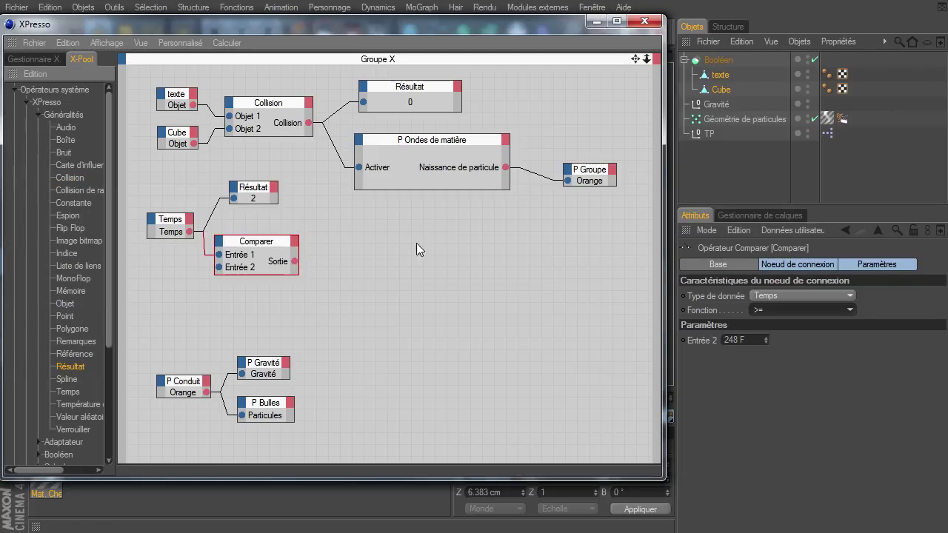
# Step: Add an enlarged Résultat node fed by the Comparer's Sortie output
pyautogui.moveTo(416, 243); pyautogui.dragTo(386, 259)
pyautogui.moveTo(297, 262)
pyautogui.mouseDown()
pyautogui.moveTo(390, 262)
pyautogui.moveTo(468, 297)
pyautogui.mouseUp()
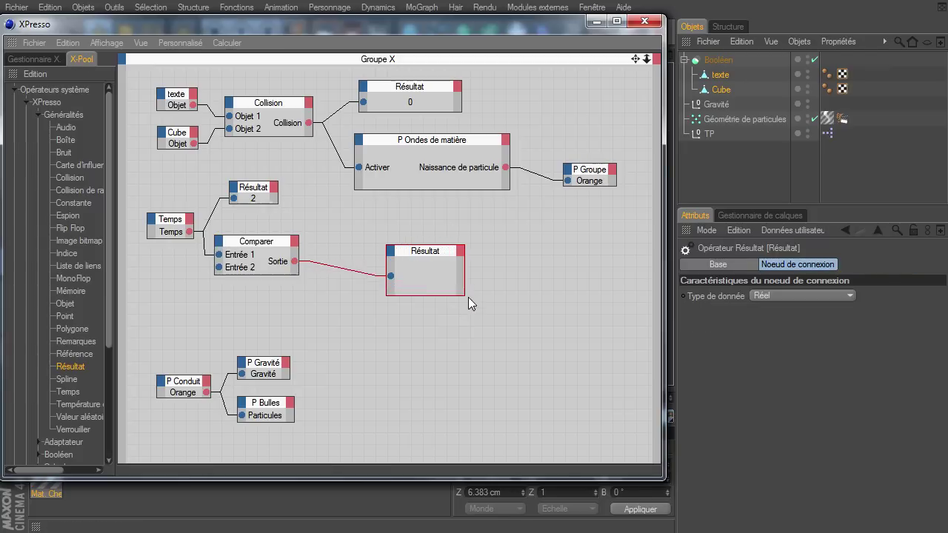
pyautogui.moveTo(452, 253); pyautogui.dragTo(401, 228)
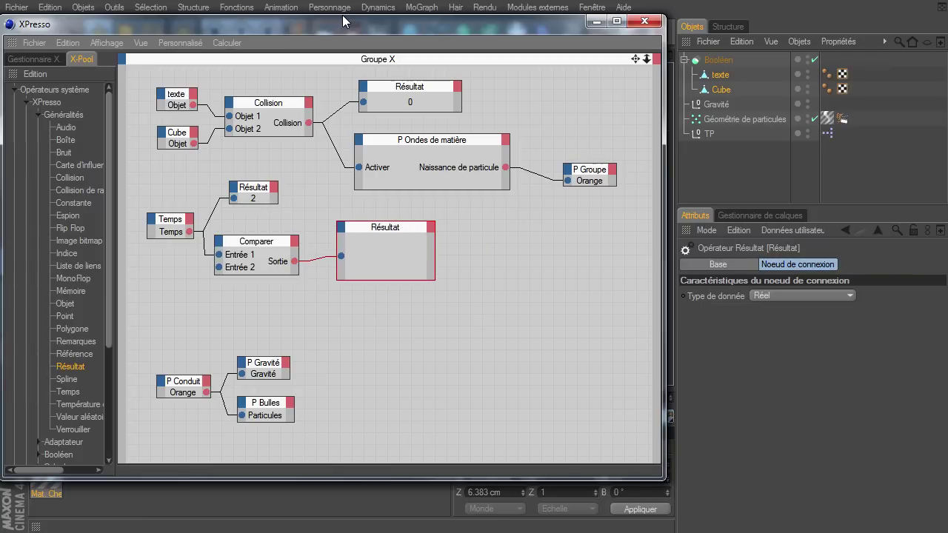
pyautogui.moveTo(344, 25)
pyautogui.mouseDown()
pyautogui.moveTo(377, 172)
pyautogui.moveTo(389, 53)
pyautogui.mouseUp()
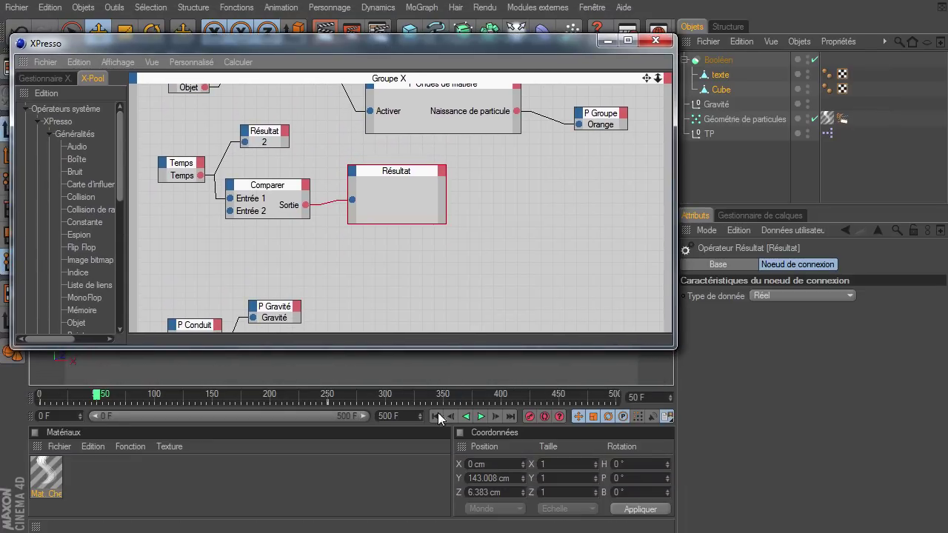
# Step: Rewind to frame 0 and play in bursts, pausing at frames 106, 201 and 241
pyautogui.click(436, 416)
pyautogui.click(482, 417)
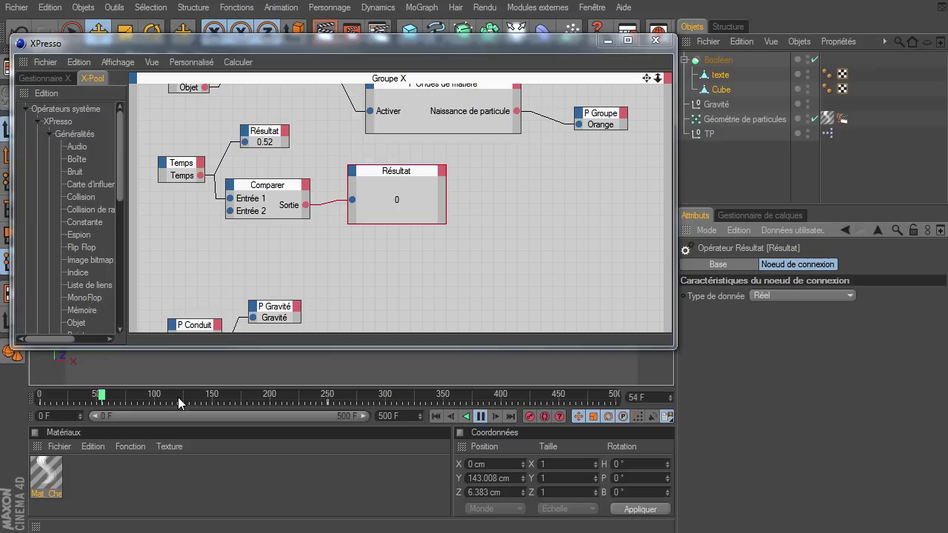
pyautogui.click(481, 417)
pyautogui.click(480, 417)
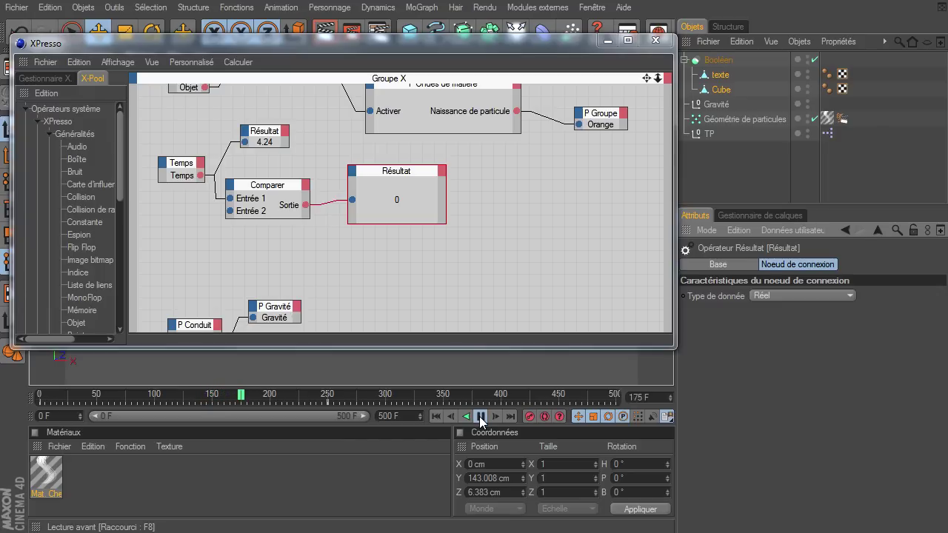
pyautogui.click(480, 416)
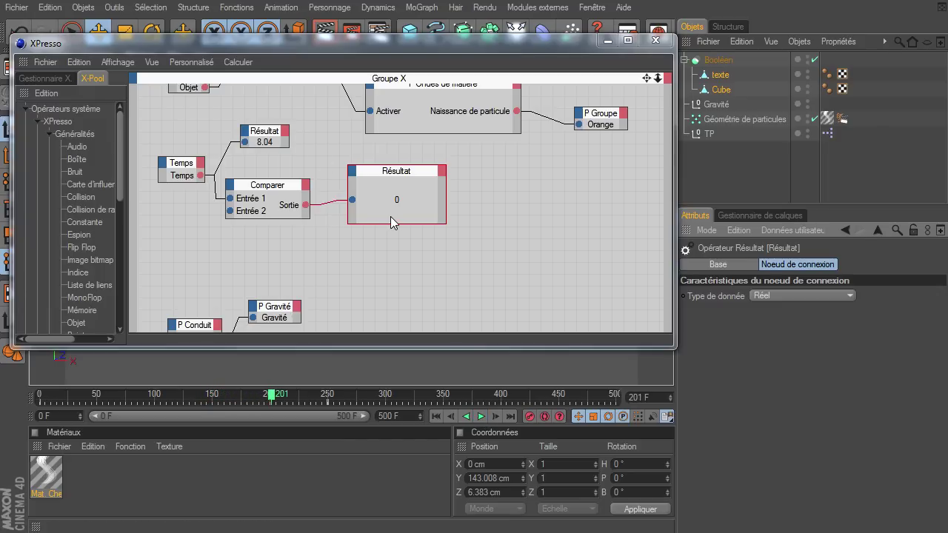
pyautogui.click(481, 416)
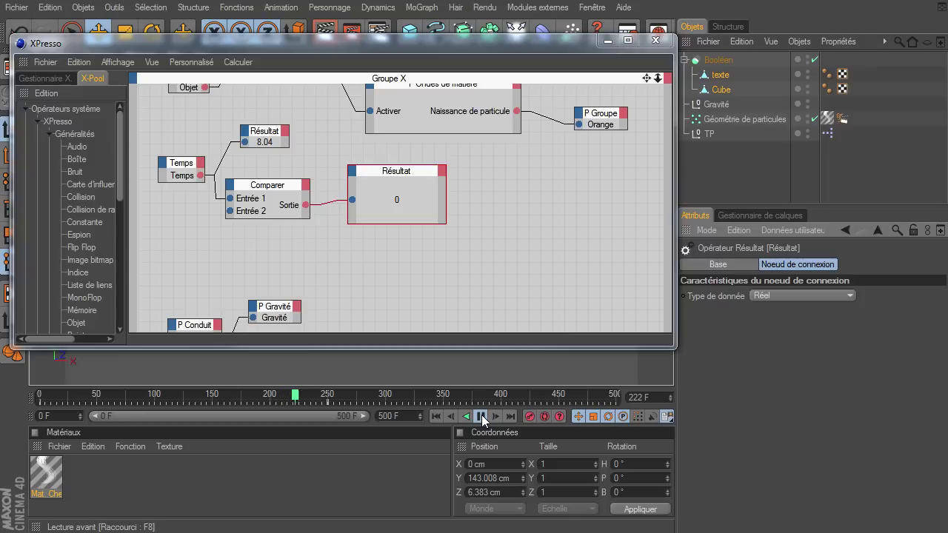
pyautogui.click(482, 417)
# Step: Step frame by frame past 248 to frame 250, checking the comparison Résultat flips to 1
pyautogui.click(495, 416)
pyautogui.click(495, 417)
pyautogui.click(493, 415)
pyautogui.click(493, 416)
pyautogui.click(493, 416)
pyautogui.click(494, 415)
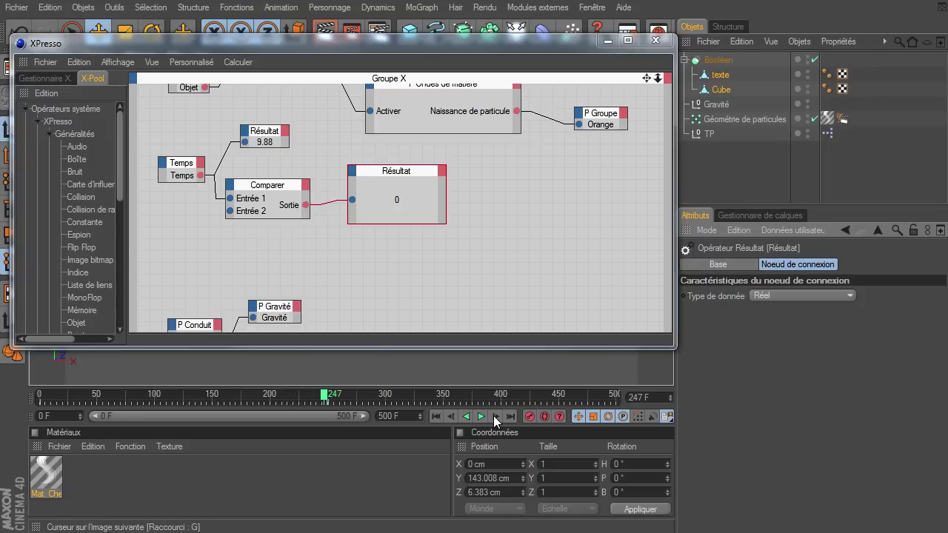
pyautogui.click(493, 415)
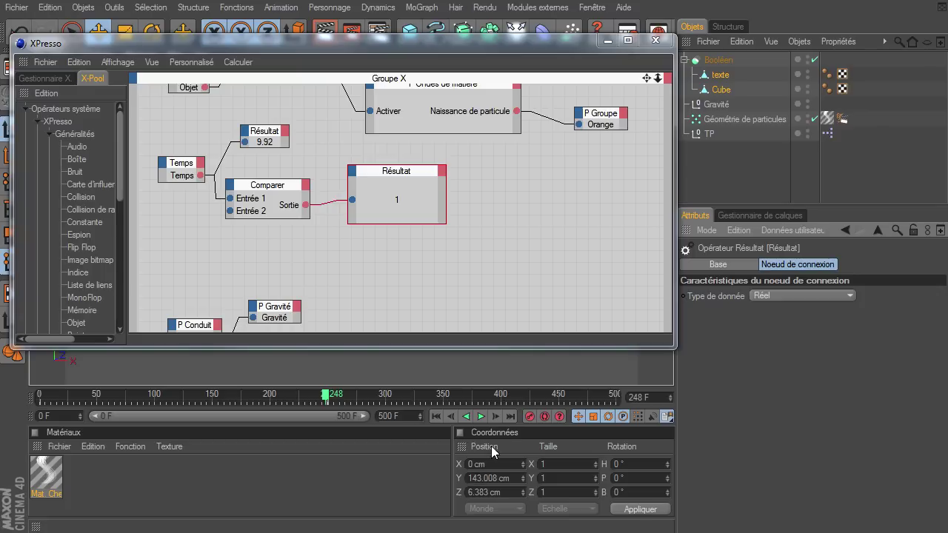
pyautogui.click(495, 418)
pyautogui.click(494, 418)
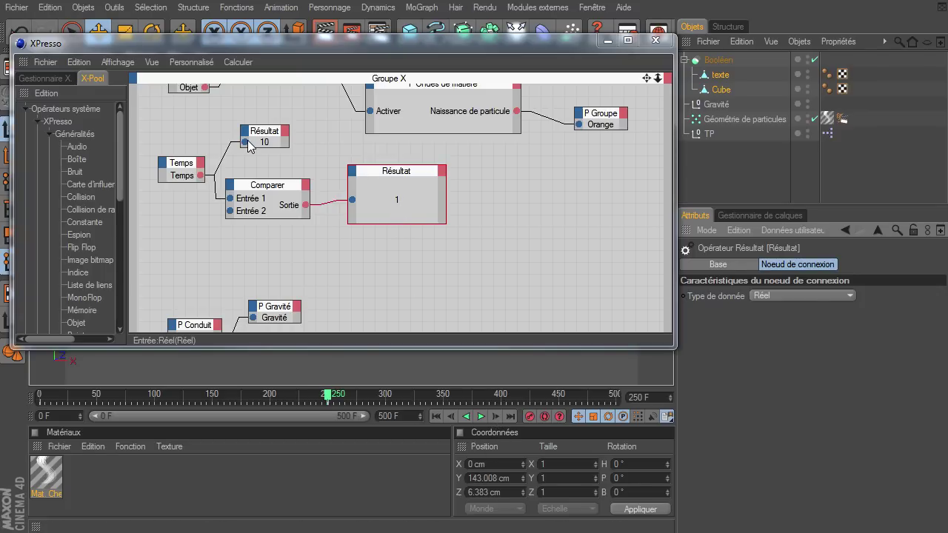
pyautogui.click(397, 198)
# Step: Enlarge the editor and spread out P Ondes de matière, P Groupe, Résultat and Temps nodes
pyautogui.moveTo(677, 347); pyautogui.dragTo(879, 516)
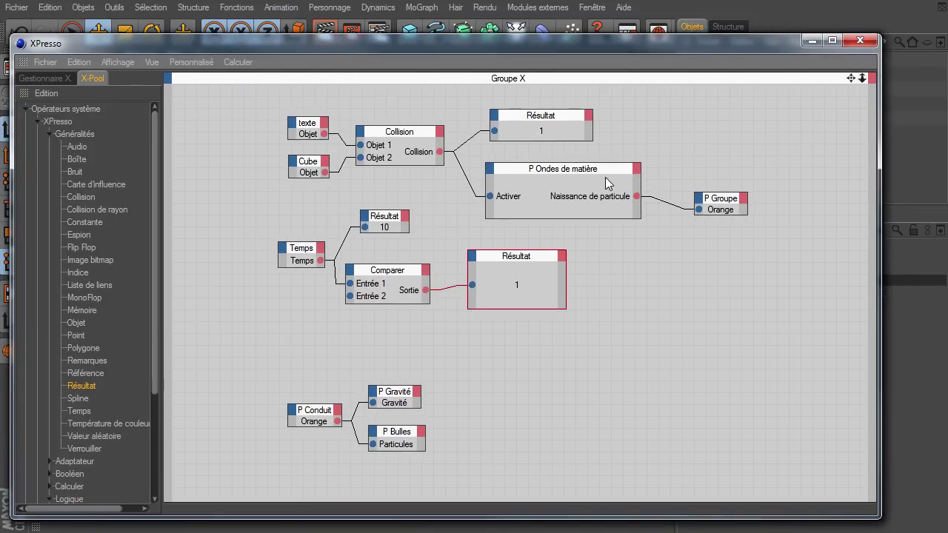
pyautogui.moveTo(760, 176); pyautogui.dragTo(596, 218)
pyautogui.moveTo(612, 170); pyautogui.dragTo(691, 185)
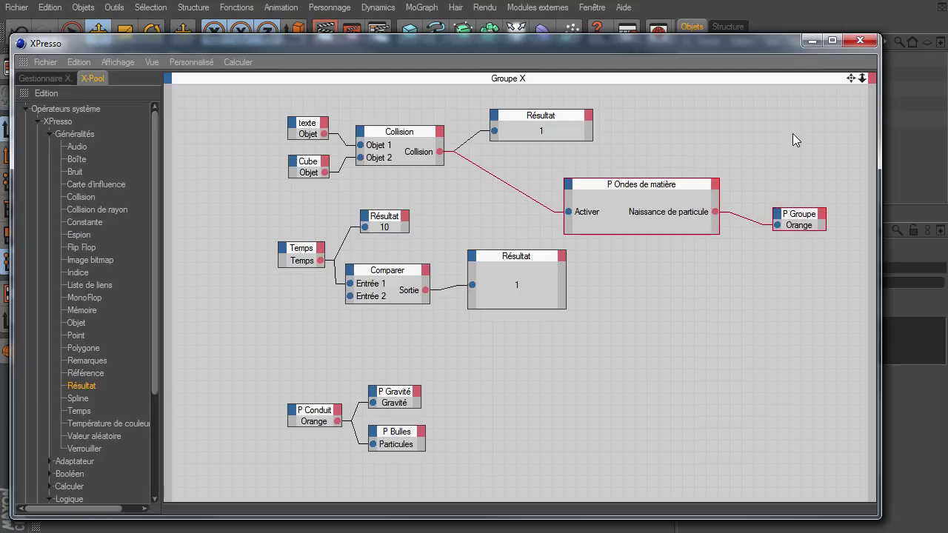
pyautogui.moveTo(781, 160); pyautogui.dragTo(691, 156, button='middle')
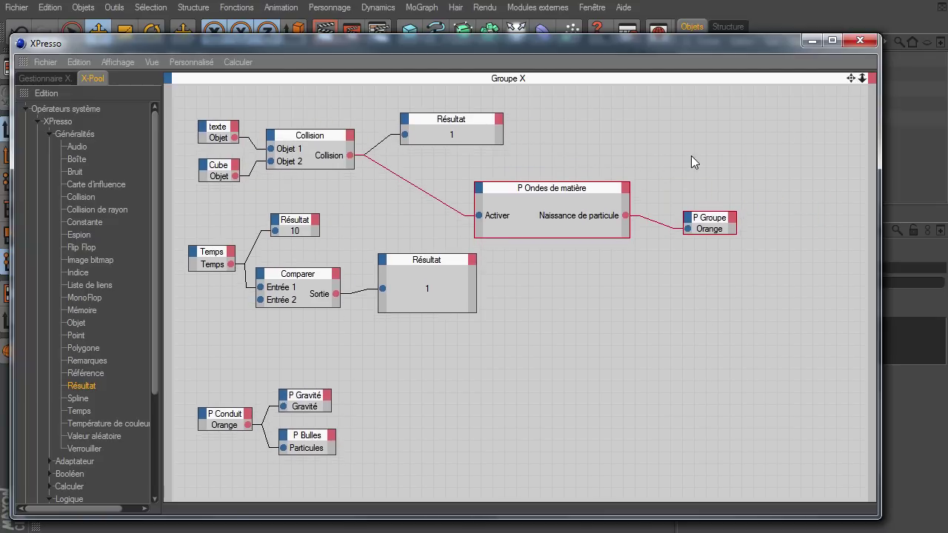
pyautogui.moveTo(582, 188); pyautogui.dragTo(660, 198)
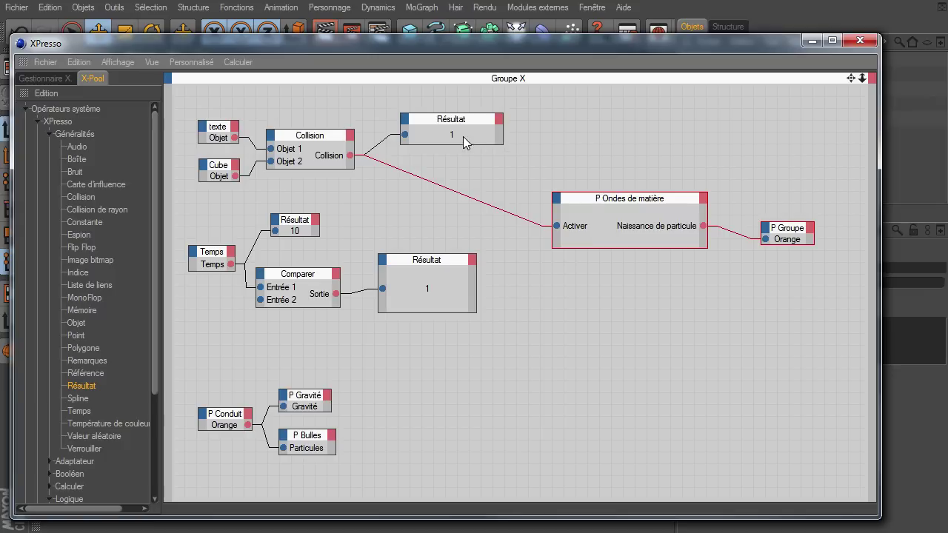
pyautogui.moveTo(454, 125); pyautogui.dragTo(438, 114)
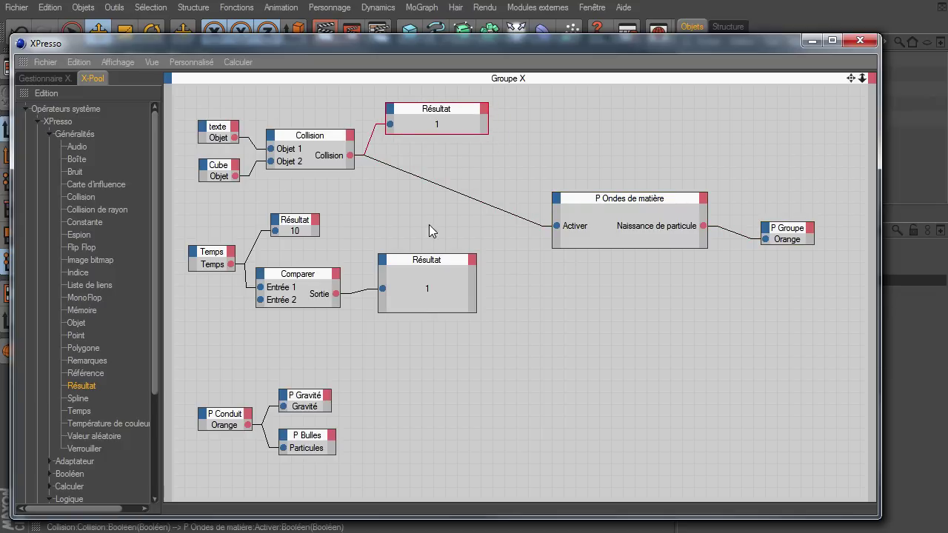
pyautogui.moveTo(430, 263); pyautogui.dragTo(447, 275)
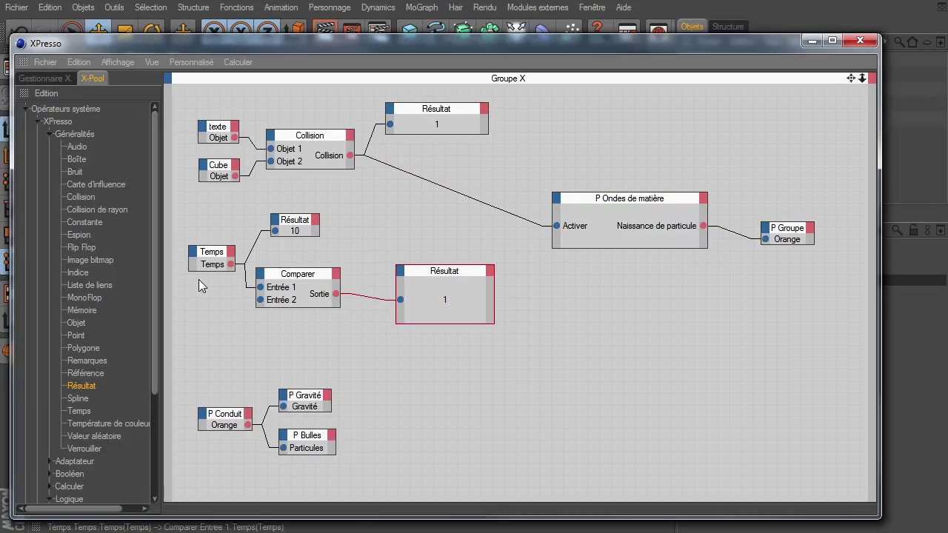
pyautogui.moveTo(209, 255); pyautogui.dragTo(203, 250)
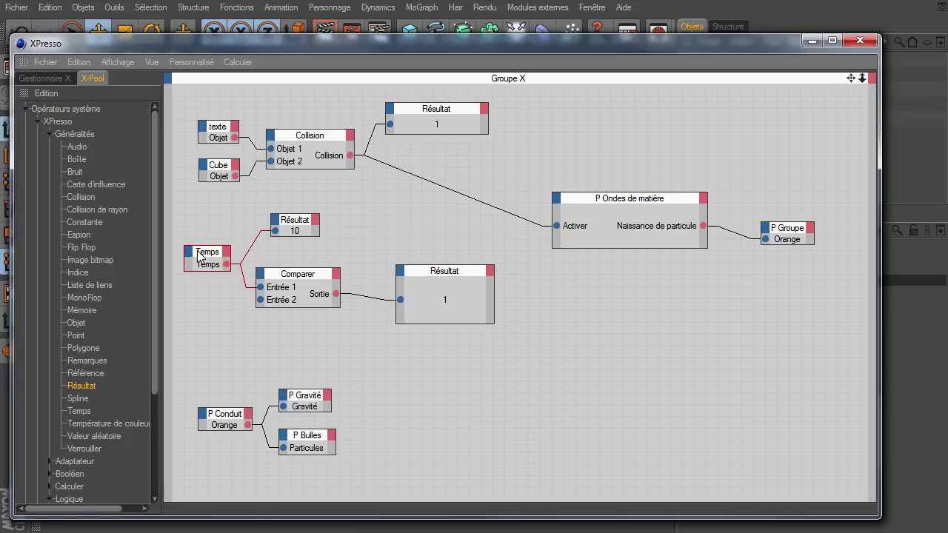
# Step: Delete the Résultat node showing time and move Comparer and its Résultat beside Temps
pyautogui.click(296, 221)
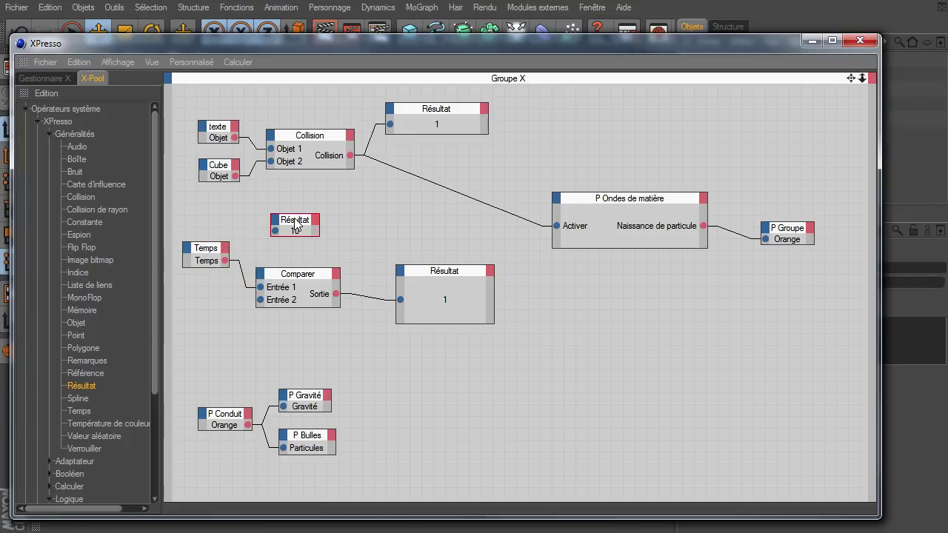
pyautogui.press('Delete')
pyautogui.moveTo(297, 275); pyautogui.dragTo(291, 239)
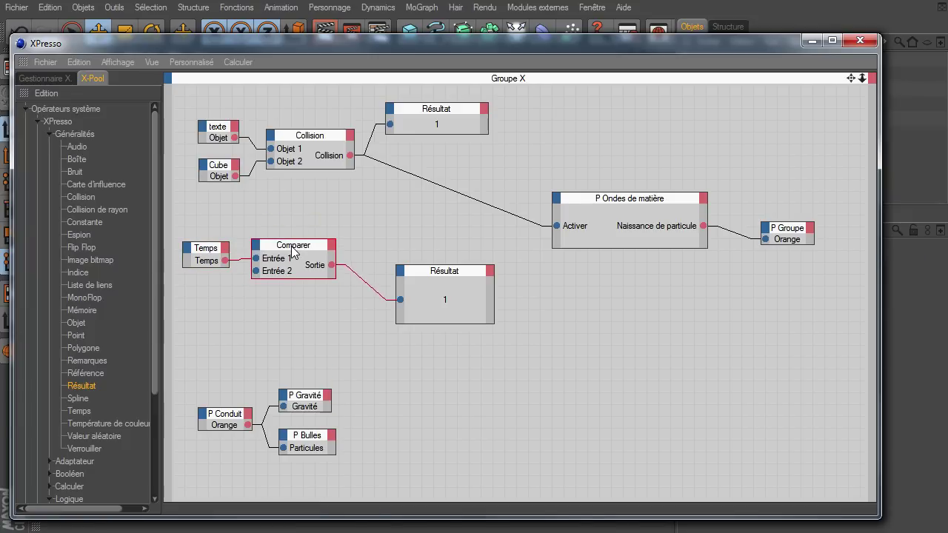
pyautogui.moveTo(461, 271); pyautogui.dragTo(436, 289)
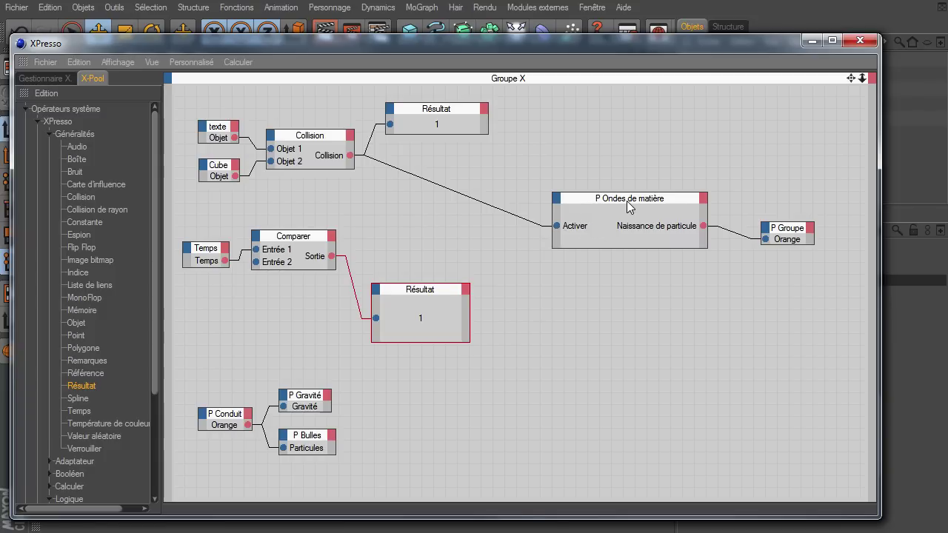
# Step: Delete the wire from Collision into P Ondes de matière's Activer input
pyautogui.moveTo(630, 207); pyautogui.dragTo(654, 206)
pyautogui.click(502, 205)
pyautogui.press('Delete')
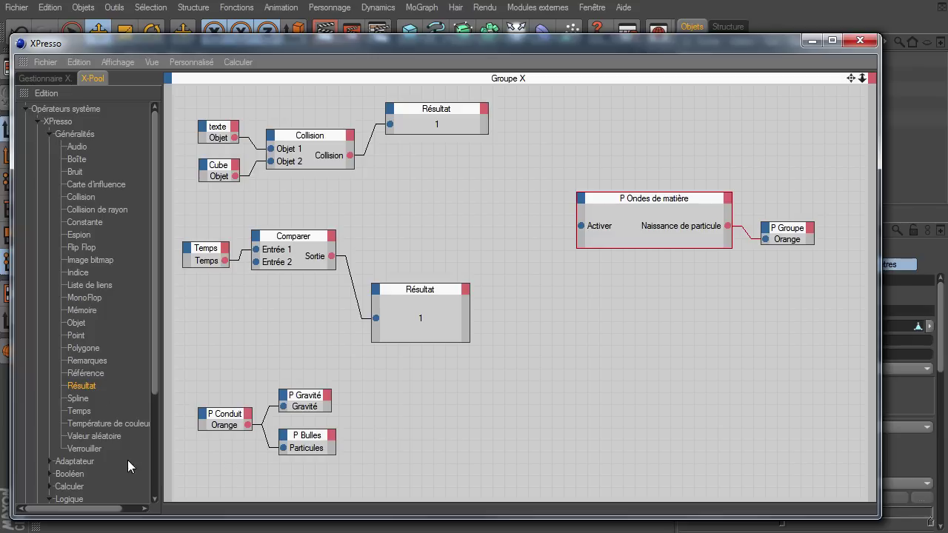
# Step: Add a Maths:Addition node from the X-Pool Calculer category to the graph
pyautogui.click(49, 134)
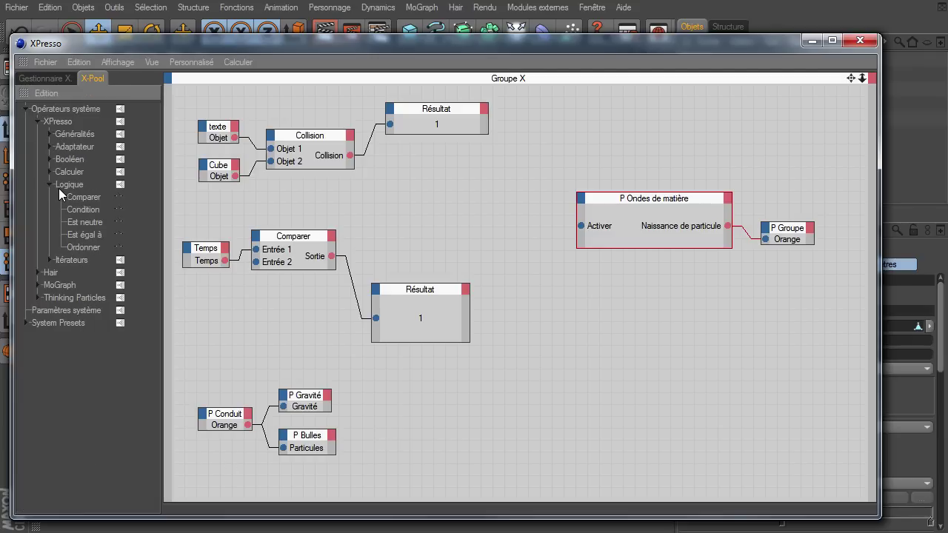
pyautogui.click(50, 185)
pyautogui.click(51, 172)
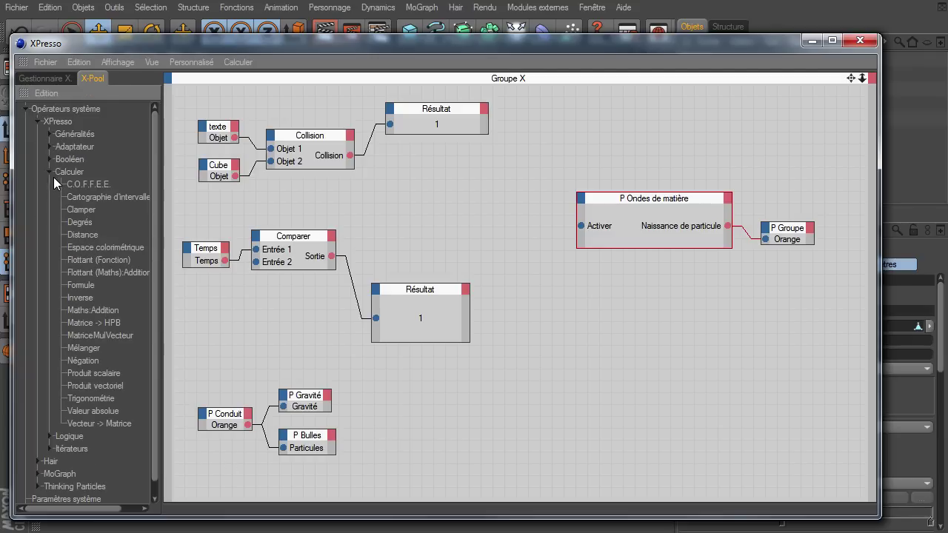
pyautogui.click(93, 310)
pyautogui.moveTo(466, 183); pyautogui.dragTo(447, 190)
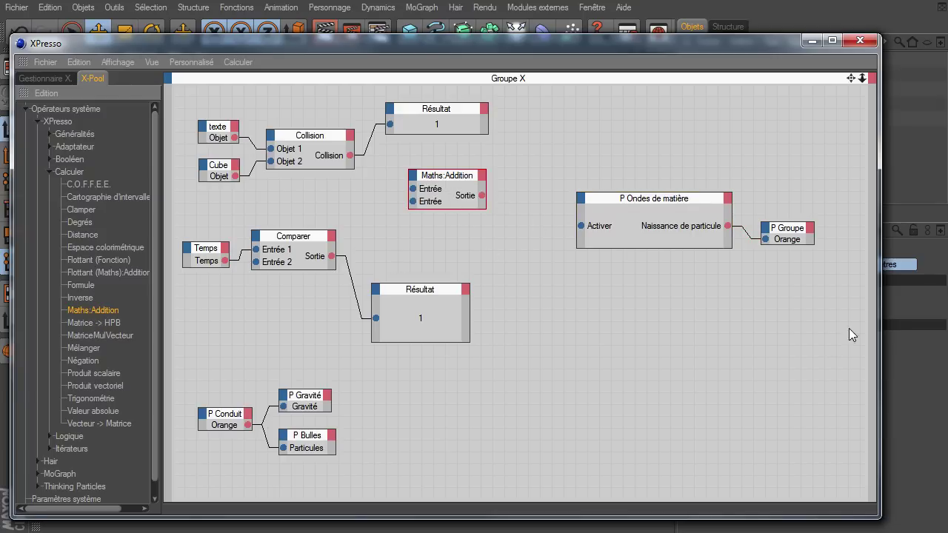
# Step: Switch the Maths node's function to Soustraction, keeping the Réel data type
pyautogui.moveTo(878, 324); pyautogui.dragTo(664, 326)
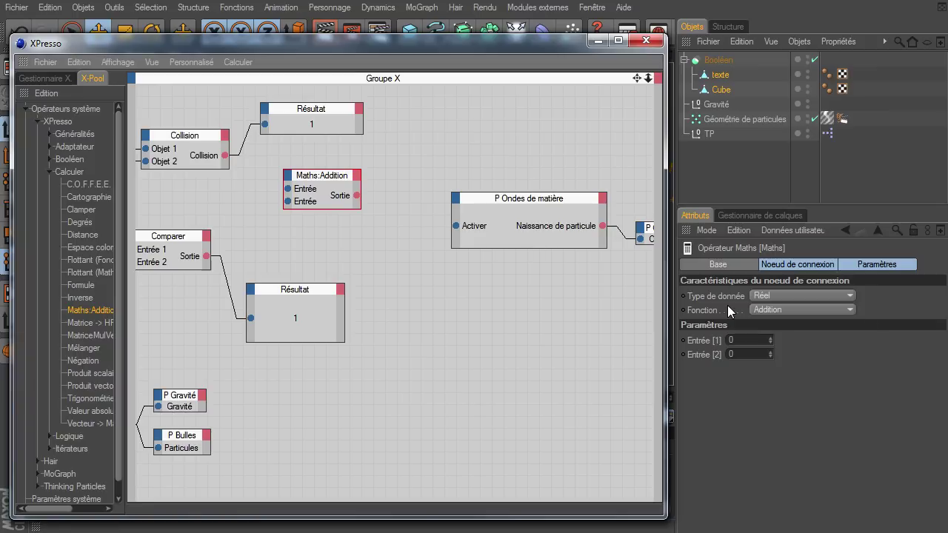
pyautogui.click(811, 293)
pyautogui.click(809, 294)
pyautogui.click(817, 313)
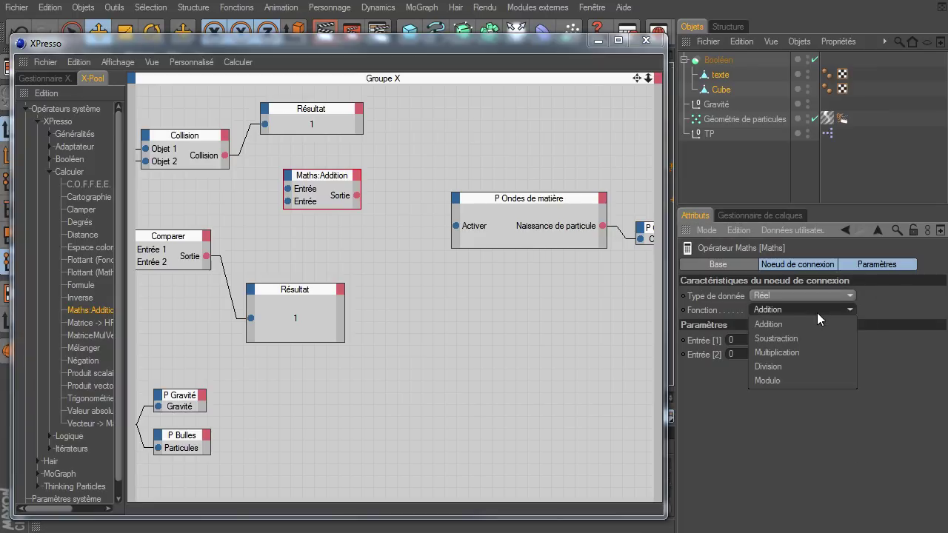
pyautogui.click(811, 334)
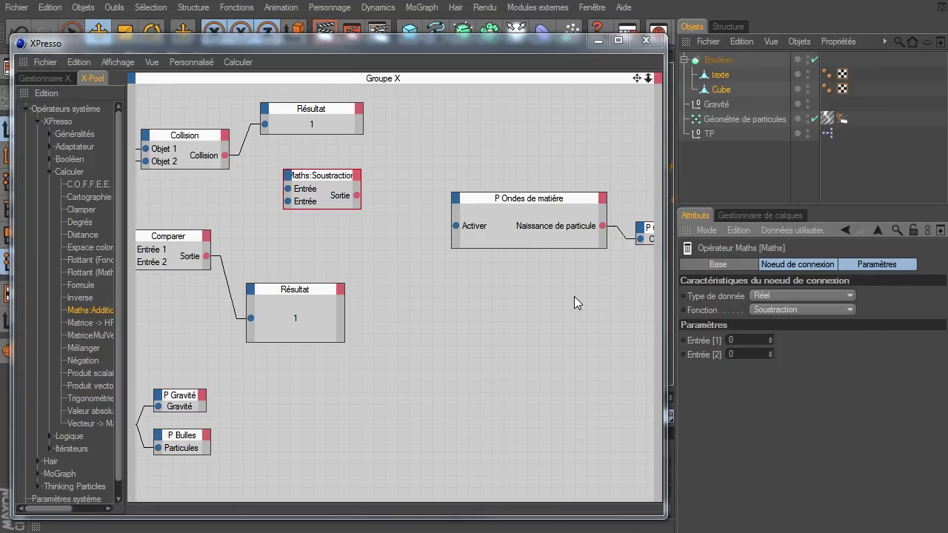
# Step: Wire Collision and the Comparer's Sortie into the Soustraction node's two inputs
pyautogui.moveTo(326, 181); pyautogui.dragTo(382, 202)
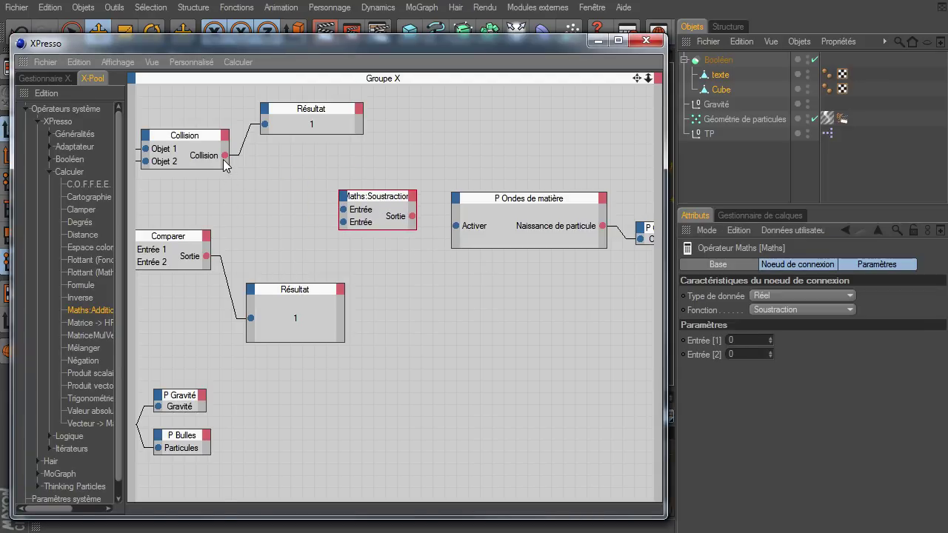
pyautogui.moveTo(224, 156)
pyautogui.mouseDown()
pyautogui.moveTo(305, 209)
pyautogui.moveTo(343, 209)
pyautogui.mouseUp()
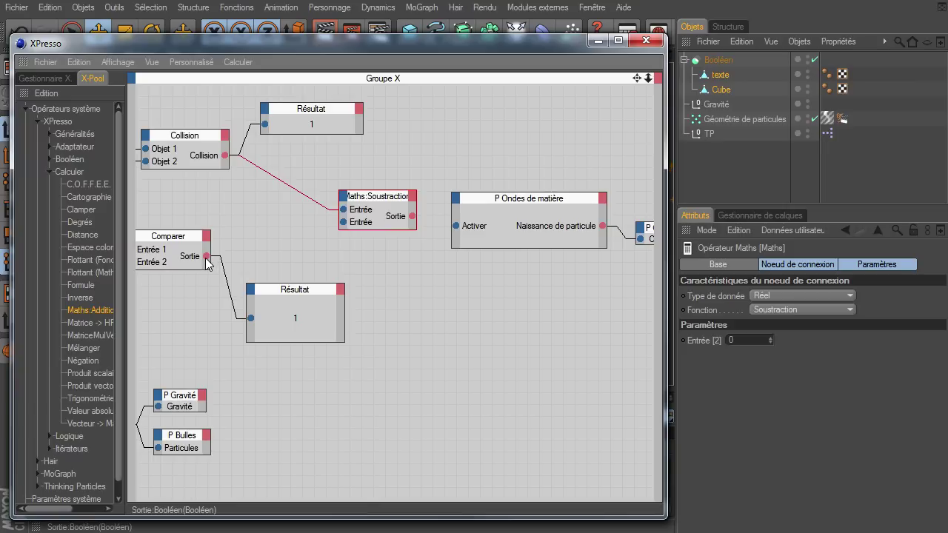
pyautogui.moveTo(206, 256)
pyautogui.mouseDown()
pyautogui.moveTo(354, 219)
pyautogui.moveTo(340, 221)
pyautogui.moveTo(309, 194)
pyautogui.mouseUp()
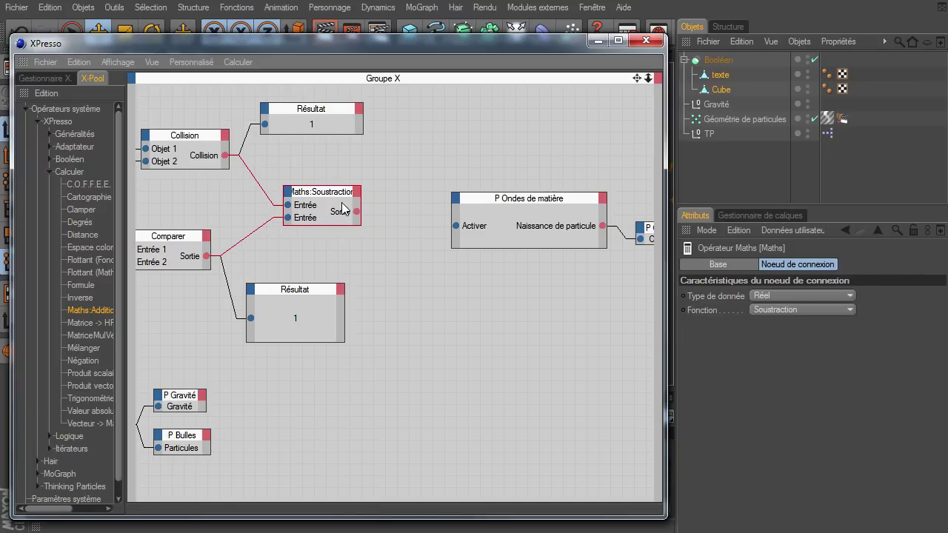
# Step: Add an enlarged Résultat node fed by the Soustraction Sortie, then move the XPresso window aside
pyautogui.click(50, 171)
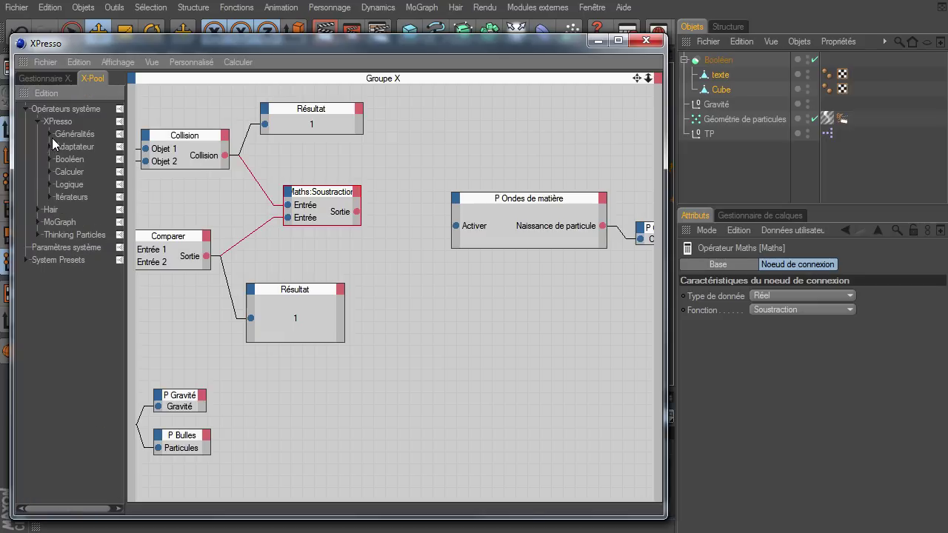
pyautogui.click(50, 134)
pyautogui.moveTo(77, 386)
pyautogui.mouseDown()
pyautogui.moveTo(387, 143)
pyautogui.moveTo(359, 215)
pyautogui.mouseUp()
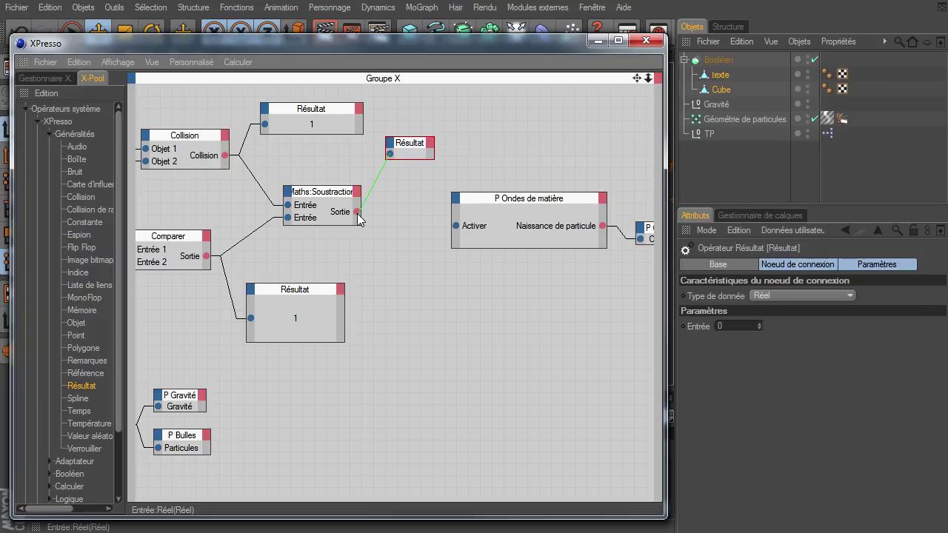
pyautogui.moveTo(411, 148)
pyautogui.mouseDown()
pyautogui.moveTo(428, 145)
pyautogui.moveTo(469, 171)
pyautogui.mouseUp()
pyautogui.moveTo(476, 49)
pyautogui.mouseDown()
pyautogui.moveTo(760, 107)
pyautogui.moveTo(879, 96)
pyautogui.mouseUp()
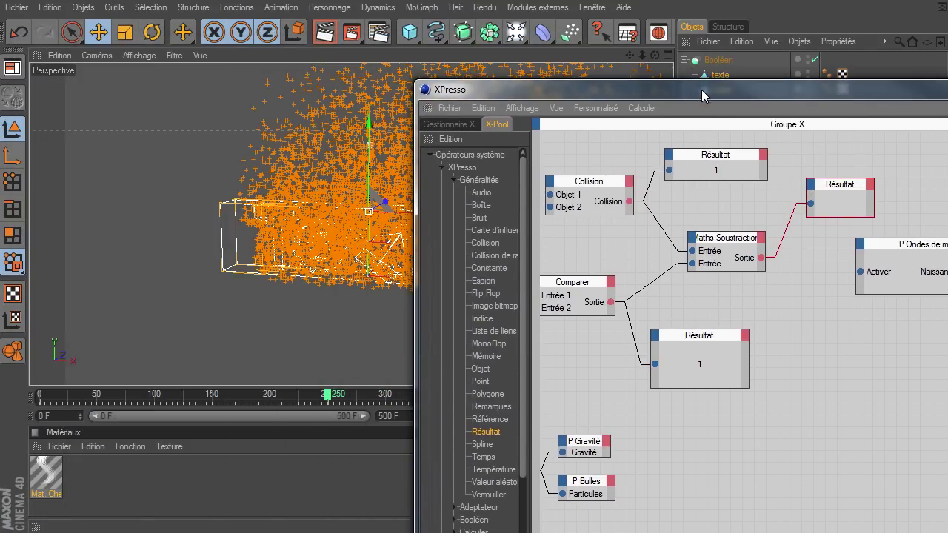
pyautogui.moveTo(702, 90); pyautogui.dragTo(947, 141)
# Step: Play the animation from frame 0 to 16, then bring the graph back and reposition Résultat and Soustraction
pyautogui.click(436, 417)
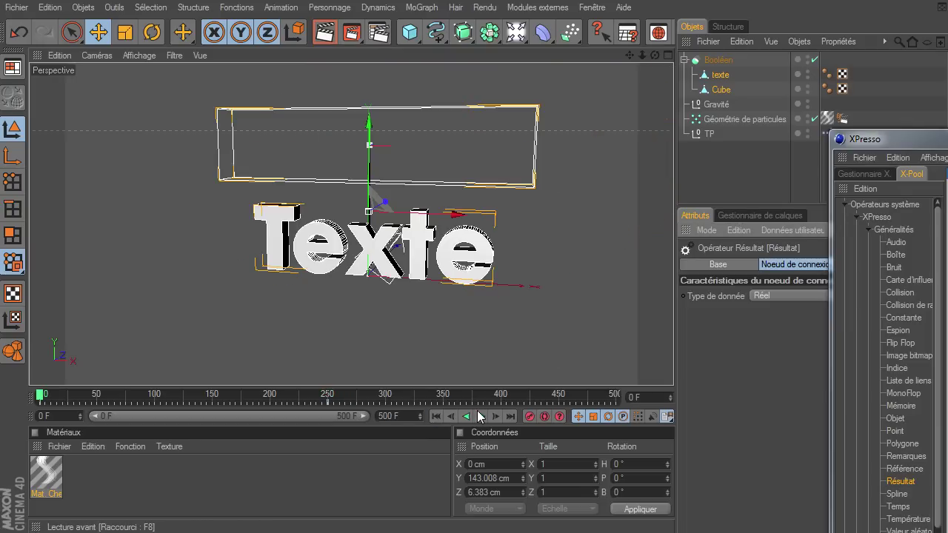
pyautogui.click(480, 417)
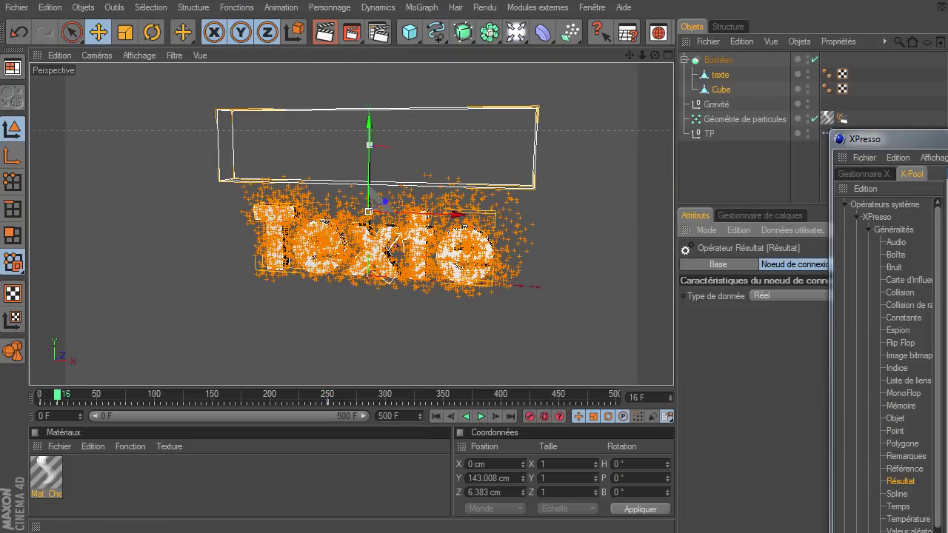
pyautogui.moveTo(888, 138); pyautogui.dragTo(155, 47)
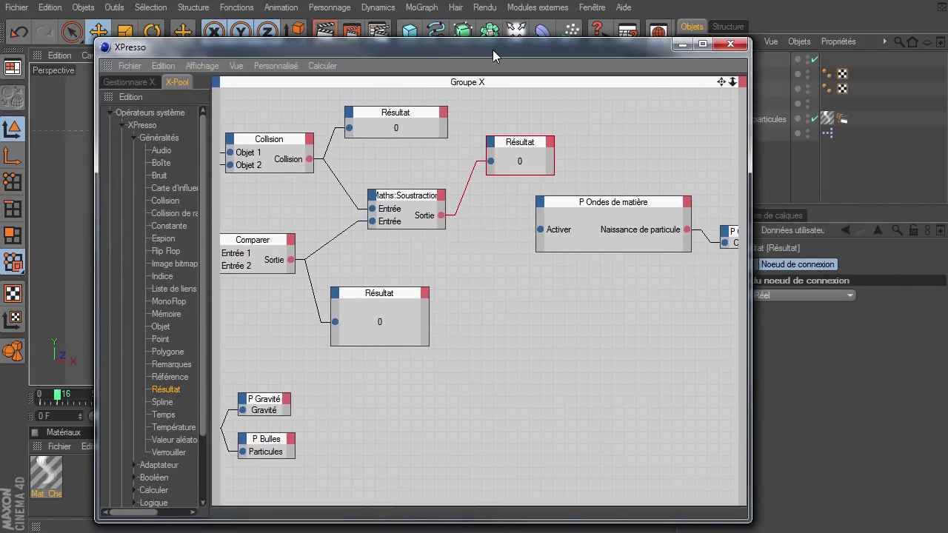
pyautogui.moveTo(721, 83); pyautogui.dragTo(696, 91)
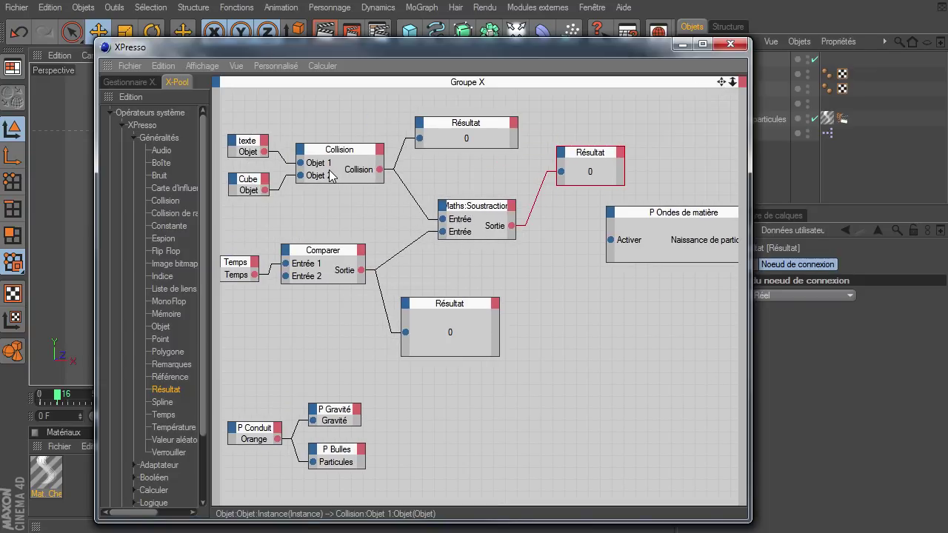
pyautogui.moveTo(472, 136); pyautogui.dragTo(469, 128)
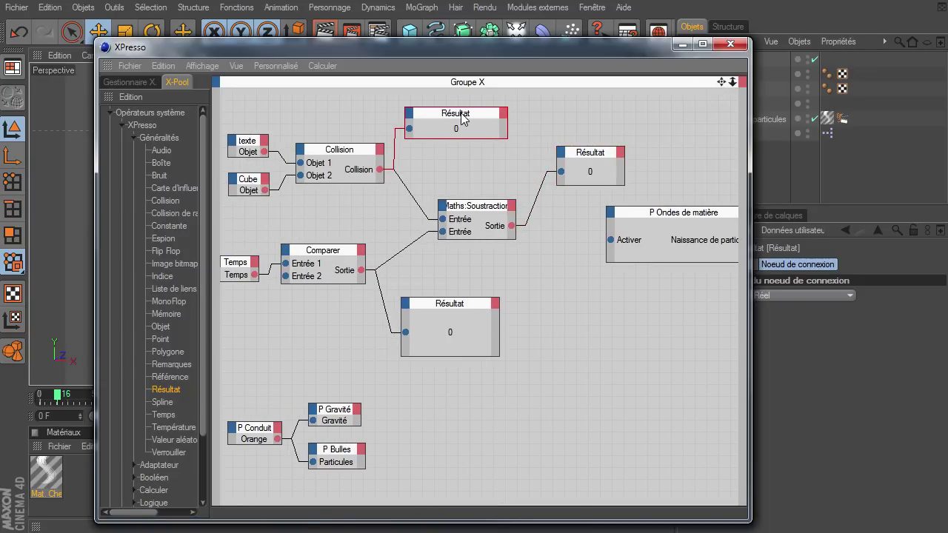
pyautogui.moveTo(470, 202); pyautogui.dragTo(448, 192)
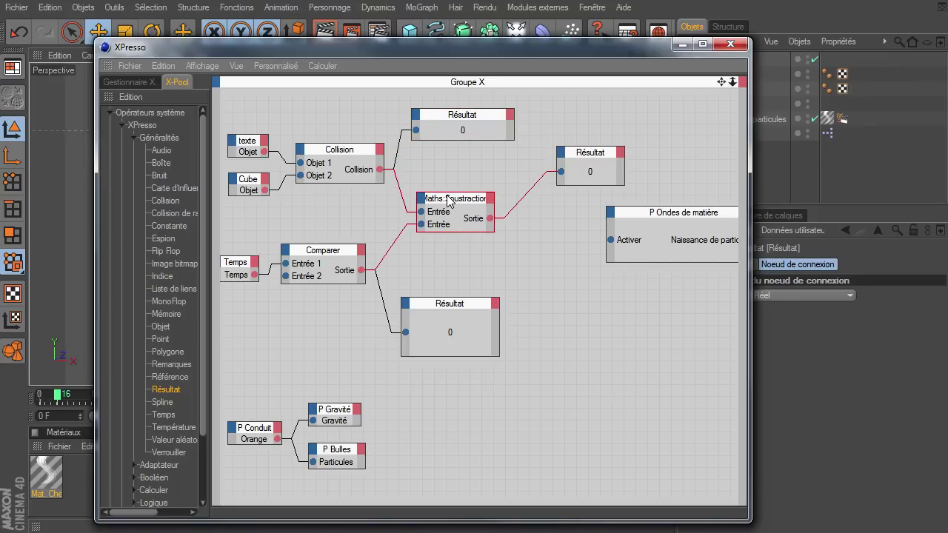
# Step: Reposition Temps, Comparer and the lower Résultat, and collapse all three Résultat nodes
pyautogui.moveTo(239, 270); pyautogui.dragTo(246, 264)
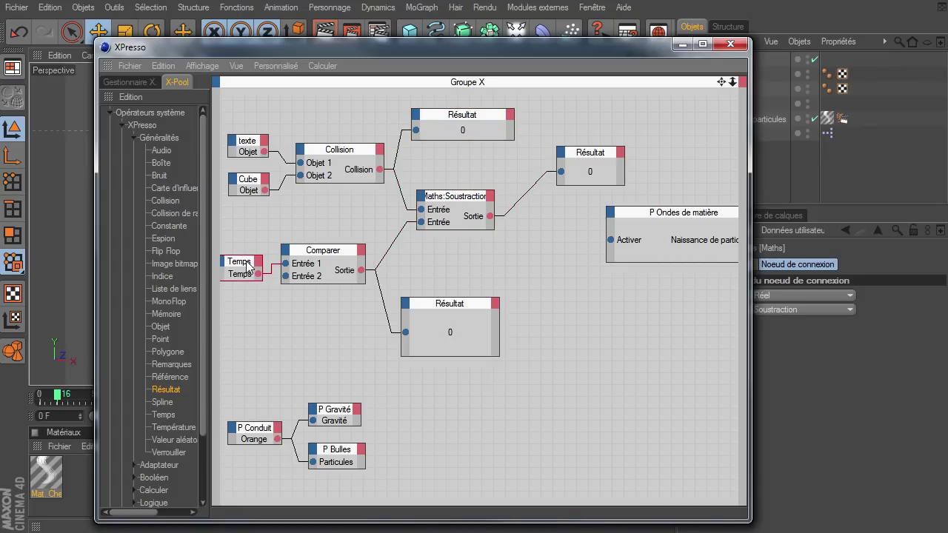
pyautogui.moveTo(308, 257); pyautogui.dragTo(318, 258)
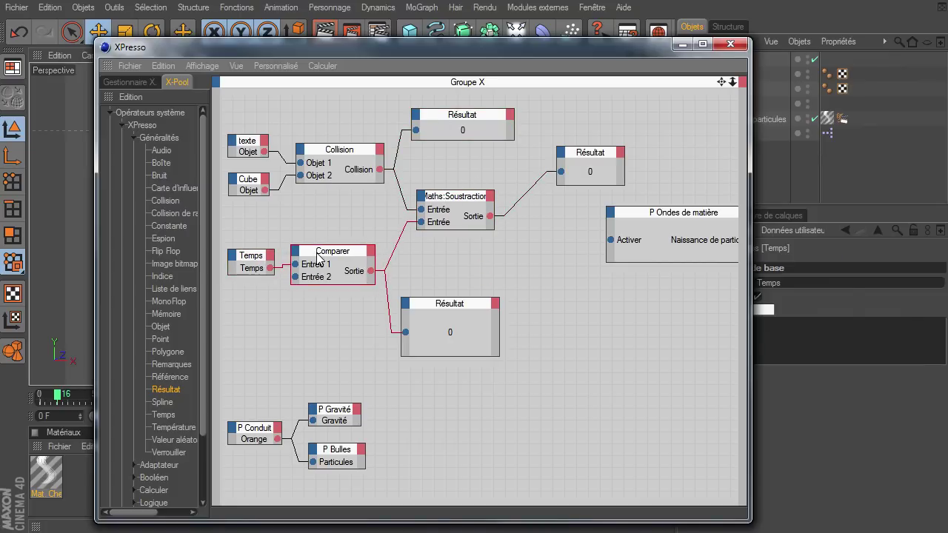
pyautogui.moveTo(442, 306); pyautogui.dragTo(449, 298)
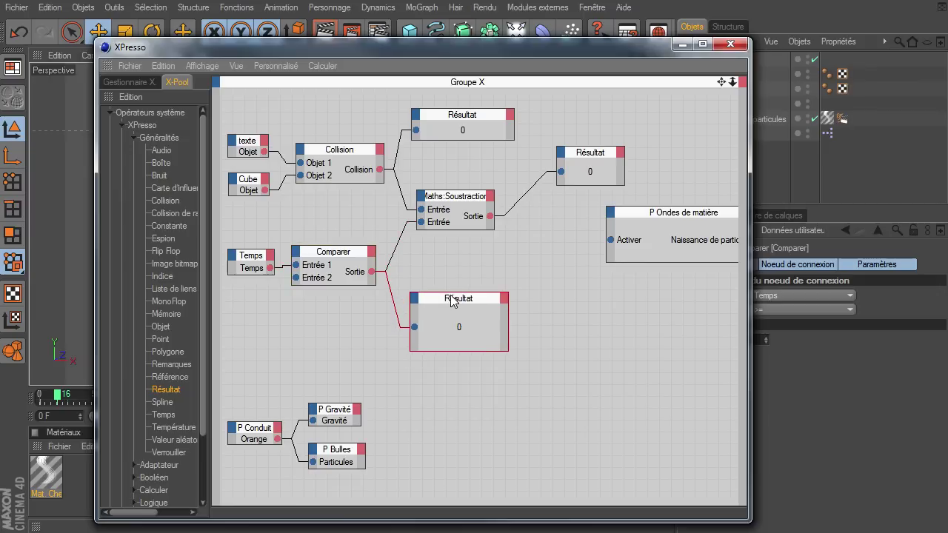
pyautogui.doubleClick(448, 297)
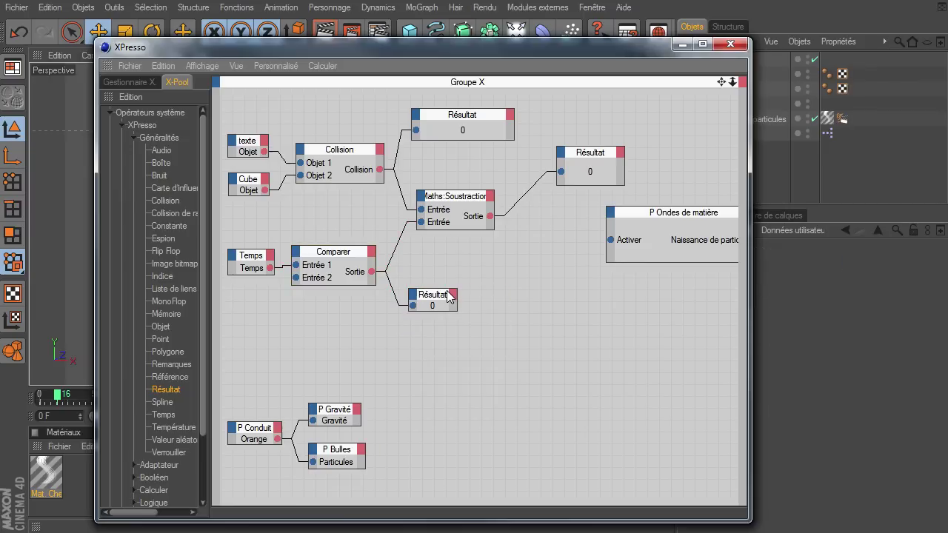
pyautogui.doubleClick(453, 116)
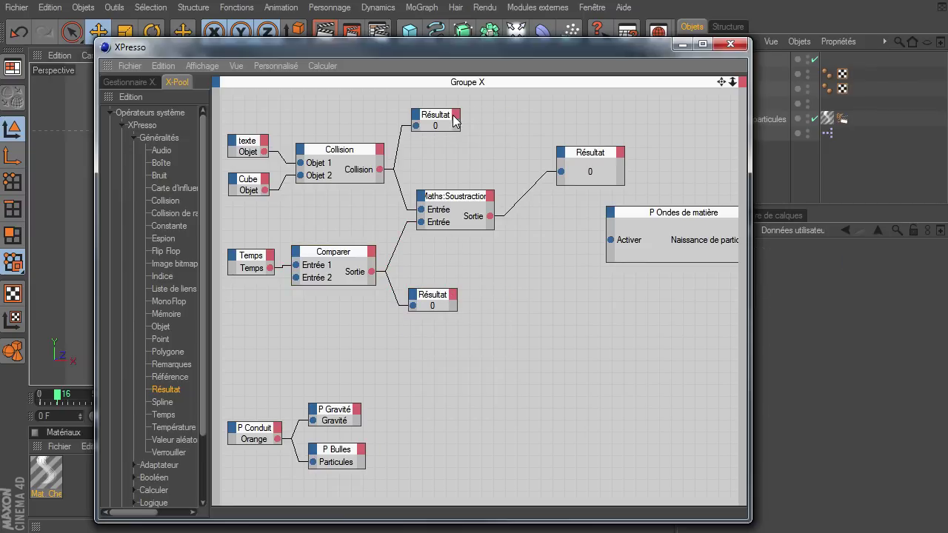
pyautogui.doubleClick(589, 153)
# Step: Align the right Résultat and Soustraction nodes, then wire Soustraction Sortie into P Ondes de matière Activer
pyautogui.moveTo(577, 163); pyautogui.dragTo(521, 178)
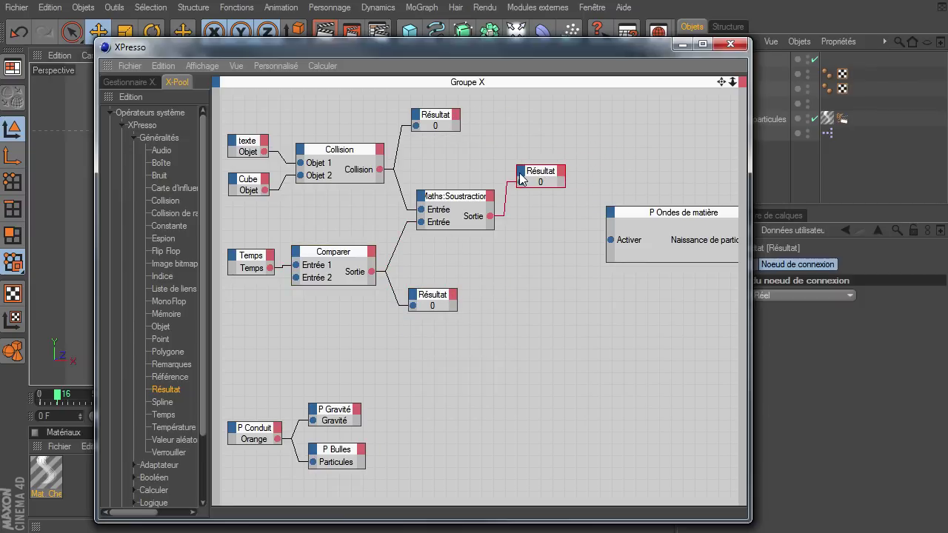
pyautogui.moveTo(456, 197); pyautogui.dragTo(452, 202)
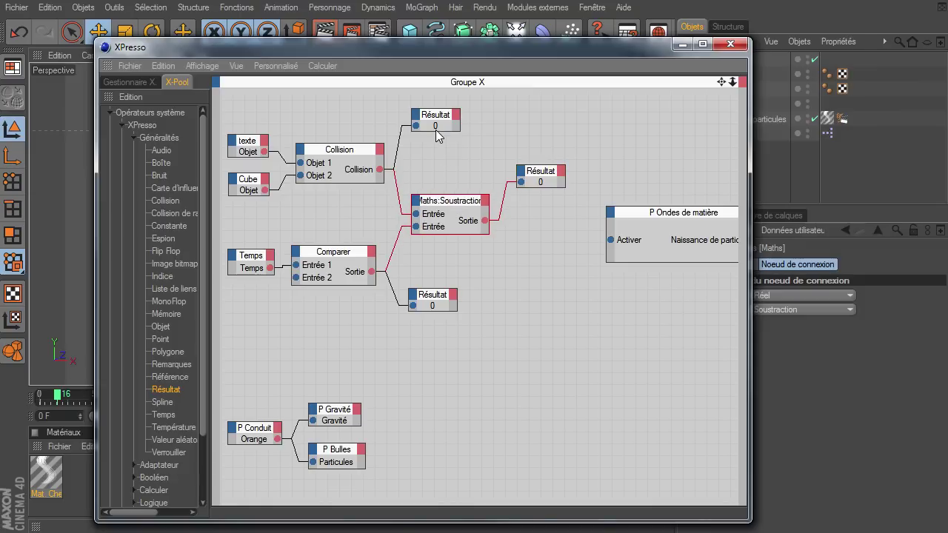
pyautogui.moveTo(558, 186); pyautogui.dragTo(554, 170)
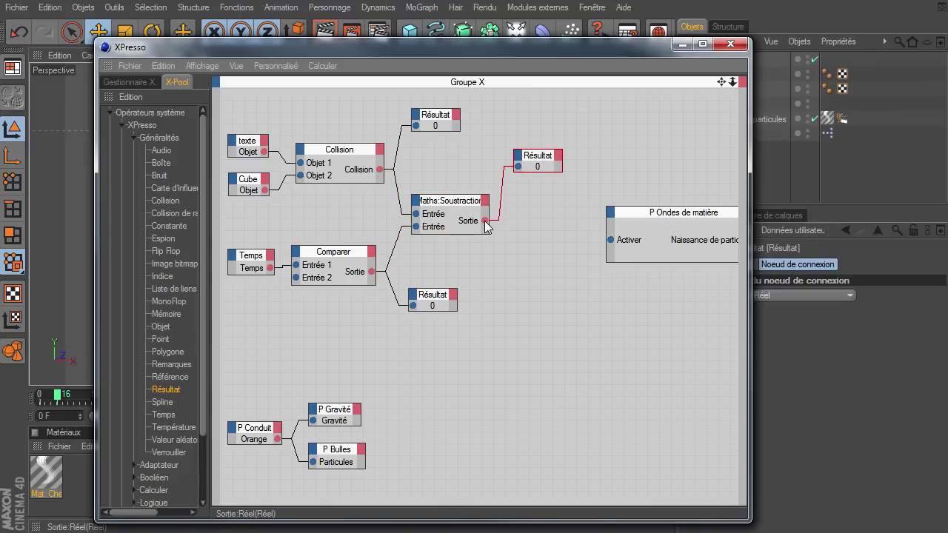
pyautogui.moveTo(484, 220); pyautogui.dragTo(609, 241)
# Step: Wire P Ondes de matière's particle birth output to a P Groupe node placed beside the emitter
pyautogui.moveTo(647, 212); pyautogui.dragTo(576, 207)
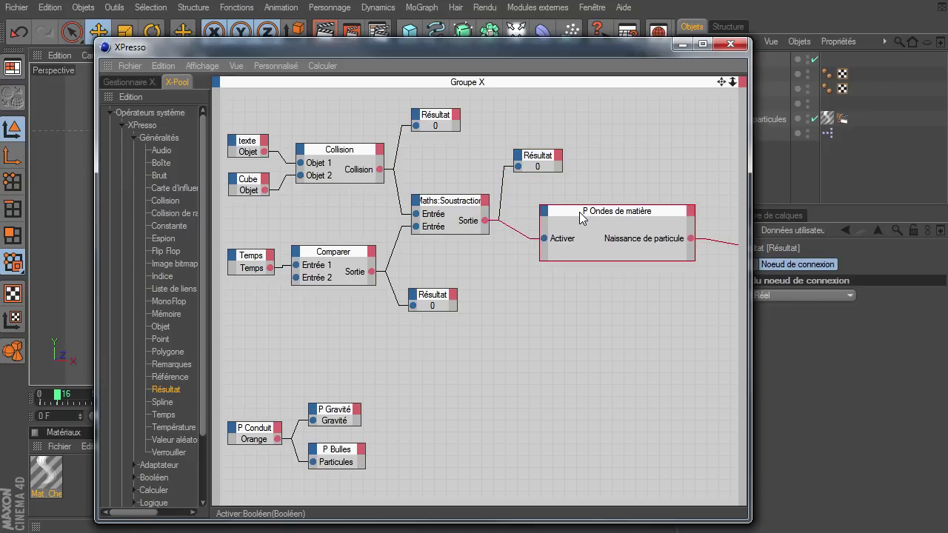
pyautogui.moveTo(749, 177); pyautogui.dragTo(881, 197)
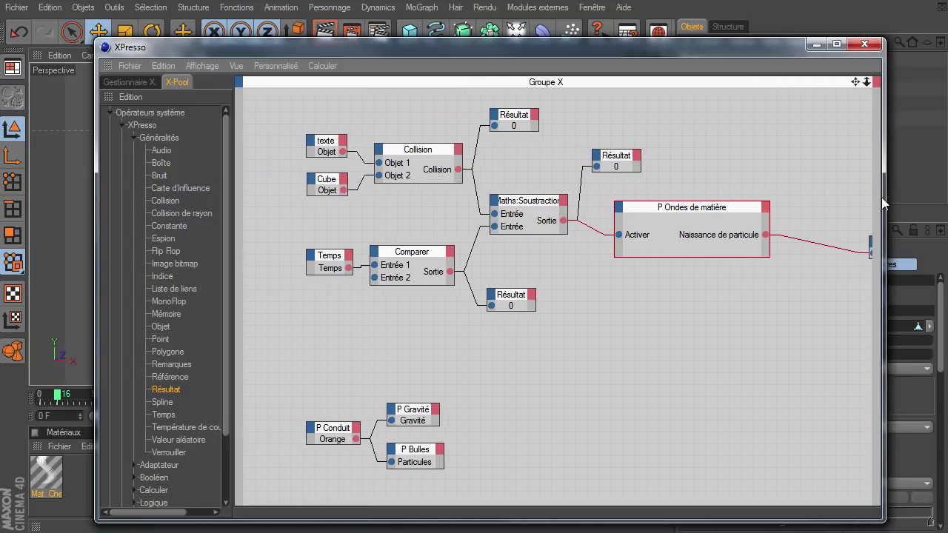
pyautogui.moveTo(870, 239); pyautogui.dragTo(870, 239)
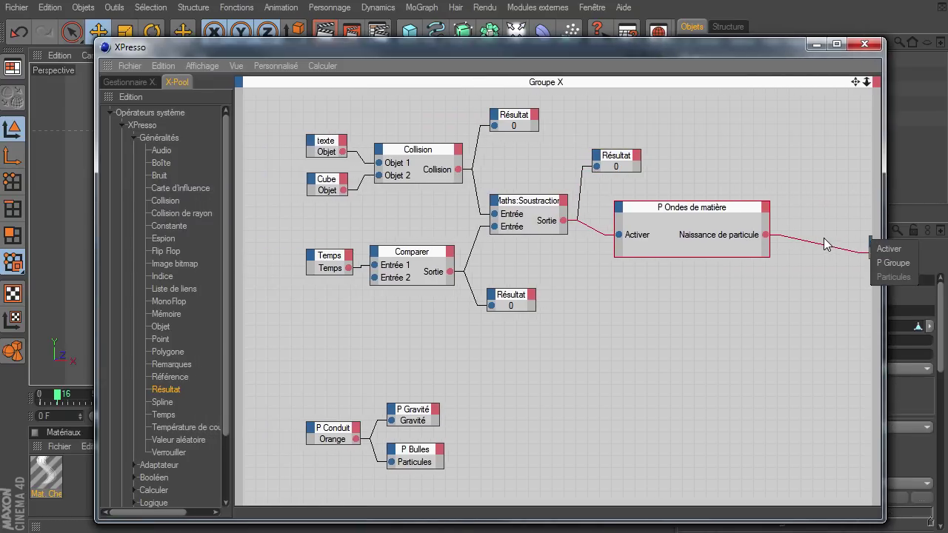
pyautogui.click(872, 280)
pyautogui.moveTo(883, 280); pyautogui.dragTo(906, 277)
pyautogui.moveTo(894, 235)
pyautogui.mouseDown()
pyautogui.moveTo(817, 240)
pyautogui.moveTo(830, 243)
pyautogui.mouseUp()
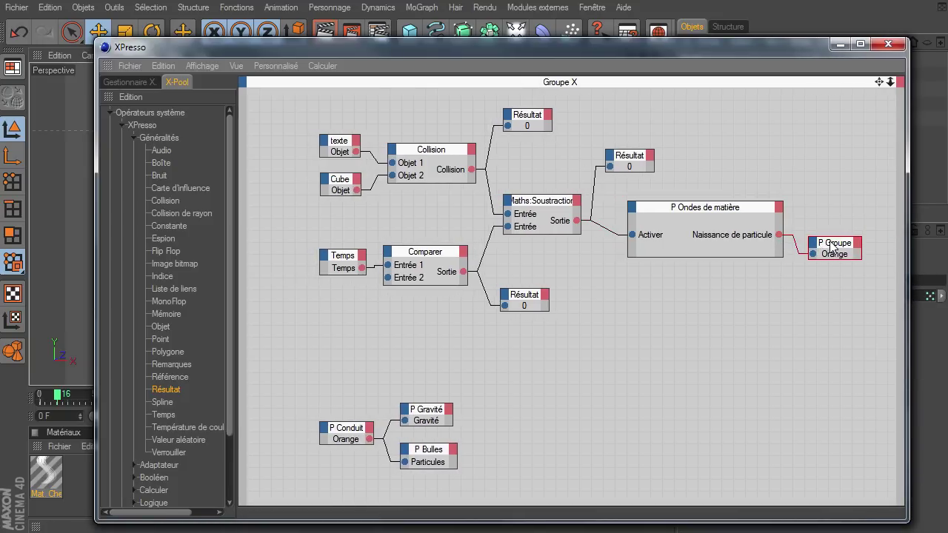
# Step: Box-select the upper graph, shift it up and left, and reposition the node editor
pyautogui.moveTo(277, 119); pyautogui.dragTo(875, 322)
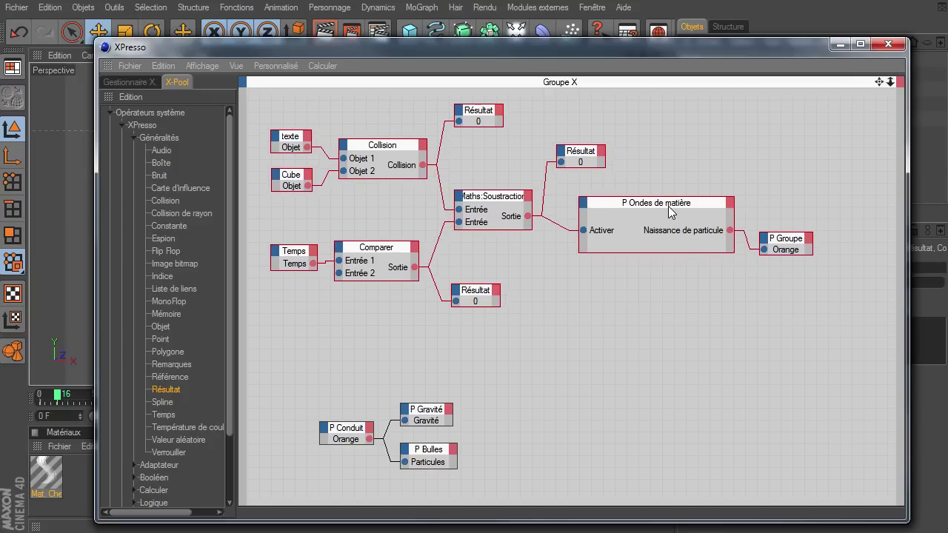
pyautogui.moveTo(717, 215); pyautogui.dragTo(670, 208)
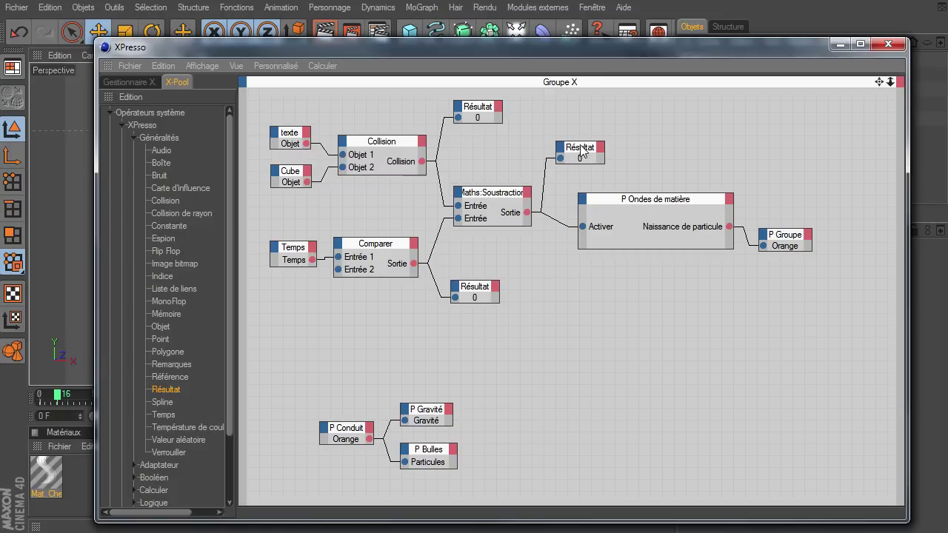
pyautogui.moveTo(551, 47); pyautogui.dragTo(944, 157)
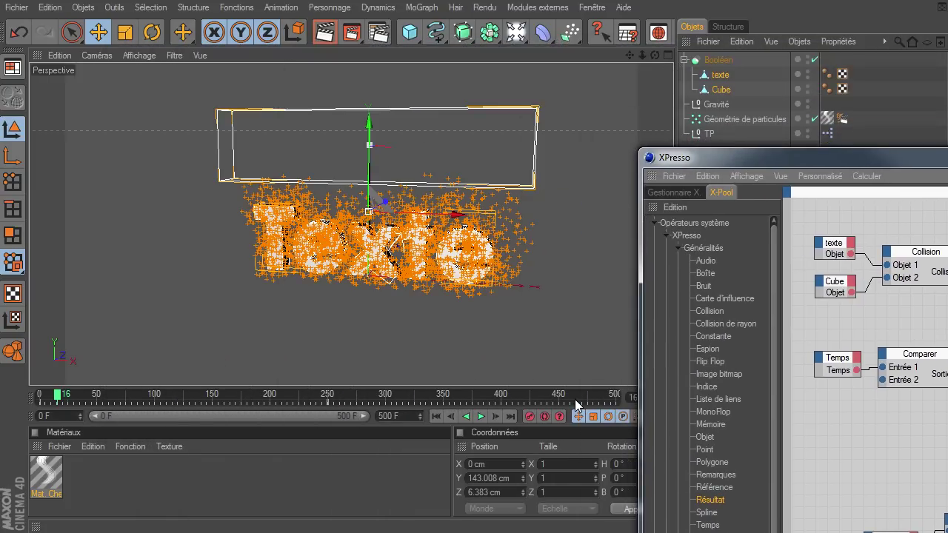
# Step: Replay the animation to frame 96 so orange particles burst and the collision Résultats read 1
pyautogui.click(435, 415)
pyautogui.click(480, 416)
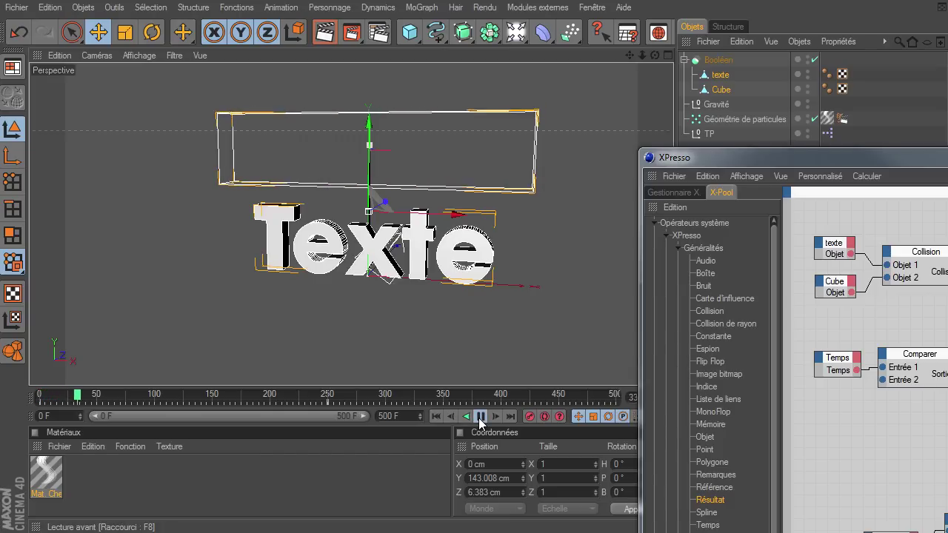
pyautogui.click(480, 417)
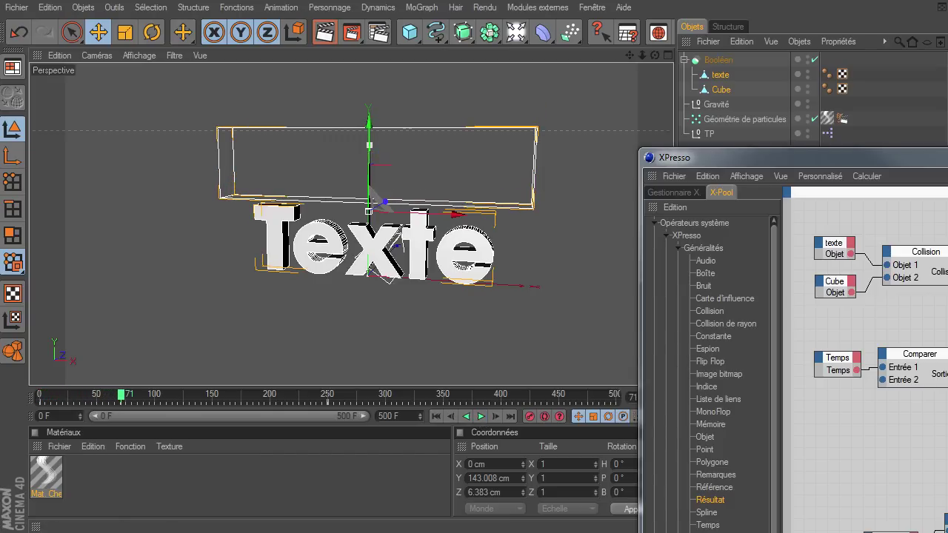
pyautogui.moveTo(711, 157); pyautogui.dragTo(695, 138)
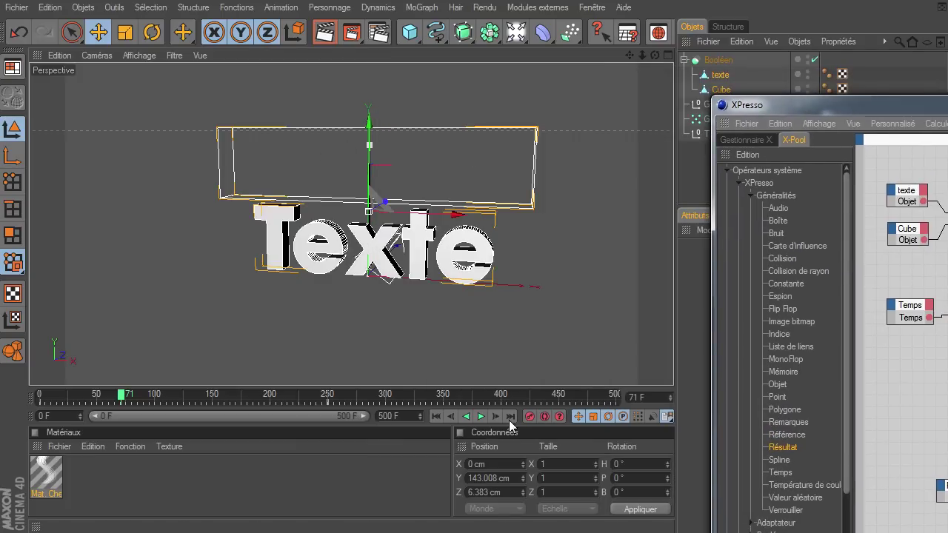
pyautogui.click(481, 416)
pyautogui.click(481, 416)
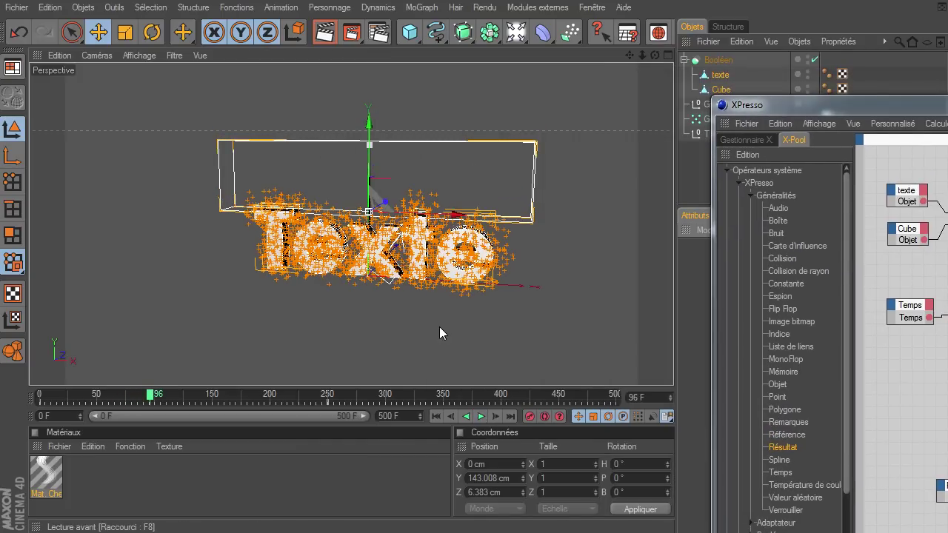
pyautogui.moveTo(778, 104)
pyautogui.mouseDown()
pyautogui.moveTo(514, 88)
pyautogui.moveTo(491, 39)
pyautogui.mouseUp()
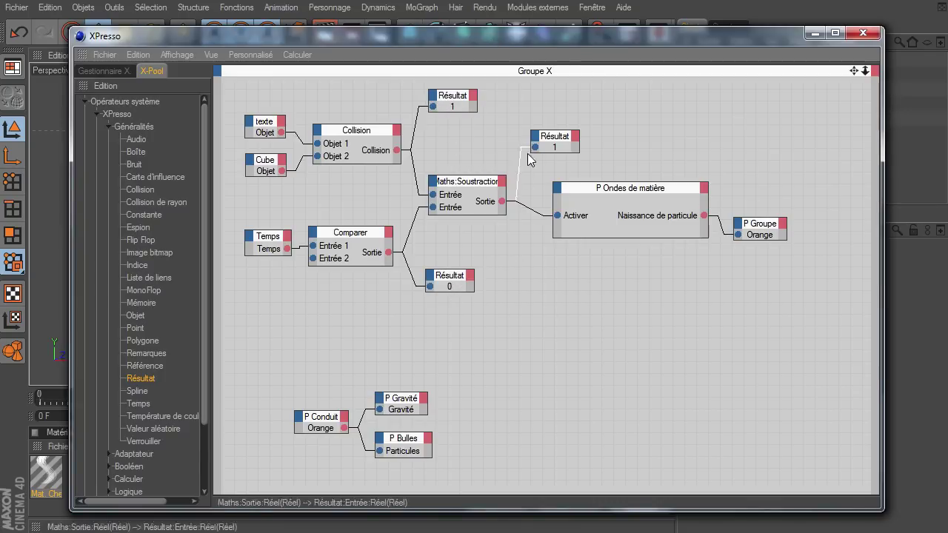
# Step: Nudge the right Résultat and P Ondes de matière, then play to frame 276 to see emission stop
pyautogui.moveTo(557, 141); pyautogui.dragTo(553, 133)
pyautogui.moveTo(625, 189); pyautogui.dragTo(613, 186)
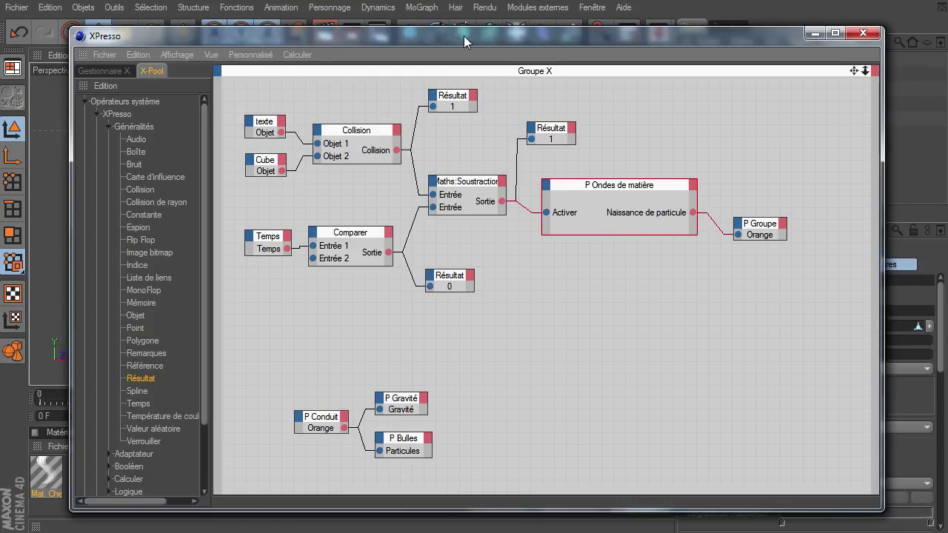
pyautogui.moveTo(440, 34)
pyautogui.mouseDown()
pyautogui.moveTo(666, 77)
pyautogui.moveTo(947, 71)
pyautogui.mouseUp()
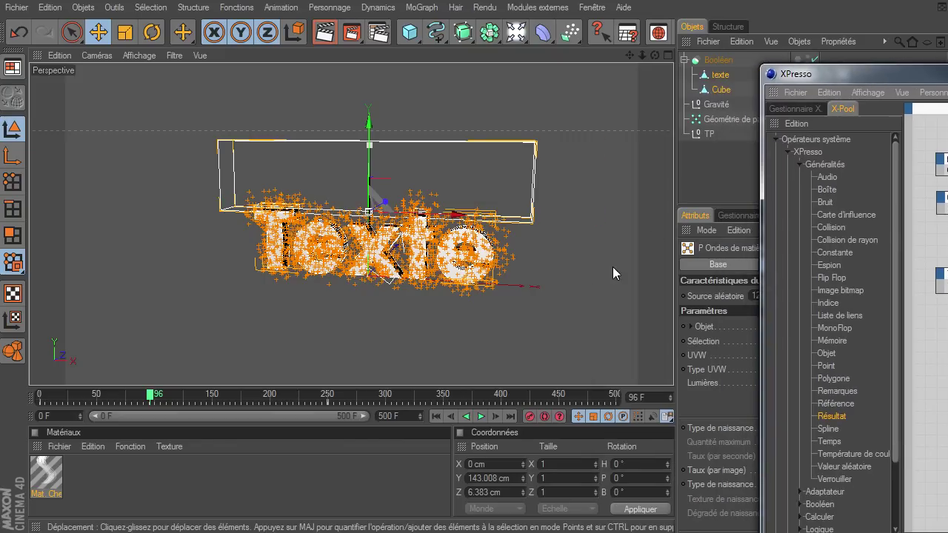
pyautogui.click(483, 417)
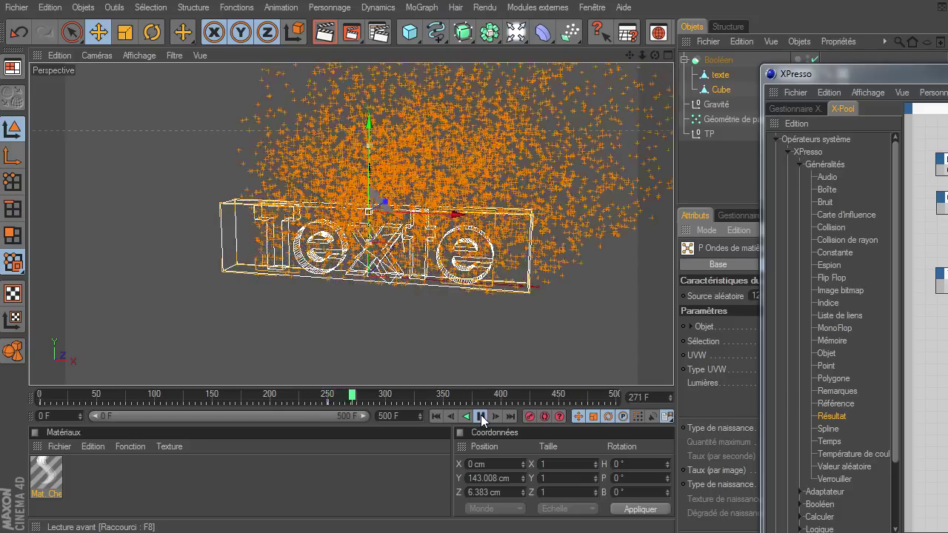
pyautogui.click(482, 417)
pyautogui.moveTo(852, 73)
pyautogui.mouseDown()
pyautogui.moveTo(404, 48)
pyautogui.moveTo(368, 36)
pyautogui.mouseUp()
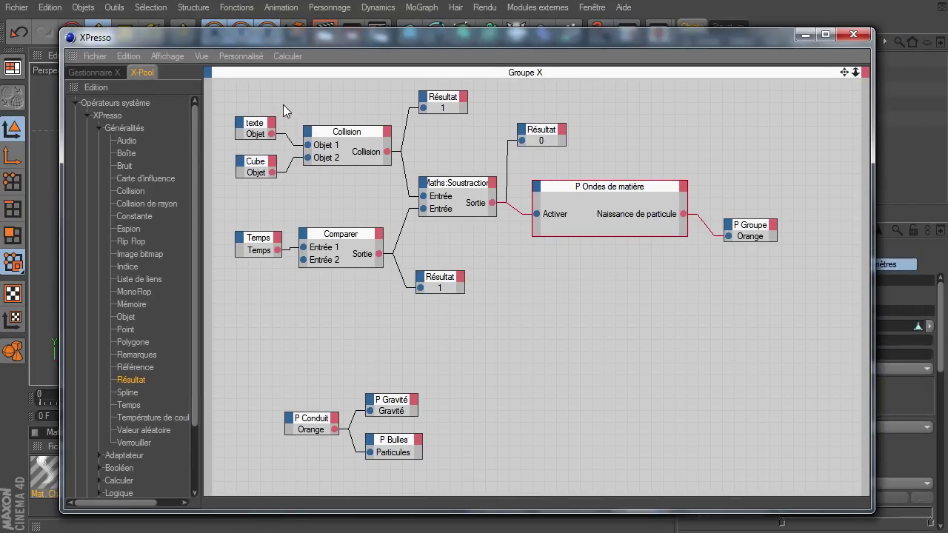
# Step: Align the top, lower and right Résultat nodes and shift P Ondes de matière left
pyautogui.moveTo(450, 105); pyautogui.dragTo(448, 118)
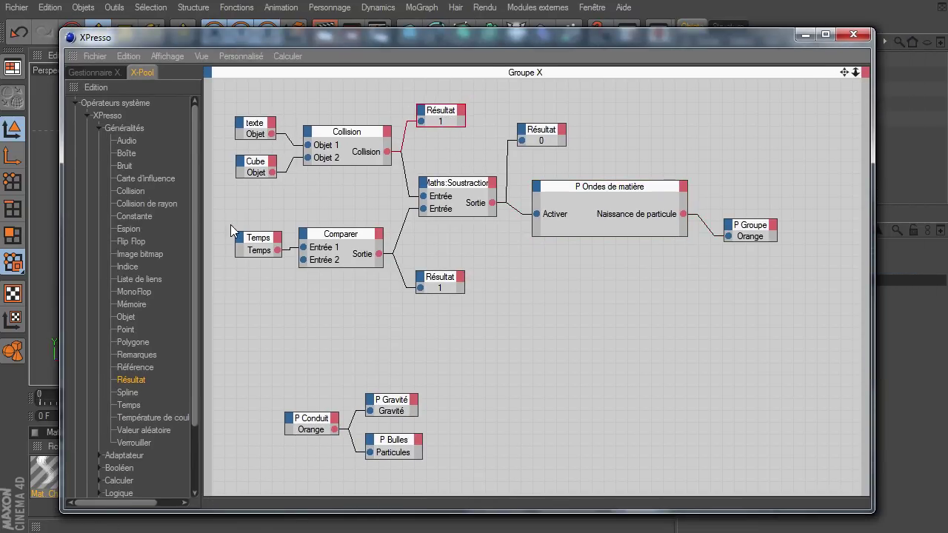
pyautogui.moveTo(444, 285); pyautogui.dragTo(429, 274)
pyautogui.moveTo(445, 115); pyautogui.dragTo(440, 111)
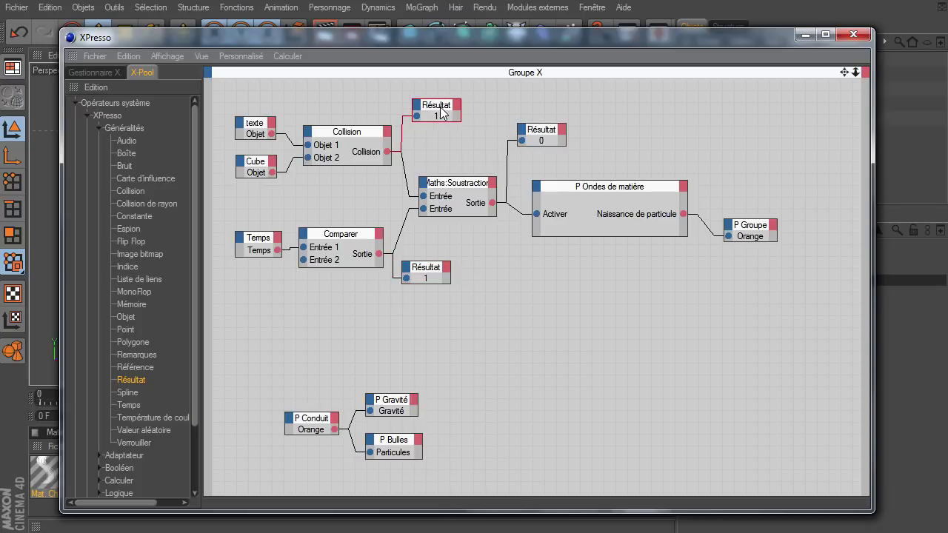
pyautogui.click(432, 269)
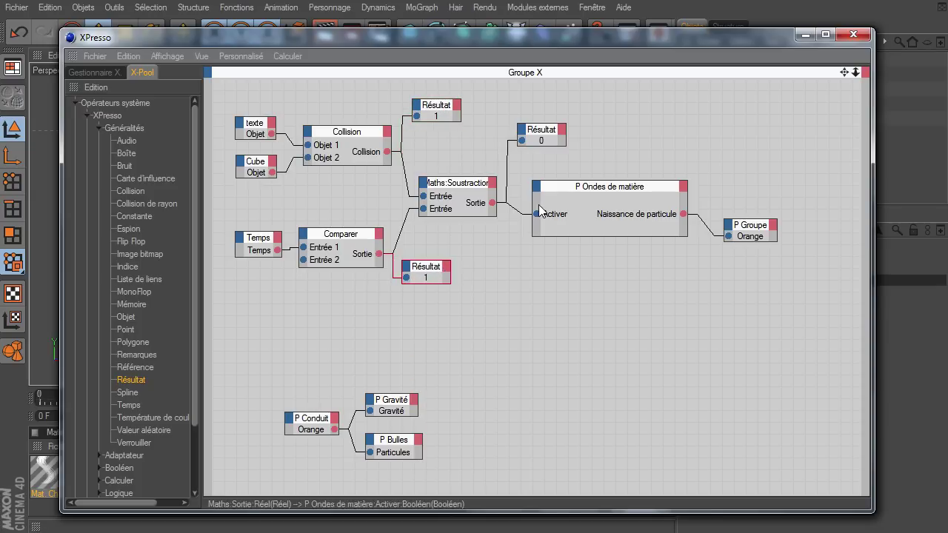
pyautogui.click(538, 136)
pyautogui.moveTo(538, 136); pyautogui.dragTo(540, 127)
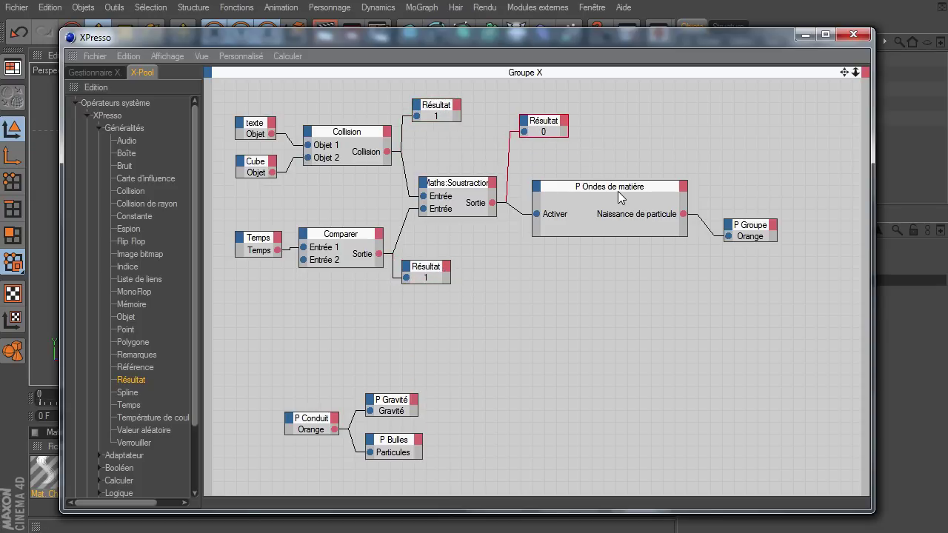
pyautogui.moveTo(623, 198); pyautogui.dragTo(616, 197)
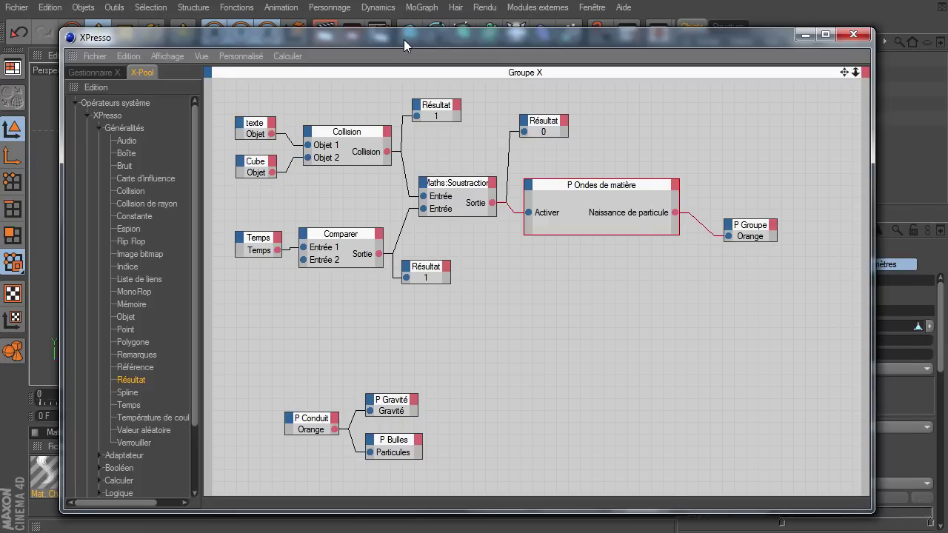
pyautogui.moveTo(392, 39); pyautogui.dragTo(417, 50)
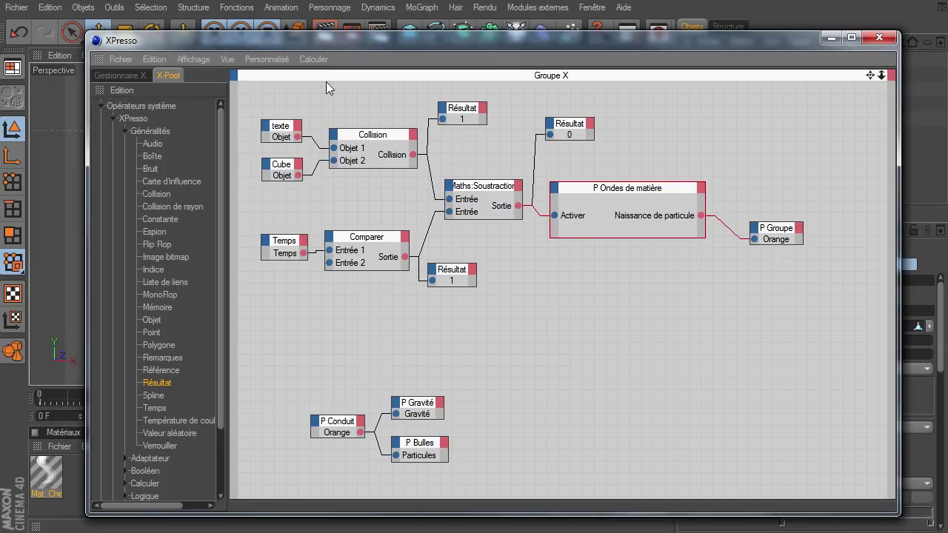
# Step: Move P Conduit, P Gravité and P Bulles up toward the main graph and nudge P Groupe left
pyautogui.moveTo(304, 387); pyautogui.dragTo(494, 462)
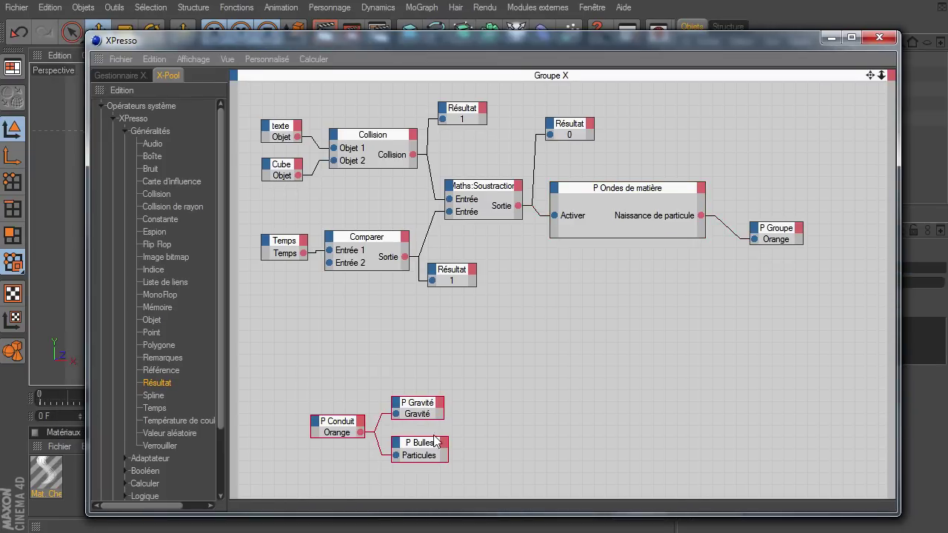
pyautogui.moveTo(426, 411); pyautogui.dragTo(389, 348)
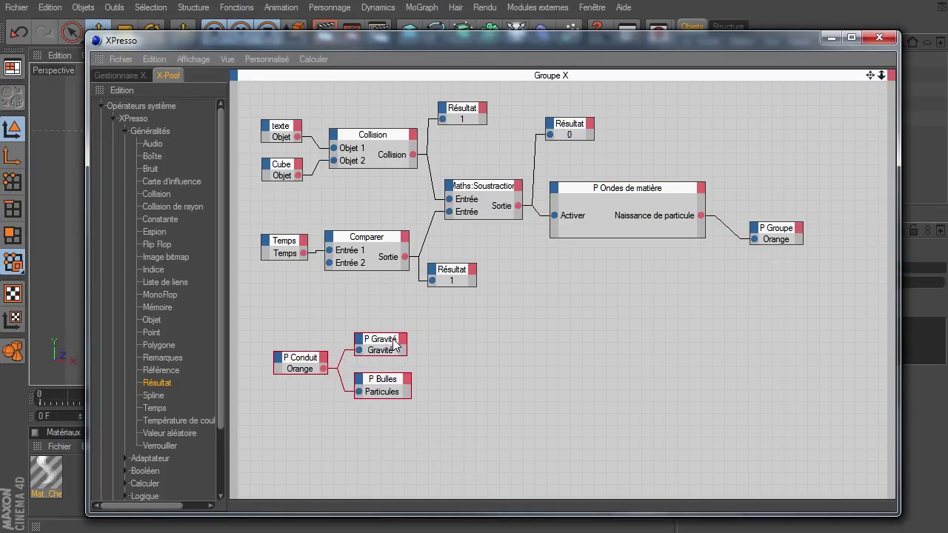
pyautogui.moveTo(630, 187); pyautogui.dragTo(628, 199)
pyautogui.moveTo(776, 234); pyautogui.dragTo(762, 235)
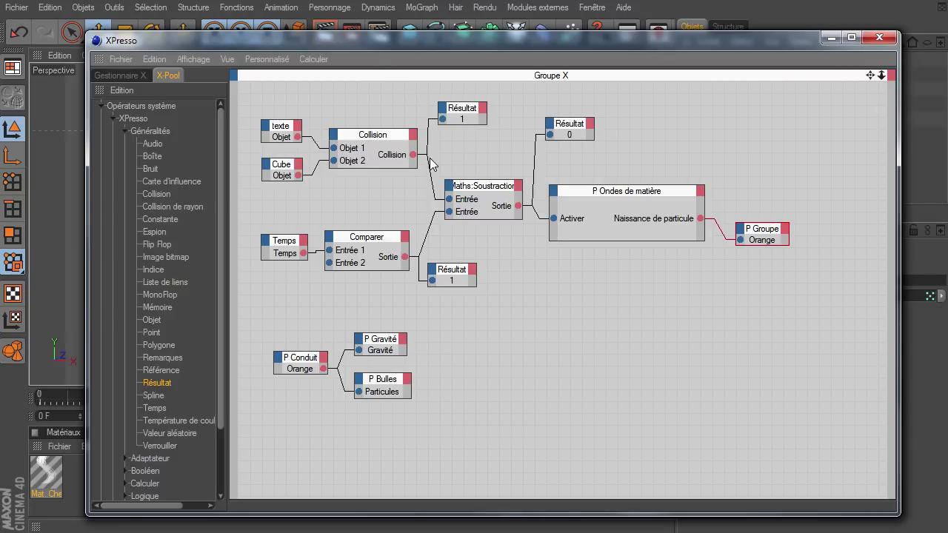
pyautogui.moveTo(369, 38); pyautogui.dragTo(336, 23)
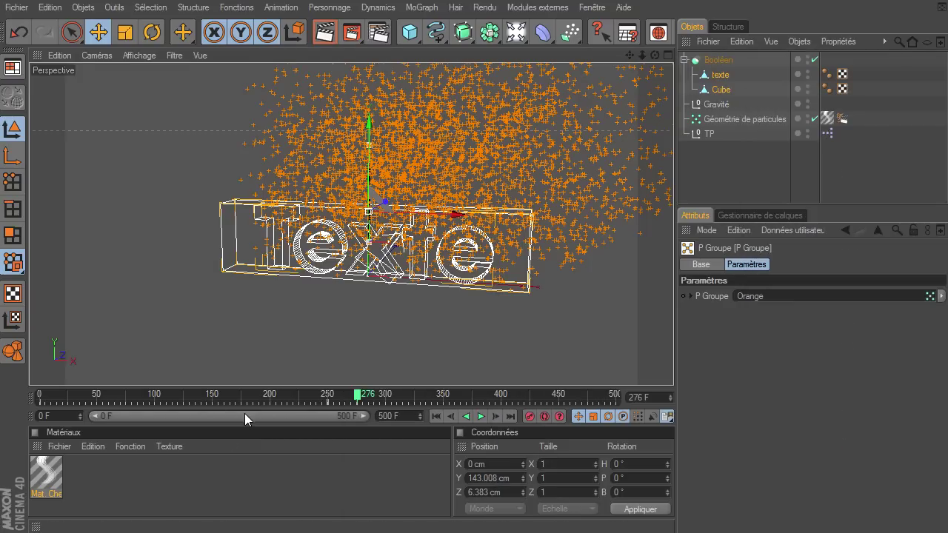
# Step: Test-render the particles, rewind to frame 0, and bring the XPresso graph back with Cube selected
pyautogui.click(324, 32)
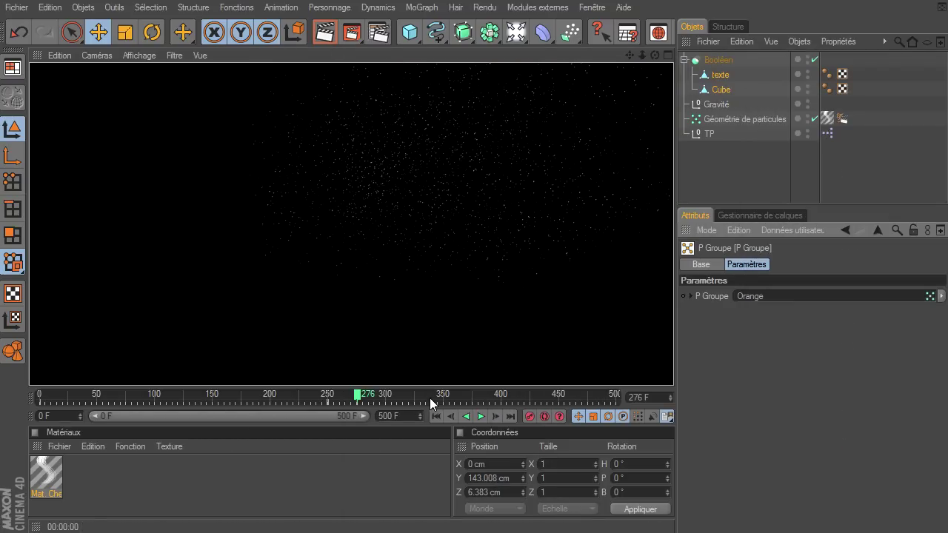
pyautogui.click(436, 416)
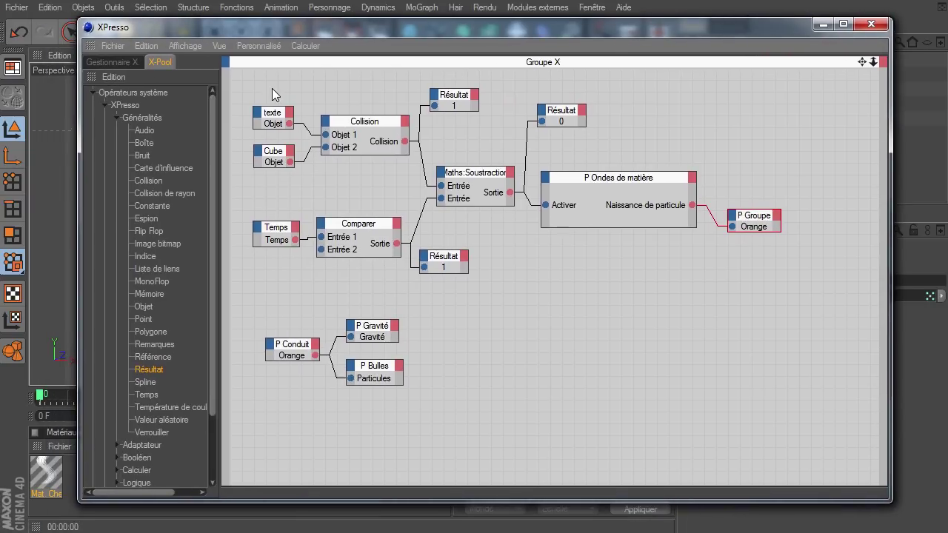
pyautogui.click(272, 118)
pyautogui.click(273, 156)
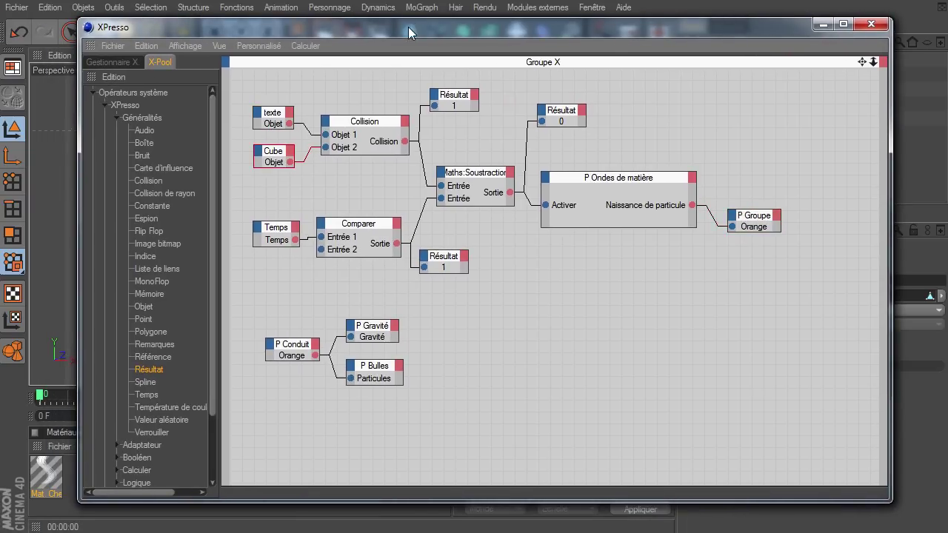
# Step: Nudge the Collision node left and lower the top Résultat node to line them up
pyautogui.moveTo(409, 26); pyautogui.dragTo(434, 193)
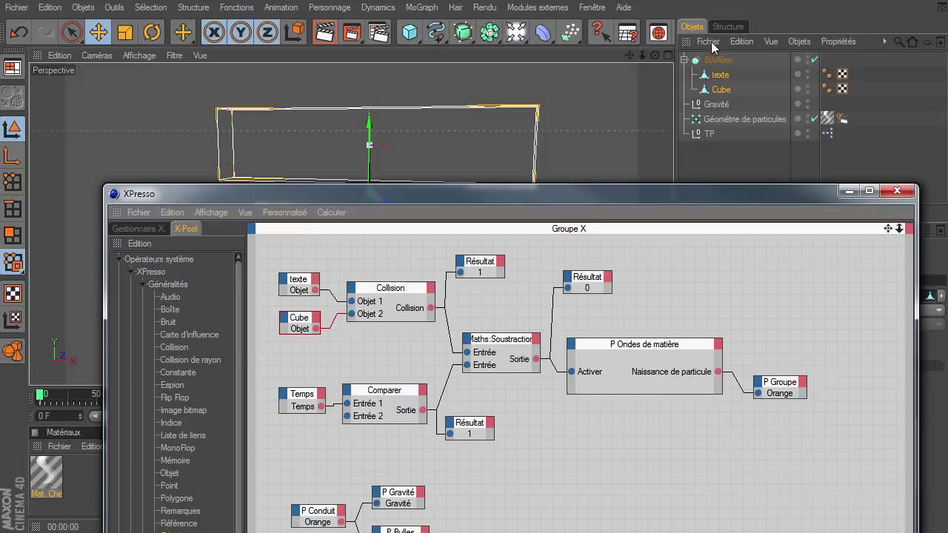
pyautogui.moveTo(577, 198); pyautogui.dragTo(568, 47)
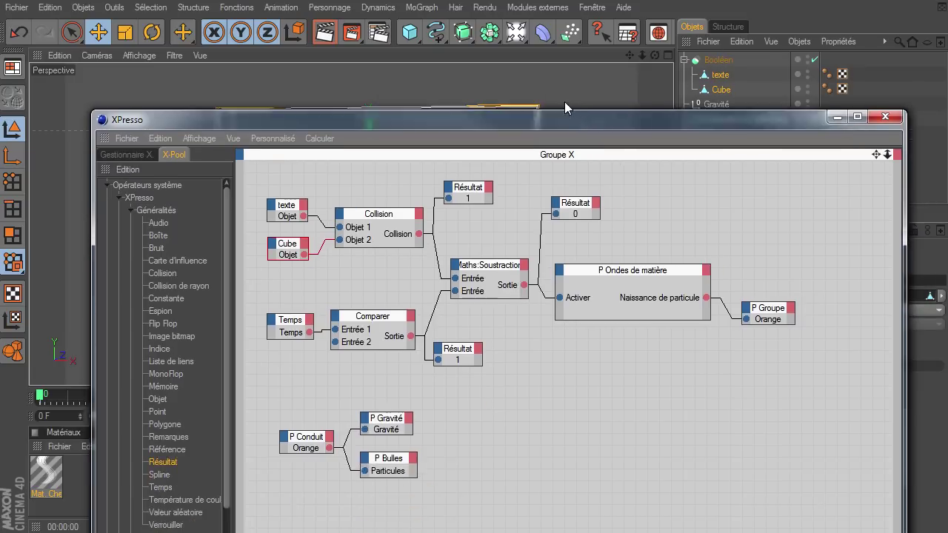
pyautogui.click(379, 144)
pyautogui.moveTo(379, 145); pyautogui.dragTo(372, 145)
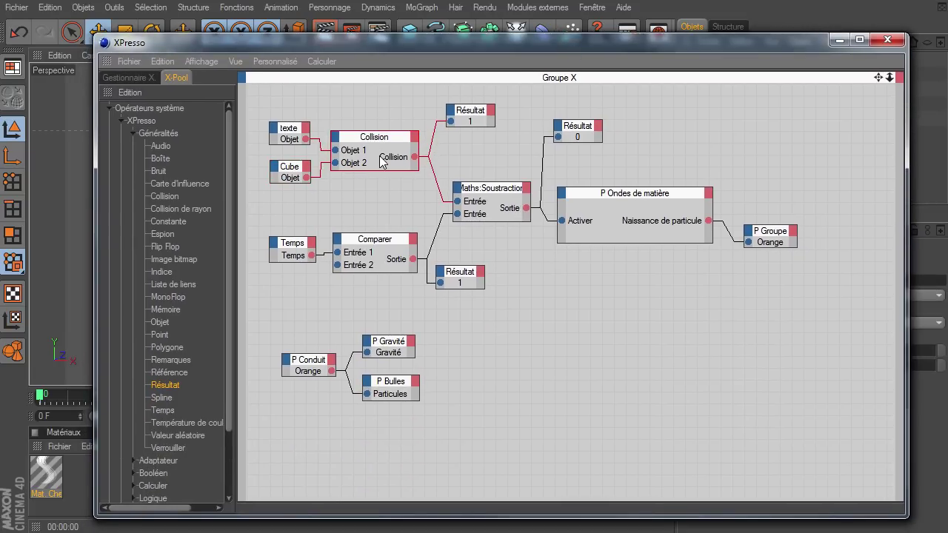
pyautogui.click(468, 123)
pyautogui.moveTo(468, 123); pyautogui.dragTo(461, 141)
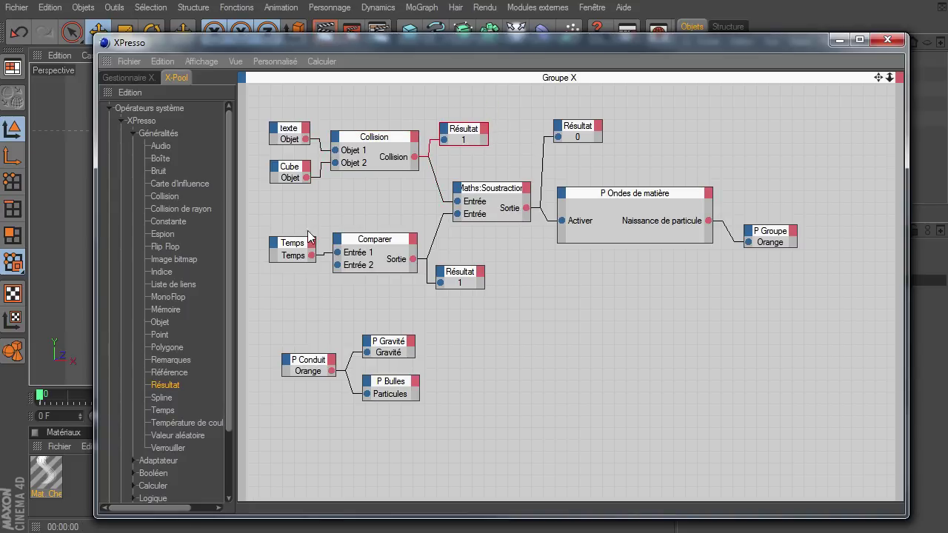
# Step: Align Temps, Comparer, the lower Résultat, Maths:Soustraction and the Résultat 0 node
pyautogui.moveTo(285, 247); pyautogui.dragTo(288, 245)
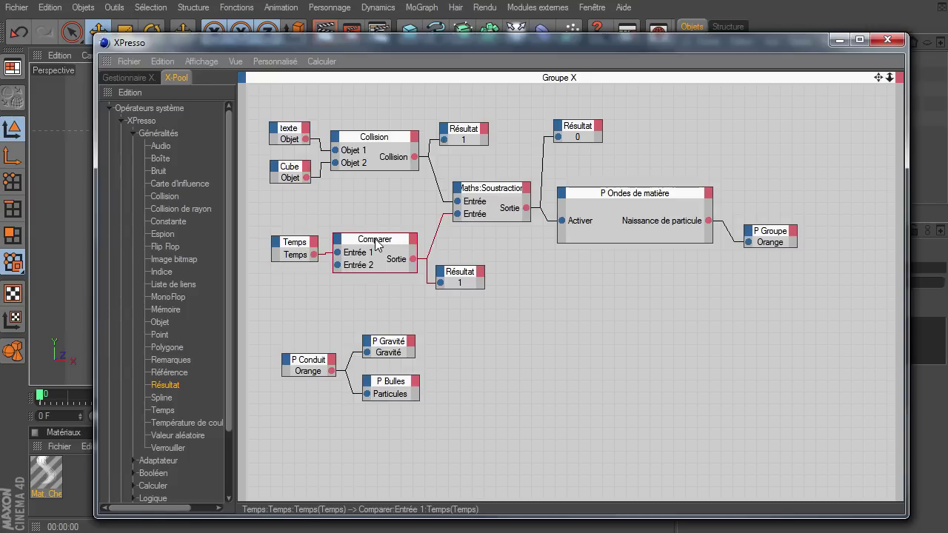
pyautogui.moveTo(374, 242); pyautogui.dragTo(375, 248)
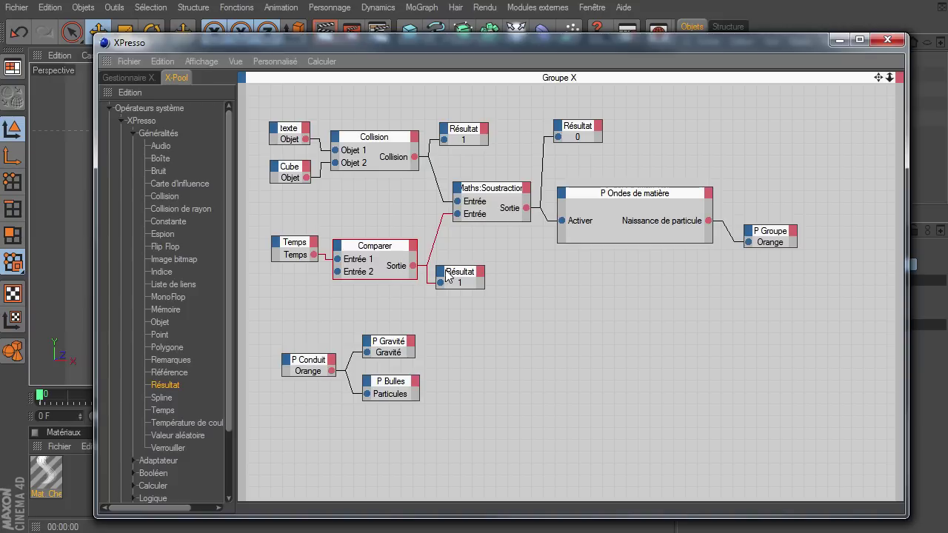
pyautogui.moveTo(461, 278); pyautogui.dragTo(471, 288)
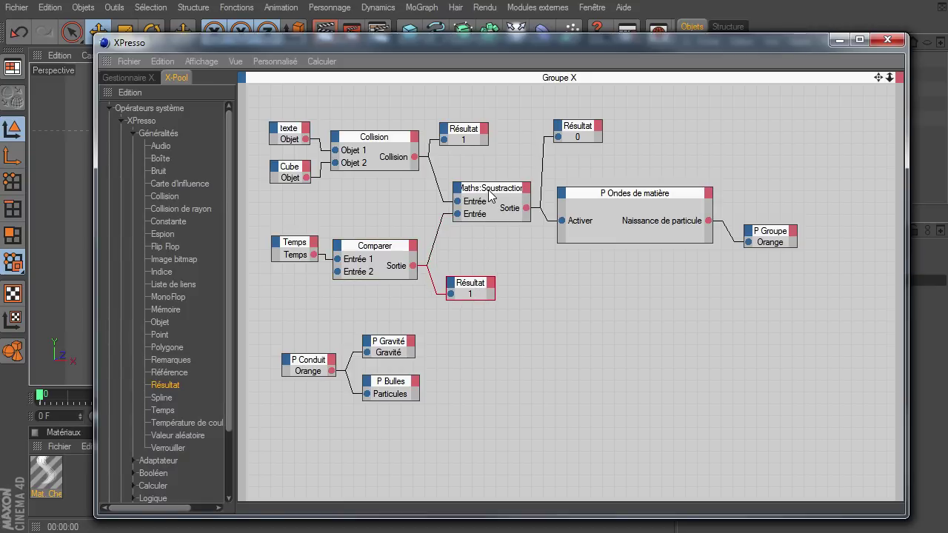
pyautogui.moveTo(489, 195); pyautogui.dragTo(481, 199)
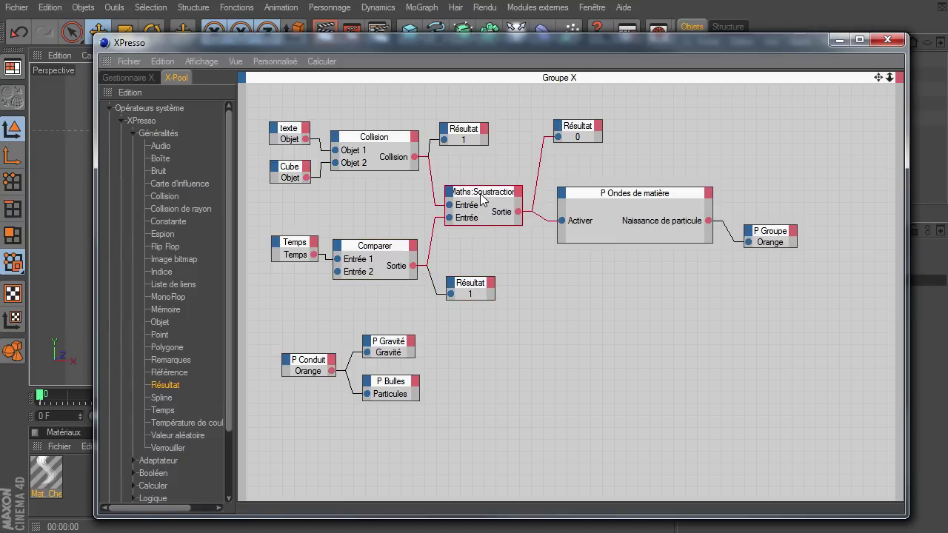
pyautogui.click(465, 134)
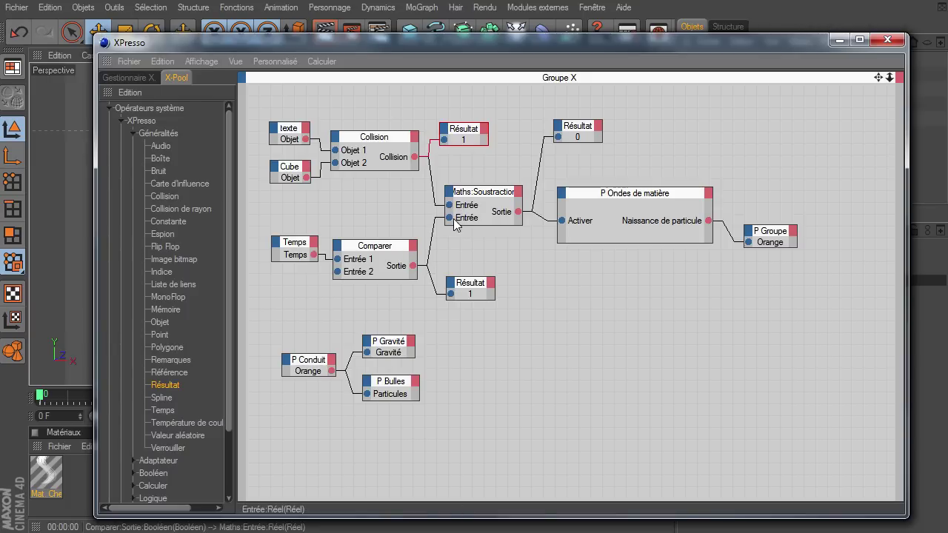
pyautogui.moveTo(585, 130); pyautogui.dragTo(581, 140)
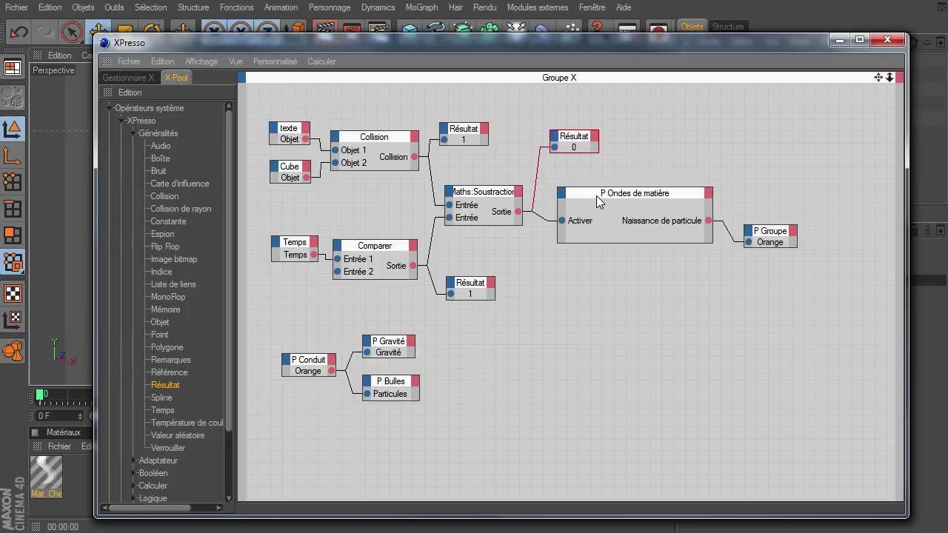
# Step: Align P Ondes de matière, P Groupe, P Gravité and P Bulles, then move the node editor out of view
pyautogui.moveTo(589, 195); pyautogui.dragTo(587, 204)
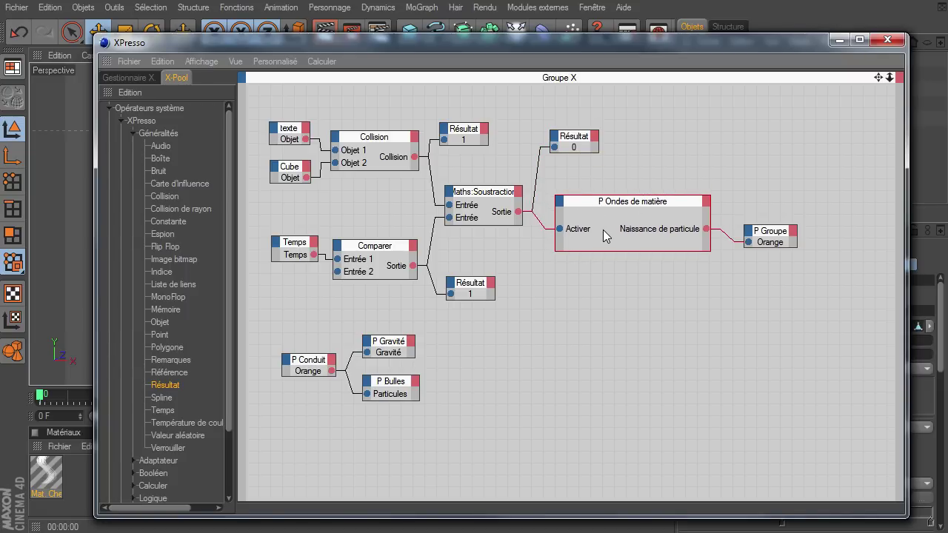
pyautogui.moveTo(769, 238)
pyautogui.mouseDown()
pyautogui.moveTo(770, 250)
pyautogui.moveTo(762, 243)
pyautogui.mouseUp()
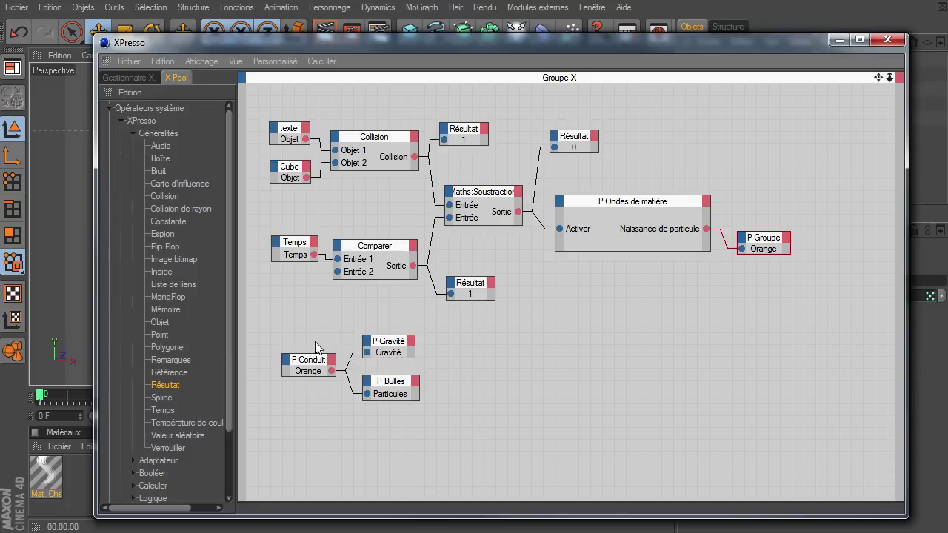
pyautogui.moveTo(397, 348); pyautogui.dragTo(400, 345)
pyautogui.moveTo(394, 383); pyautogui.dragTo(397, 385)
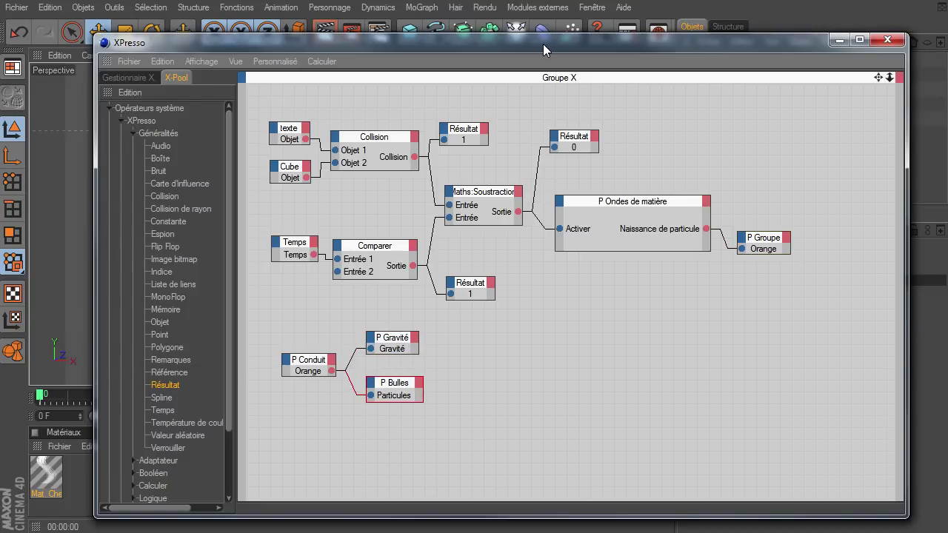
pyautogui.moveTo(543, 44); pyautogui.dragTo(947, 66)
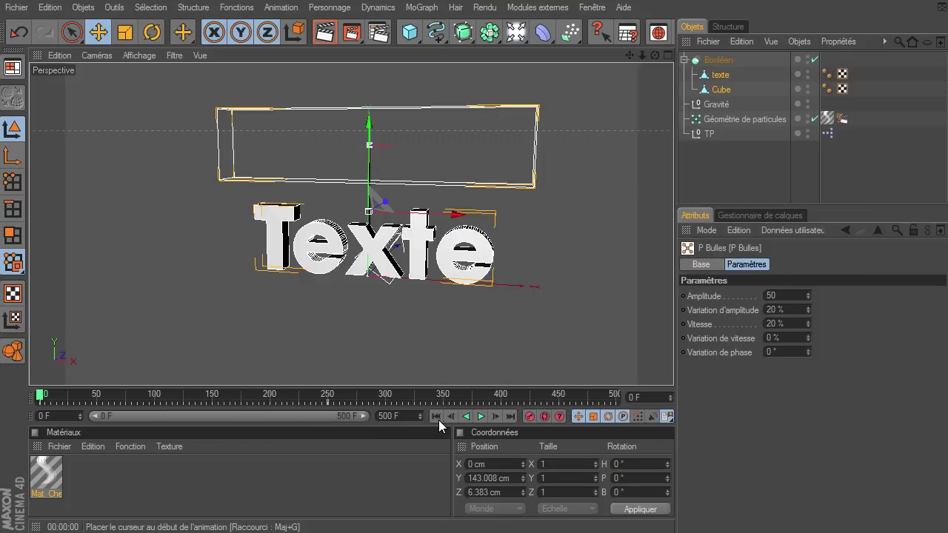
# Step: Play the animation, stop it, and render the current view
pyautogui.click(481, 416)
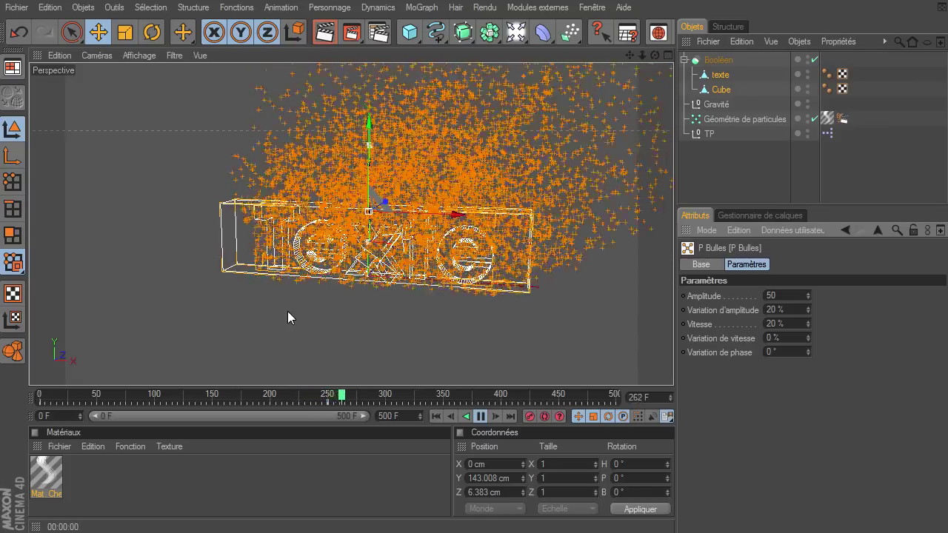
pyautogui.click(482, 416)
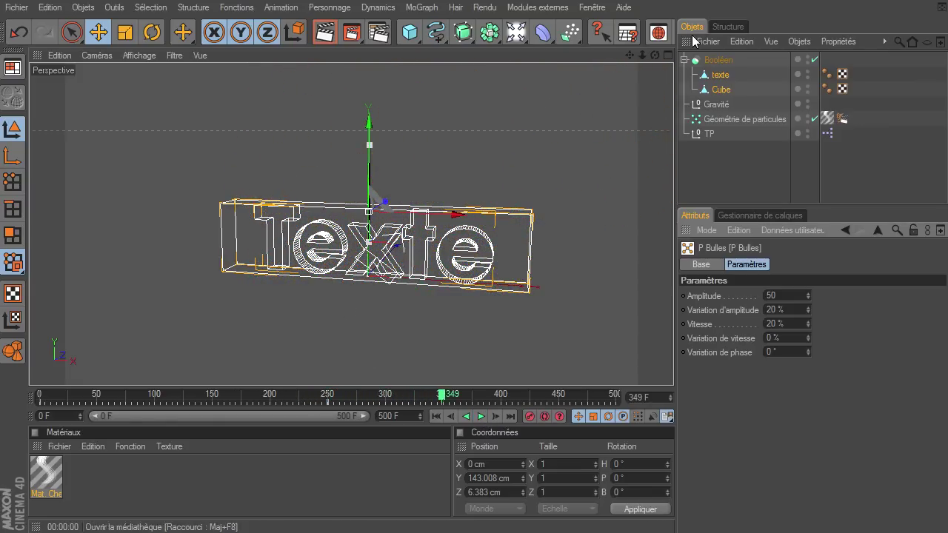
pyautogui.click(749, 164)
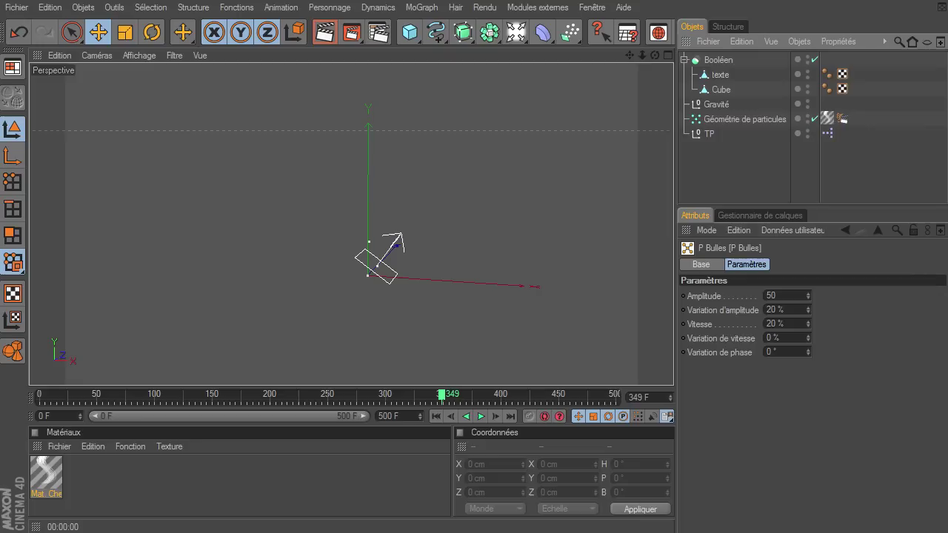
pyautogui.click(324, 32)
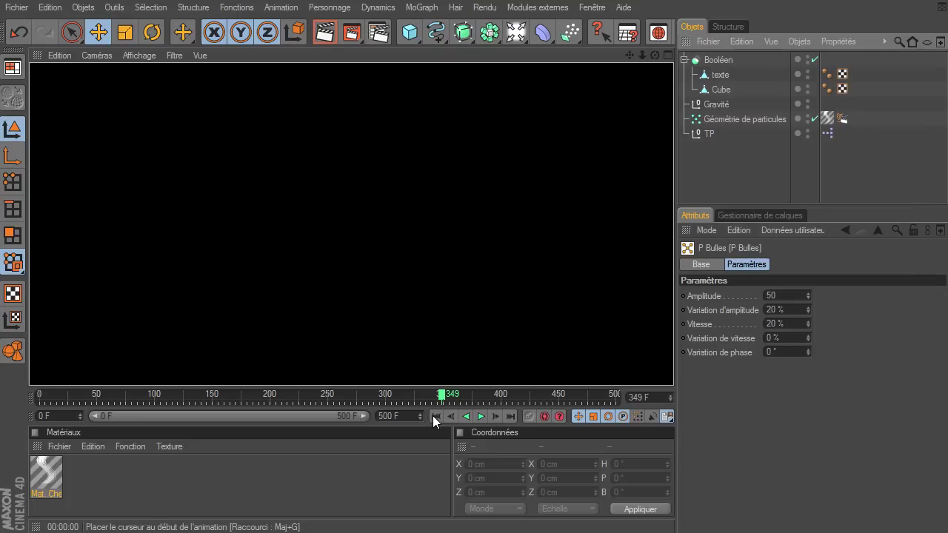
# Step: Replay from frame 0 and render test frames at frames 66 and 99
pyautogui.click(436, 417)
pyautogui.click(481, 417)
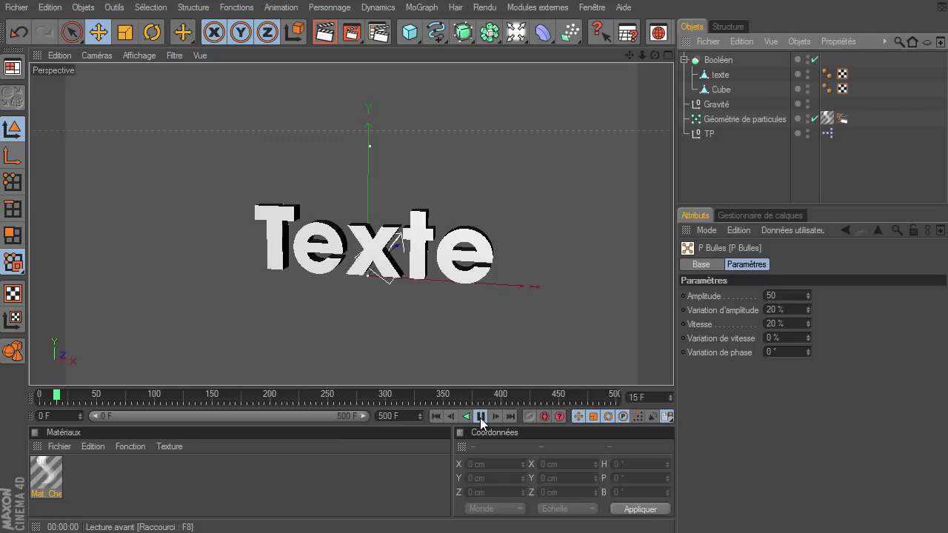
pyautogui.click(481, 417)
pyautogui.click(324, 33)
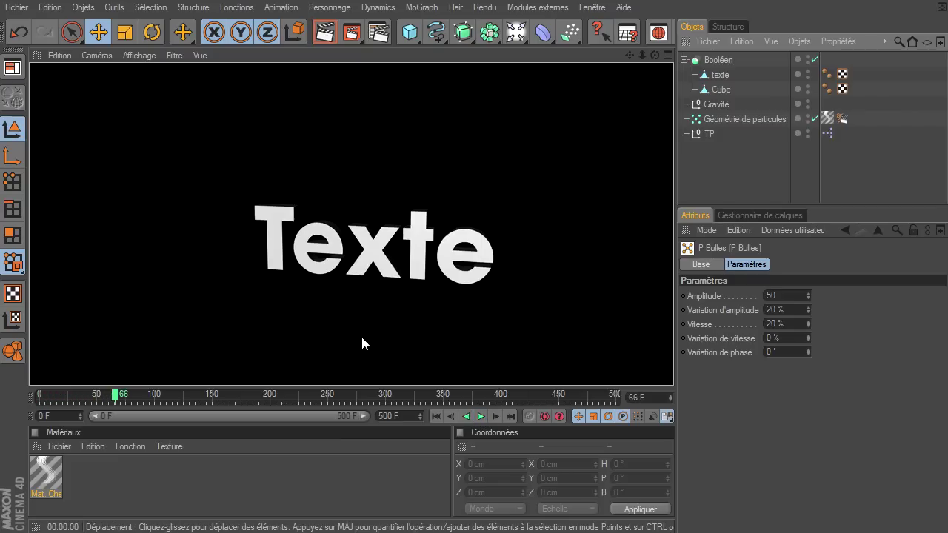
pyautogui.click(481, 415)
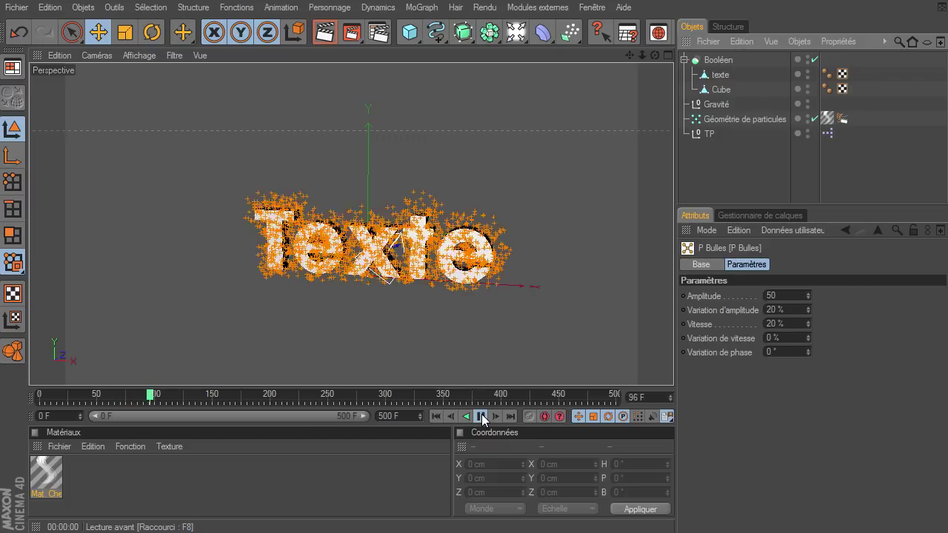
pyautogui.click(482, 416)
pyautogui.click(328, 40)
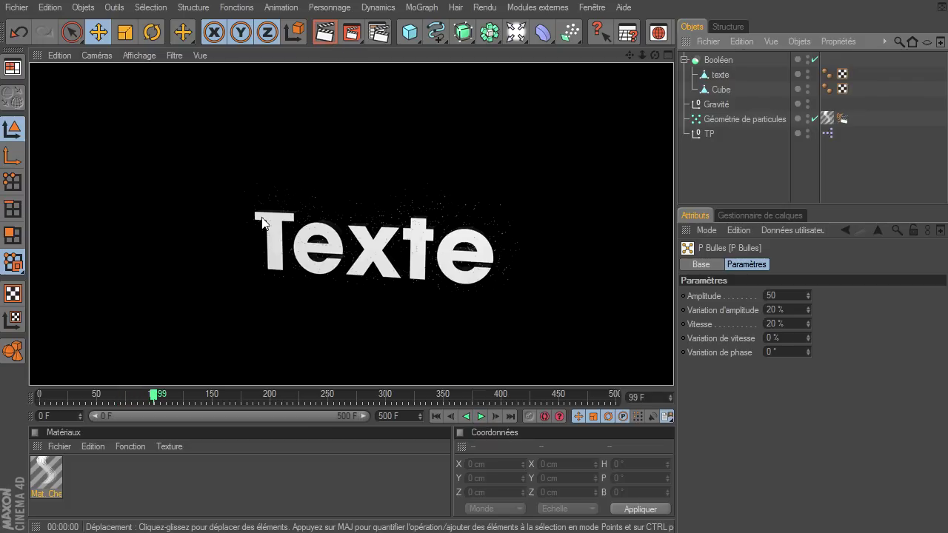
# Step: Continue playback and render frames 131, 237 and 336
pyautogui.click(482, 417)
pyautogui.click(482, 417)
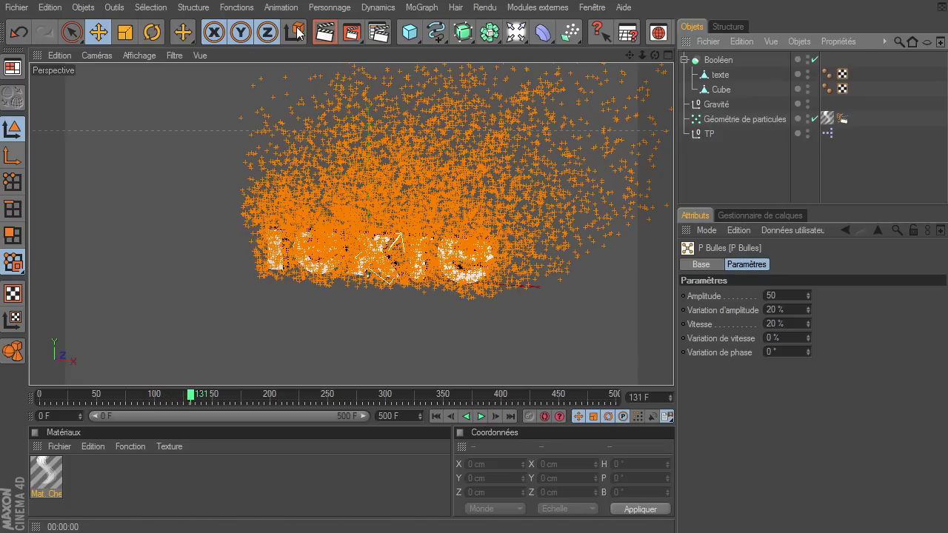
pyautogui.click(325, 32)
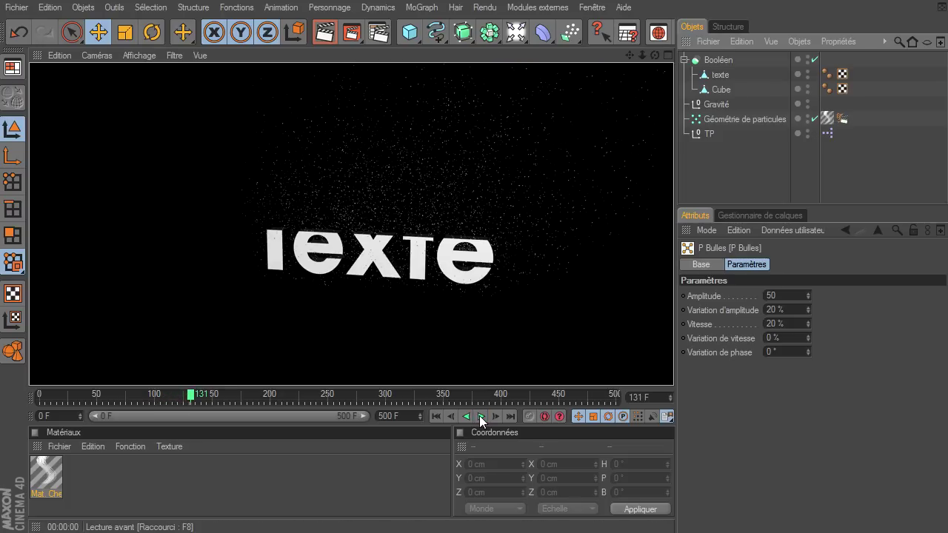
pyautogui.click(481, 416)
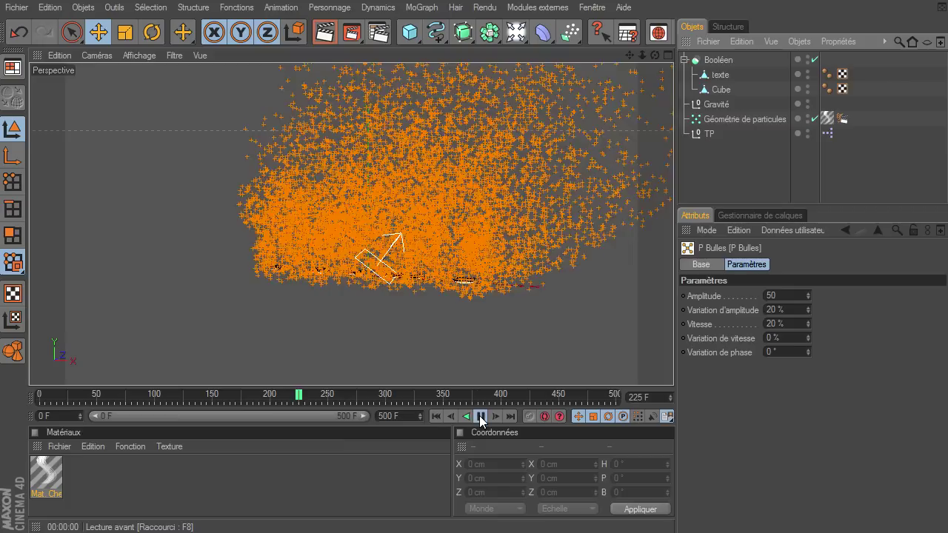
pyautogui.click(481, 416)
pyautogui.click(324, 32)
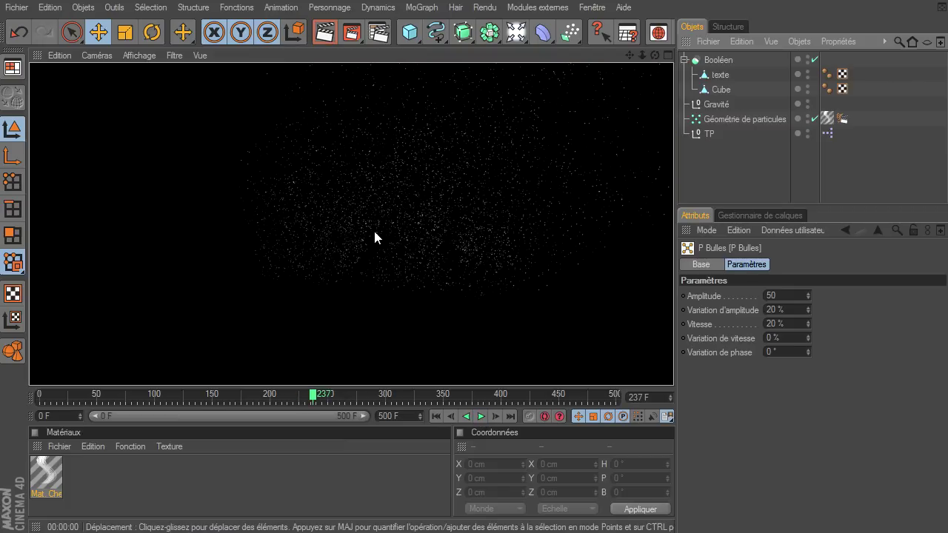
pyautogui.click(481, 416)
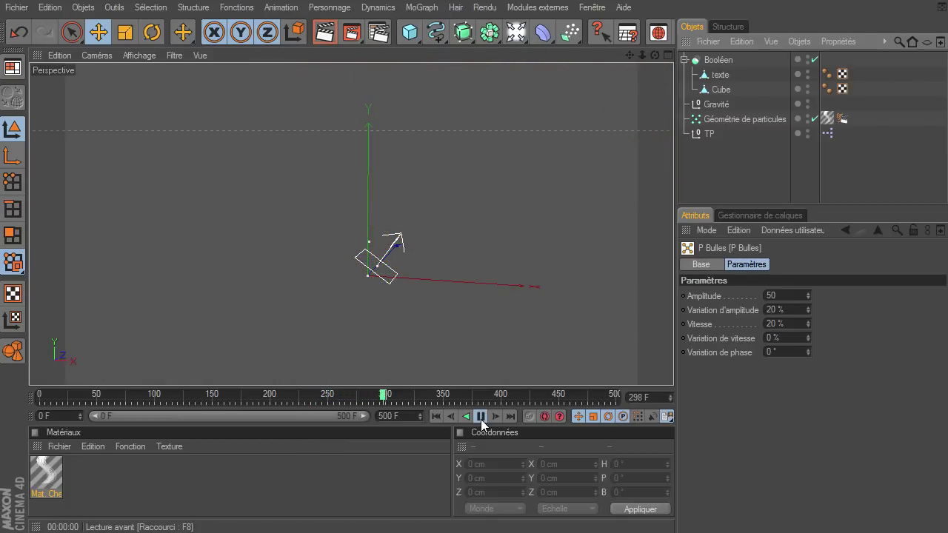
pyautogui.click(480, 416)
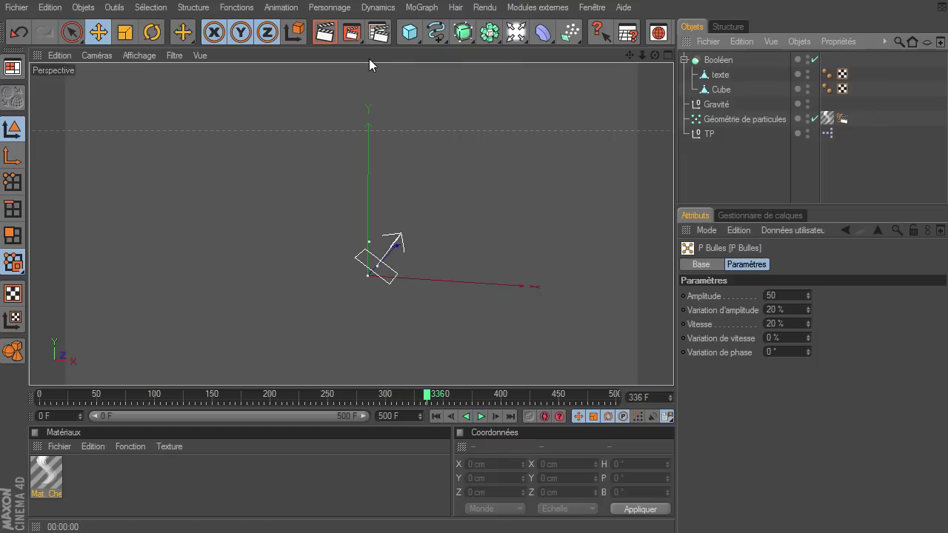
pyautogui.click(337, 34)
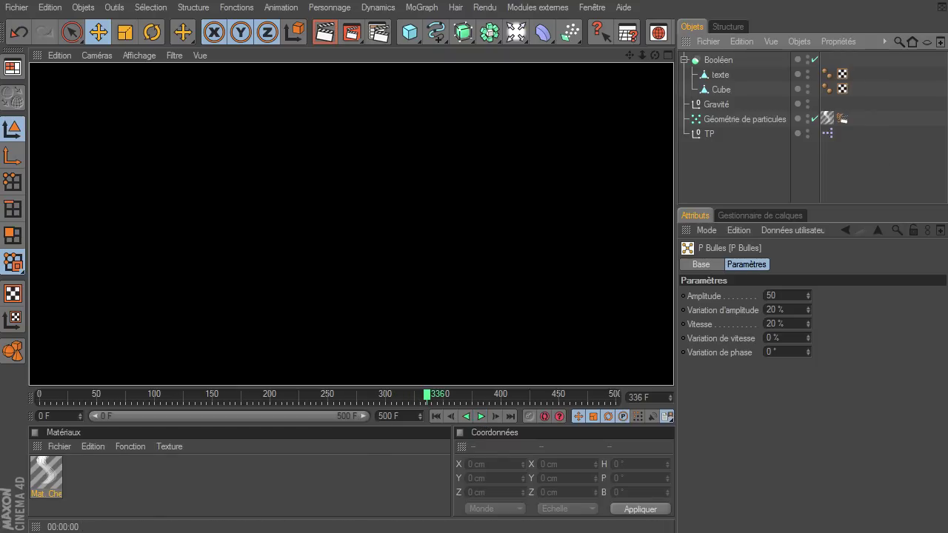
# Step: Reopen the XPresso editor, replay the animation from the first frame, and select the Cube
pyautogui.doubleClick(842, 118)
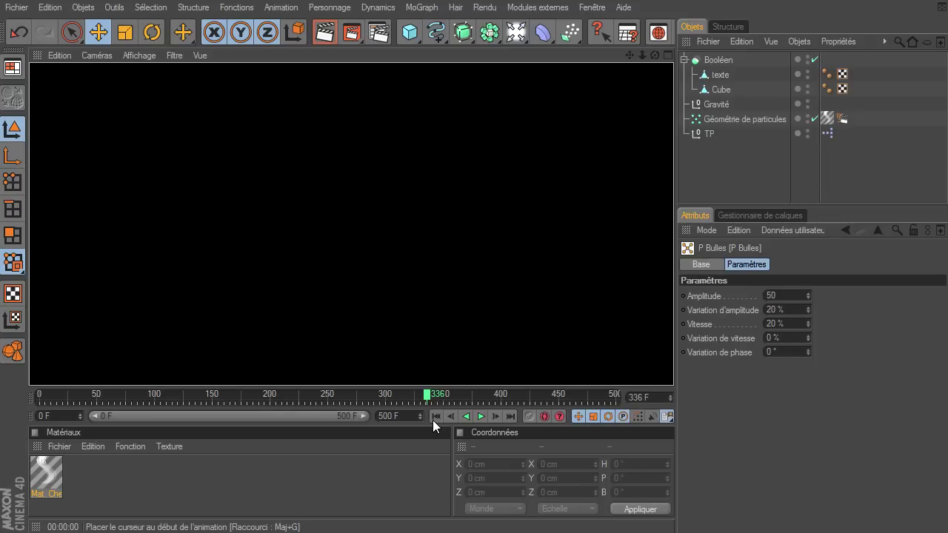
pyautogui.click(435, 417)
pyautogui.click(481, 416)
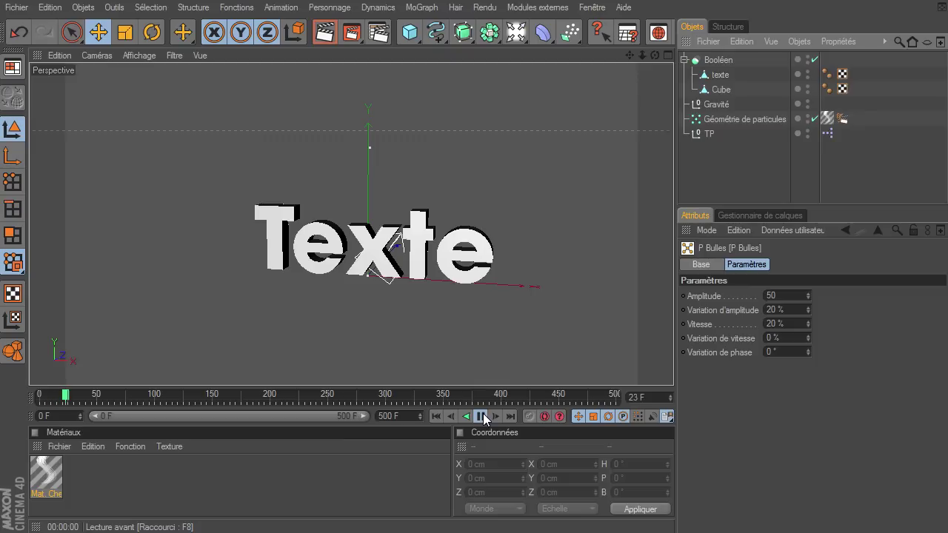
pyautogui.click(719, 88)
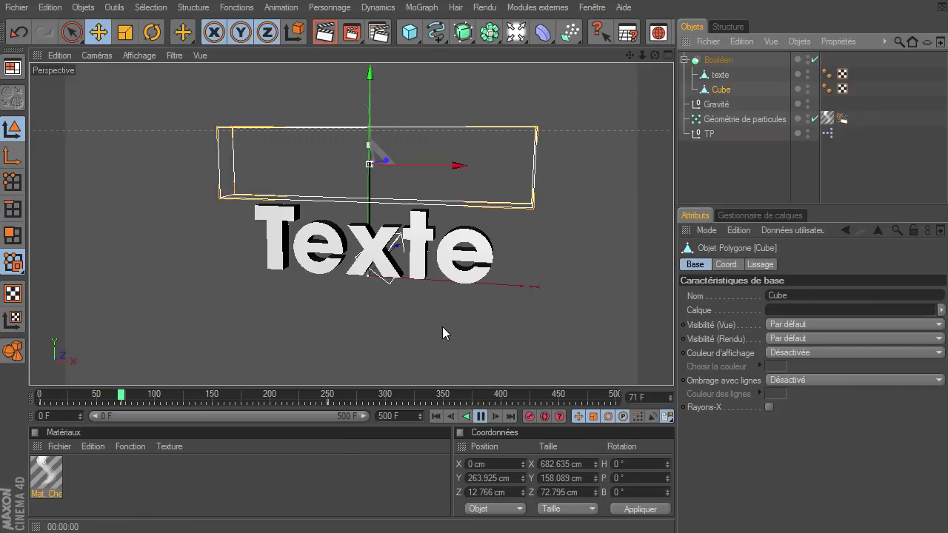
# Step: Stop playback and nudge the Résultat, Maths:Soustraction and P Ondes de matière nodes into a neater layout
pyautogui.press('F7')
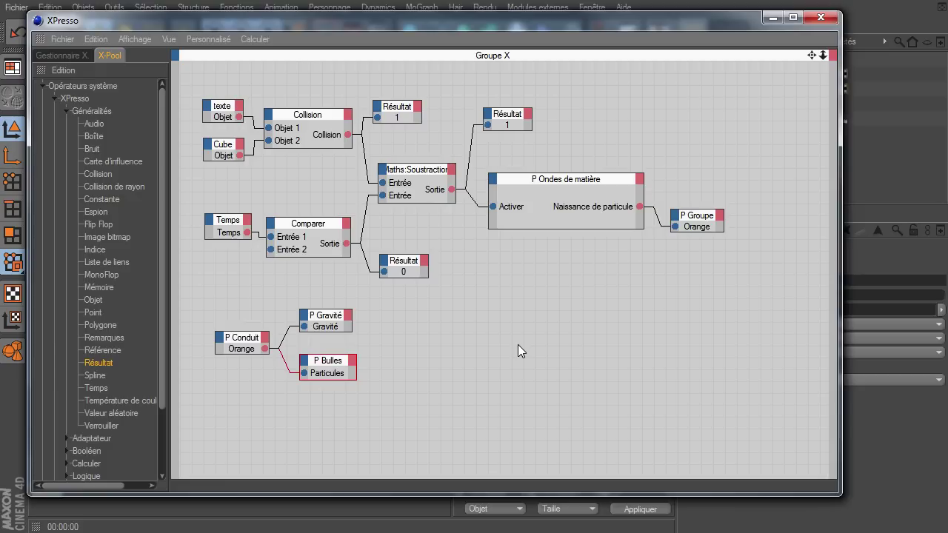
pyautogui.moveTo(402, 259); pyautogui.dragTo(403, 263)
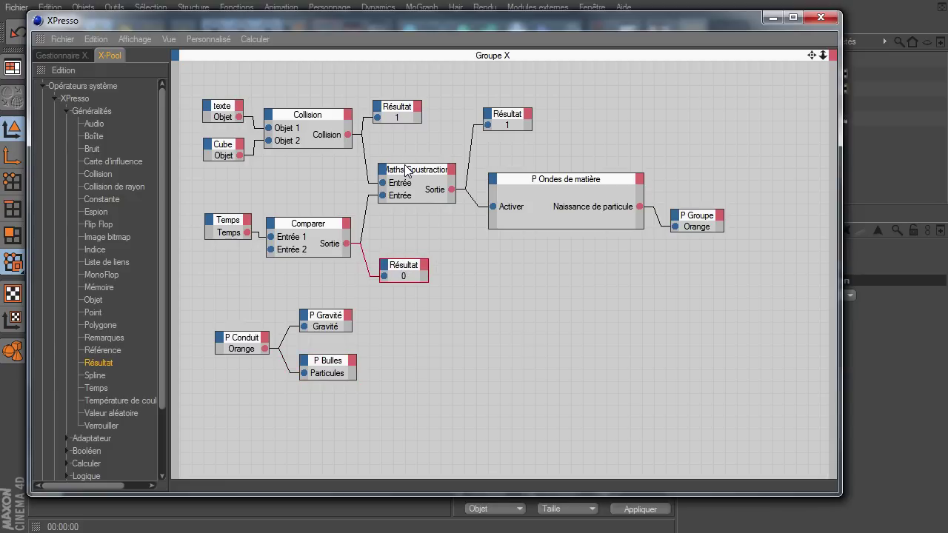
pyautogui.moveTo(407, 175)
pyautogui.mouseDown()
pyautogui.moveTo(419, 182)
pyautogui.moveTo(417, 174)
pyautogui.mouseUp()
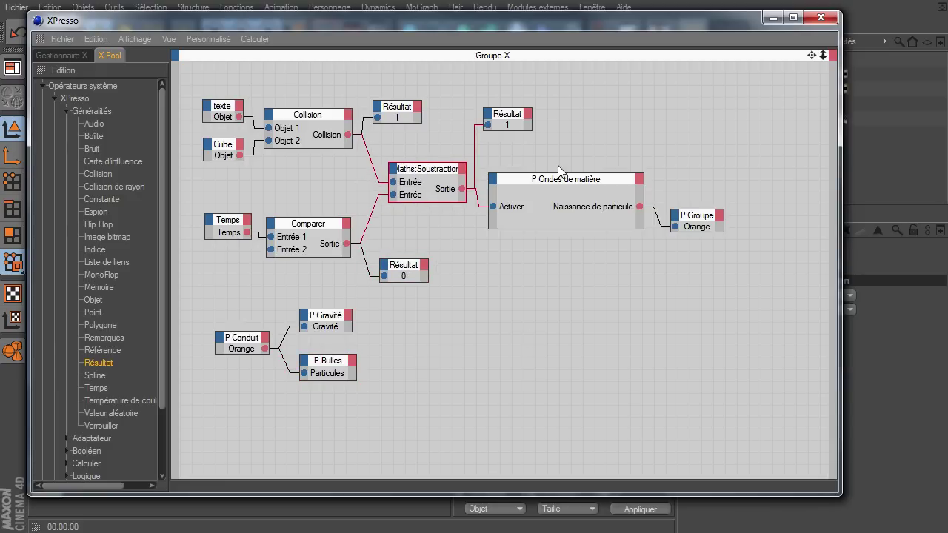
pyautogui.moveTo(551, 188); pyautogui.dragTo(557, 189)
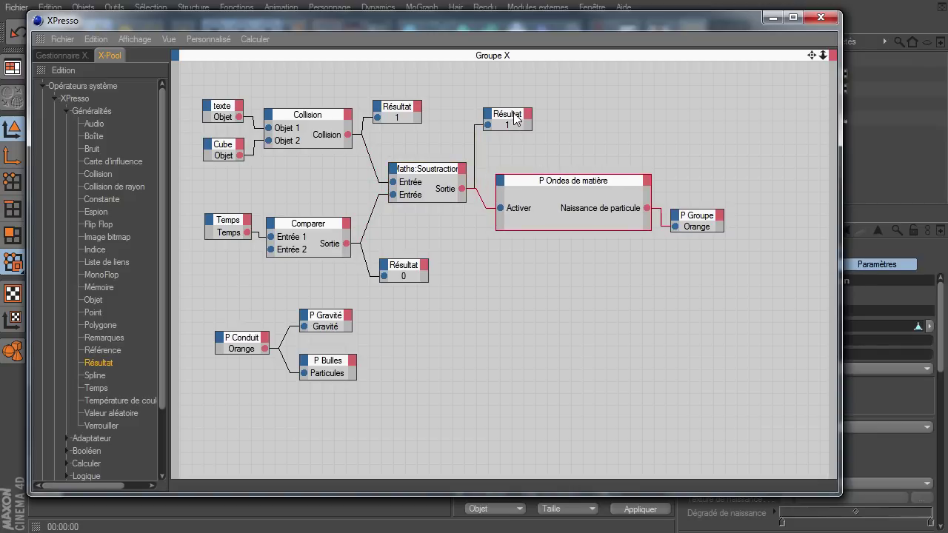
pyautogui.moveTo(515, 120); pyautogui.dragTo(535, 117)
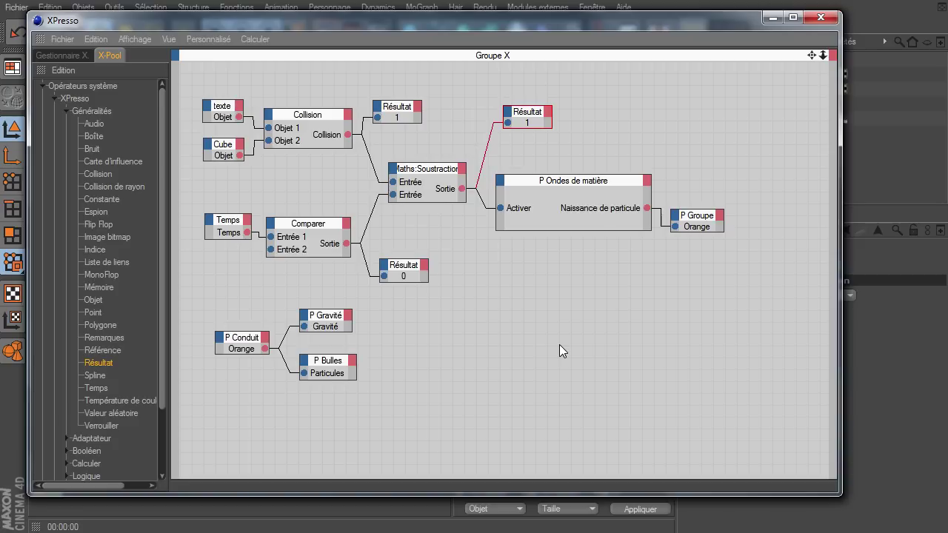
pyautogui.click(518, 200)
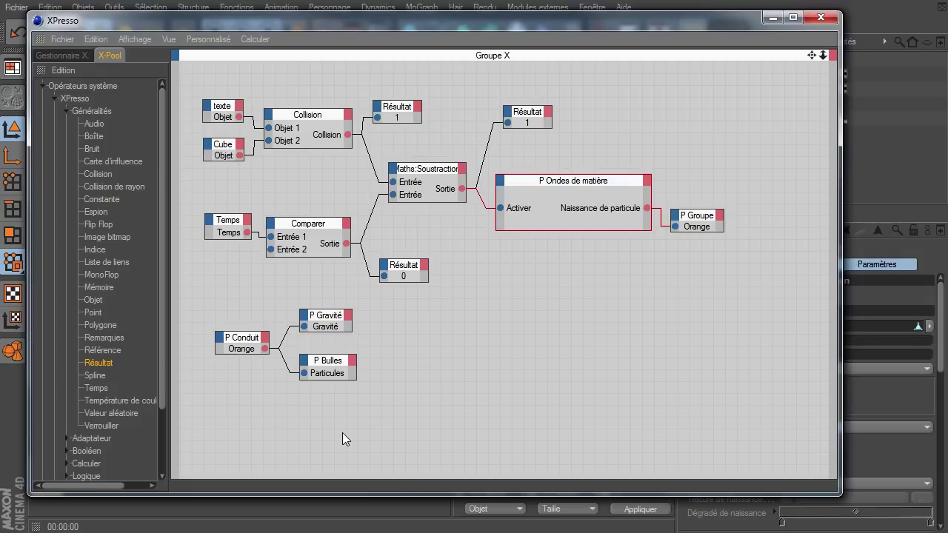
pyautogui.click(67, 112)
pyautogui.click(67, 178)
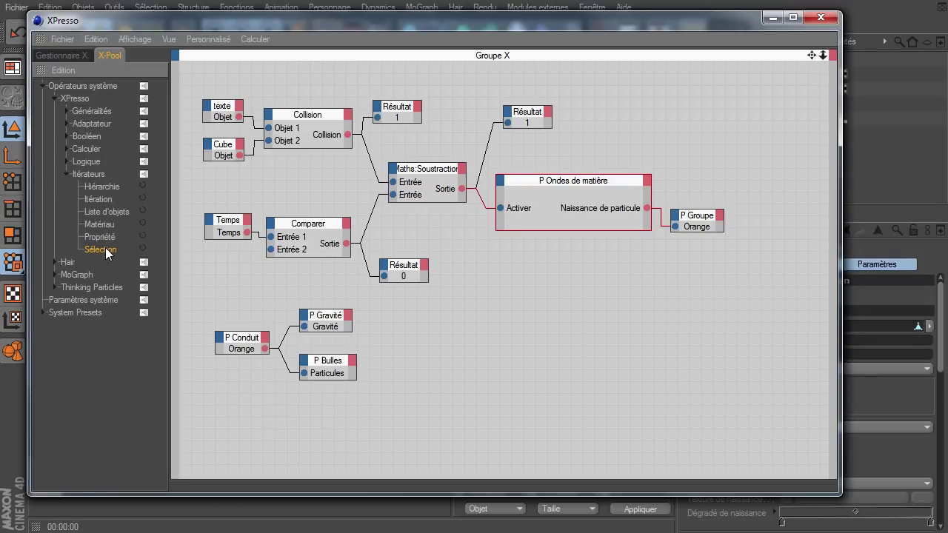
pyautogui.click(67, 112)
pyautogui.click(108, 331)
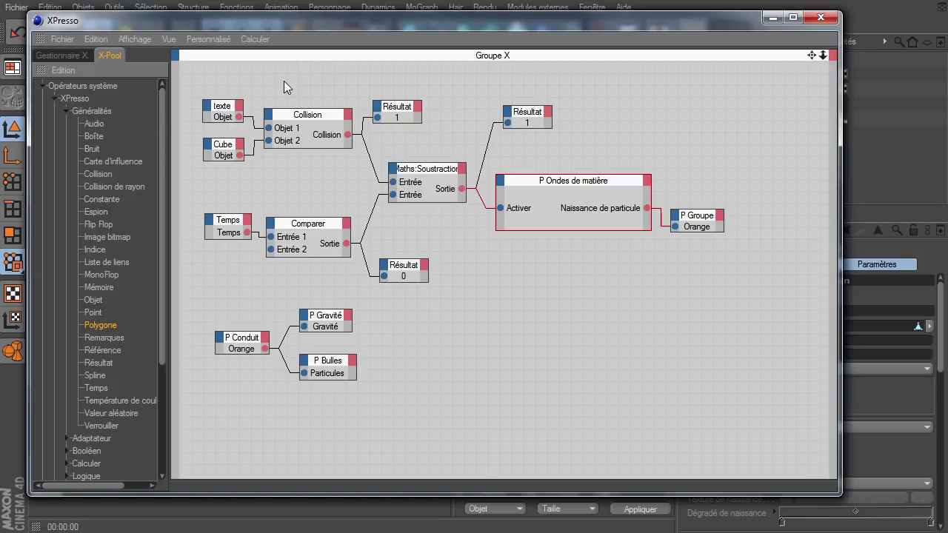
# Step: Move Collision's Résultat node up-right and wire Temps into Comparer's Entrée 1
pyautogui.click(313, 117)
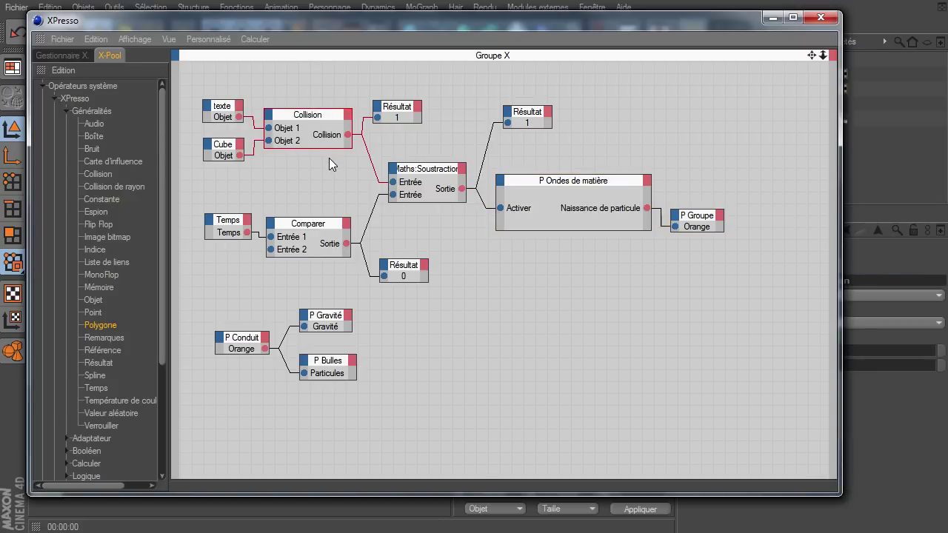
pyautogui.moveTo(396, 112); pyautogui.dragTo(405, 100)
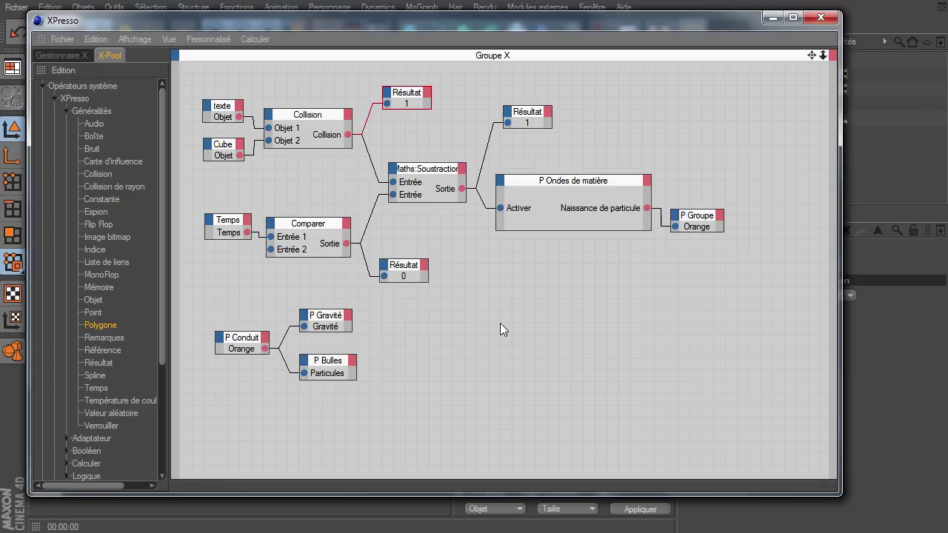
pyautogui.click(306, 228)
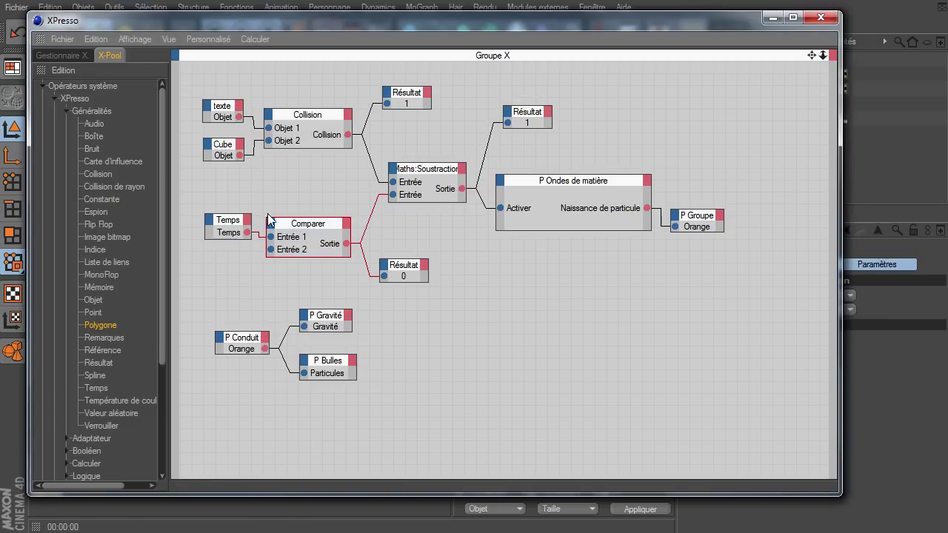
pyautogui.moveTo(253, 237); pyautogui.dragTo(272, 237)
# Step: Move the node editor aside and check Comparer's Temps data type and comparison function choices
pyautogui.moveTo(617, 24); pyautogui.dragTo(439, 55)
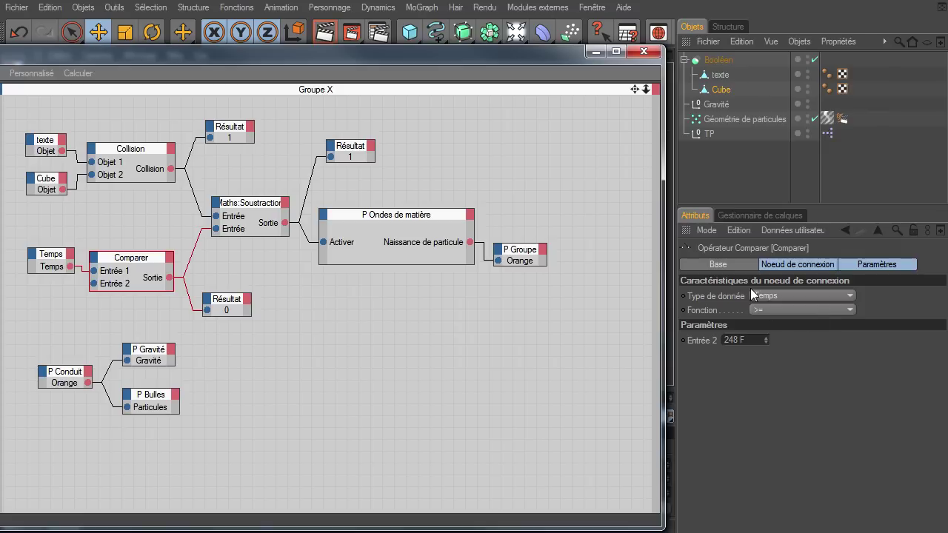
pyautogui.click(767, 295)
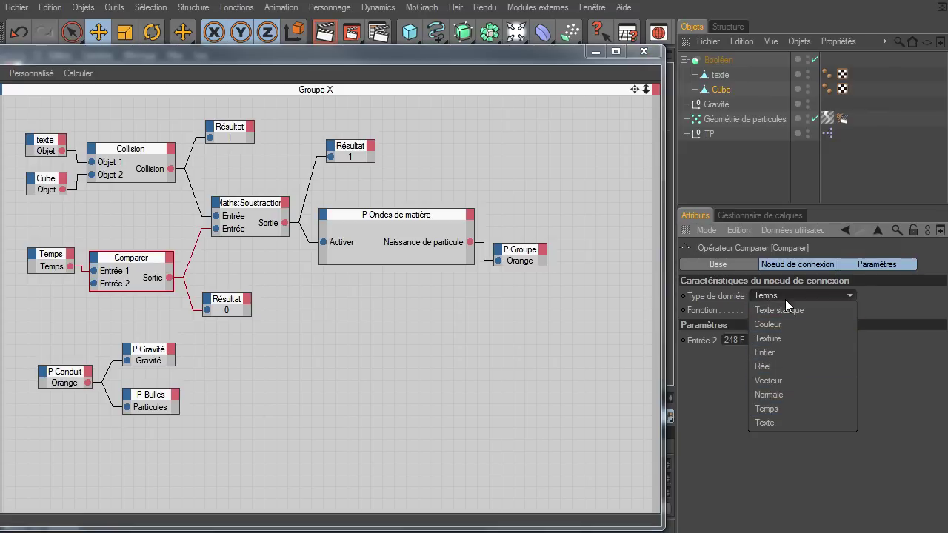
pyautogui.click(486, 403)
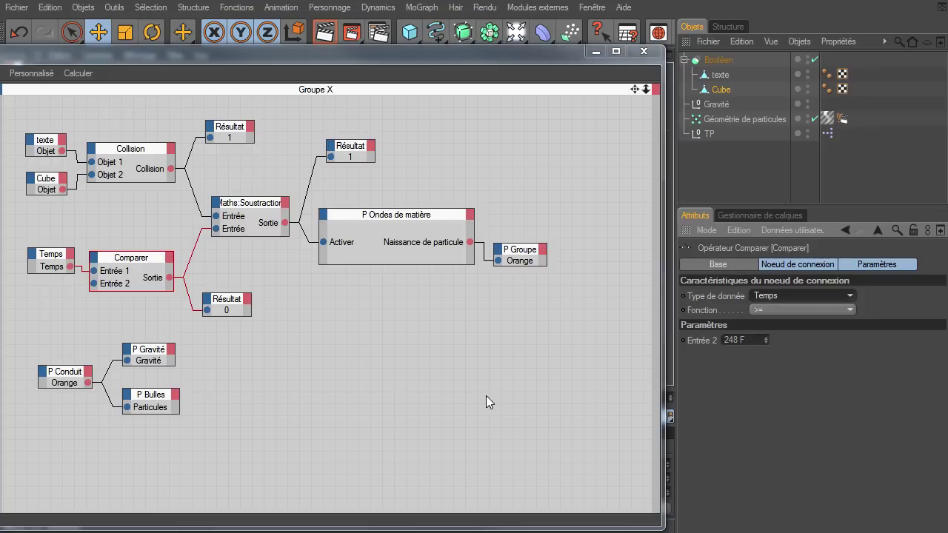
pyautogui.click(783, 310)
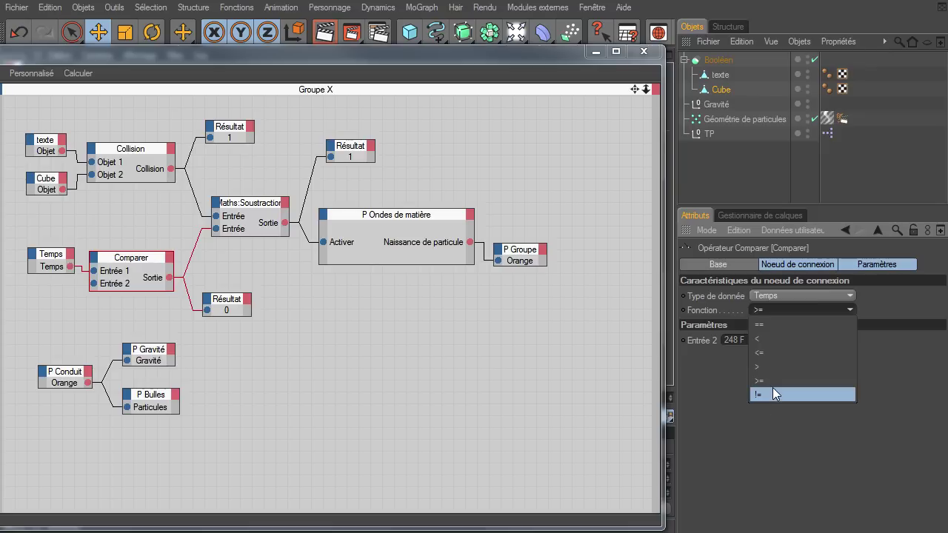
# Step: Keep Comparer's function at >= and select the Maths:Soustraction node
pyautogui.click(397, 415)
pyautogui.moveTo(372, 54); pyautogui.dragTo(463, 29)
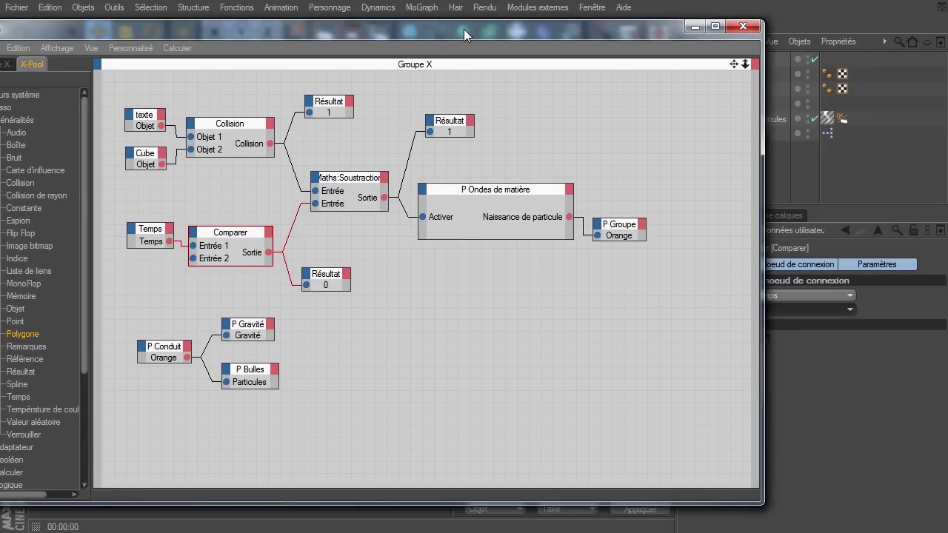
pyautogui.click(351, 182)
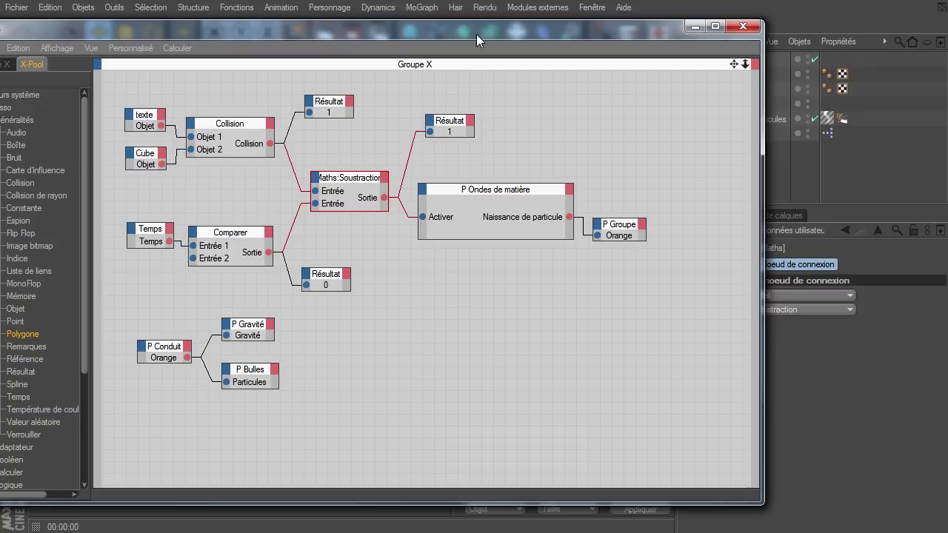
pyautogui.moveTo(476, 34); pyautogui.dragTo(367, 41)
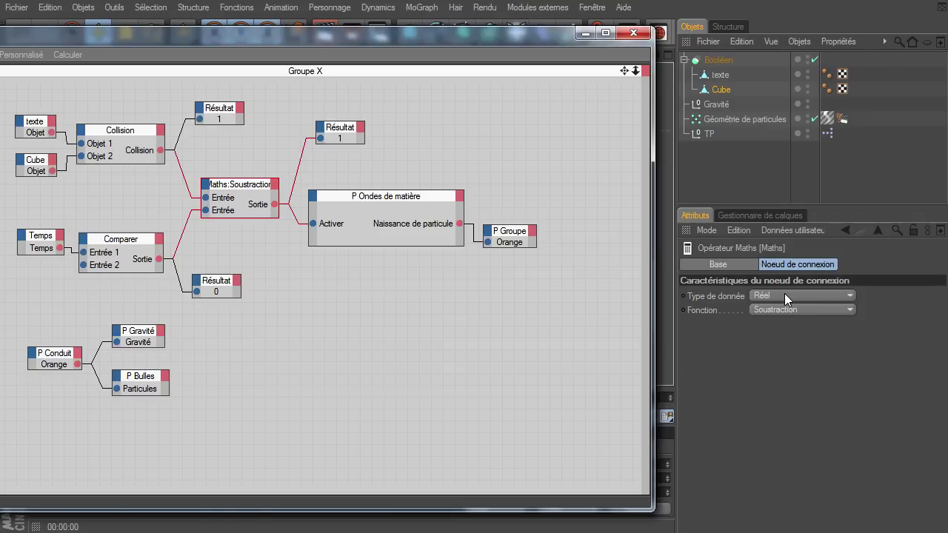
# Step: Confirm the Maths node stays on Réel with Soustraction, then select P Ondes de matière
pyautogui.click(766, 294)
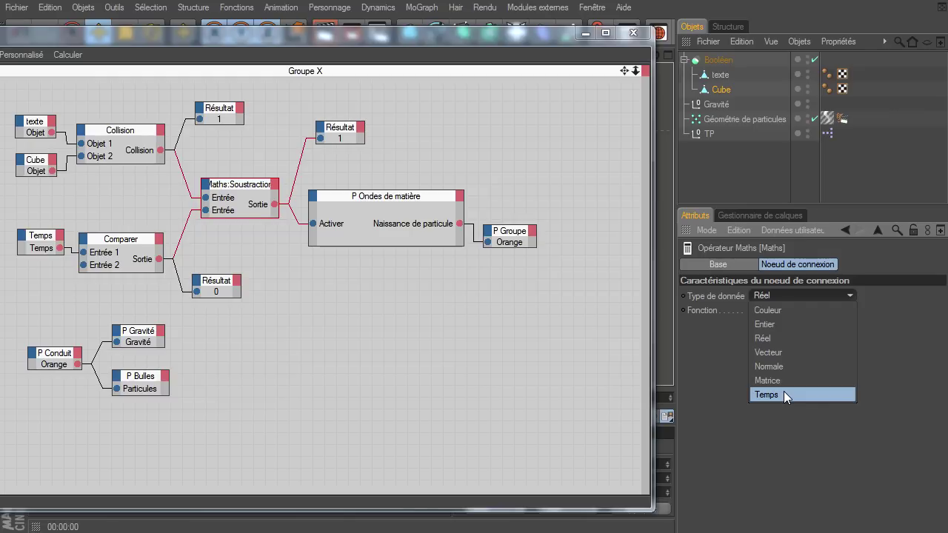
pyautogui.click(731, 460)
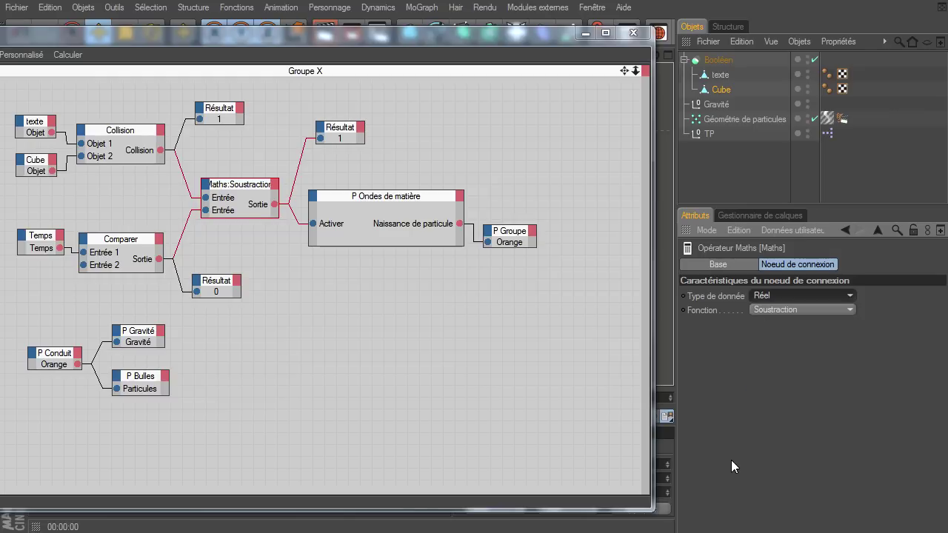
pyautogui.click(765, 310)
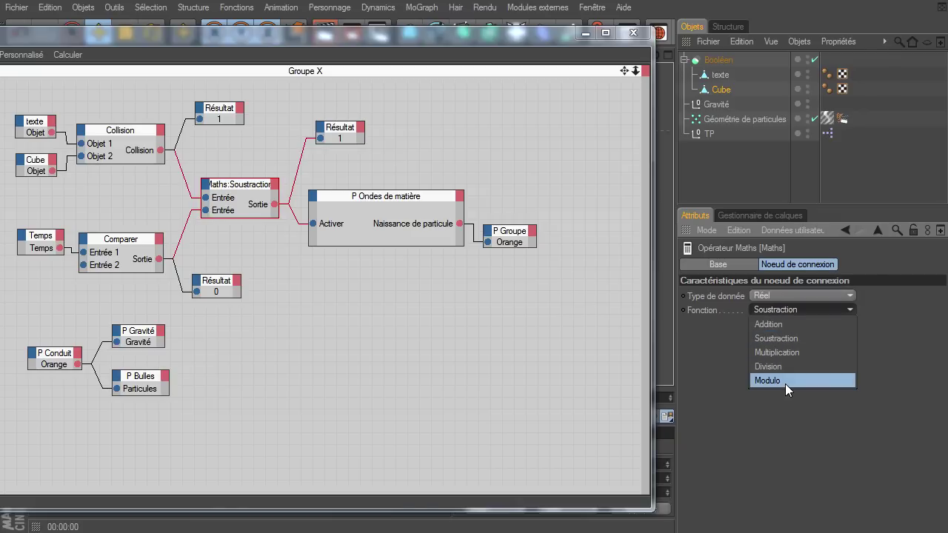
pyautogui.click(731, 487)
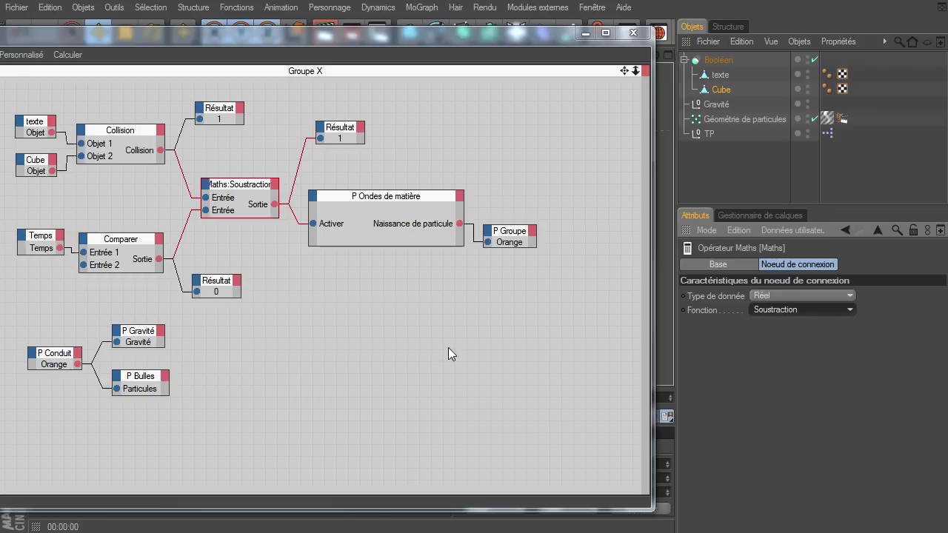
pyautogui.moveTo(400, 224); pyautogui.dragTo(390, 228)
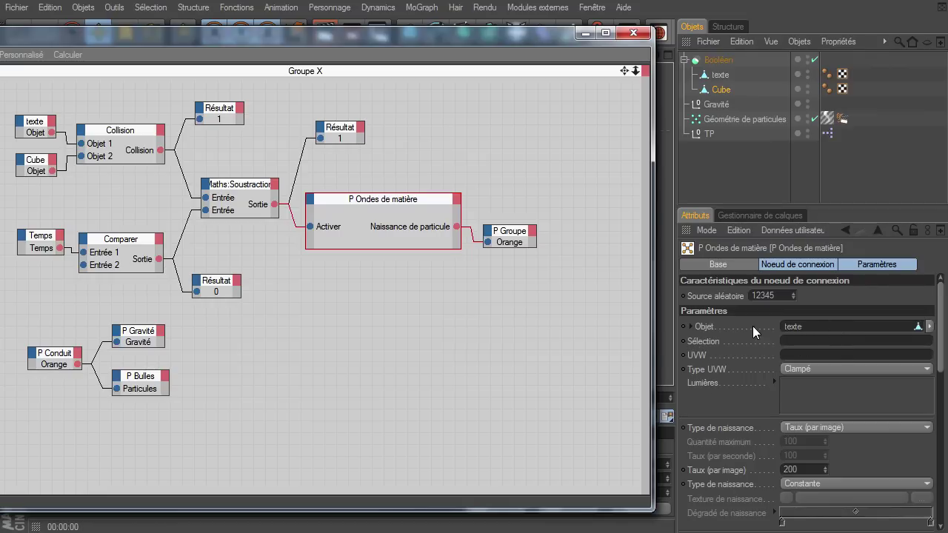
# Step: Enlarge the attributes area and scroll through the P Ondes de matière emitter parameters
pyautogui.click(795, 343)
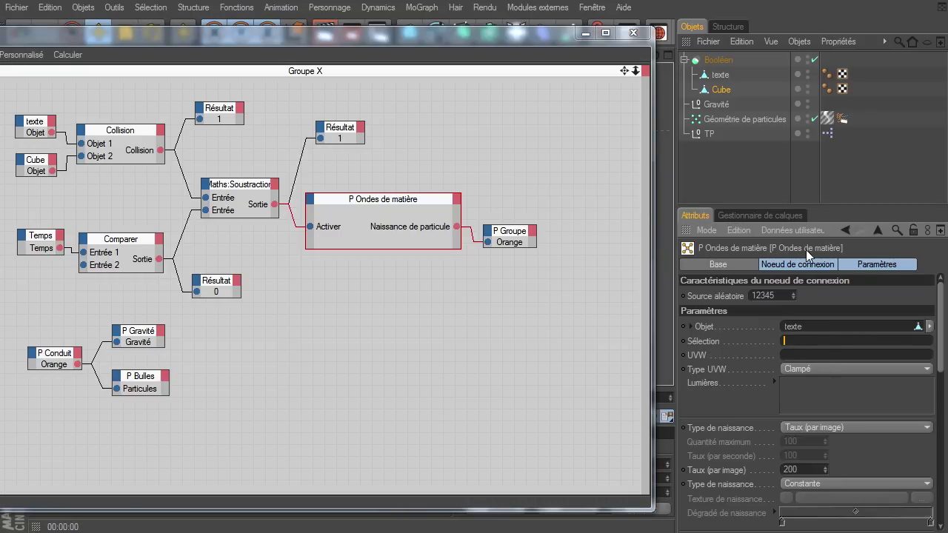
pyautogui.moveTo(793, 206); pyautogui.dragTo(789, 152)
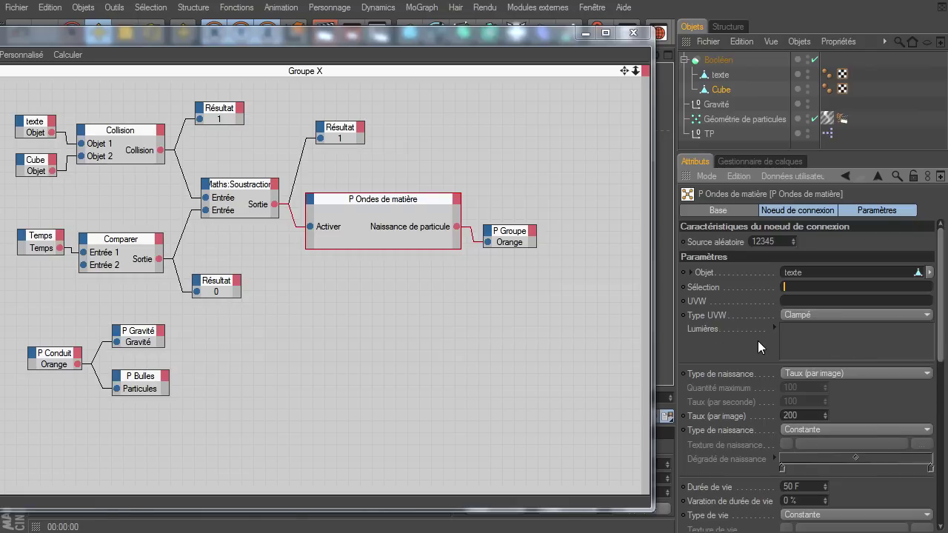
pyautogui.scroll(-5, 758, 340)
pyautogui.scroll(-2, 931, 343)
pyautogui.scroll(-2, 931, 343)
pyautogui.scroll(-1, 931, 342)
pyautogui.scroll(6, 931, 343)
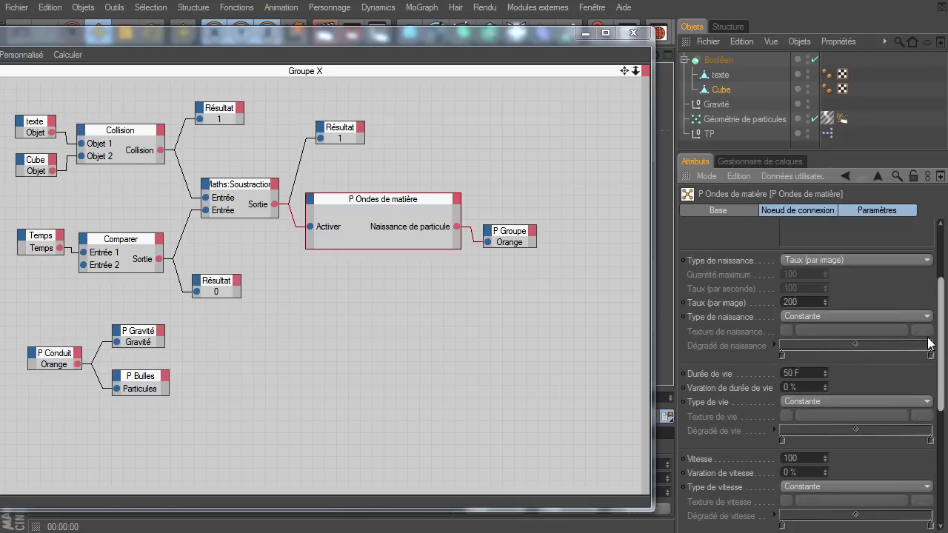
pyautogui.scroll(3, 931, 343)
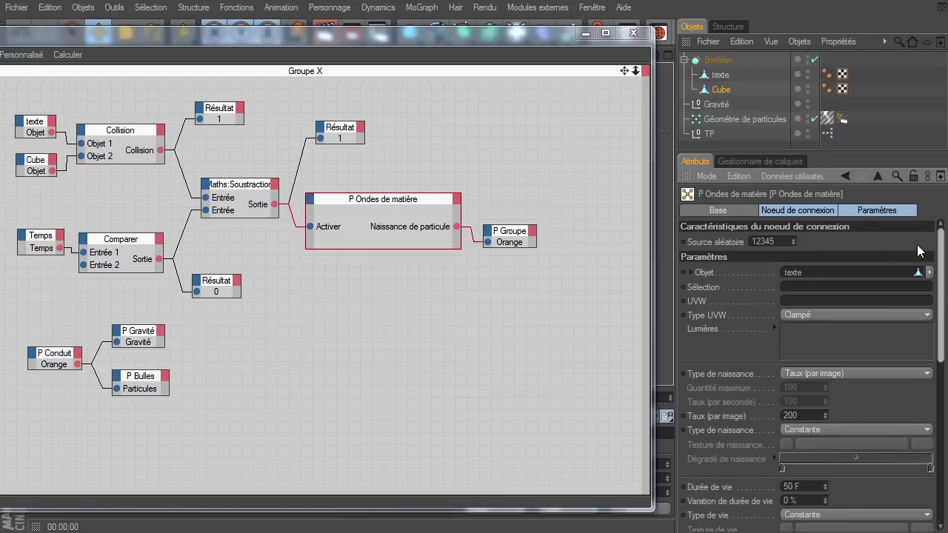
# Step: Switch Type de naissance to Texture and back to Constante, then bring the XPresso window into view
pyautogui.click(831, 373)
pyautogui.click(833, 417)
pyautogui.click(833, 428)
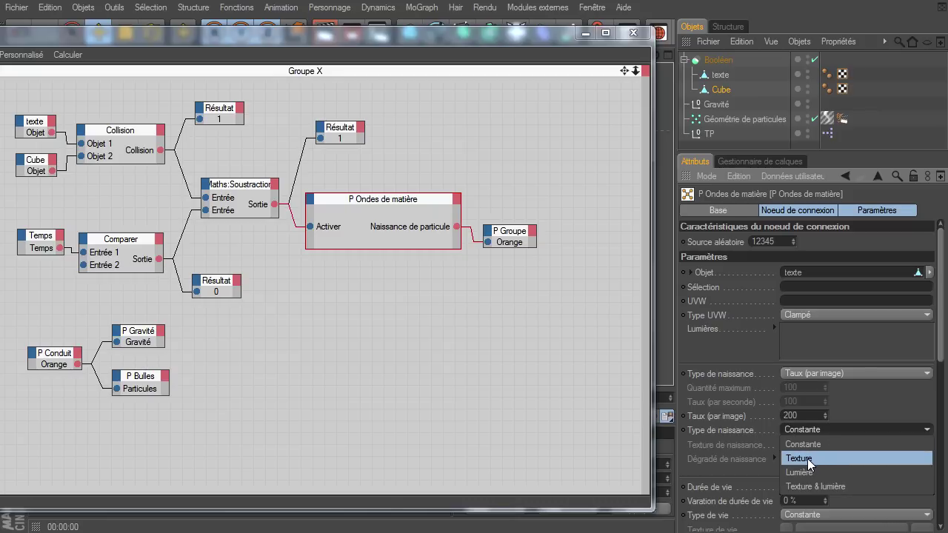
pyautogui.click(824, 458)
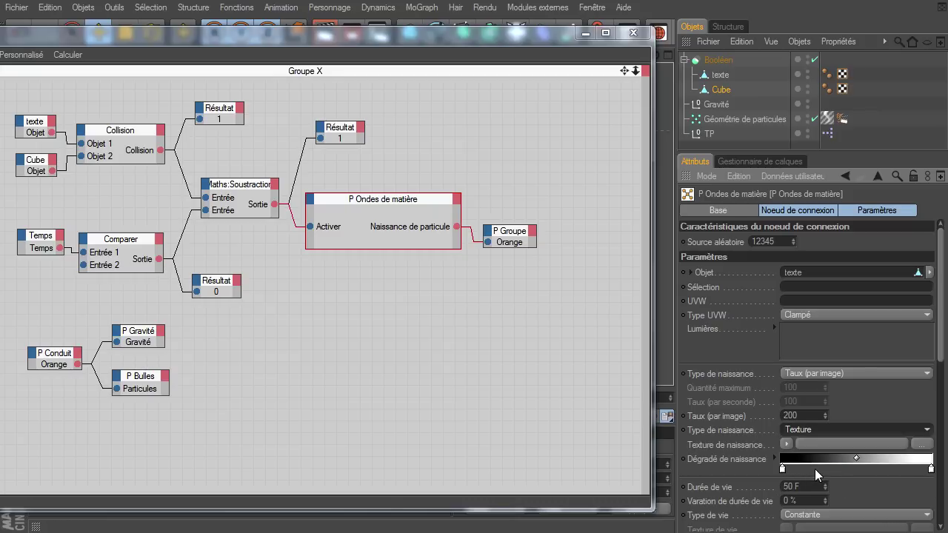
pyautogui.click(808, 429)
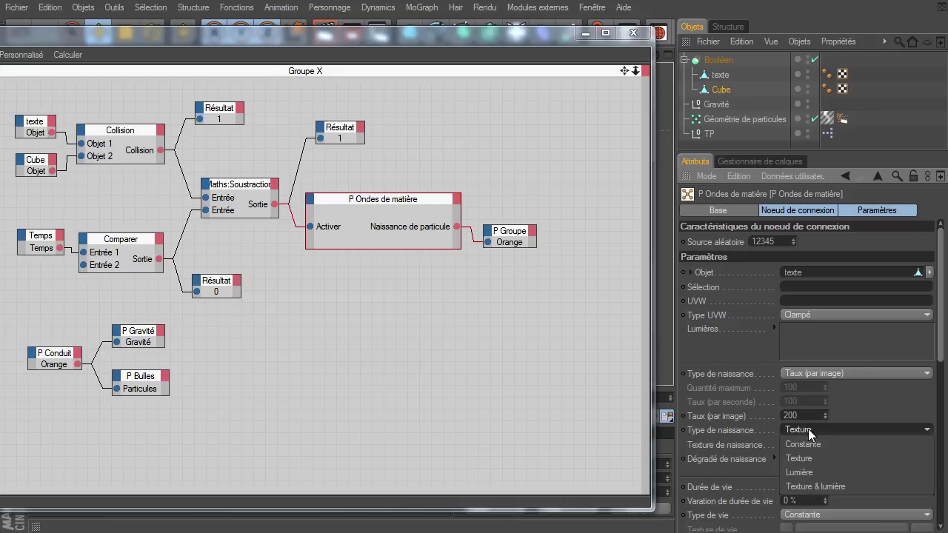
pyautogui.click(804, 445)
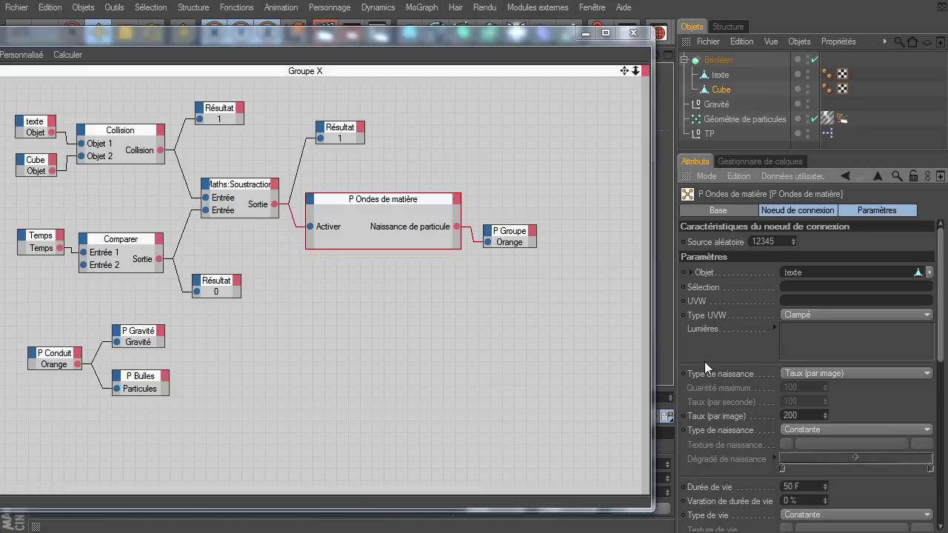
pyautogui.moveTo(371, 44); pyautogui.dragTo(585, 31)
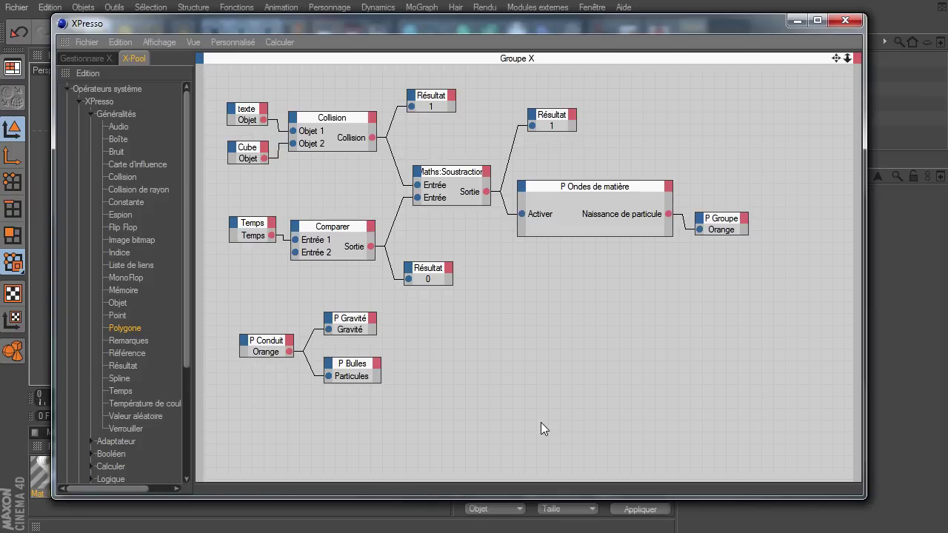
# Step: Delete the three Résultat readout nodes and the wires feeding them
pyautogui.click(393, 119)
pyautogui.press('Delete')
pyautogui.click(514, 141)
pyautogui.press('Delete')
pyautogui.click(392, 266)
pyautogui.press('Delete')
pyautogui.click(430, 100)
pyautogui.press('Delete')
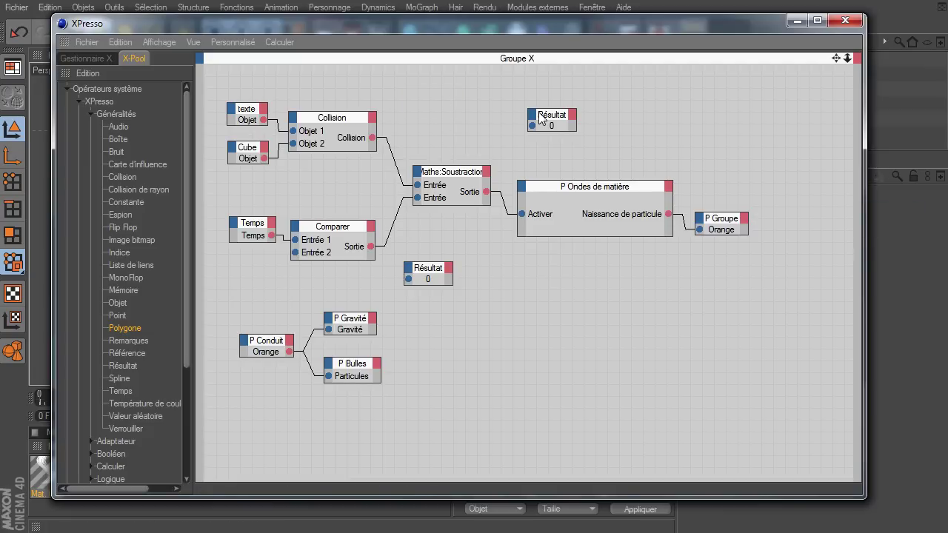
pyautogui.click(543, 118)
pyautogui.press('Delete')
pyautogui.click(435, 274)
pyautogui.press('Delete')
# Step: Pull Maths:Soustraction, P Ondes de matière and P Groupe closer together
pyautogui.moveTo(468, 181); pyautogui.dragTo(460, 184)
pyautogui.moveTo(560, 185); pyautogui.dragTo(552, 191)
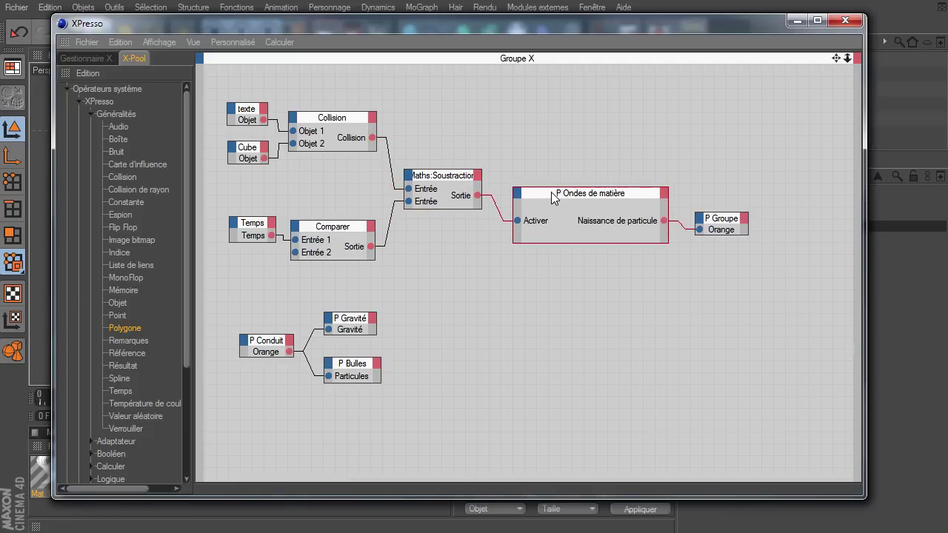
pyautogui.moveTo(717, 223); pyautogui.dragTo(708, 228)
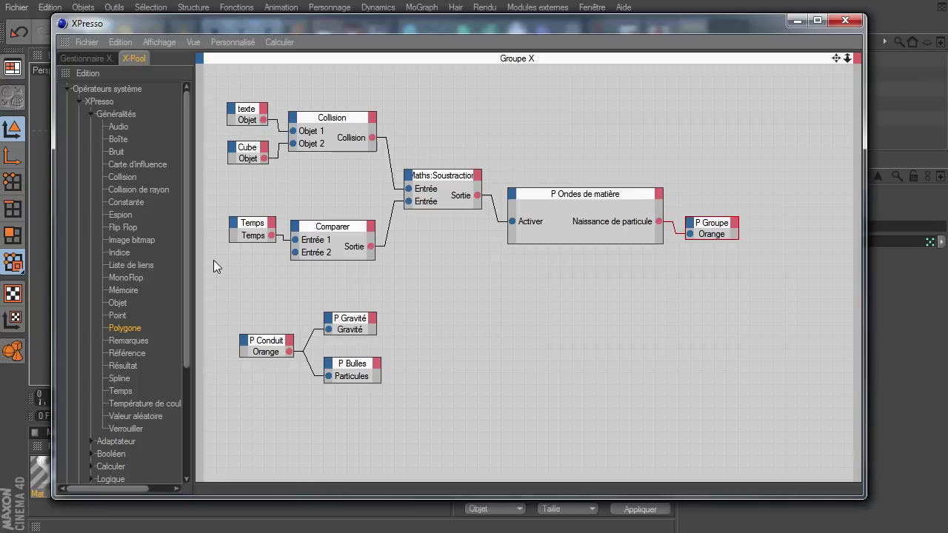
pyautogui.moveTo(221, 87); pyautogui.dragTo(751, 276)
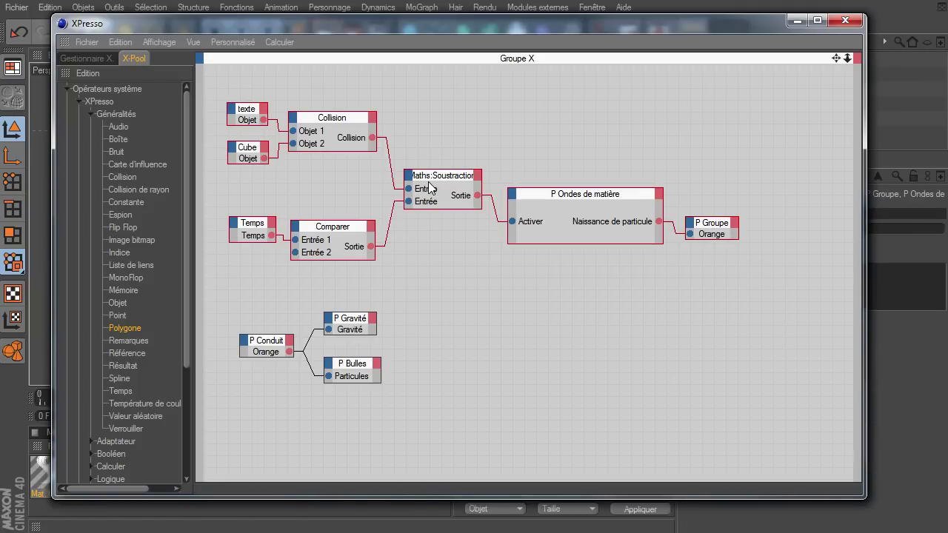
# Step: Shift the upper node chain right and apply Optimiser to shrink the nodes to their ports
pyautogui.rightClick(428, 182)
pyautogui.click(439, 178)
pyautogui.moveTo(442, 180); pyautogui.dragTo(443, 184)
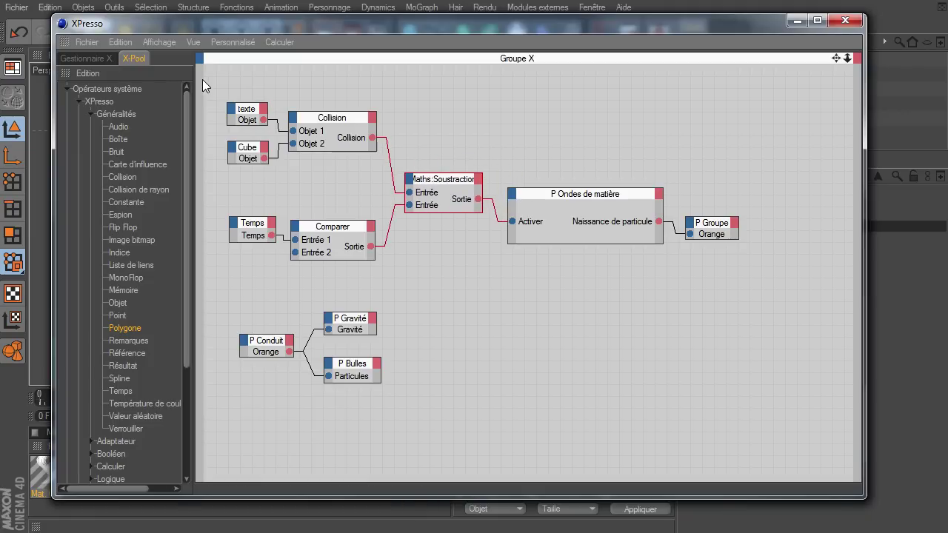
pyautogui.moveTo(219, 88); pyautogui.dragTo(768, 271)
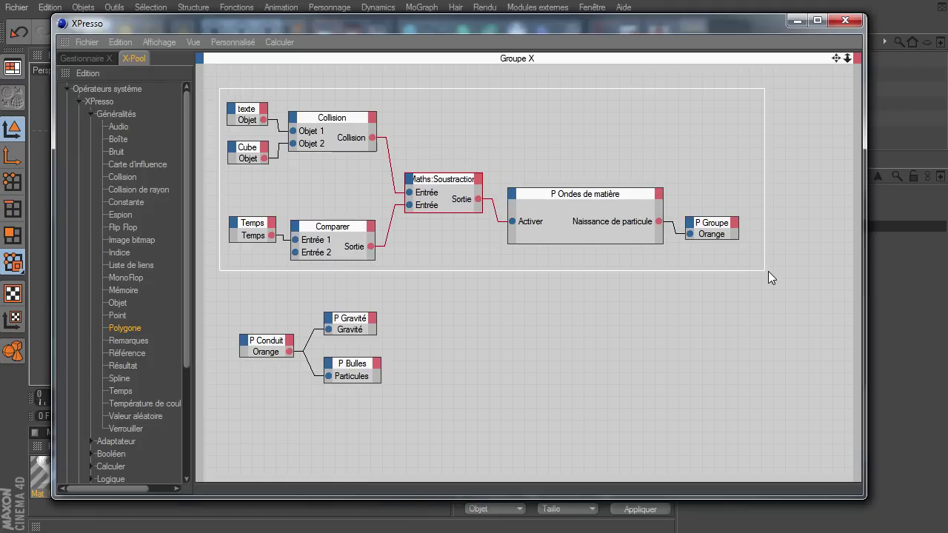
pyautogui.moveTo(575, 205)
pyautogui.mouseDown()
pyautogui.moveTo(680, 211)
pyautogui.moveTo(617, 199)
pyautogui.mouseUp()
pyautogui.rightClick(614, 190)
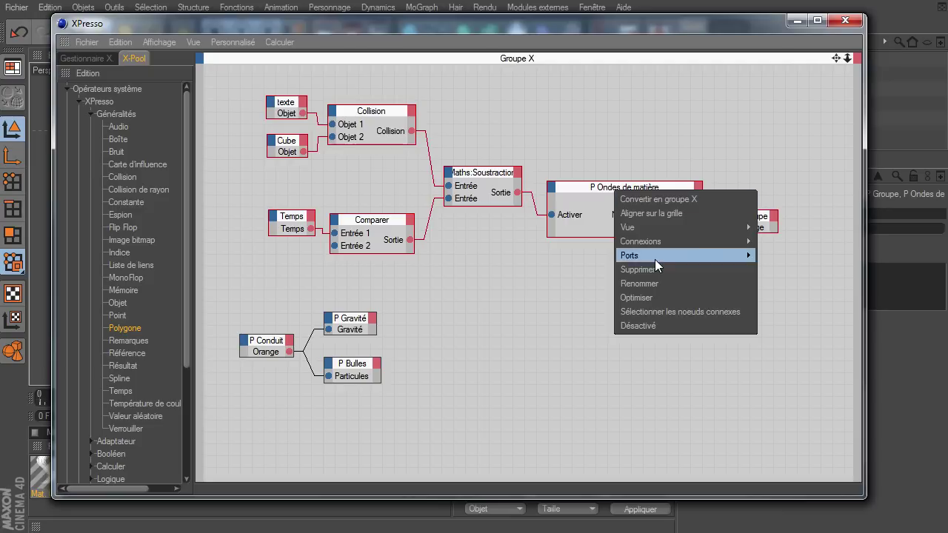
pyautogui.click(661, 296)
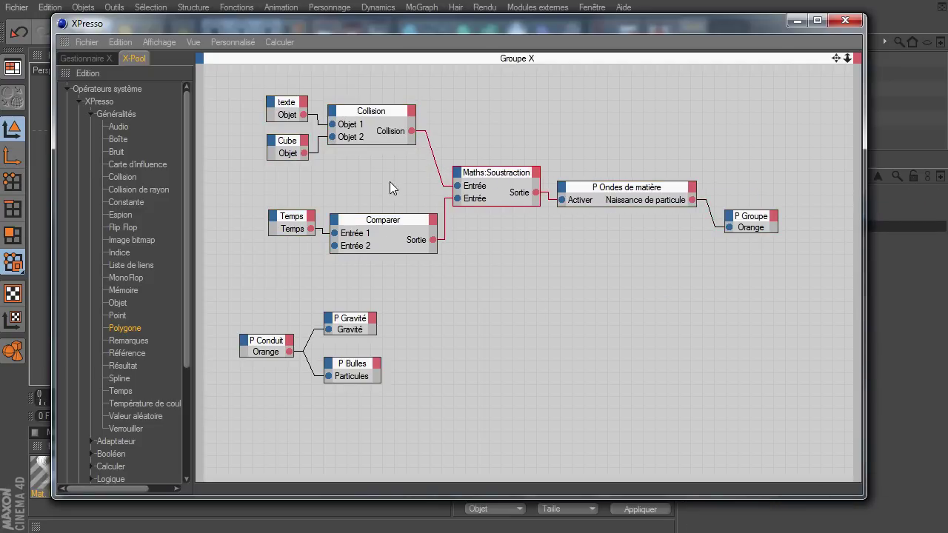
# Step: Reposition Temps/Comparer and texte/Cube/Collision, then apply Aligner sur la grille to the whole chain
pyautogui.moveTo(252, 196); pyautogui.dragTo(442, 267)
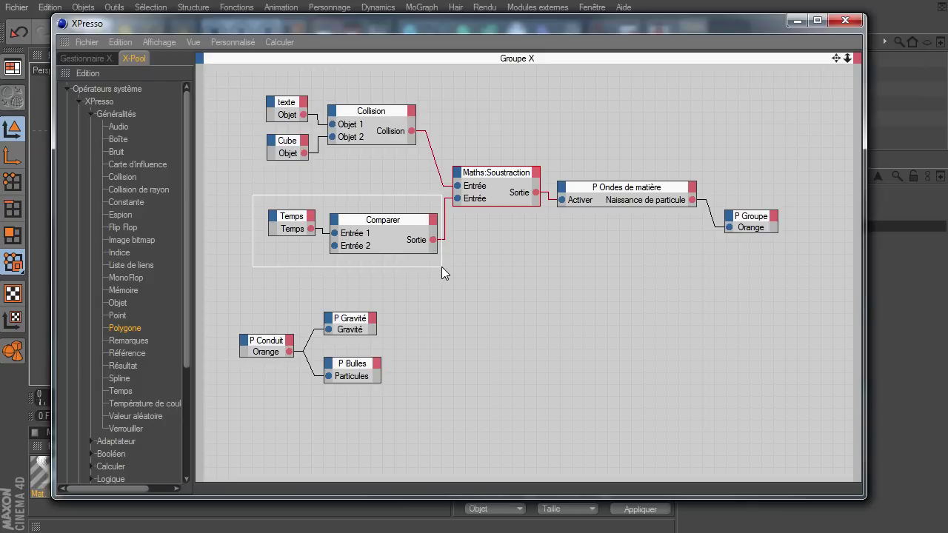
pyautogui.moveTo(406, 228); pyautogui.dragTo(384, 206)
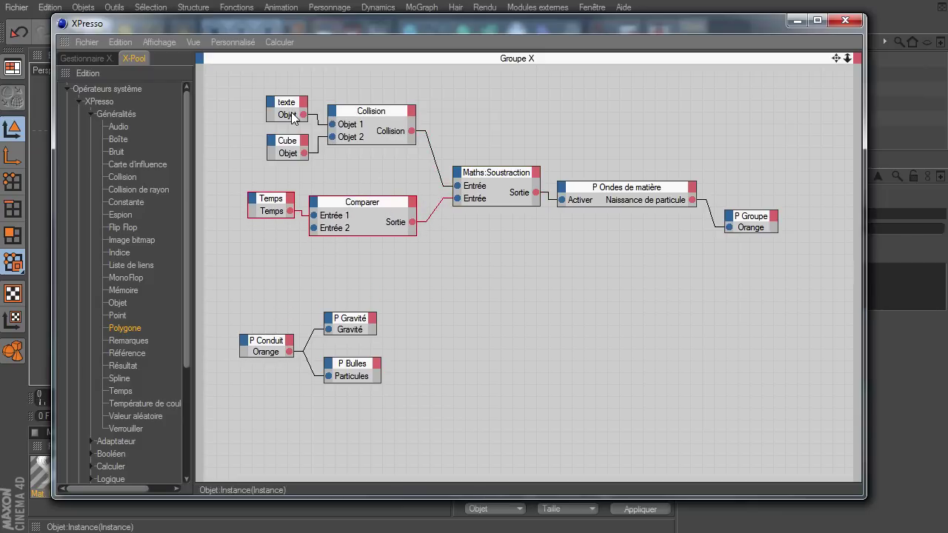
pyautogui.moveTo(255, 90); pyautogui.dragTo(439, 168)
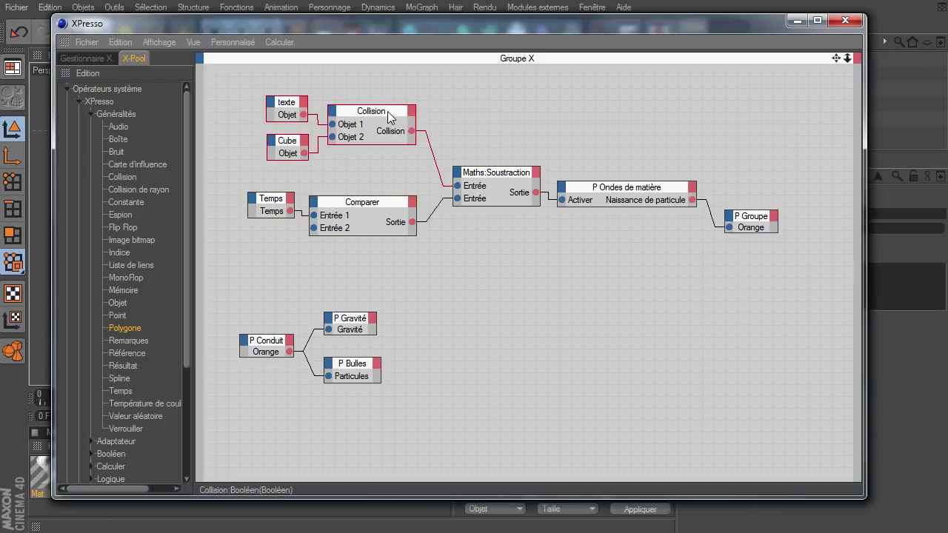
pyautogui.moveTo(405, 118); pyautogui.dragTo(389, 131)
pyautogui.moveTo(227, 84); pyautogui.dragTo(752, 295)
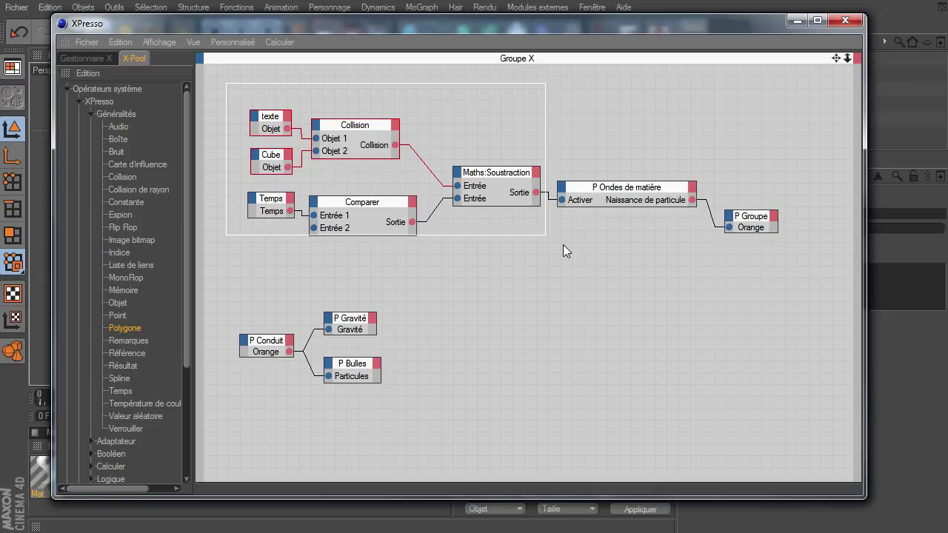
pyautogui.rightClick(507, 200)
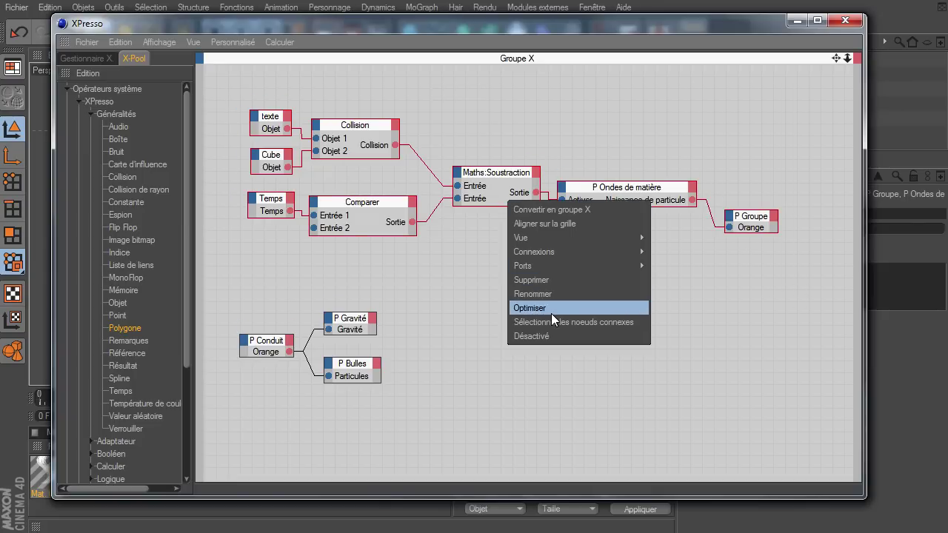
pyautogui.click(551, 224)
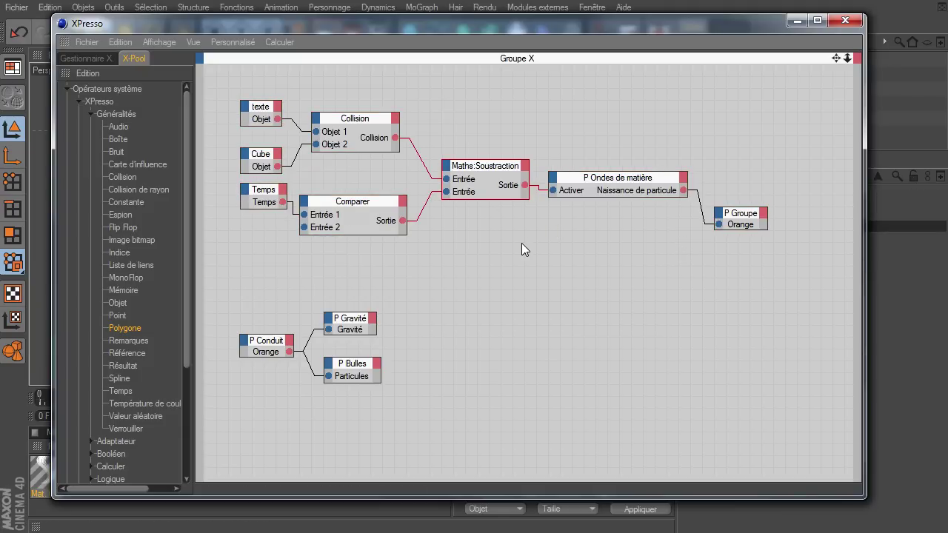
# Step: Apply Optimiser again to the top node chain
pyautogui.moveTo(226, 90); pyautogui.dragTo(750, 299)
pyautogui.rightClick(580, 188)
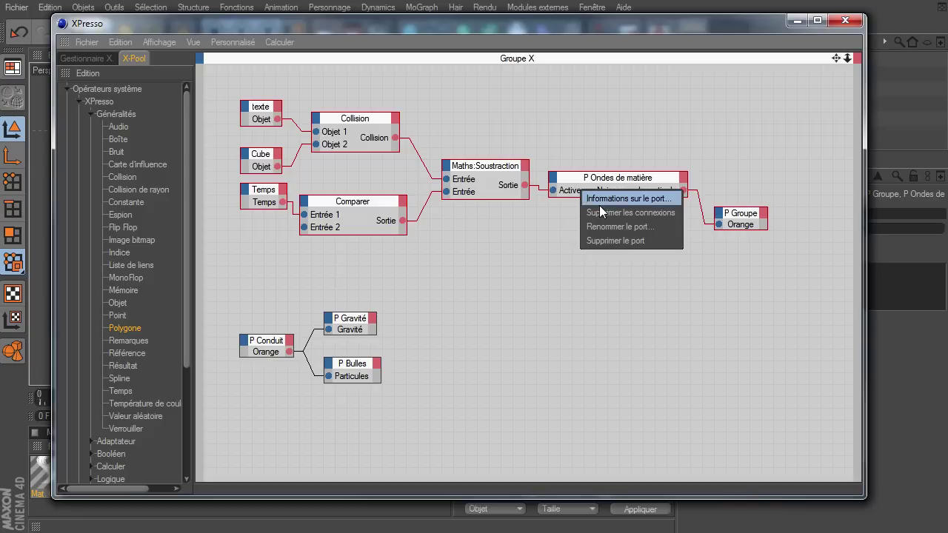
pyautogui.click(499, 193)
pyautogui.rightClick(498, 191)
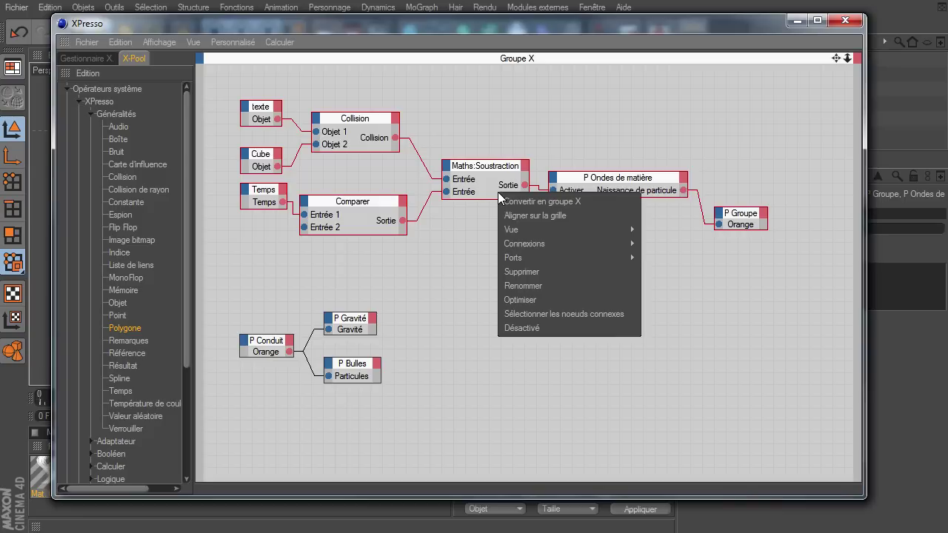
pyautogui.click(549, 300)
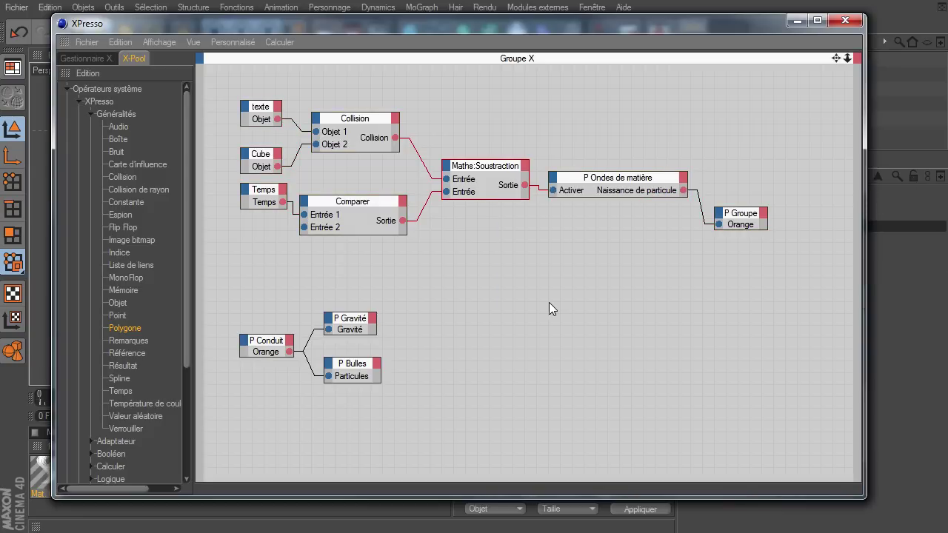
# Step: Move the P Conduit, Gravité and Bulles nodes up and frame all nodes
pyautogui.moveTo(224, 296); pyautogui.dragTo(430, 400)
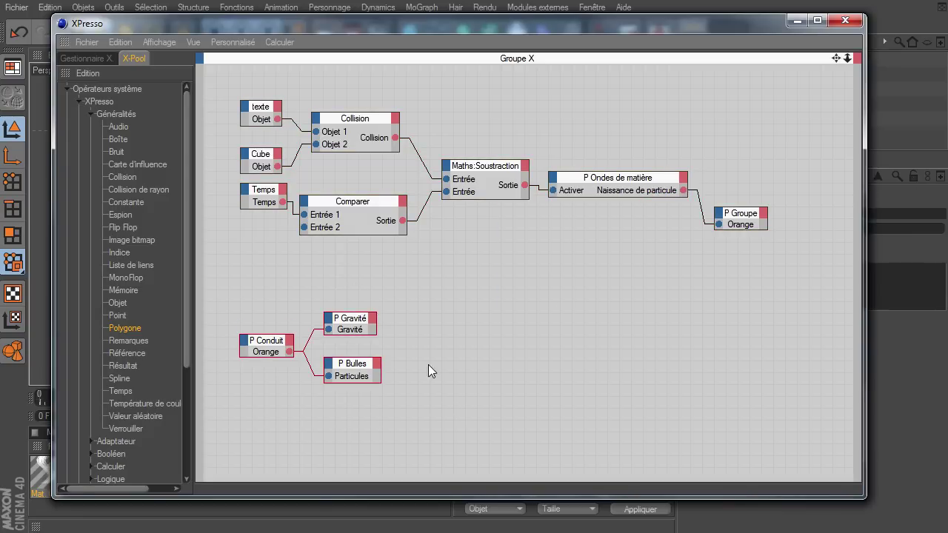
pyautogui.moveTo(365, 323); pyautogui.dragTo(377, 275)
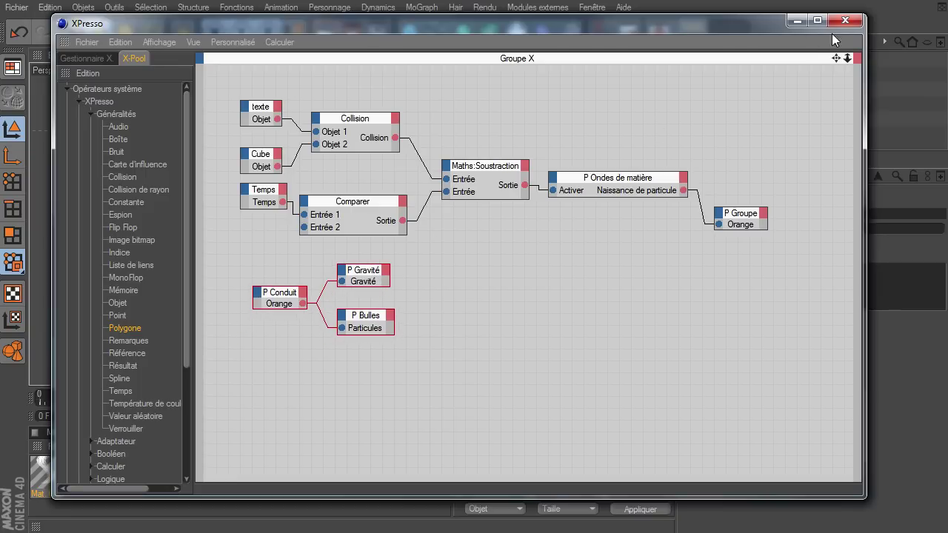
pyautogui.moveTo(846, 57); pyautogui.dragTo(704, 367)
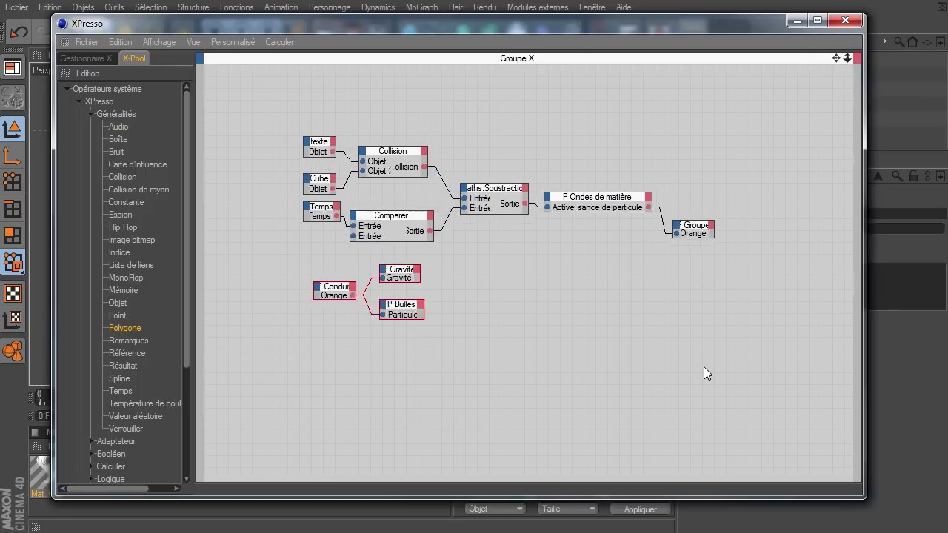
pyautogui.press('h')
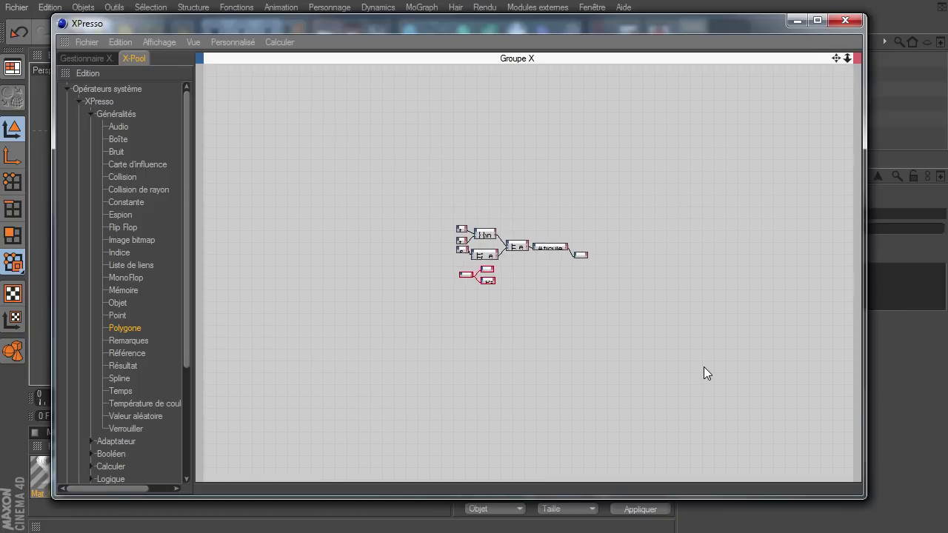